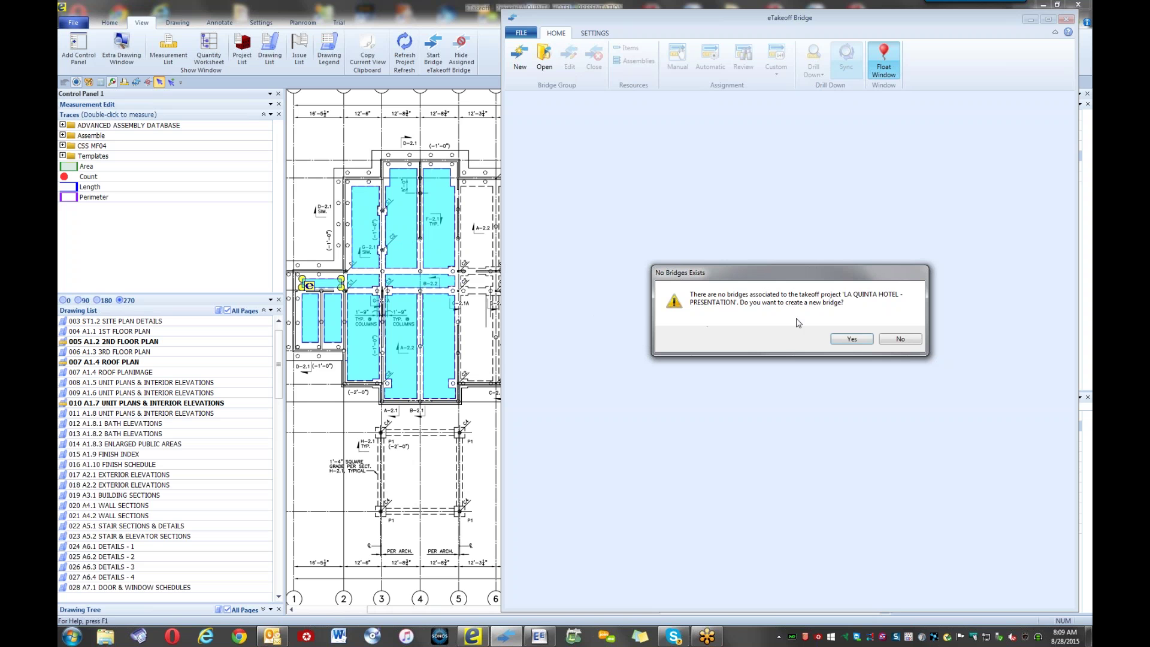
- Create the La Quinta Bridge on La Quinta Building.PEE, keeping Sage Estimating and eTakeoff Dimension sources
click(851, 339)
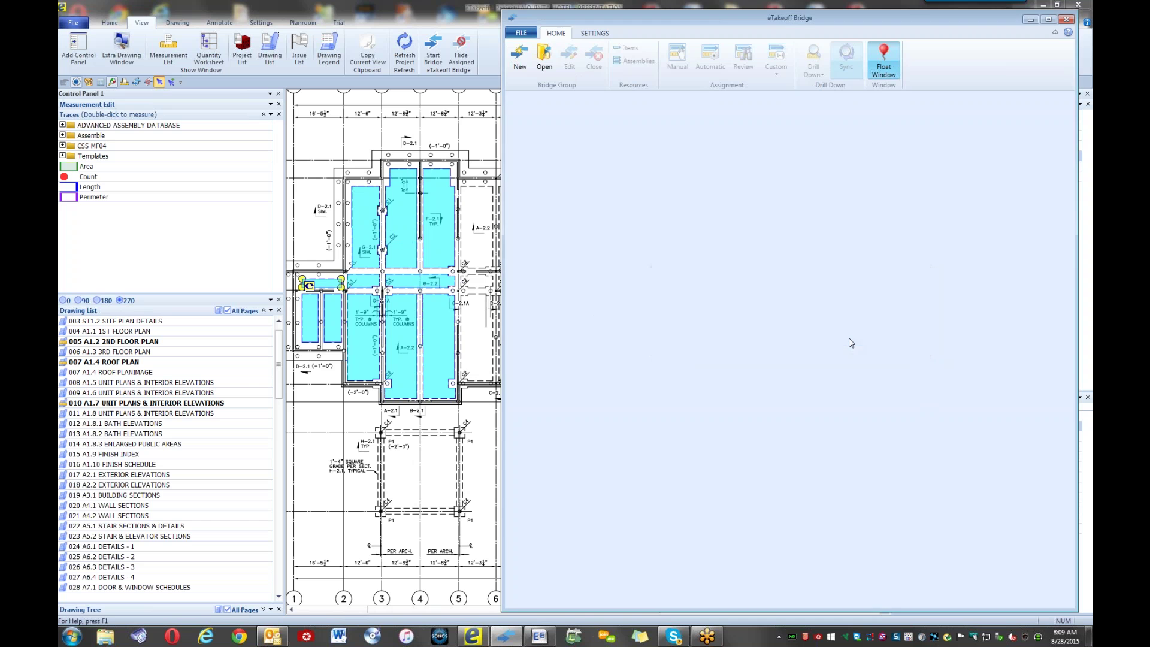
click(512, 205)
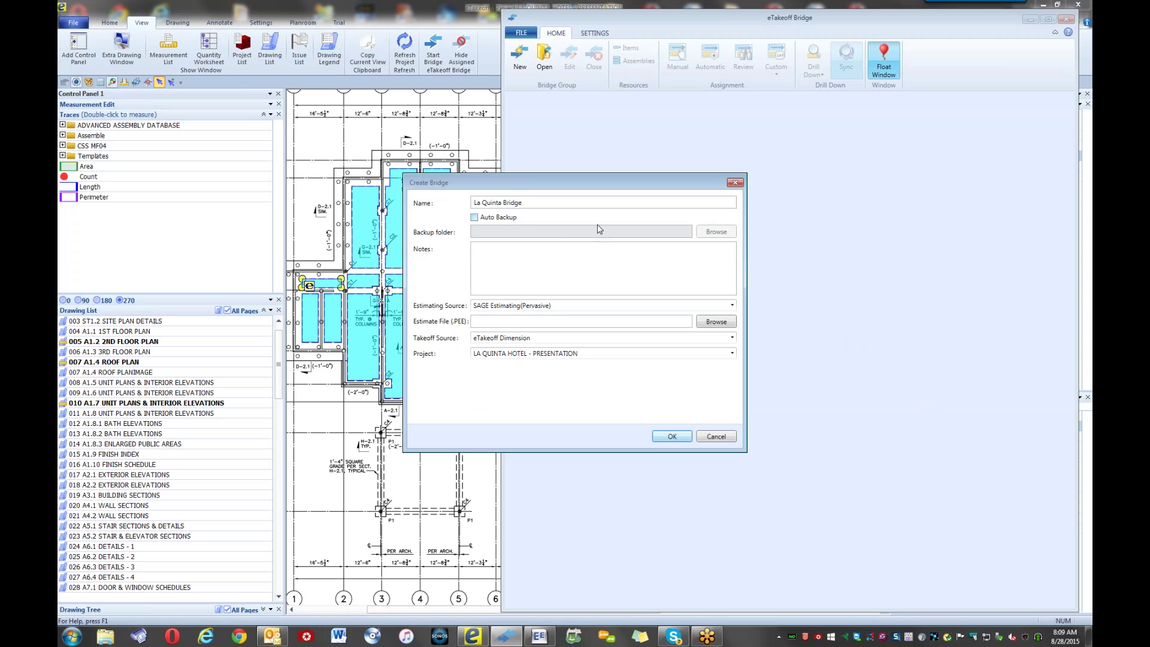
click(722, 325)
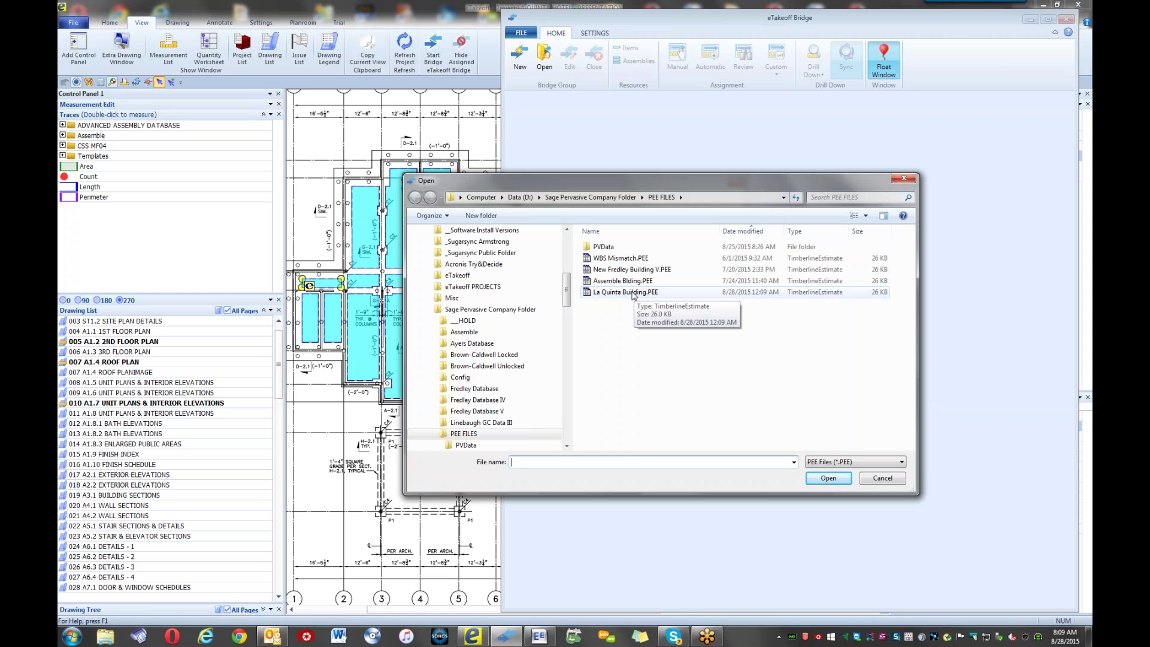
double_click(632, 292)
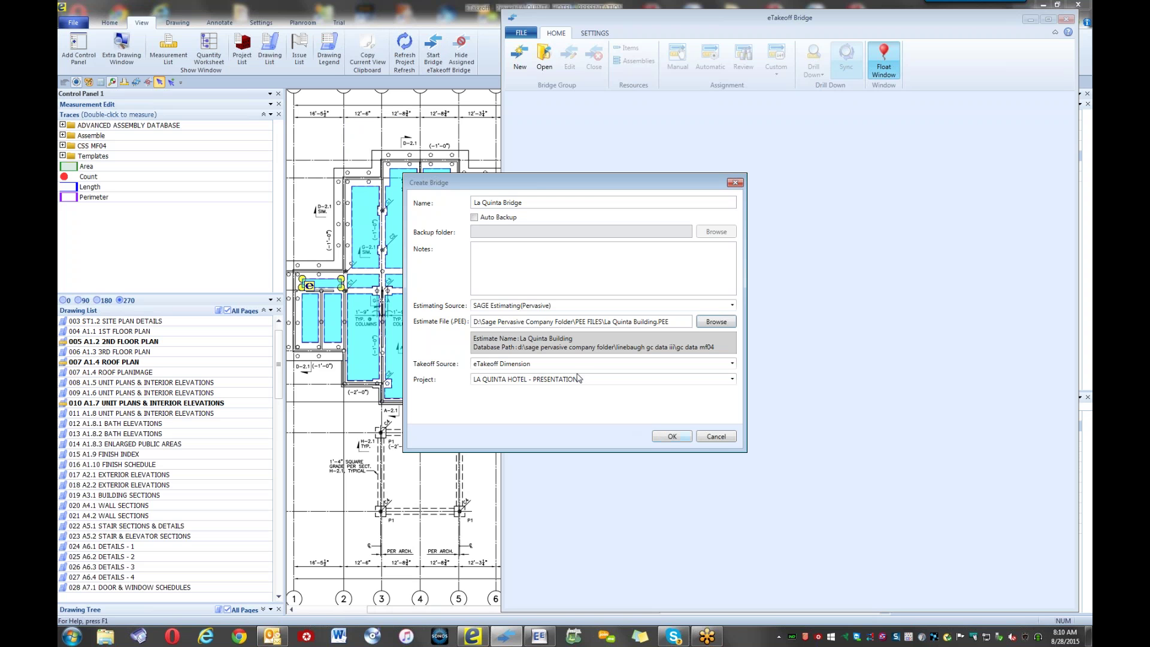
click(672, 437)
click(678, 435)
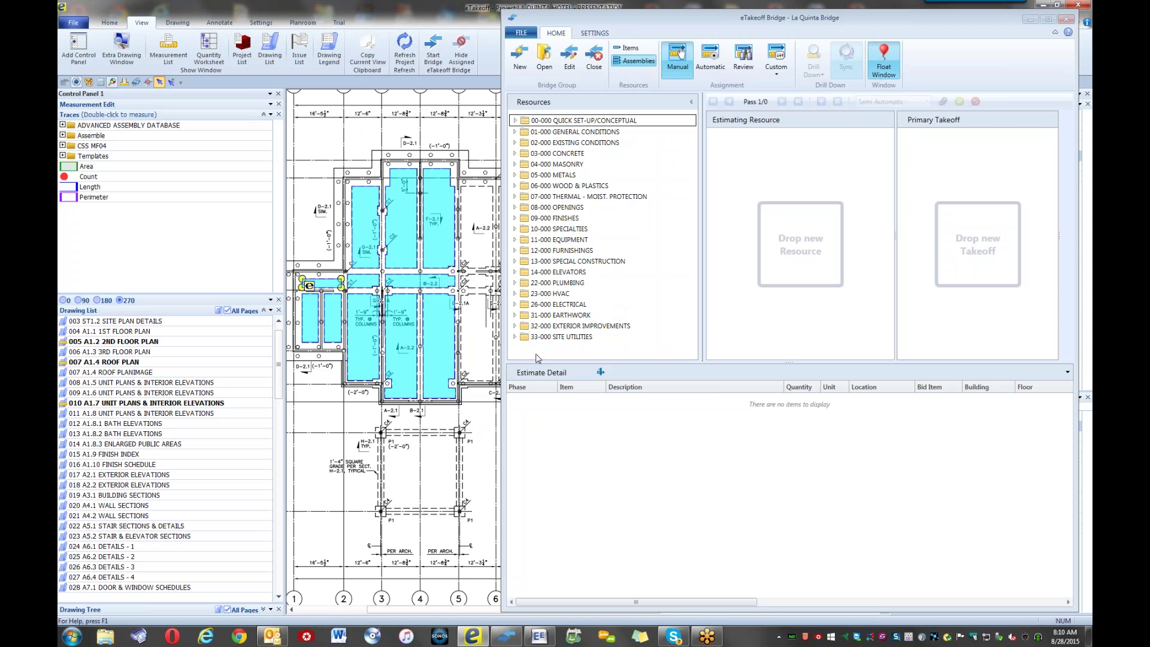
- Expand 00-000 Quick Set-Up/Conceptual to the Slab On Grade items, then minimize the Bridge
click(514, 121)
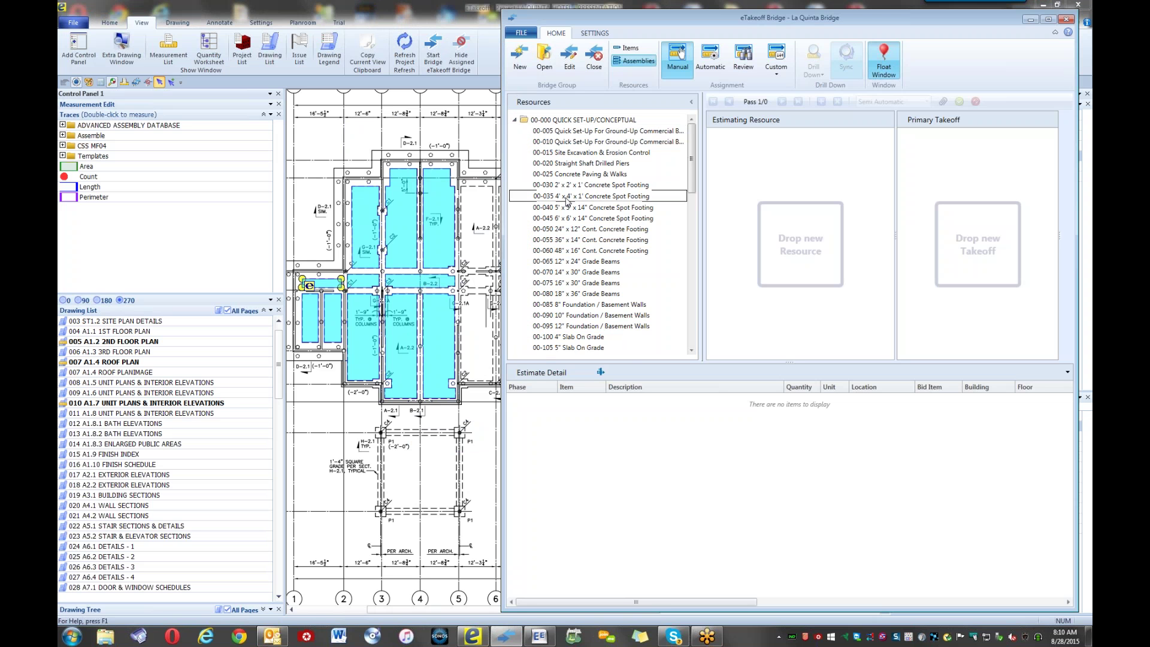
scroll(566, 201, down, 4)
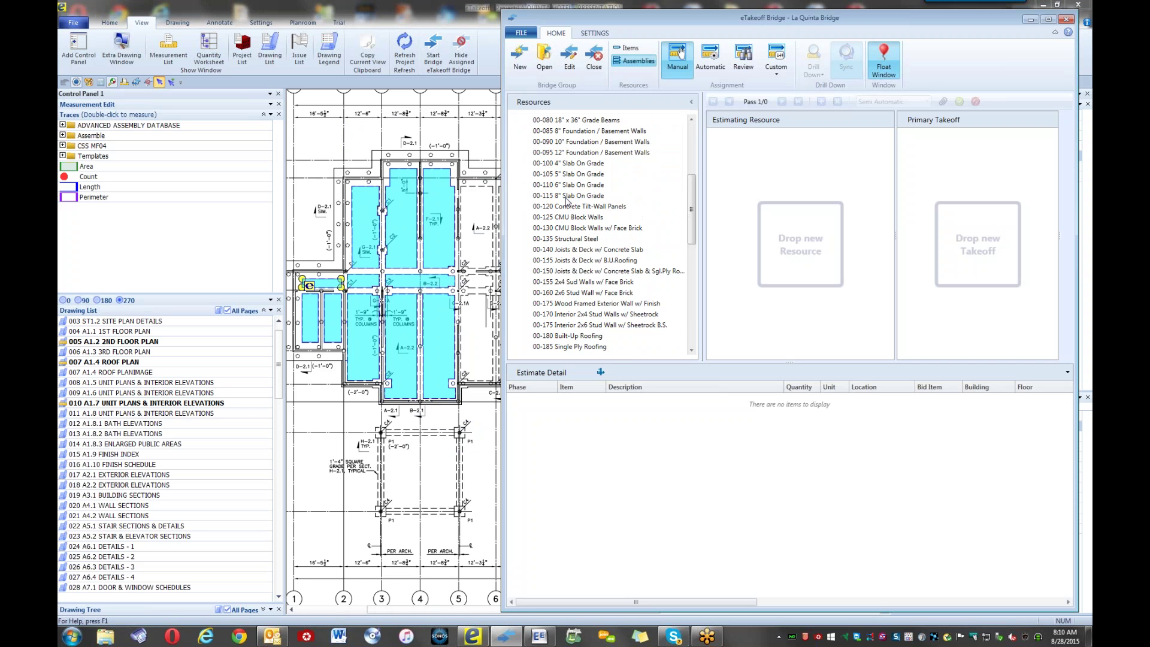
scroll(566, 200, up, 1)
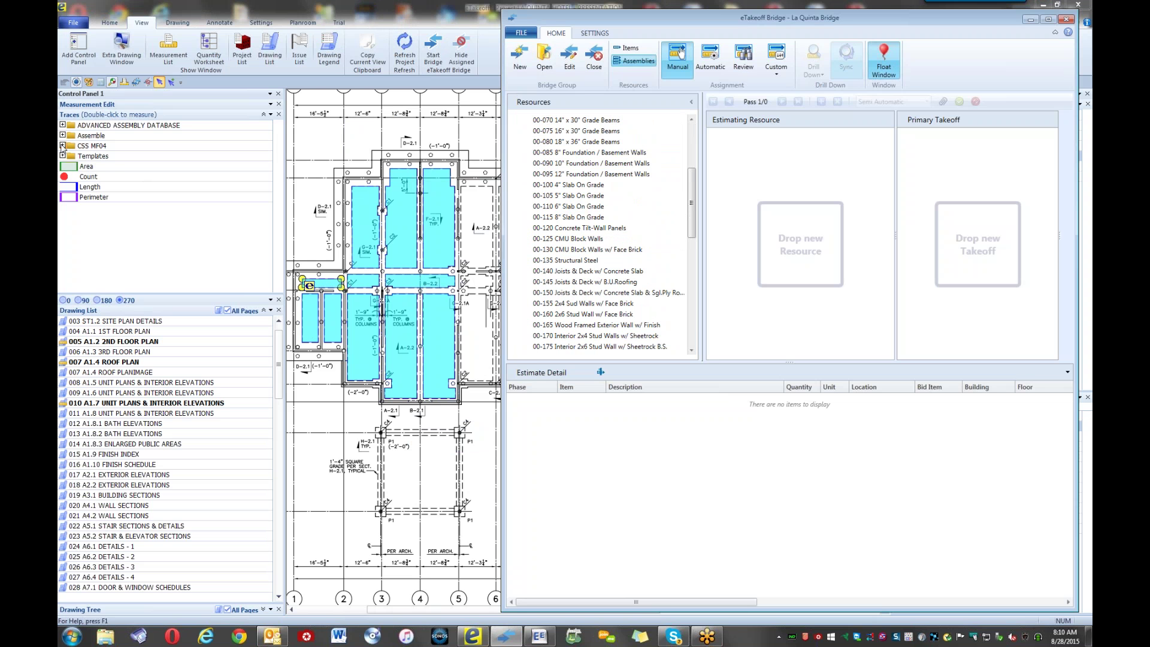
click(1025, 21)
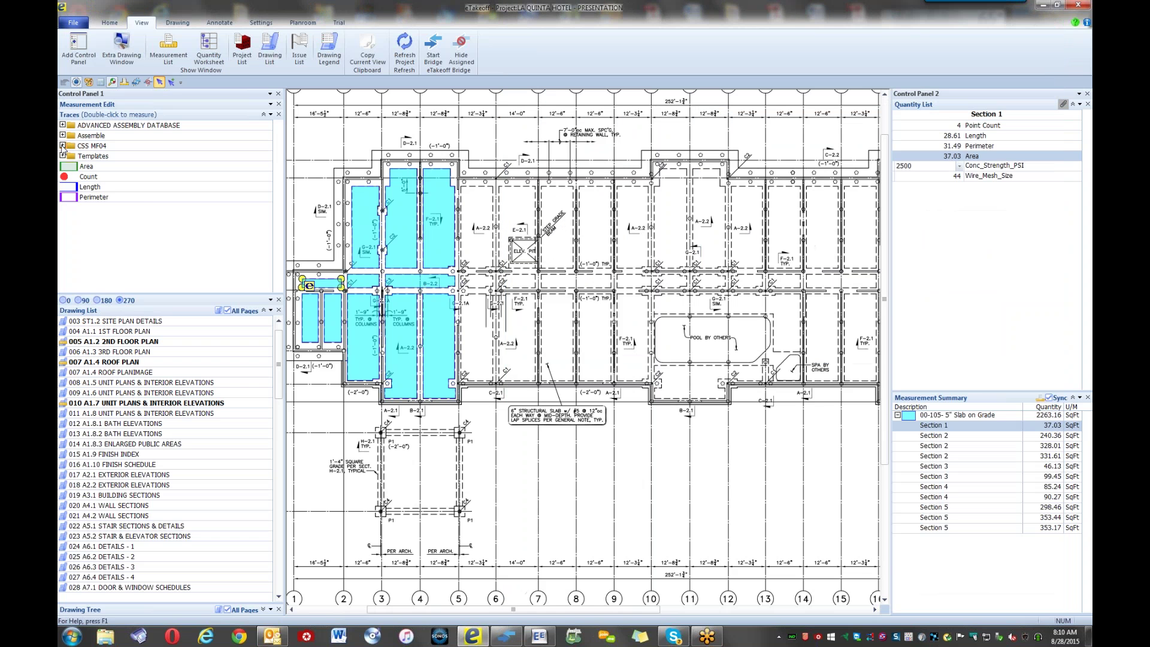
- Select the 00-105- 5" Slab on Grade trace under CSS MF04 > Assemblies > Quick Setup
click(62, 146)
click(72, 156)
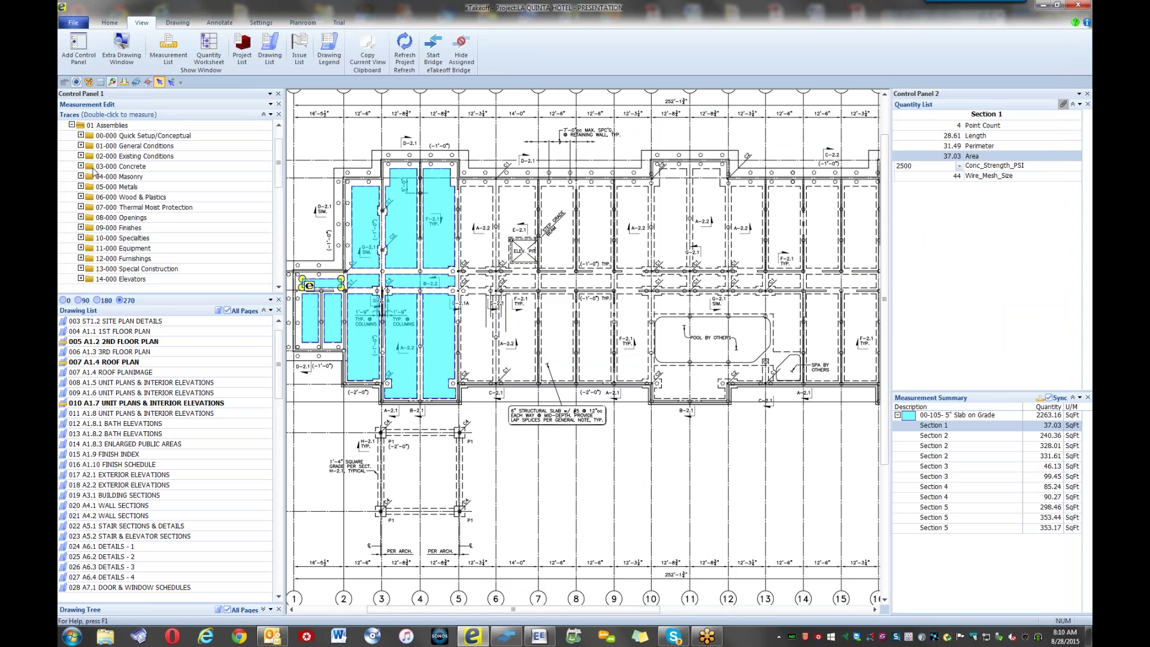
click(81, 136)
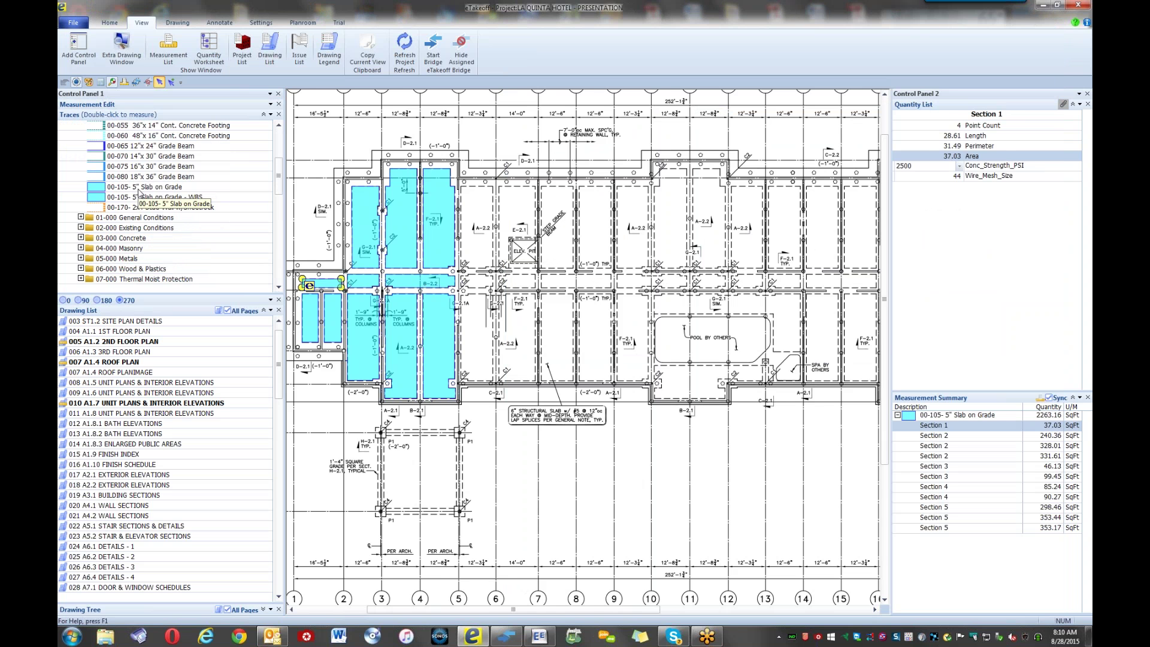
click(138, 187)
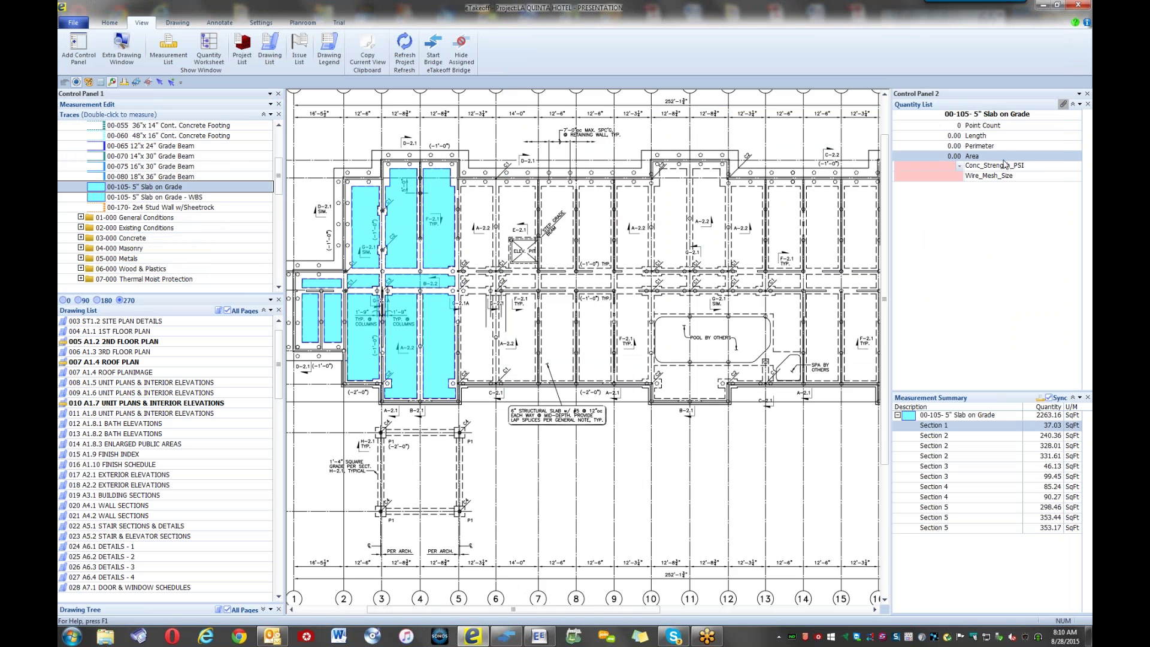
- Sketch a trial slab area on the plan, cancel it, and restore the Bridge window
click(689, 205)
click(653, 331)
click(745, 308)
click(636, 328)
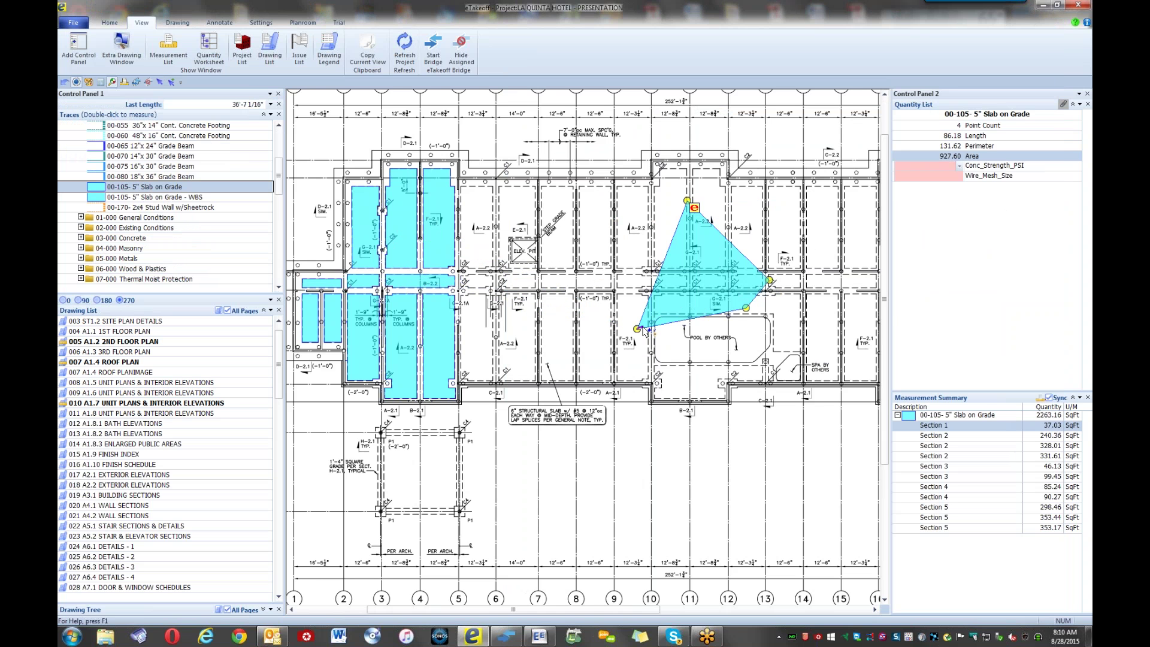
key(Escape)
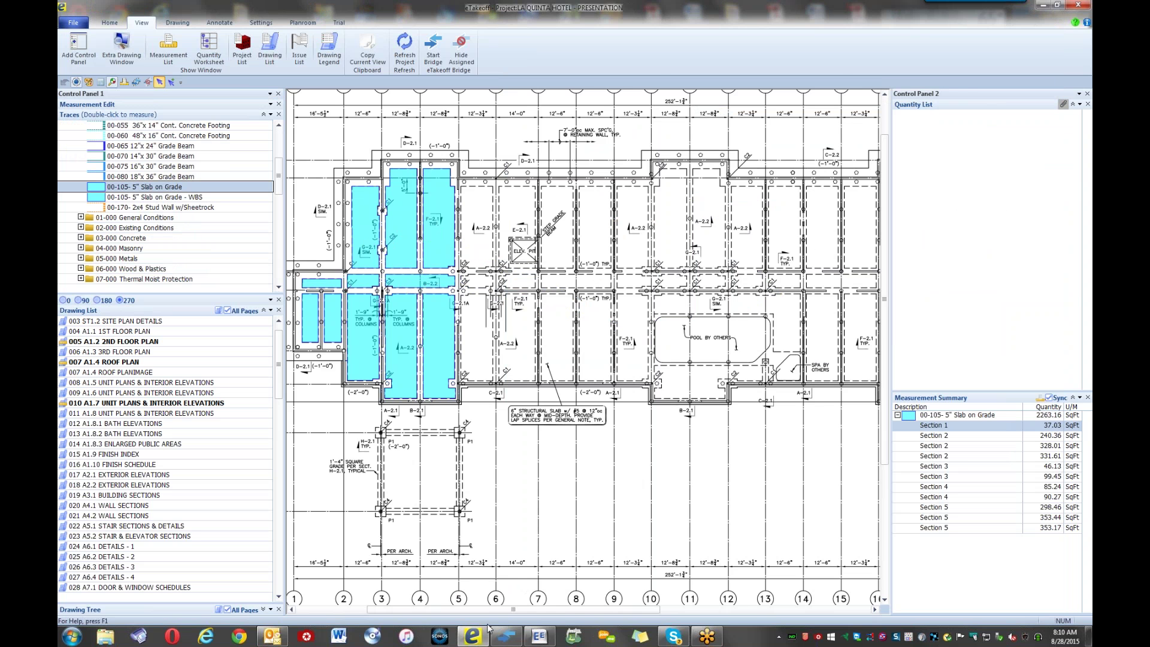
click(506, 635)
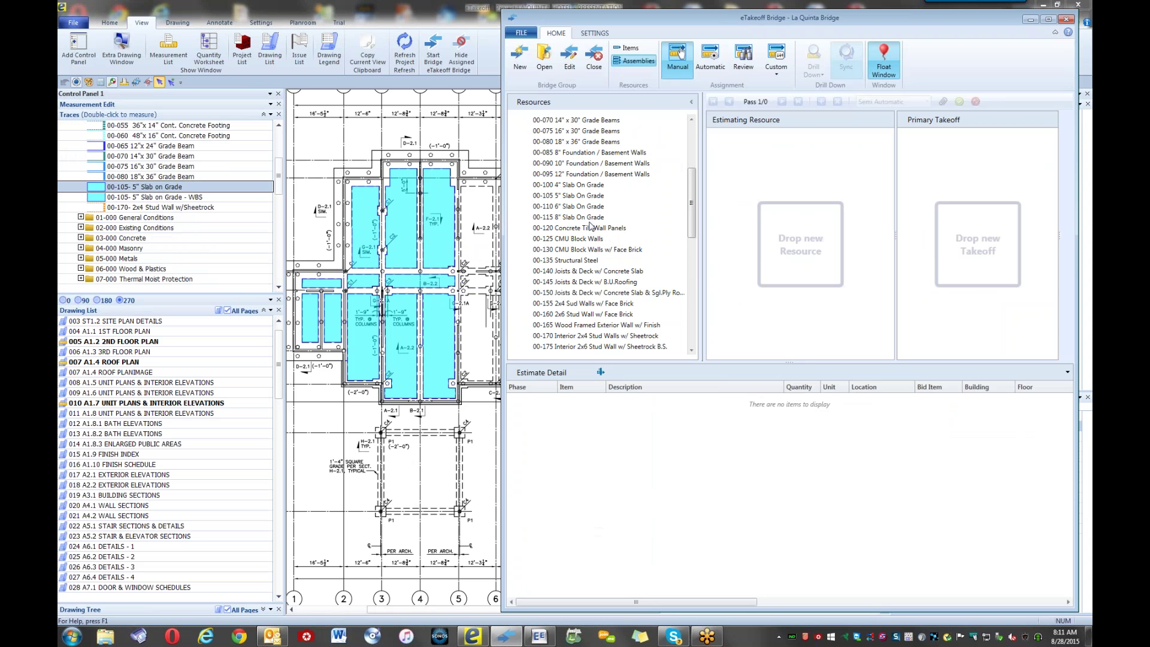
- Assign the 00-105 5" Slab On Grade resource to the slab takeoff for estimating
click(573, 199)
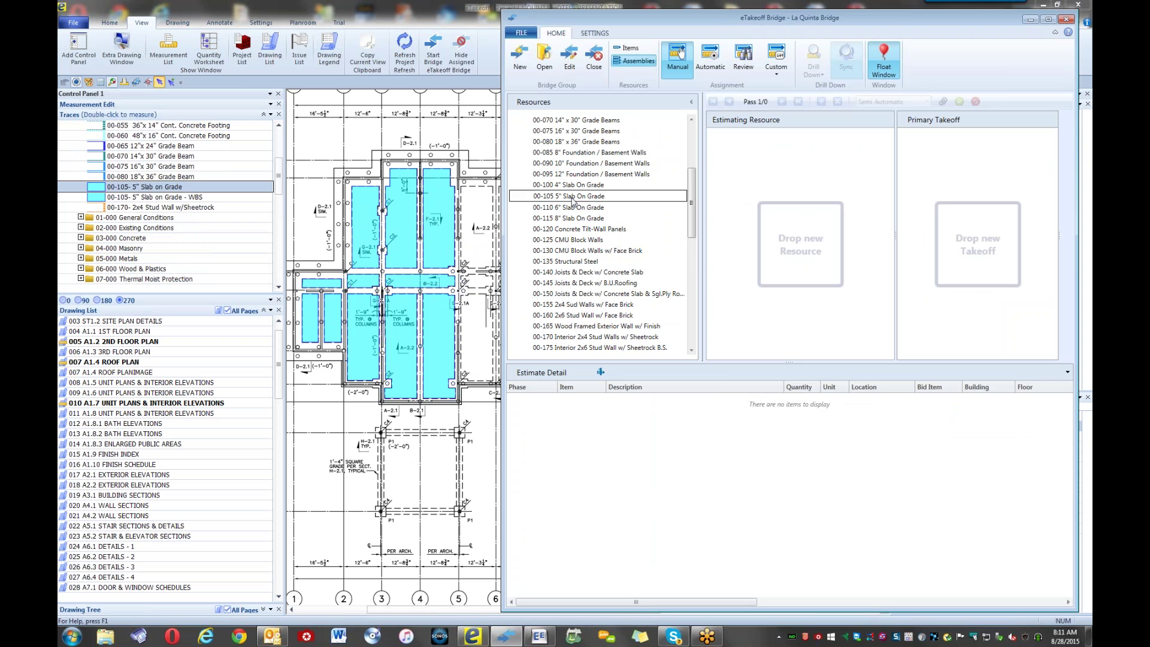
drag(572, 200, 323, 286)
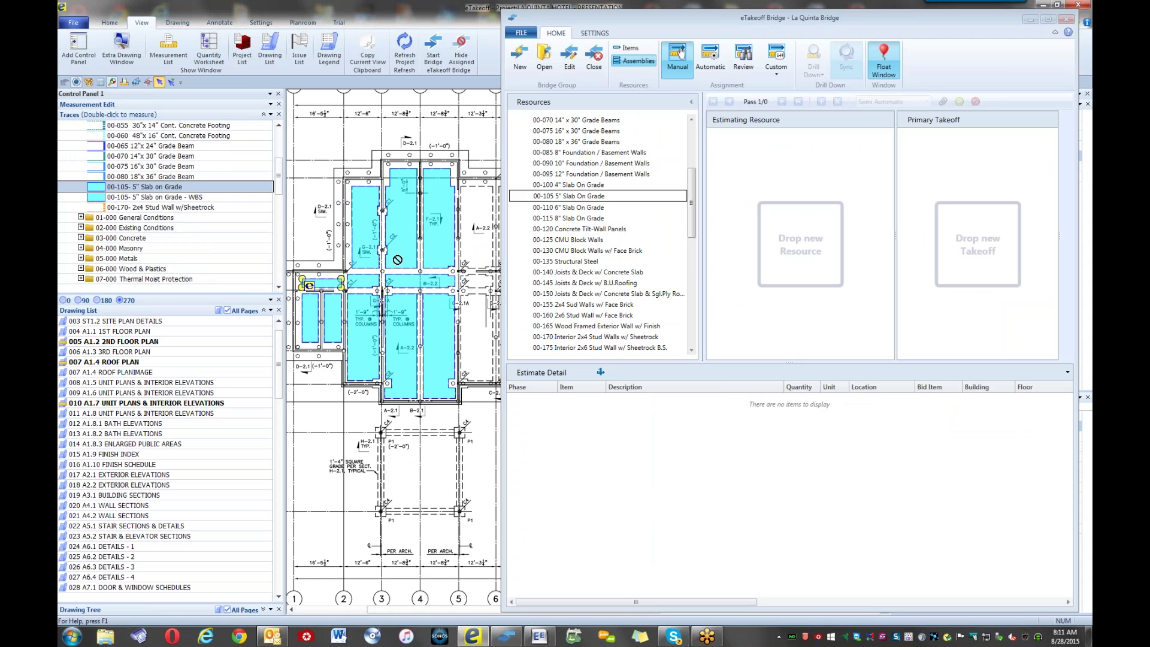
click(539, 208)
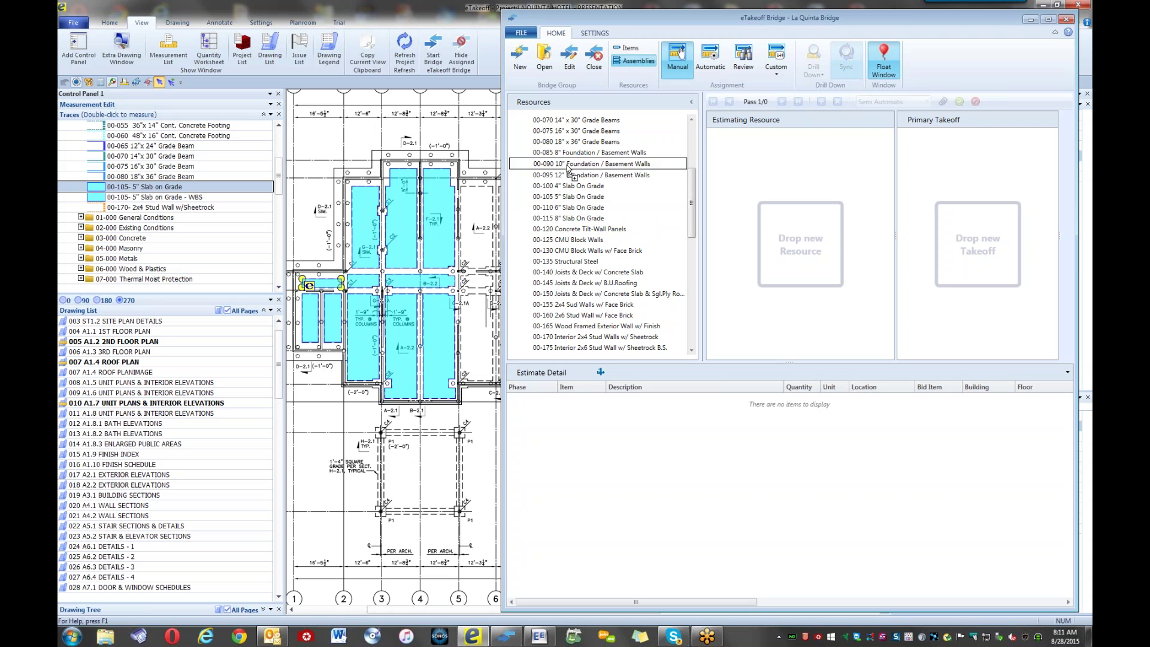
click(579, 196)
drag(579, 199, 586, 203)
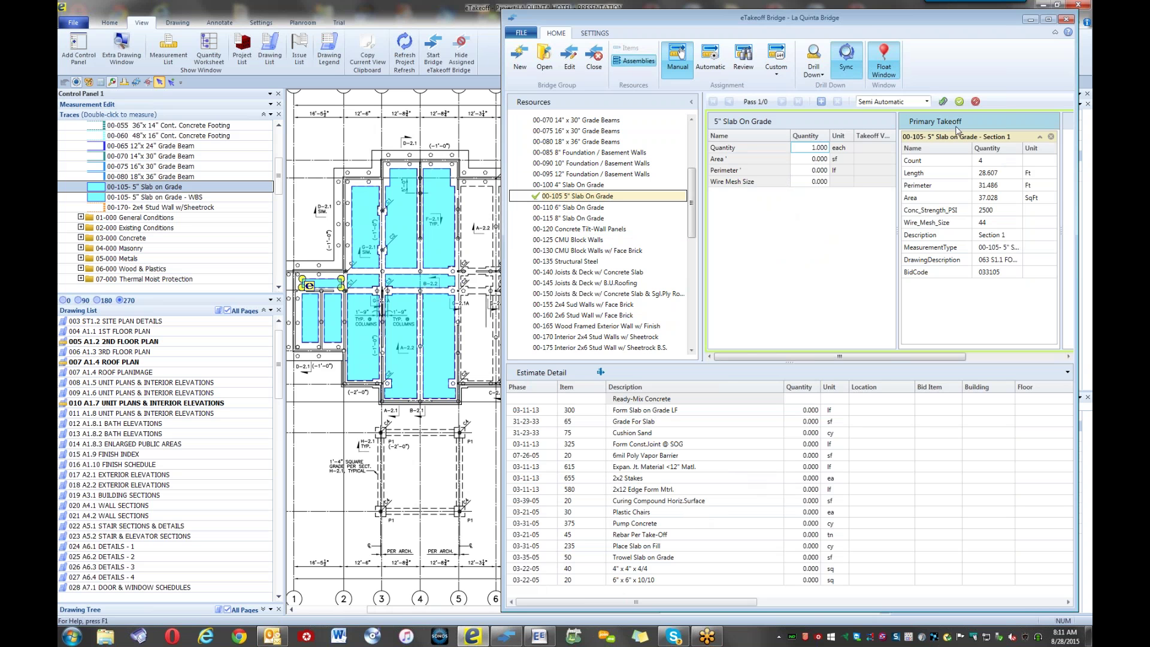
- Select the small left slab, Section 1, as the 5" Slab On Grade primary takeoff
mouse_move(870, 18)
mouse_down()
mouse_move(642, 32)
mouse_move(632, 484)
mouse_up()
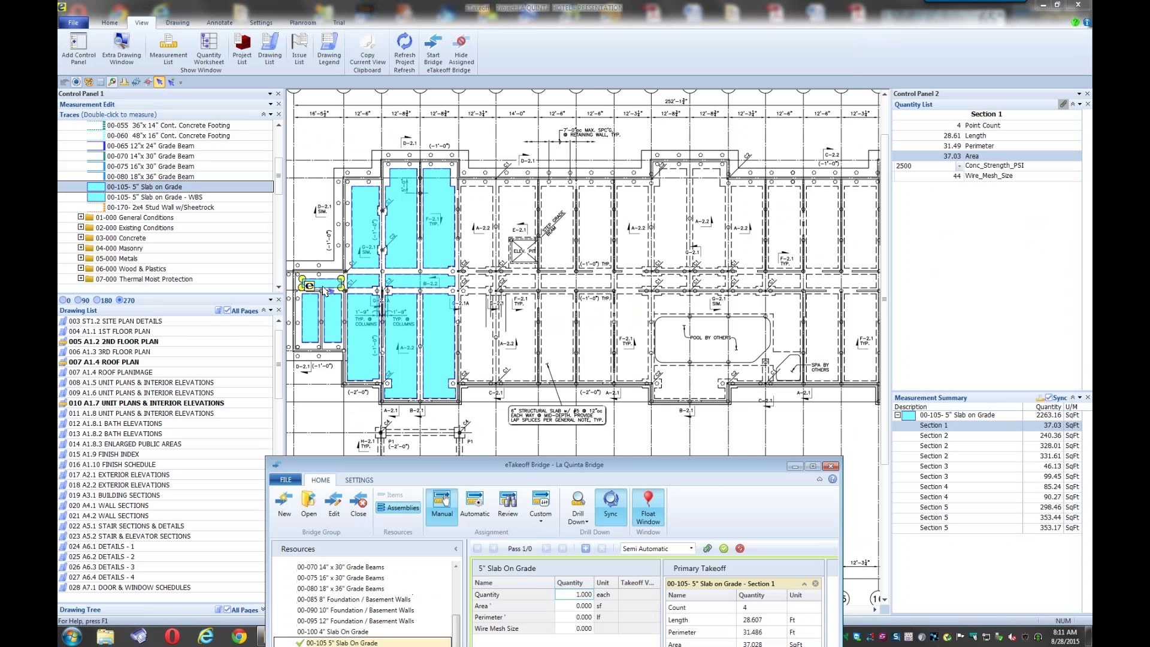
click(358, 262)
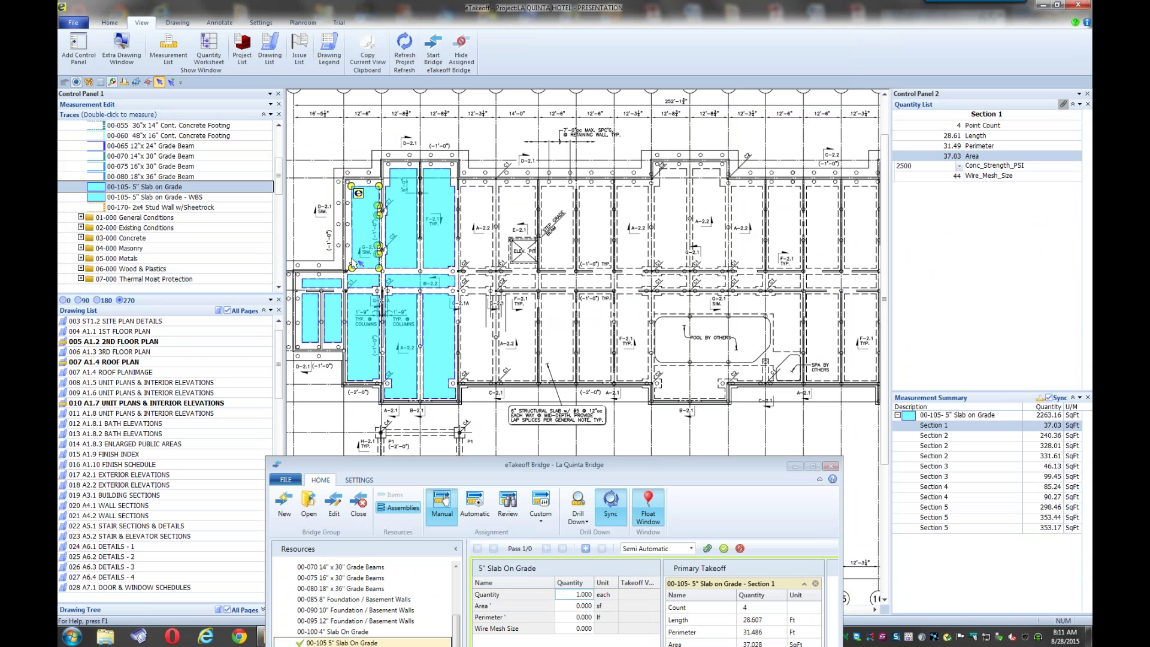
click(408, 241)
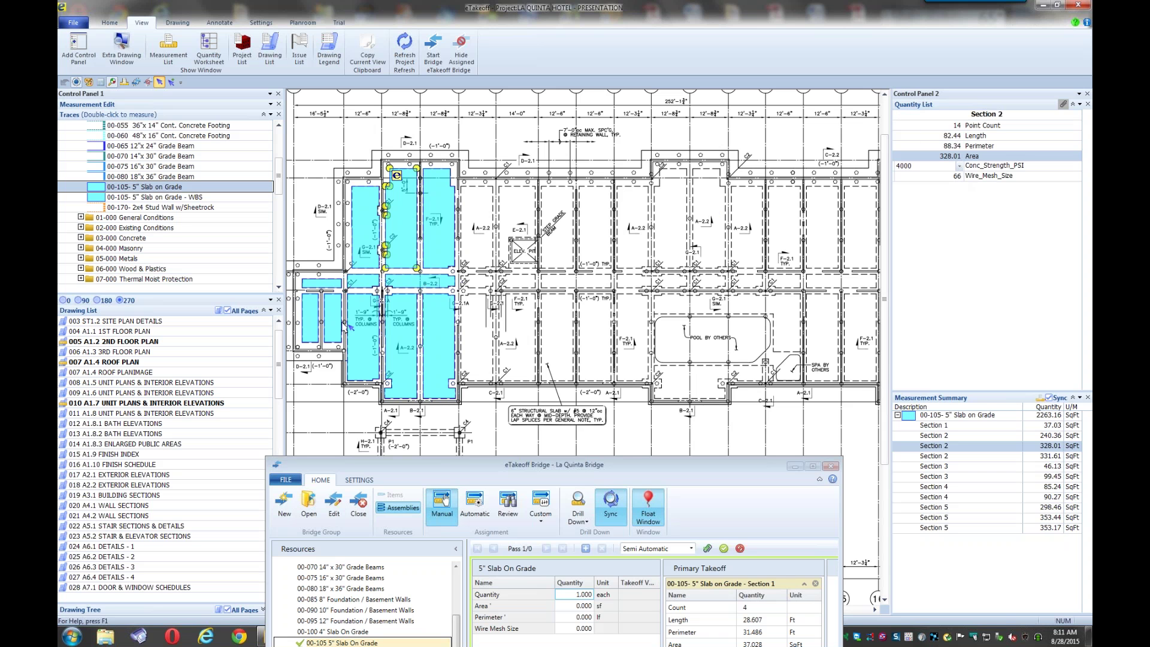
click(323, 287)
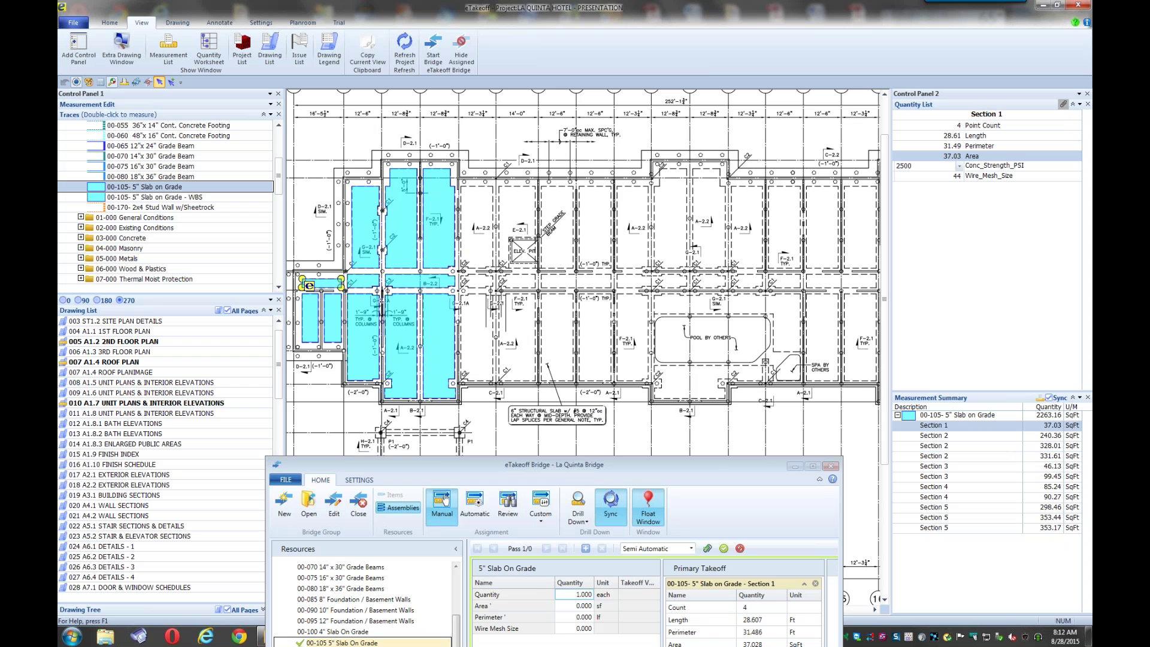
drag(725, 461, 785, 18)
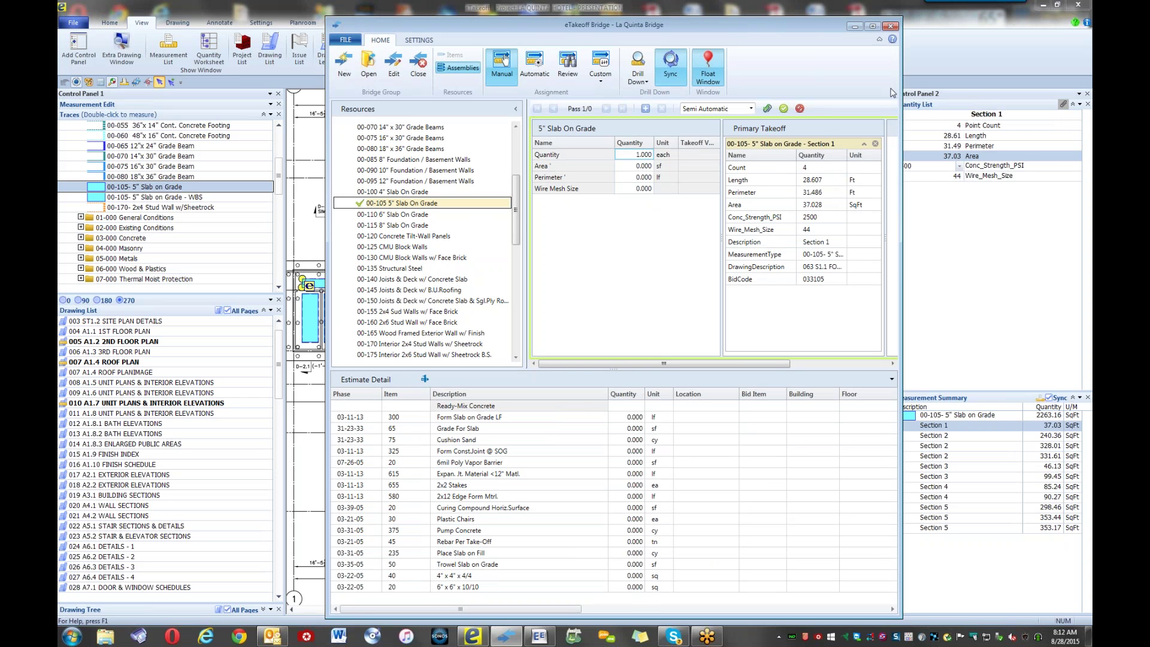
- Link the 5" Slab On Grade Area to 37.028 sf and Perimeter to 31.486 lf
mouse_move(767, 28)
mouse_down()
mouse_move(1042, 21)
mouse_move(944, 17)
mouse_up()
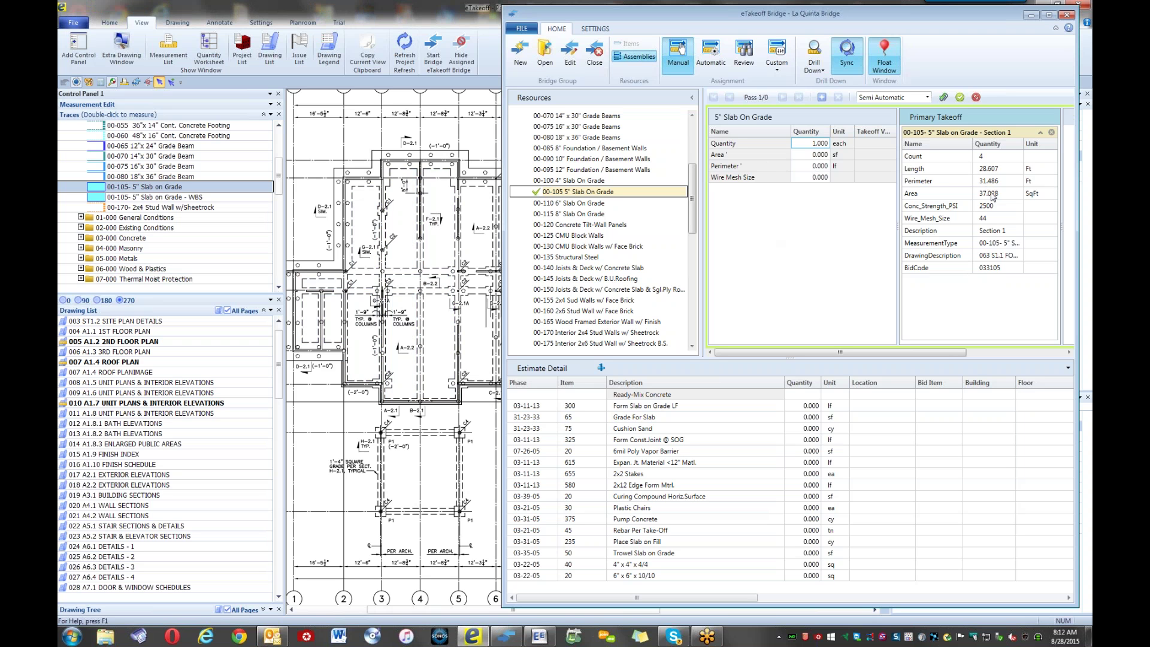
drag(972, 197, 824, 159)
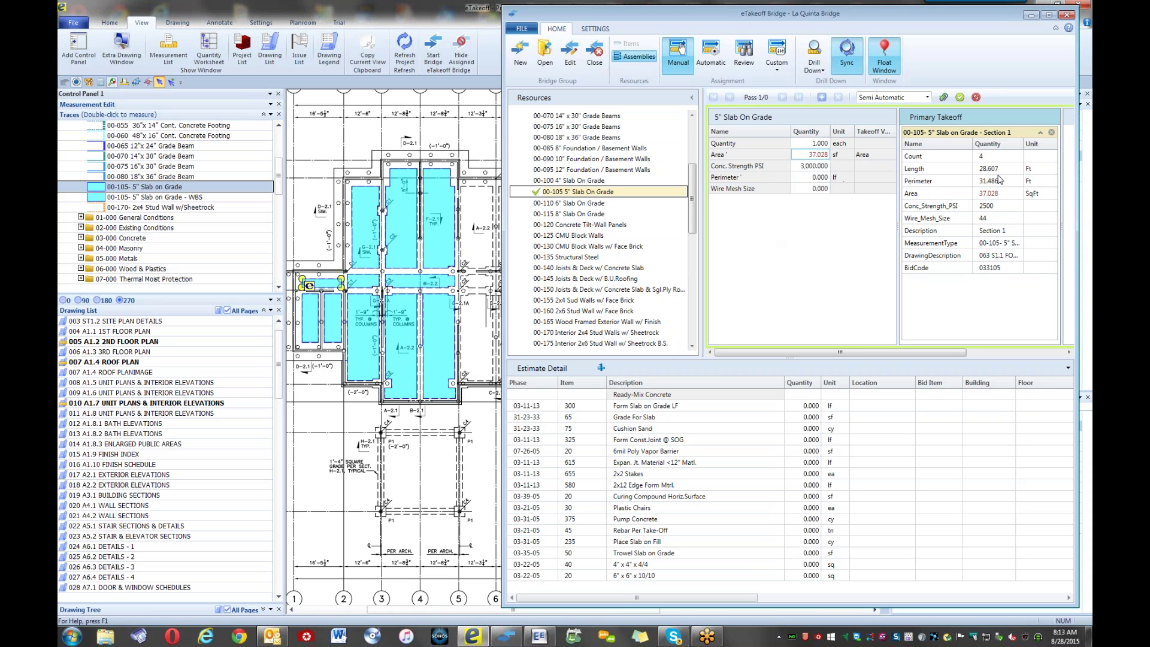
drag(907, 186, 823, 185)
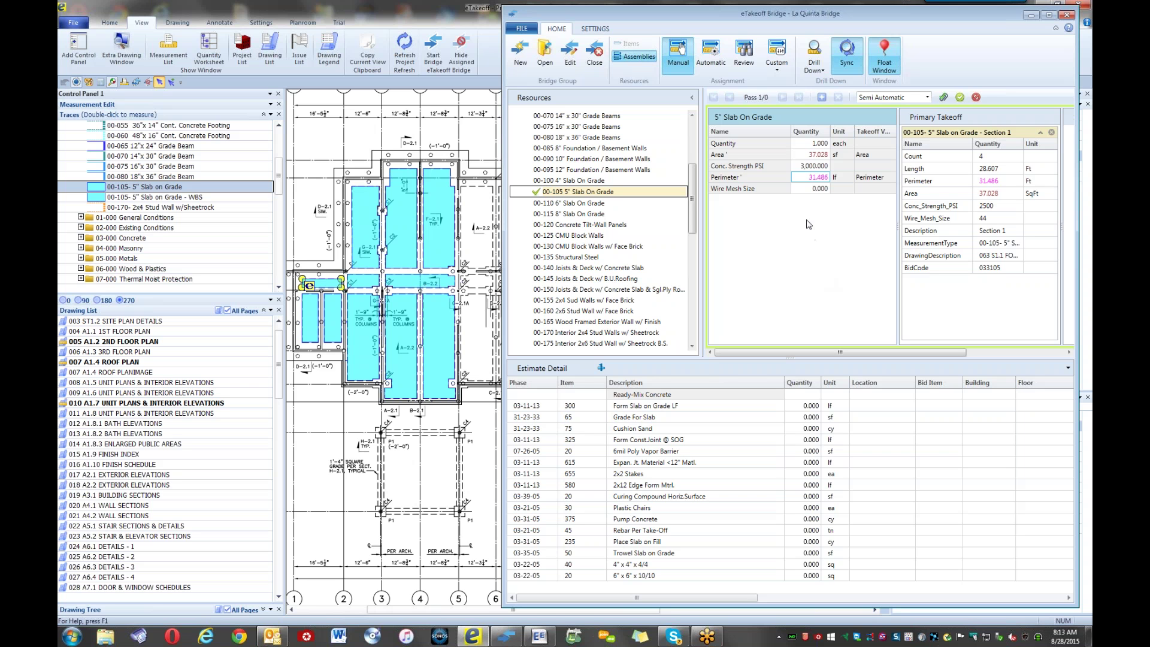
- Clear the slab Area link and relink it to the takeoff's 37.028 area
click(804, 153)
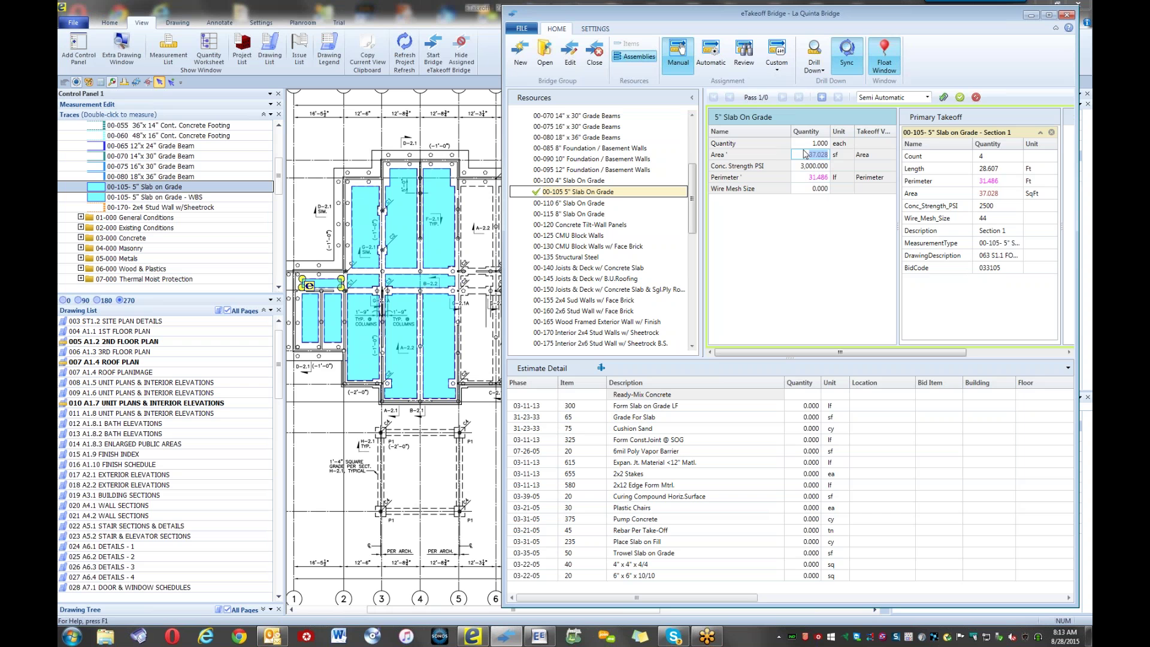
key(Delete)
key(Return)
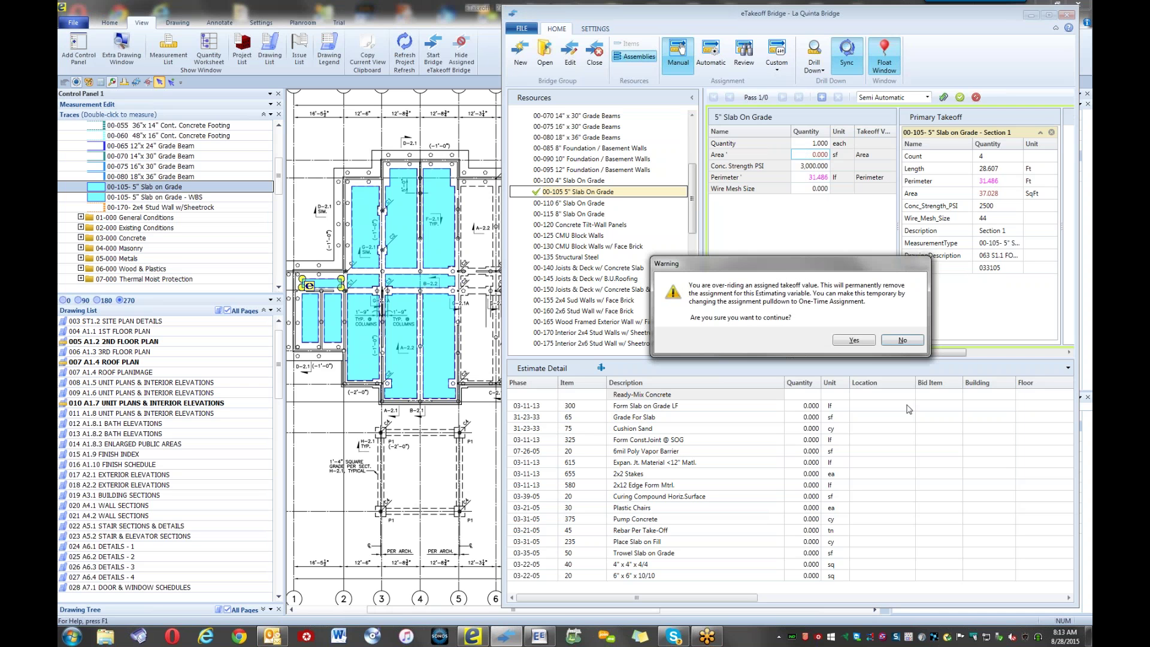
click(856, 341)
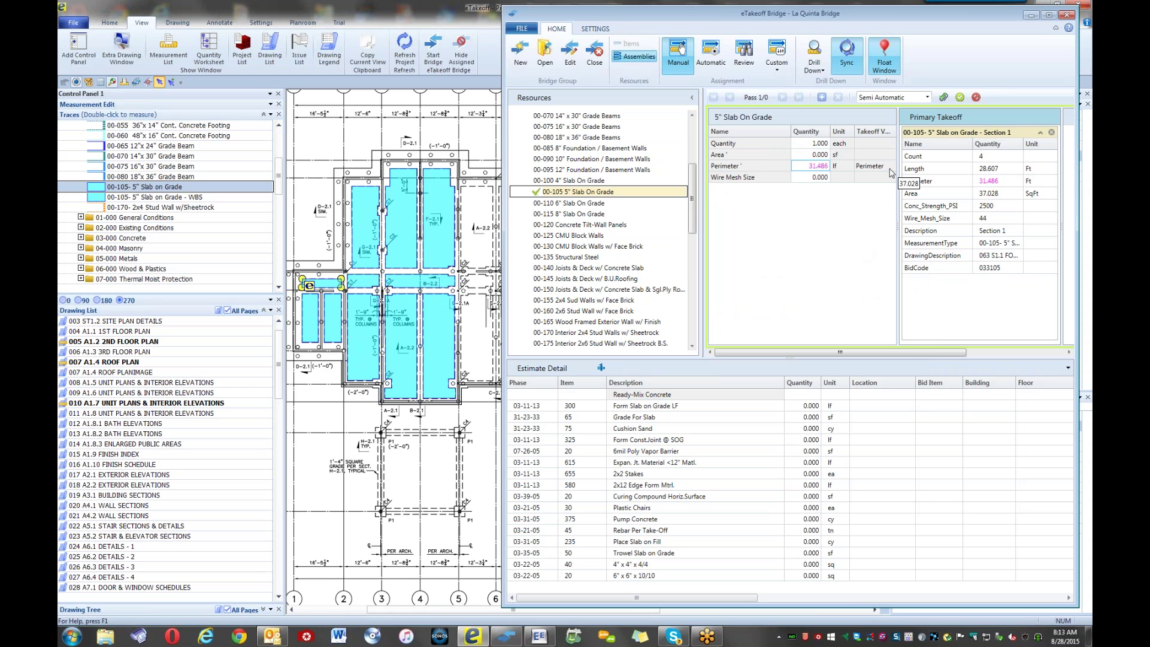
click(824, 157)
drag(824, 160, 825, 160)
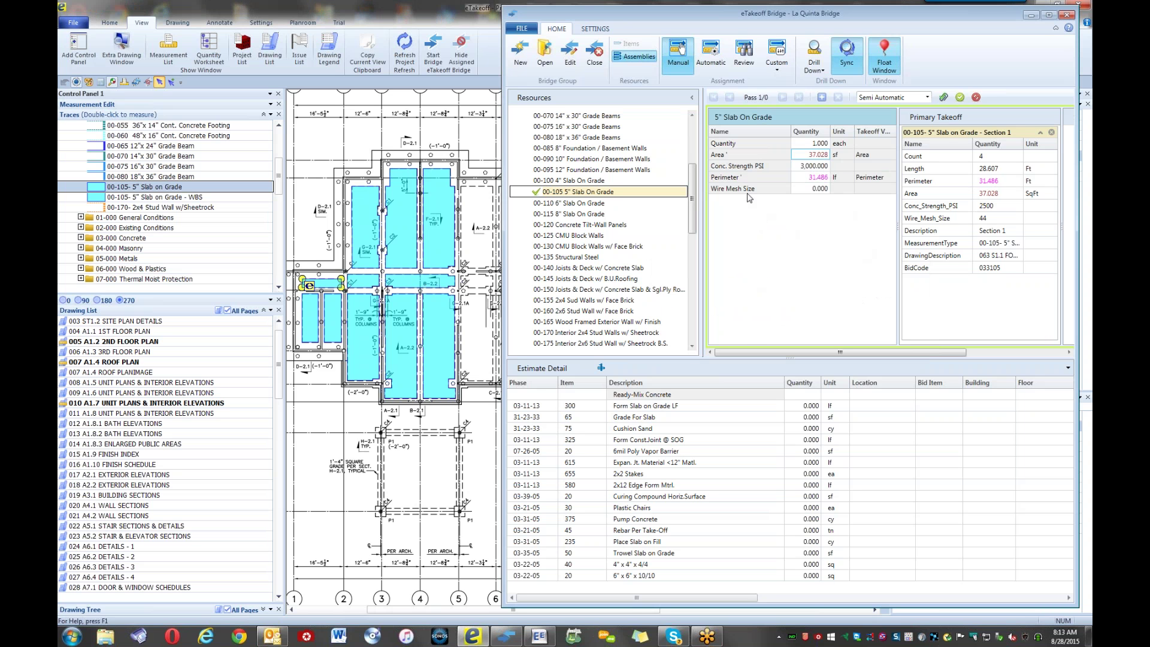
- Enter 5000 for Conc. Strength PSI and 4000 for Wire Mesh Size, then sync
click(805, 171)
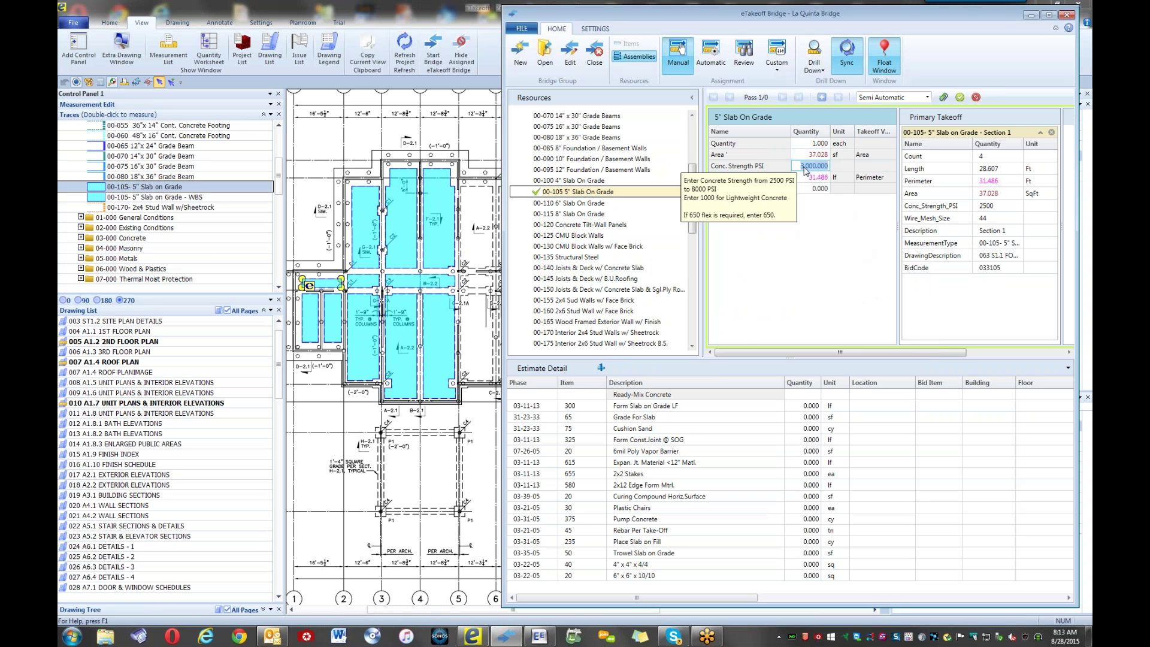
text(5000)
click(809, 189)
text(4000)
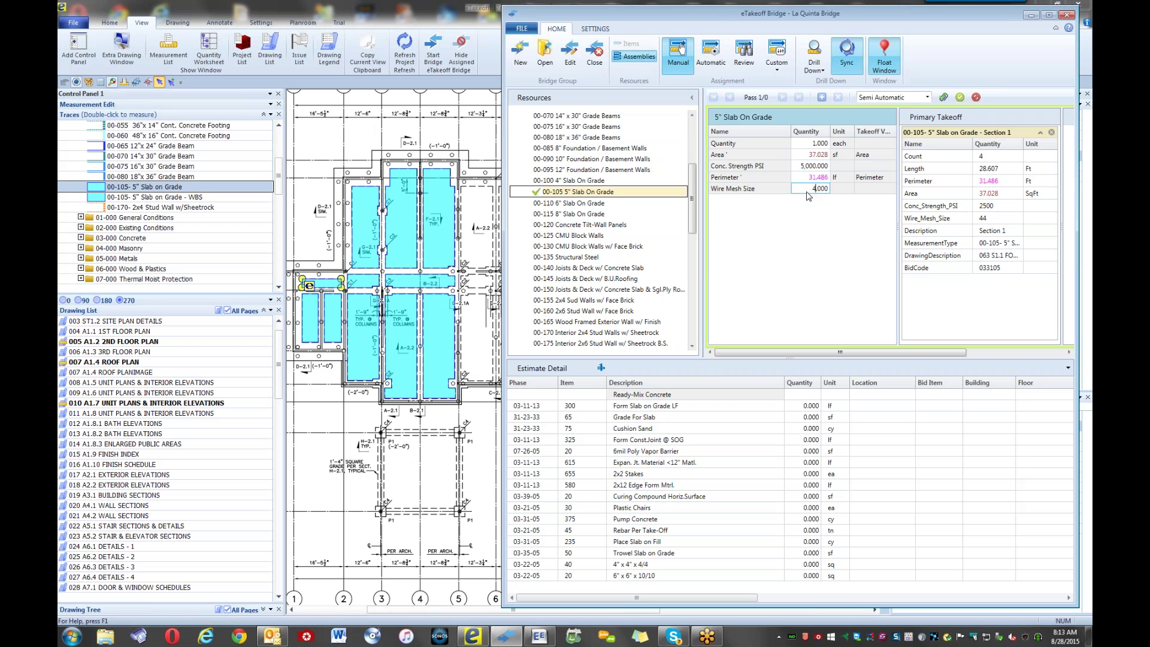
key(Return)
click(823, 97)
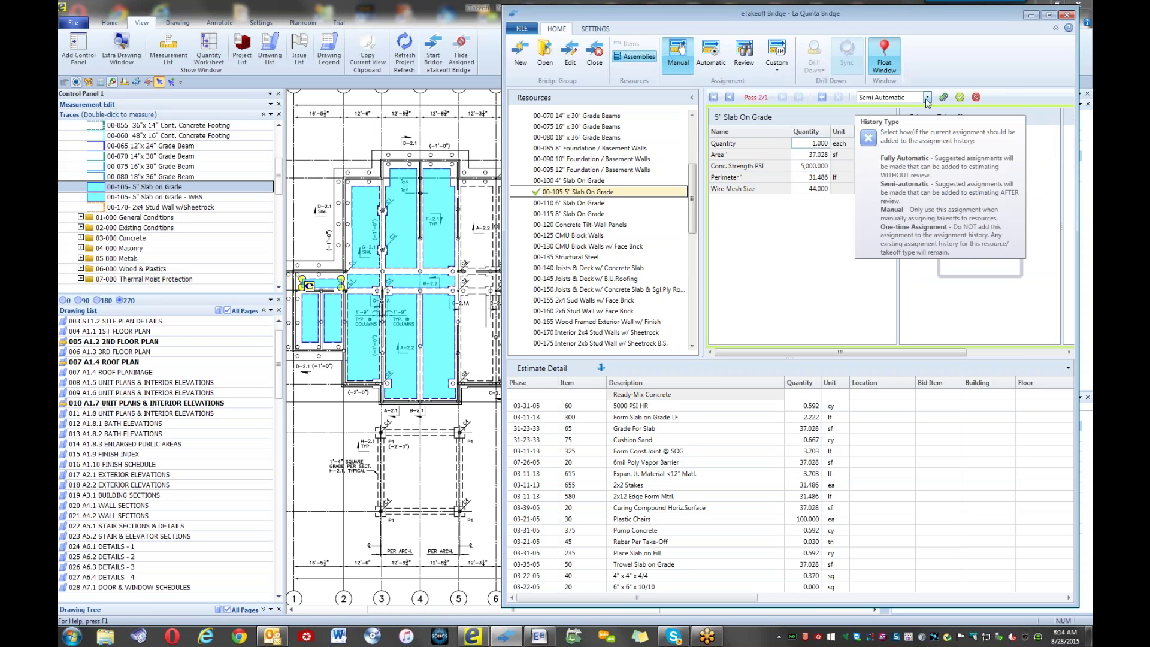
- Return to the previous pass and link Conc. Strength PSI to 2500 and Wire Mesh Size to 44
click(730, 98)
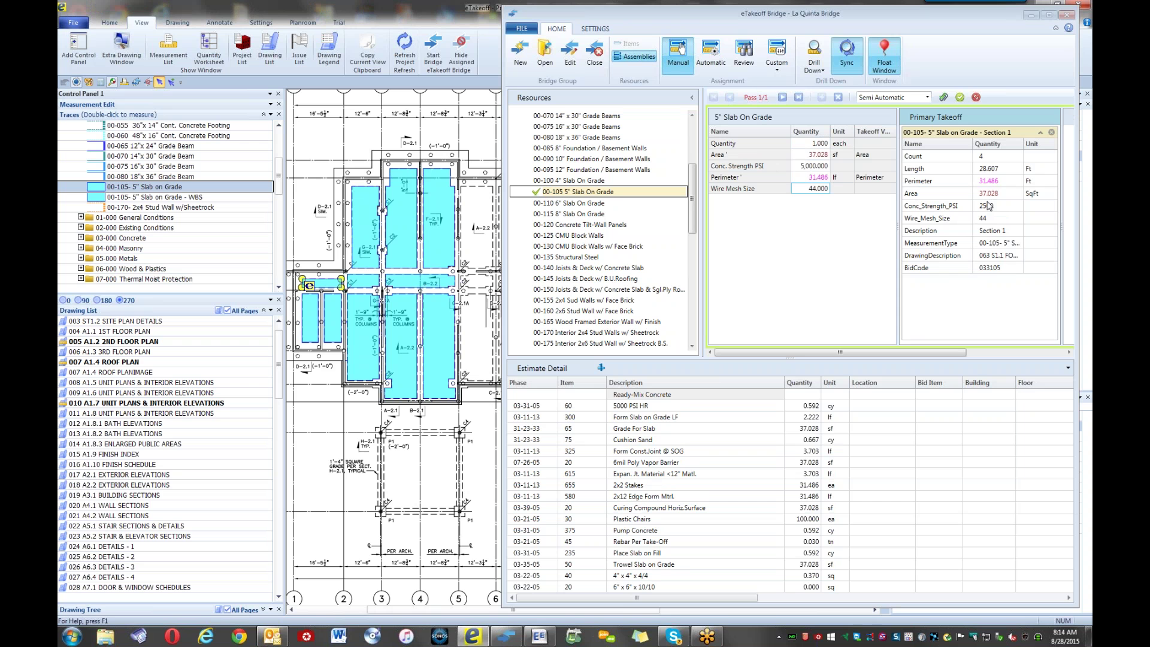
click(821, 167)
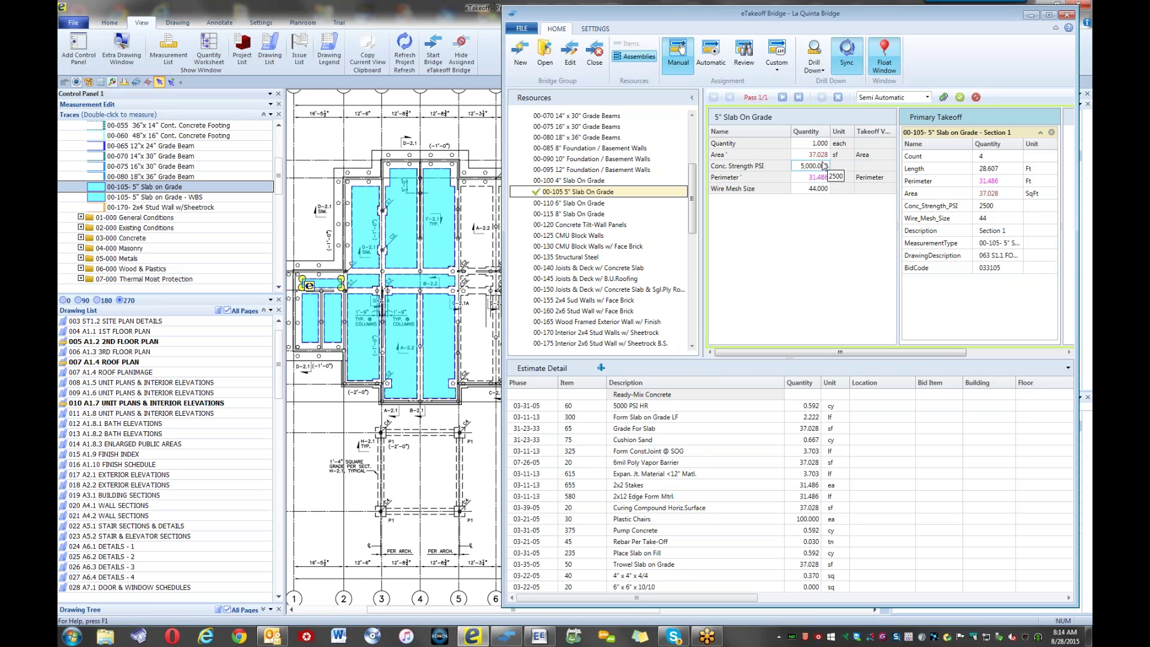
click(752, 192)
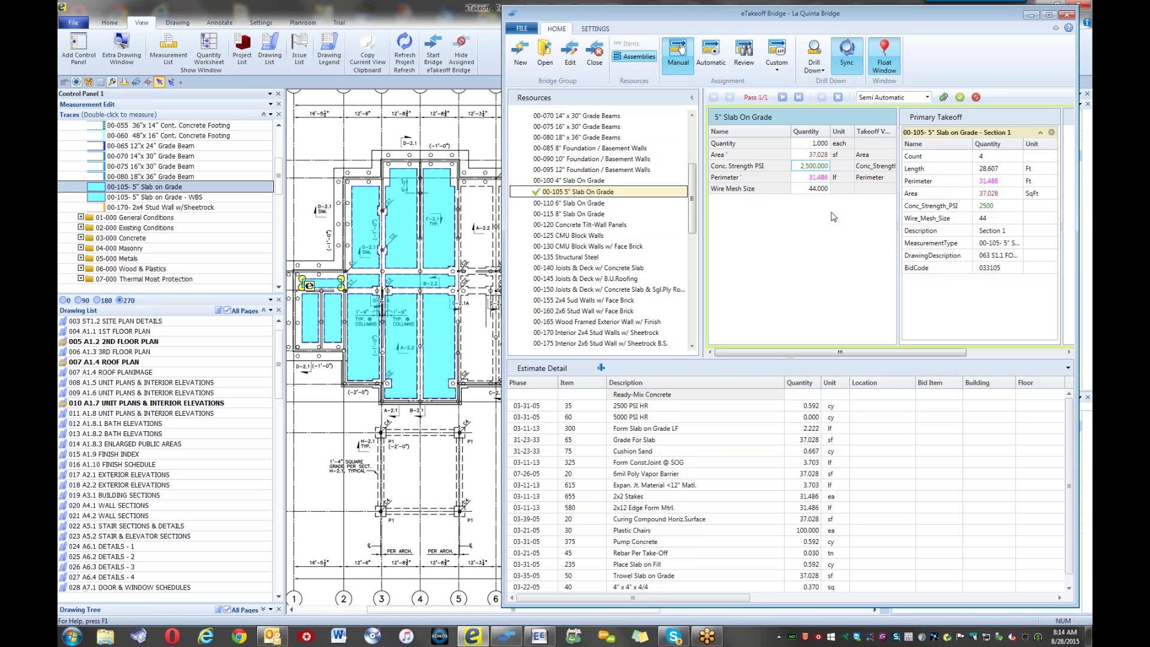
drag(994, 220, 829, 190)
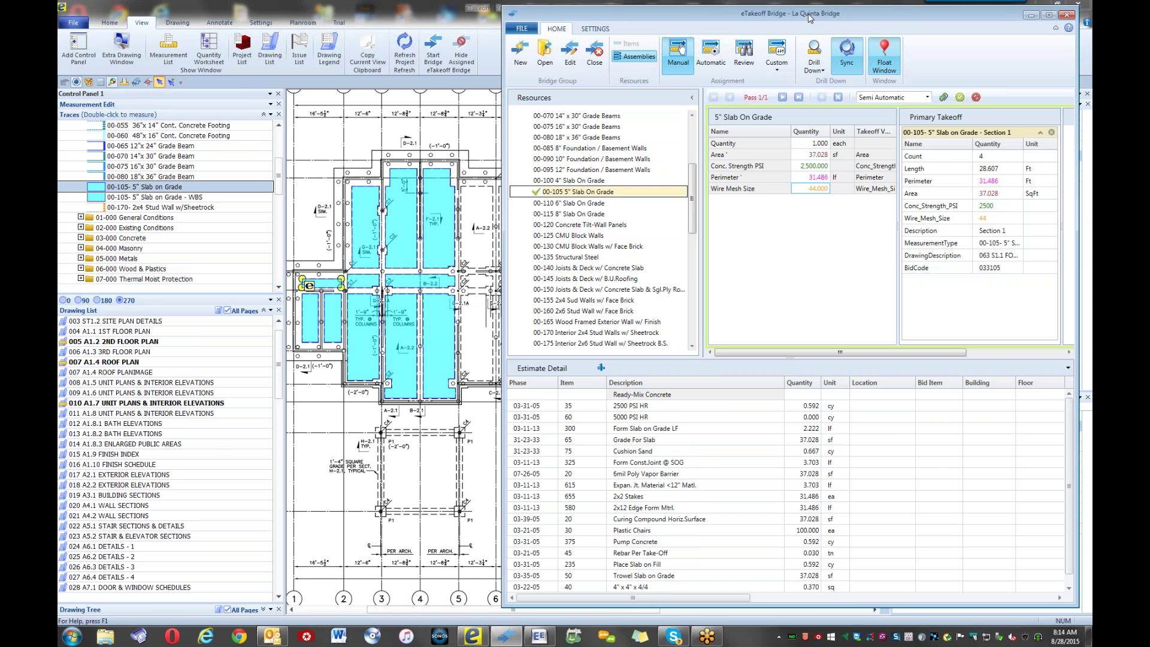
drag(809, 18, 470, 18)
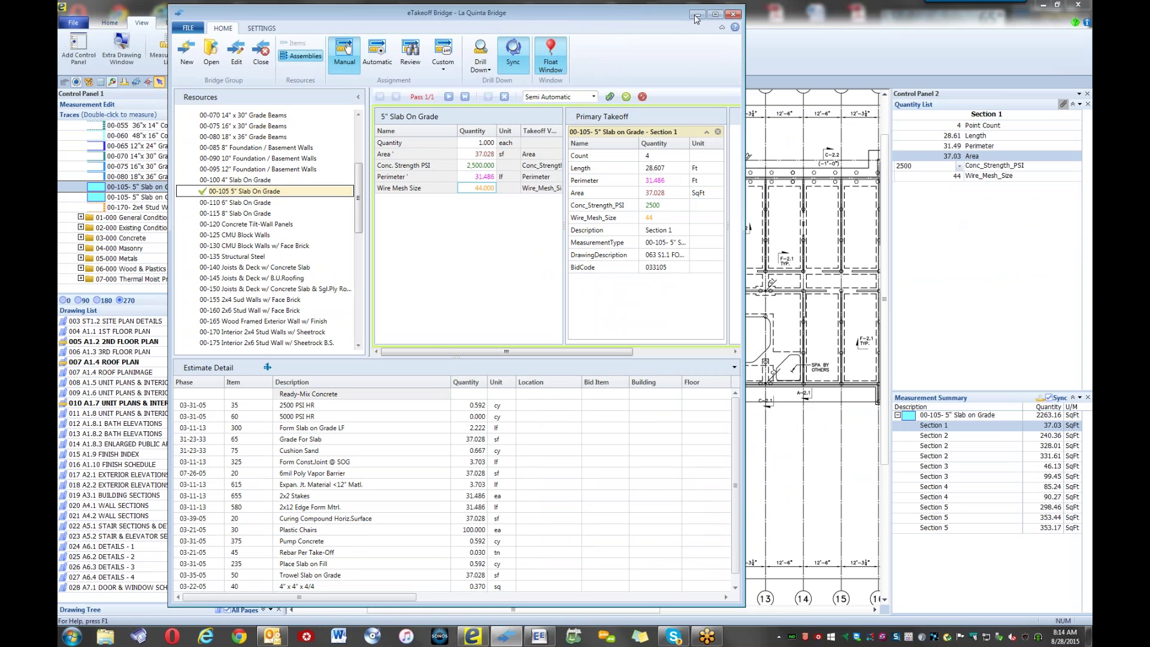
mouse_move(659, 14)
mouse_down()
mouse_move(983, 21)
mouse_move(762, 29)
mouse_move(974, 29)
mouse_up()
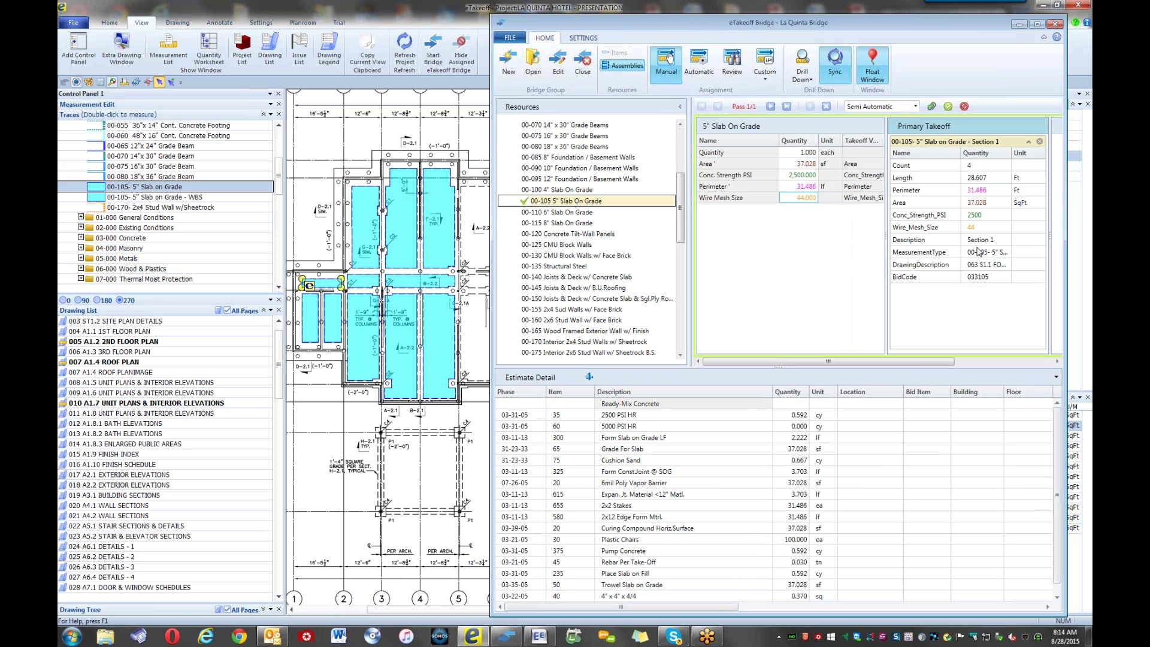
- Map Description to Location (Section 1) and BidCode to Bid Item (033105) for every estimate line
mouse_move(977, 251)
mouse_down()
mouse_move(953, 347)
mouse_move(873, 408)
mouse_up()
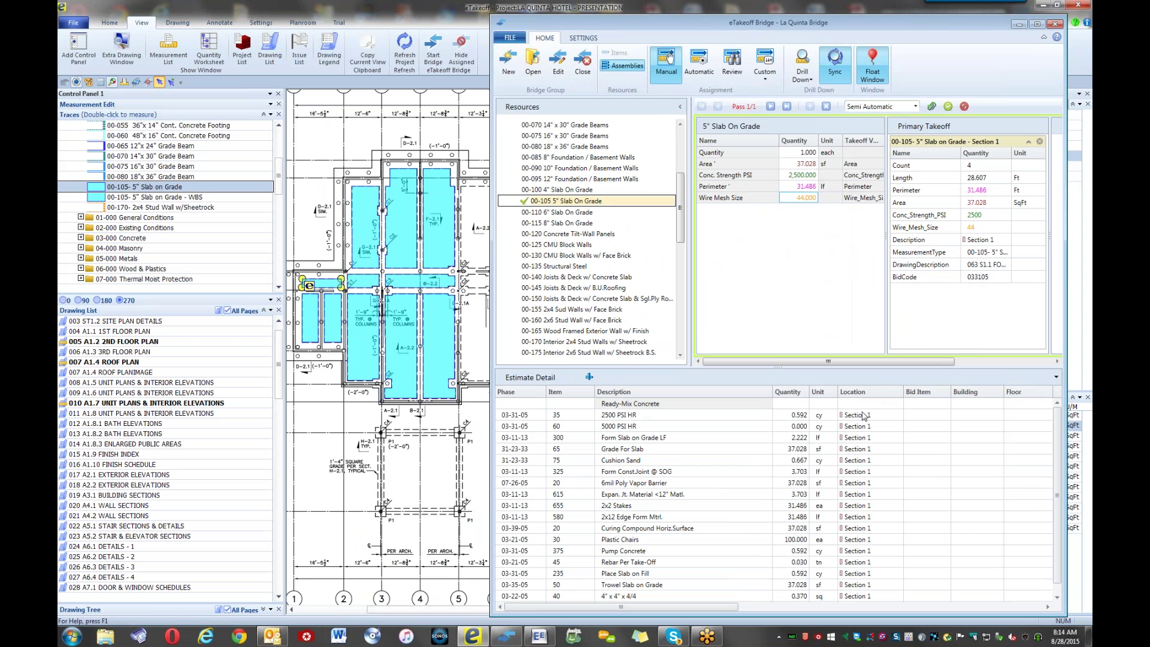
drag(975, 277, 925, 399)
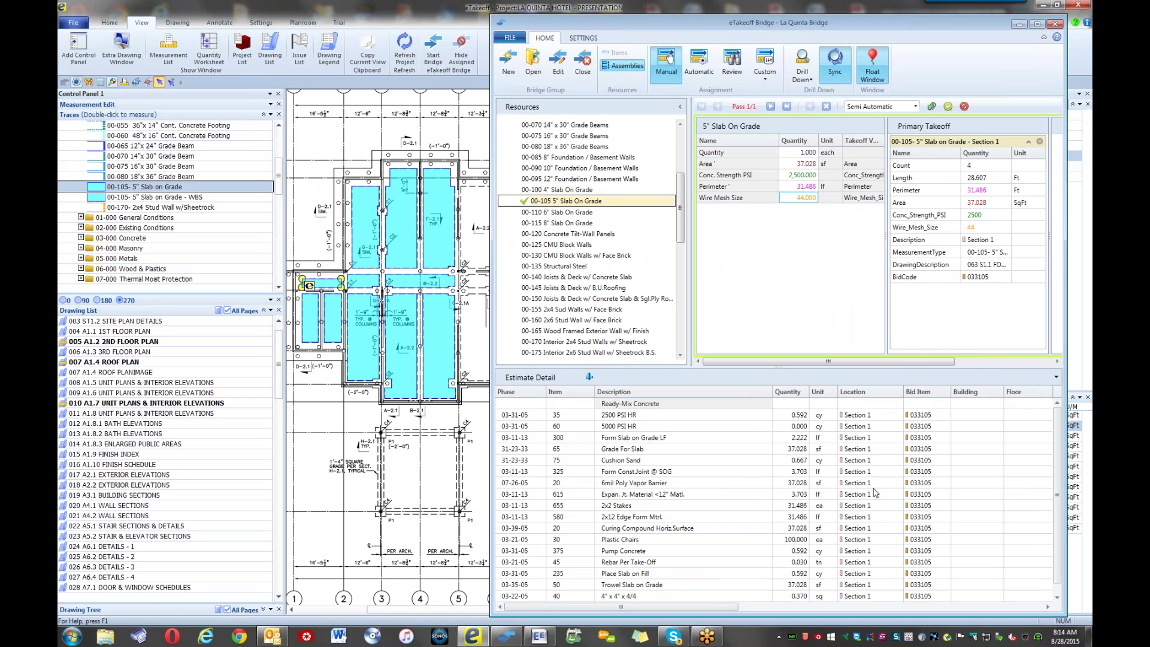
click(731, 607)
drag(729, 611, 1006, 504)
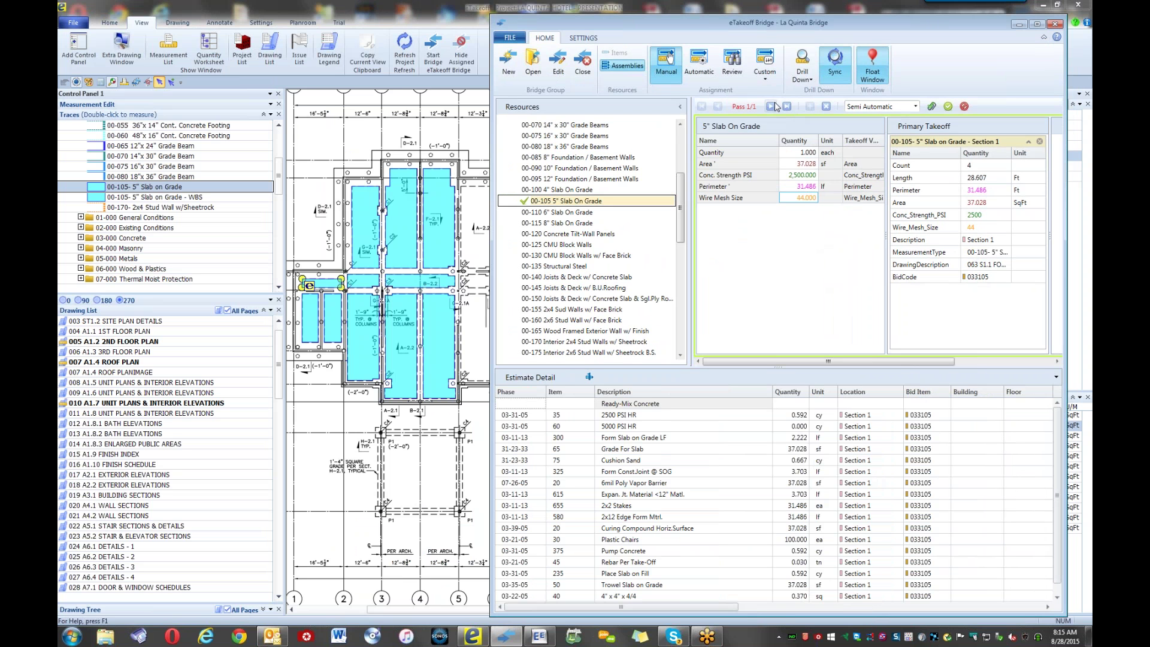
- Clear the current pass and bring the 00-105 slab takeoff back into the Bridge
click(826, 106)
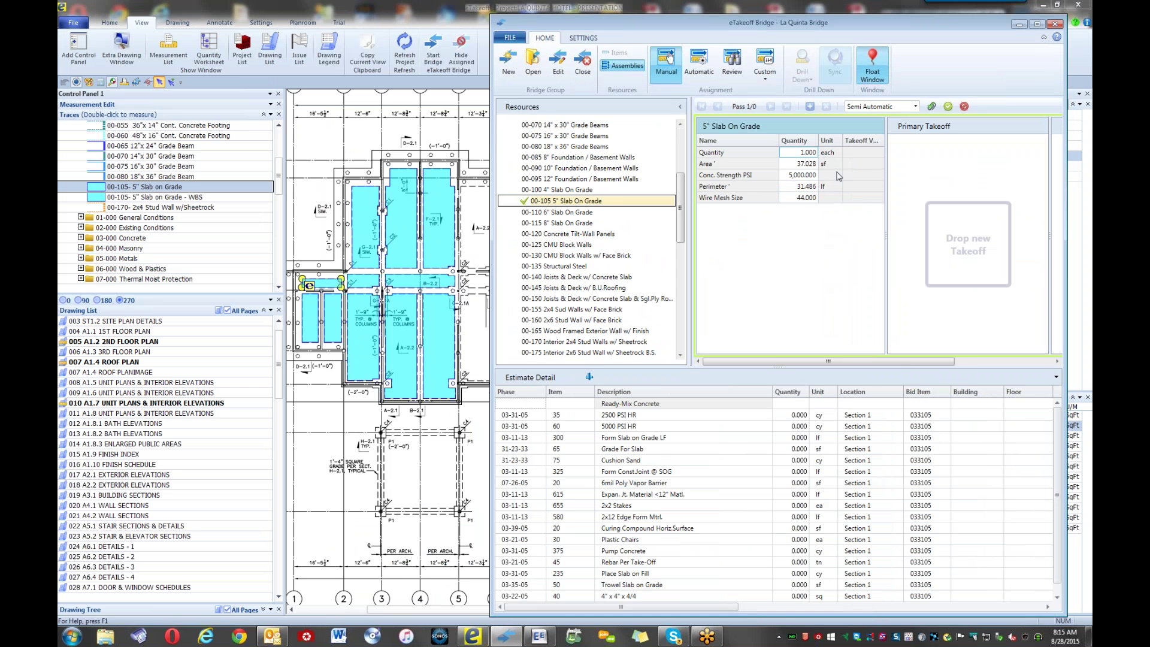
click(964, 106)
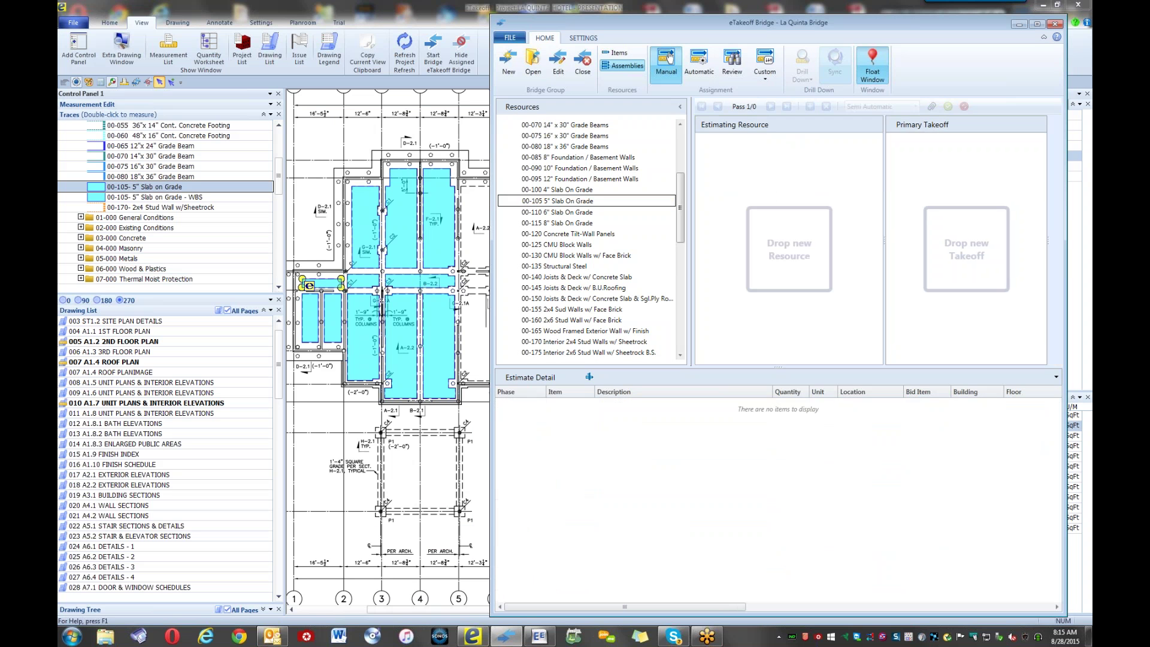
drag(452, 247, 814, 240)
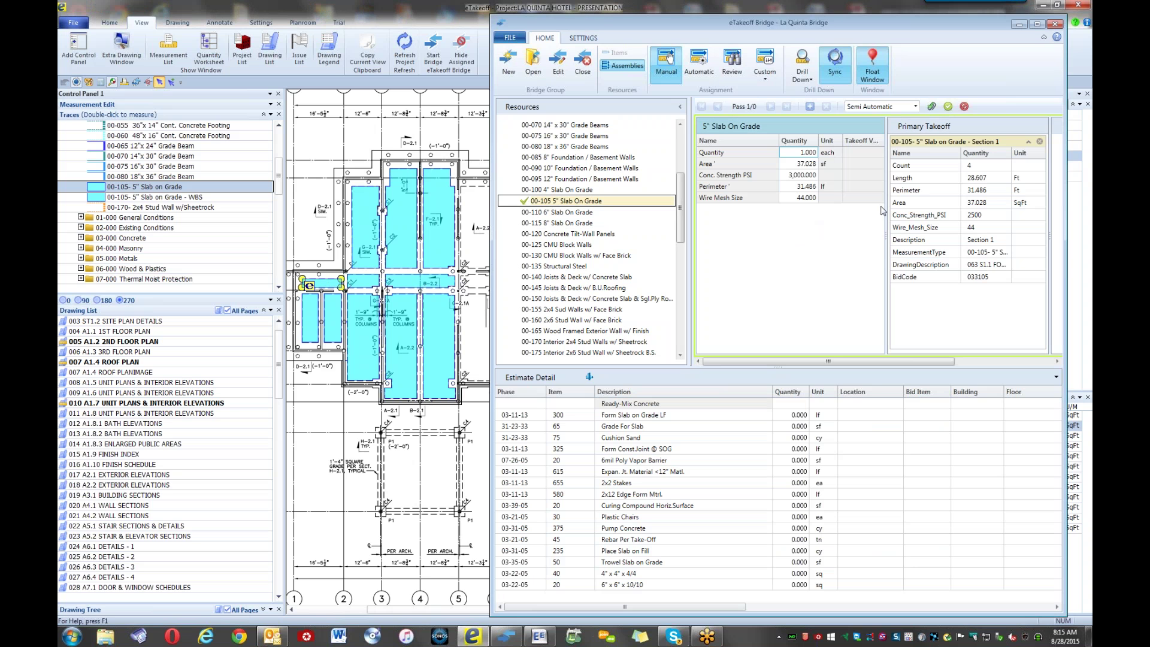
- Map area, perimeter, strength, mesh, Section 1 location and 033105 bid item, then send to the estimate
drag(908, 198, 811, 165)
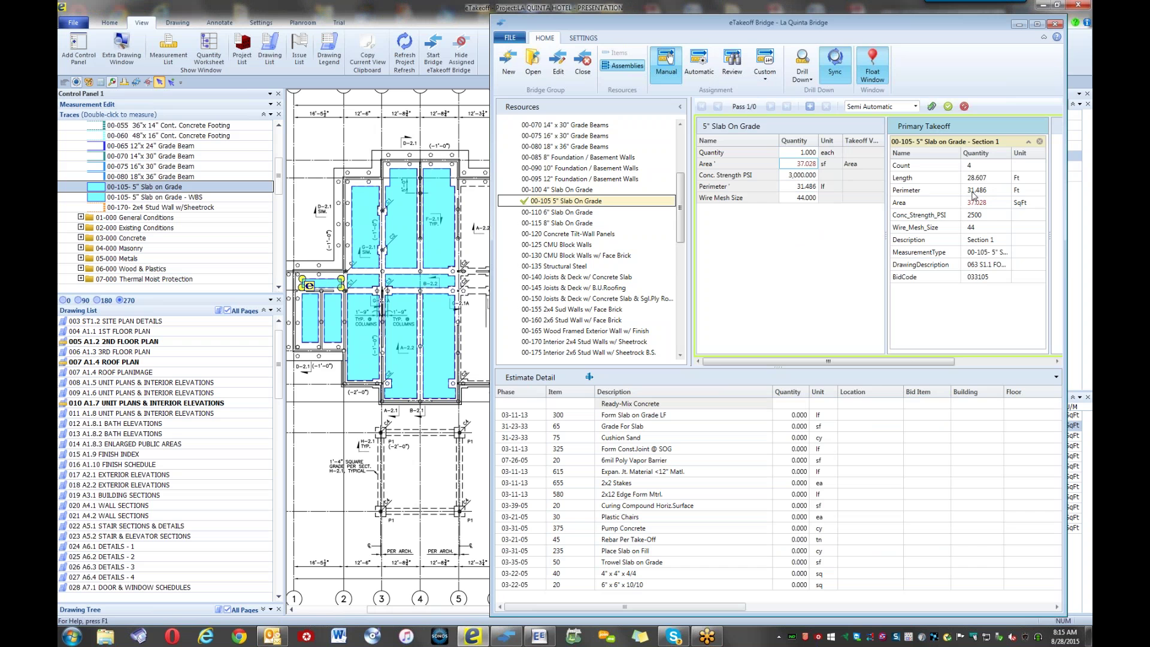
drag(972, 191, 807, 195)
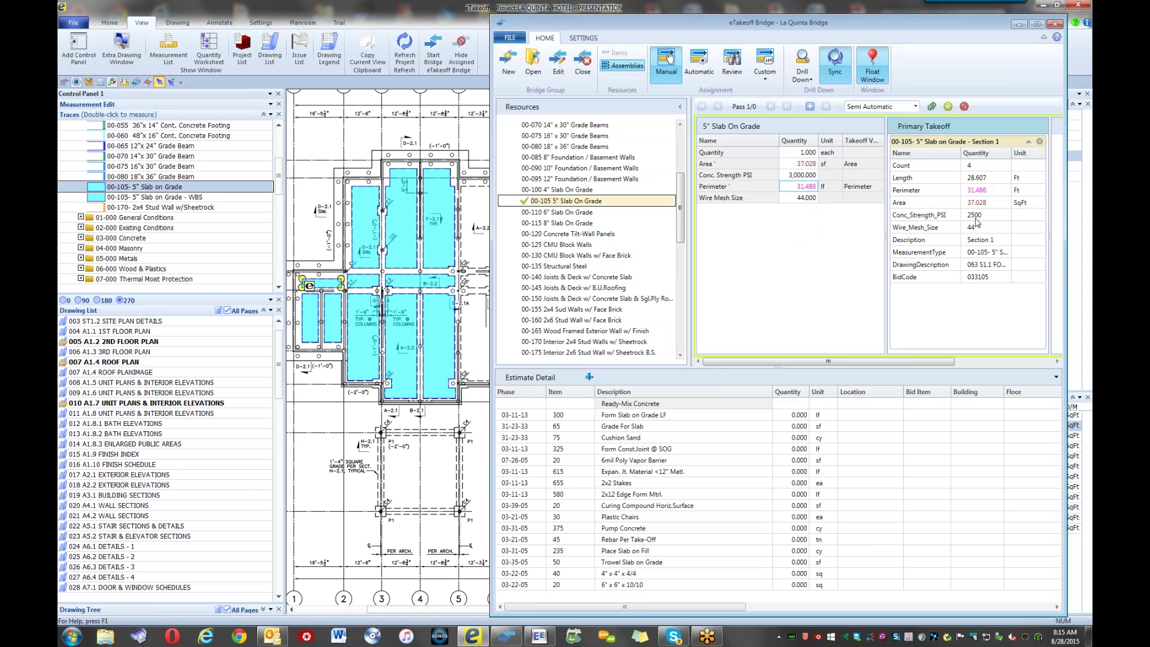
drag(975, 219, 793, 185)
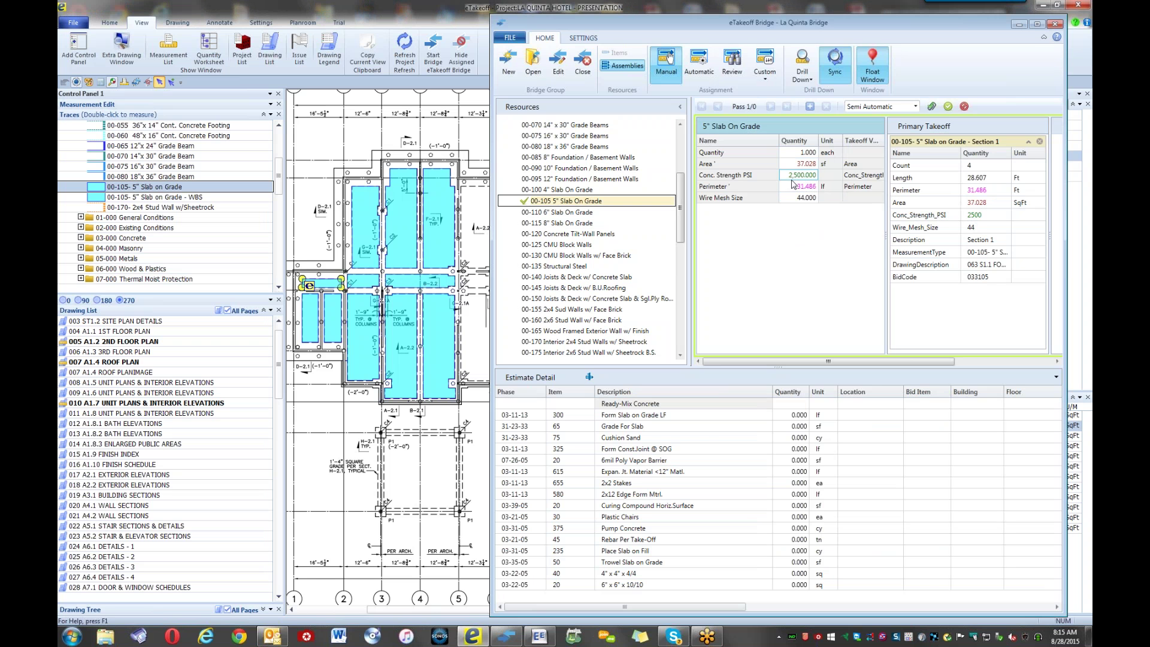
drag(982, 228, 809, 200)
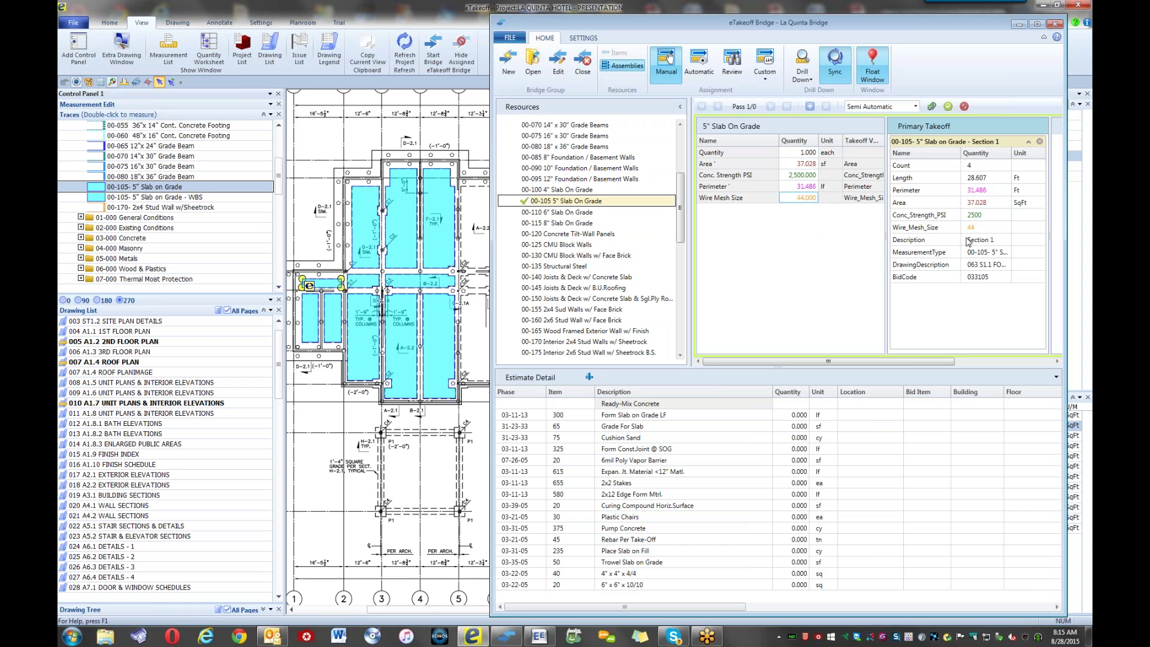
drag(966, 242, 870, 394)
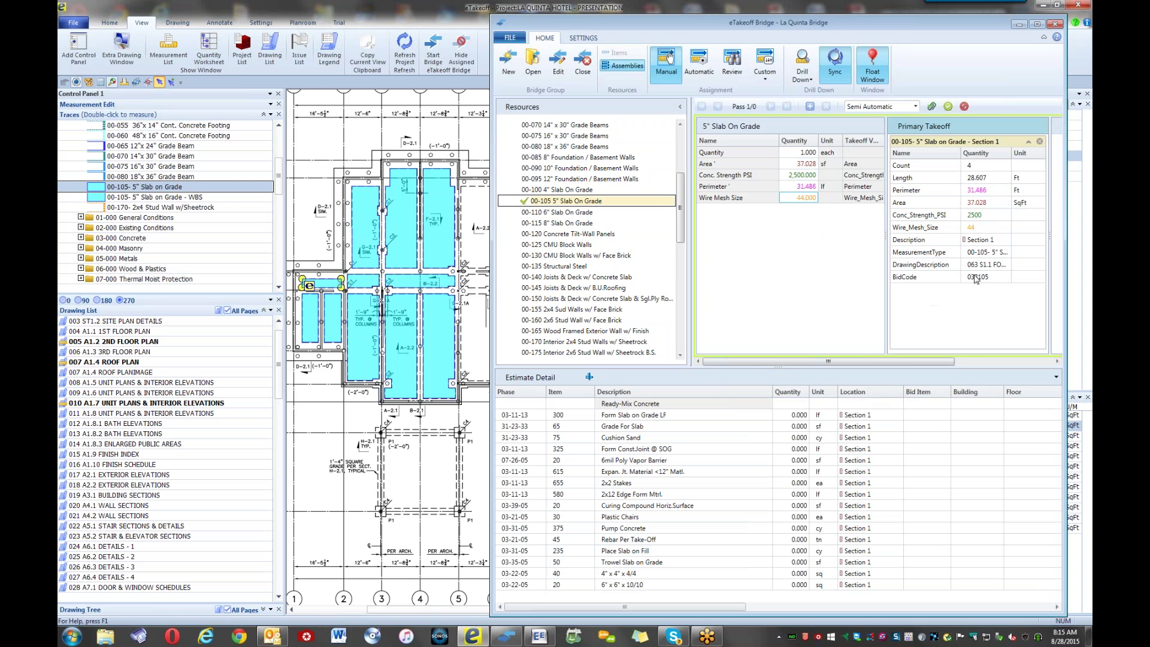
drag(978, 277, 925, 402)
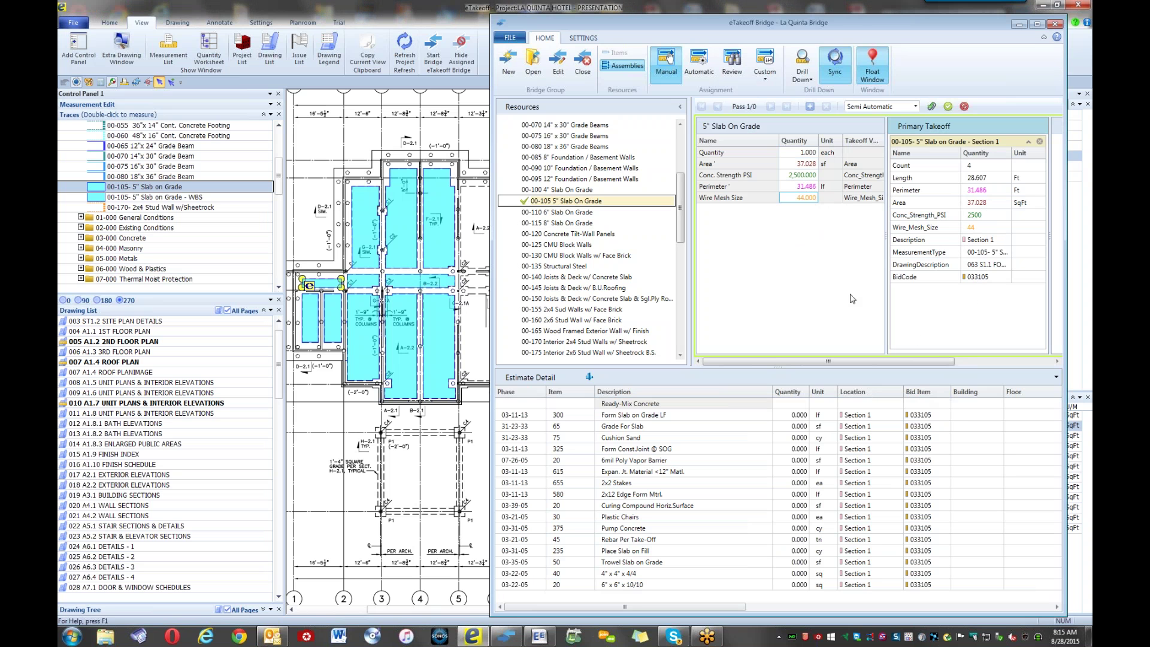
click(809, 107)
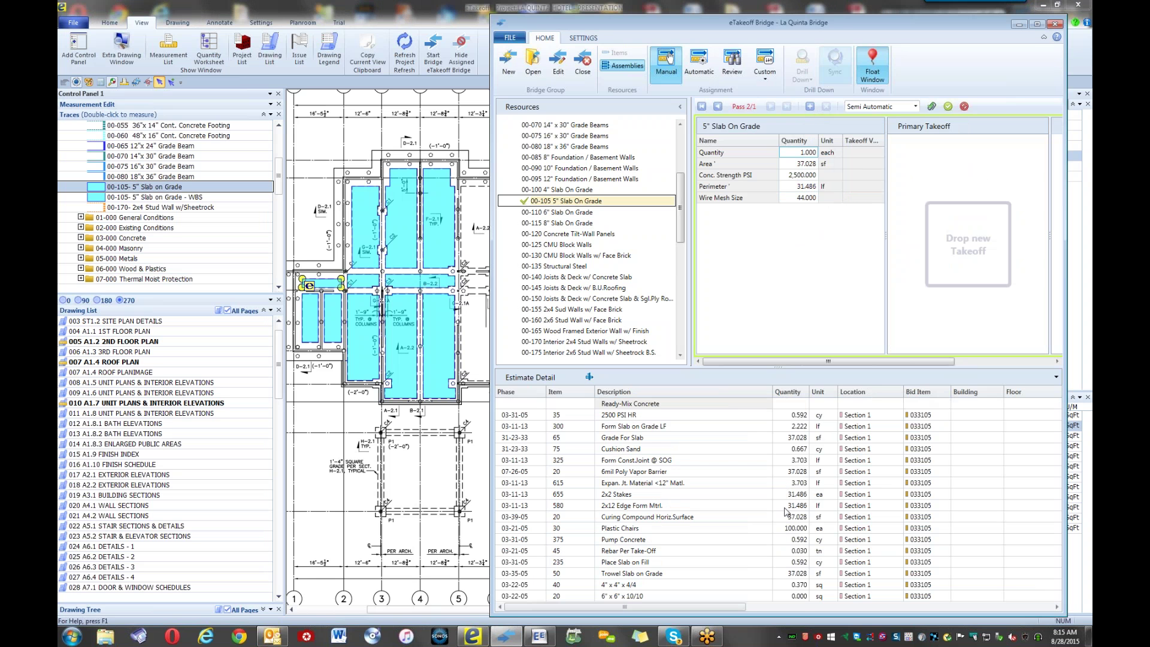
click(946, 106)
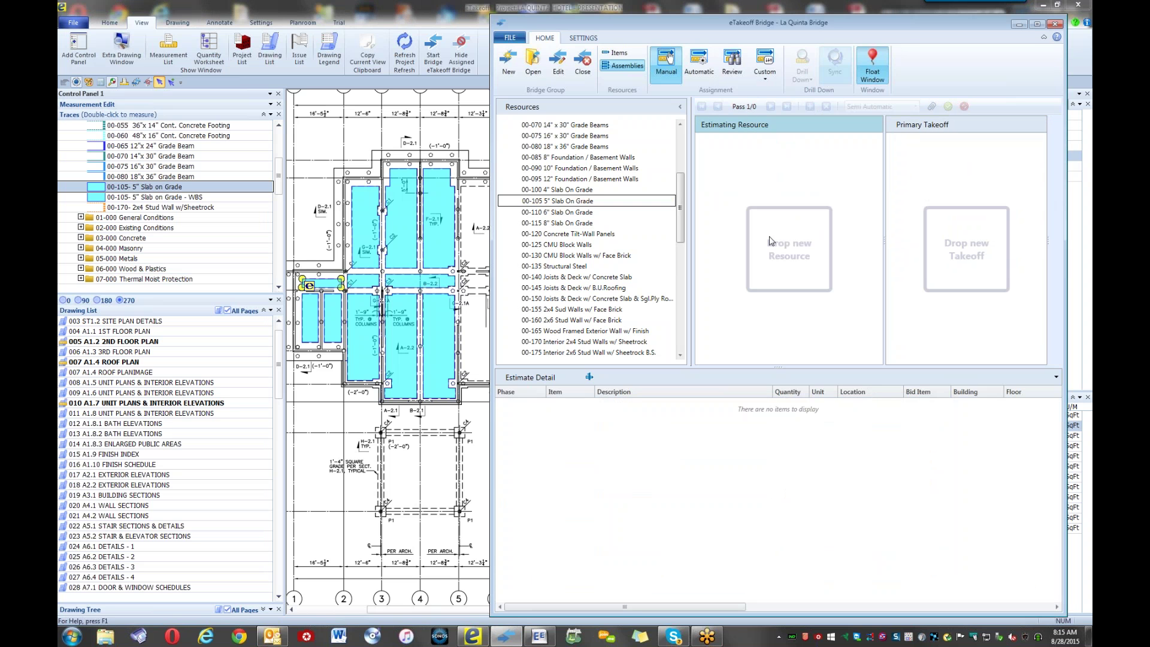
- Select the upper slab area on the drawing and show the Measurement List
click(358, 220)
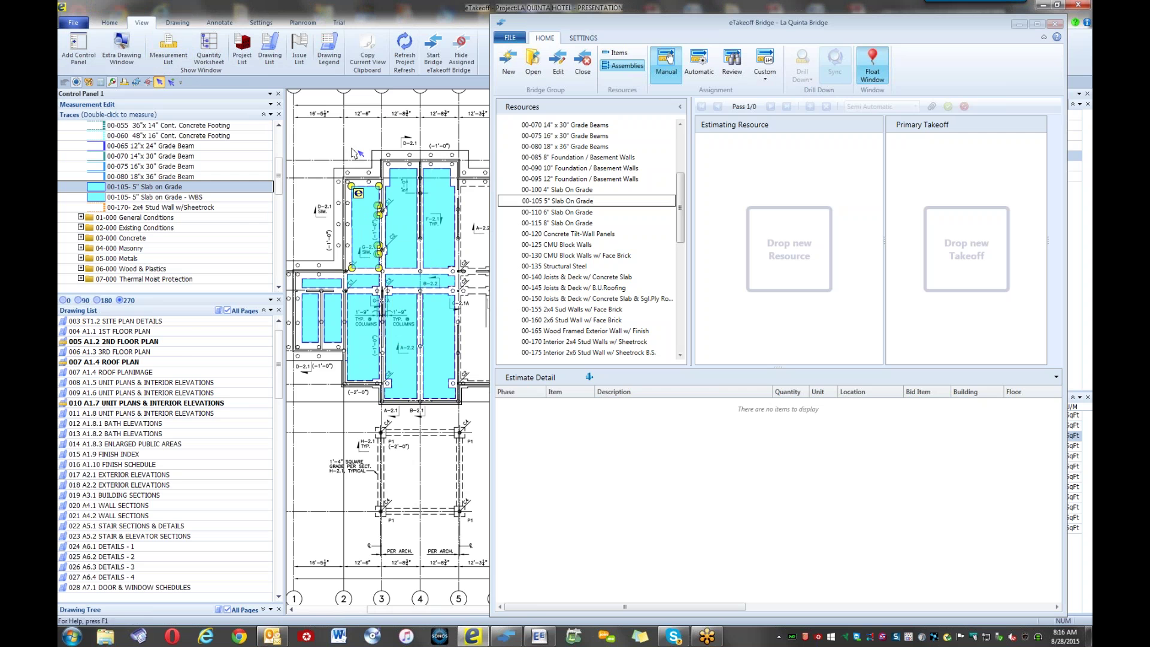
click(163, 49)
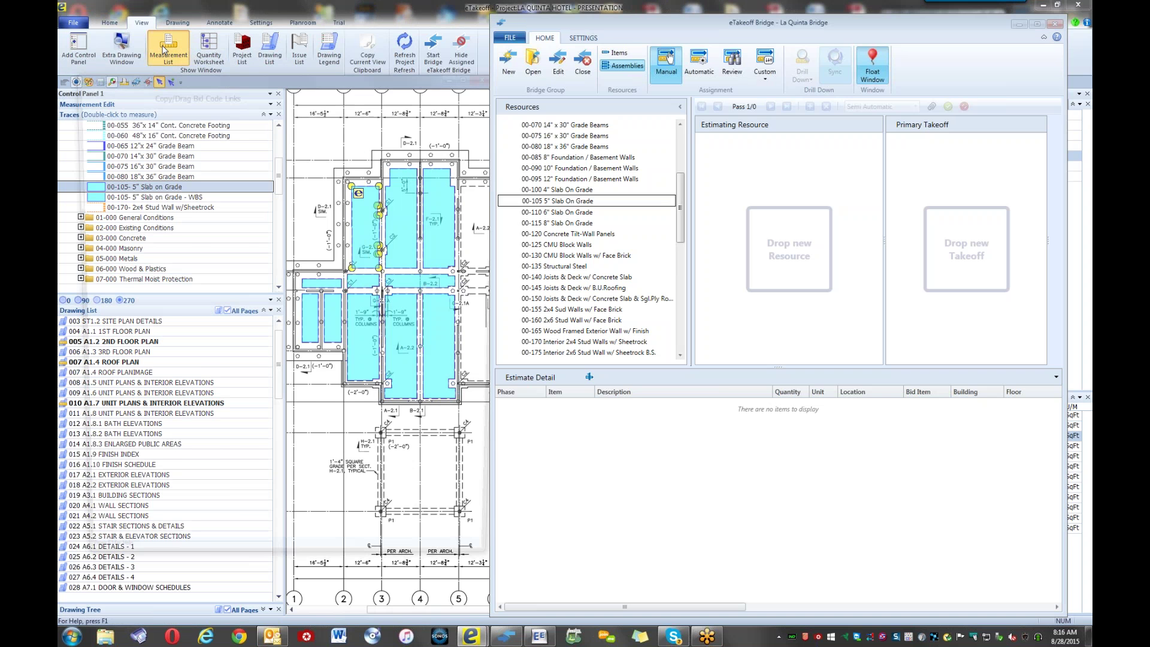
- Hide the total rows, then drag the three Section 2 descriptions onto 00-105 5" Slab On Grade
click(310, 93)
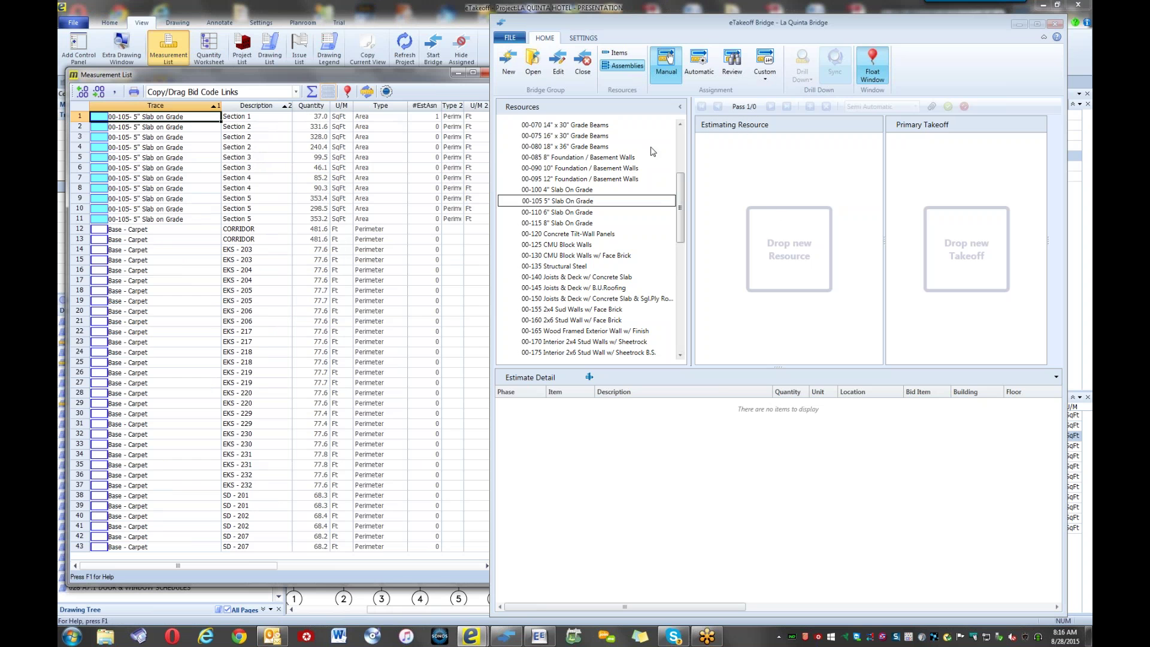
drag(416, 79, 409, 75)
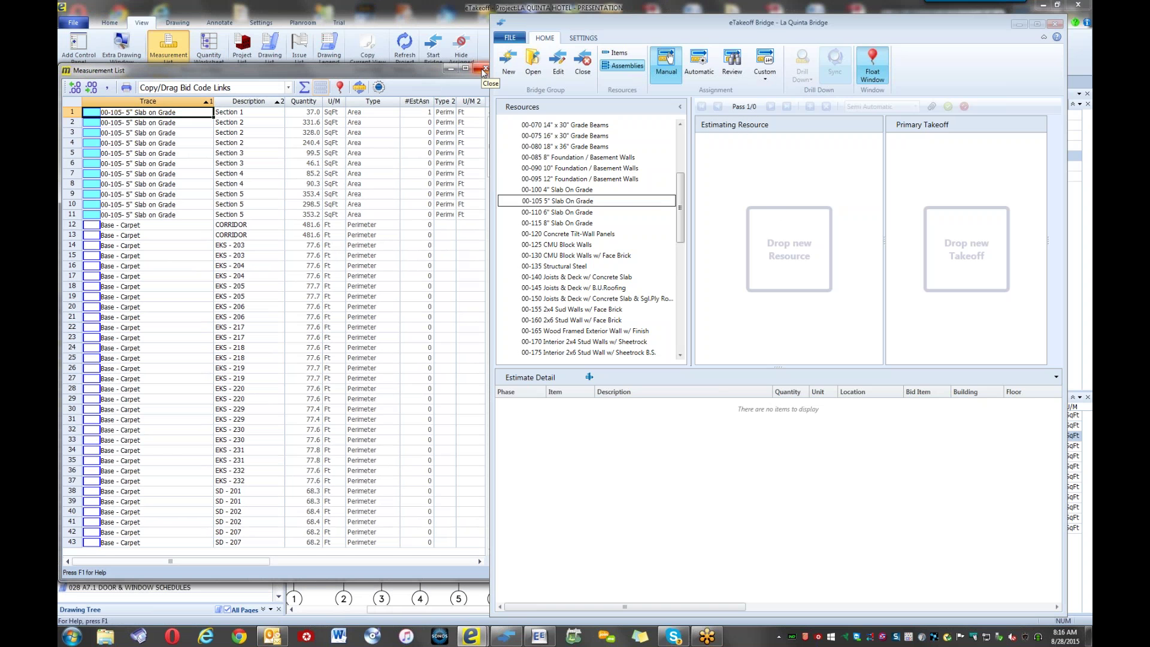
click(258, 125)
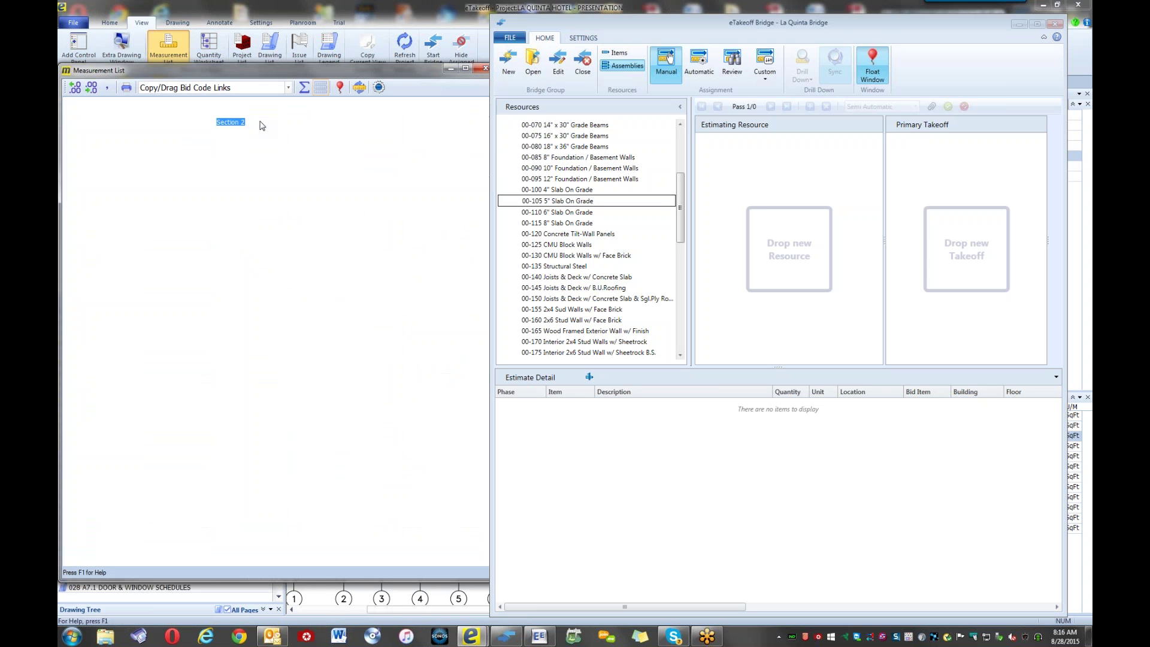
click(262, 133)
click(263, 126)
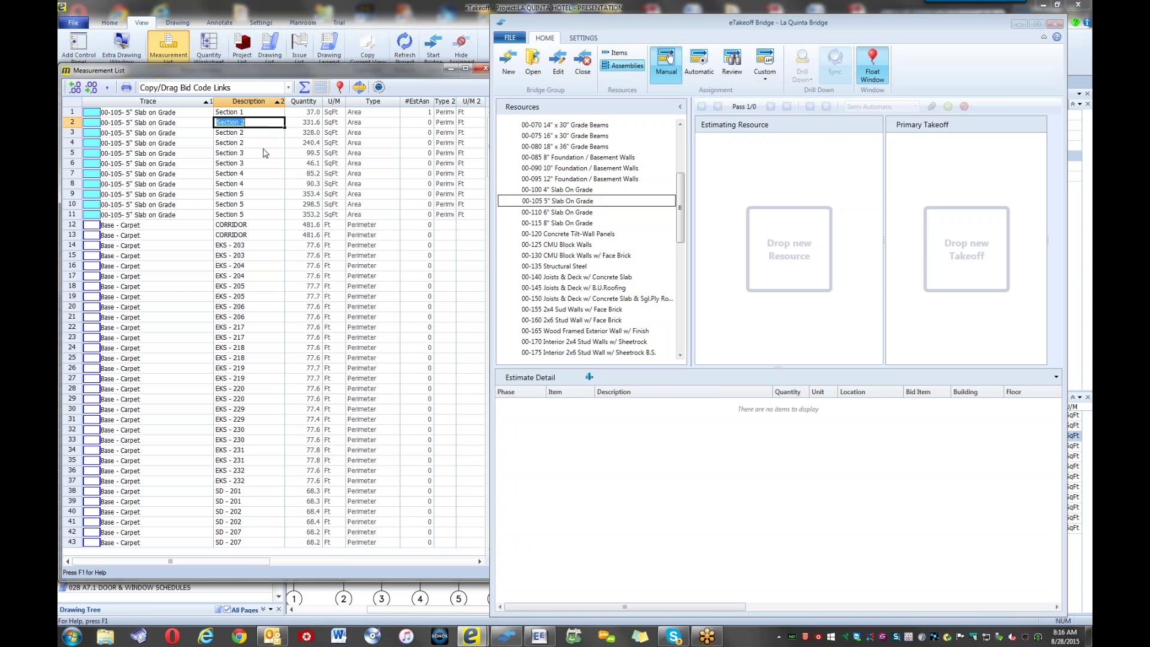
shift+click(264, 146)
drag(264, 144, 548, 203)
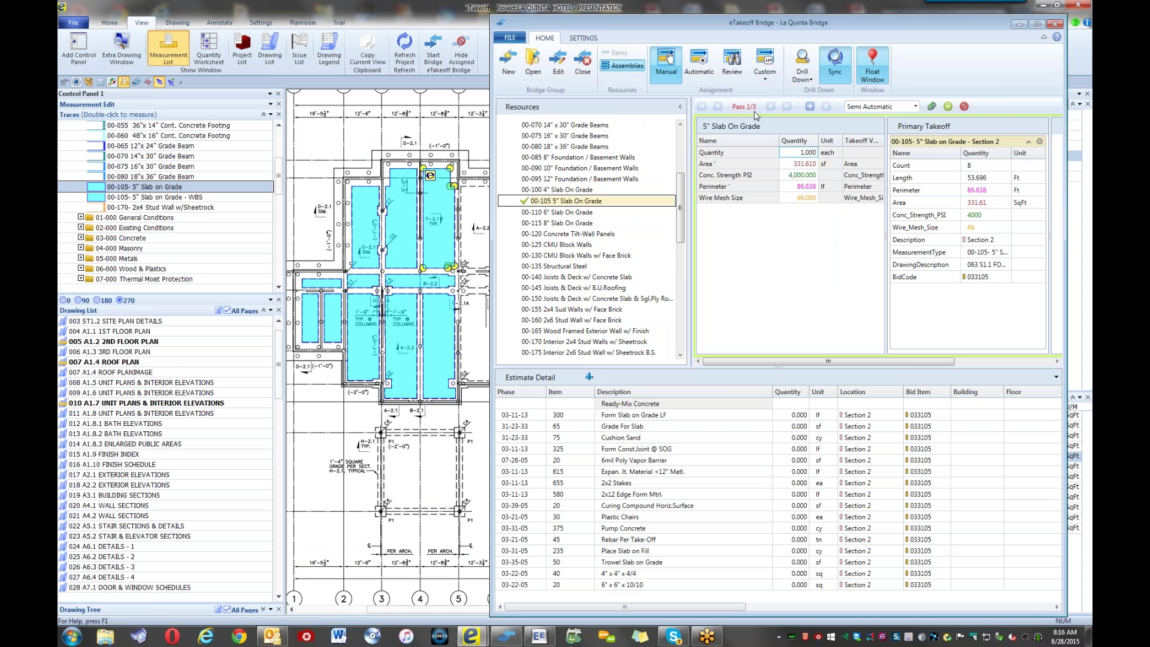
- Cancel the pending Section 2 assignment pass in Bridge
click(965, 107)
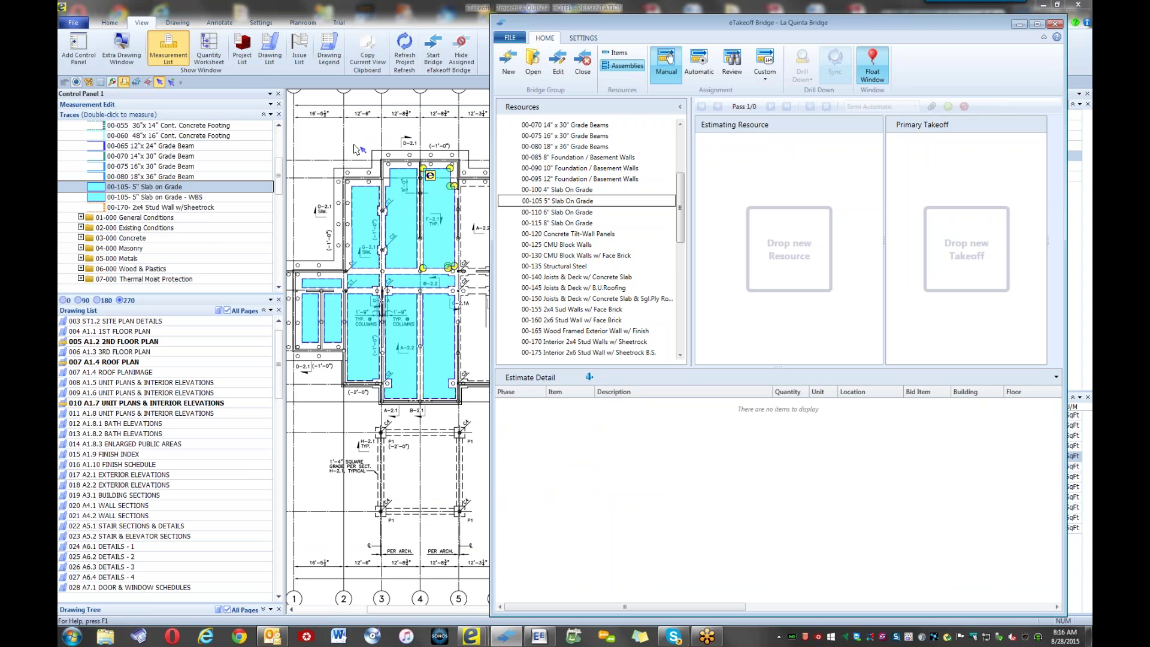
click(169, 57)
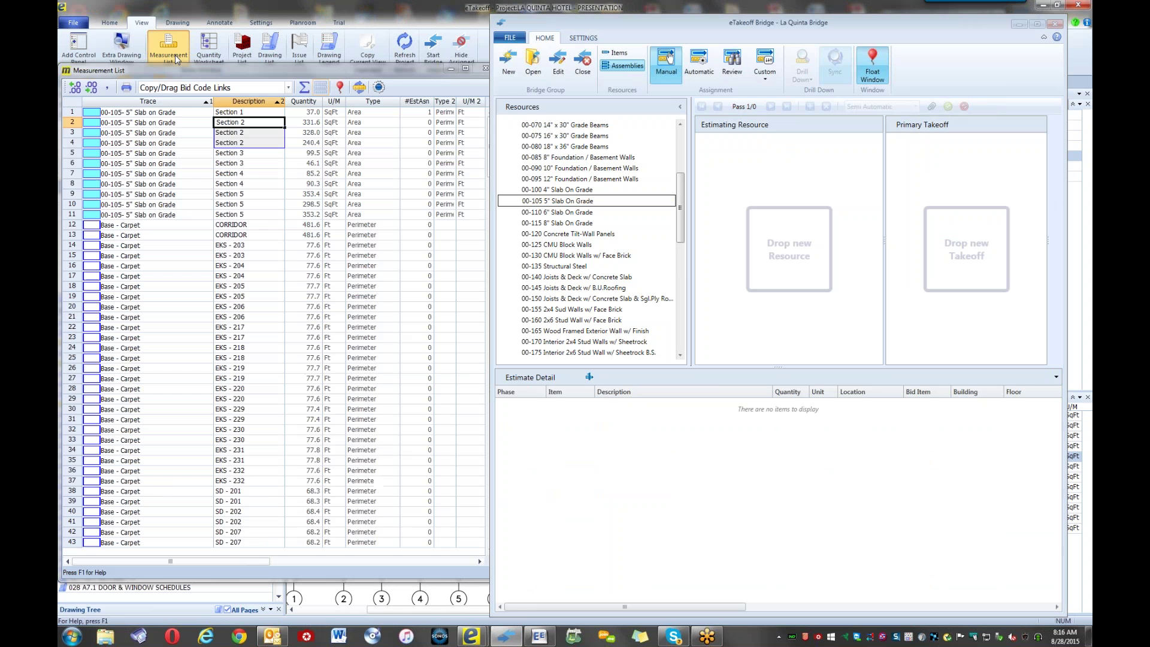
click(169, 58)
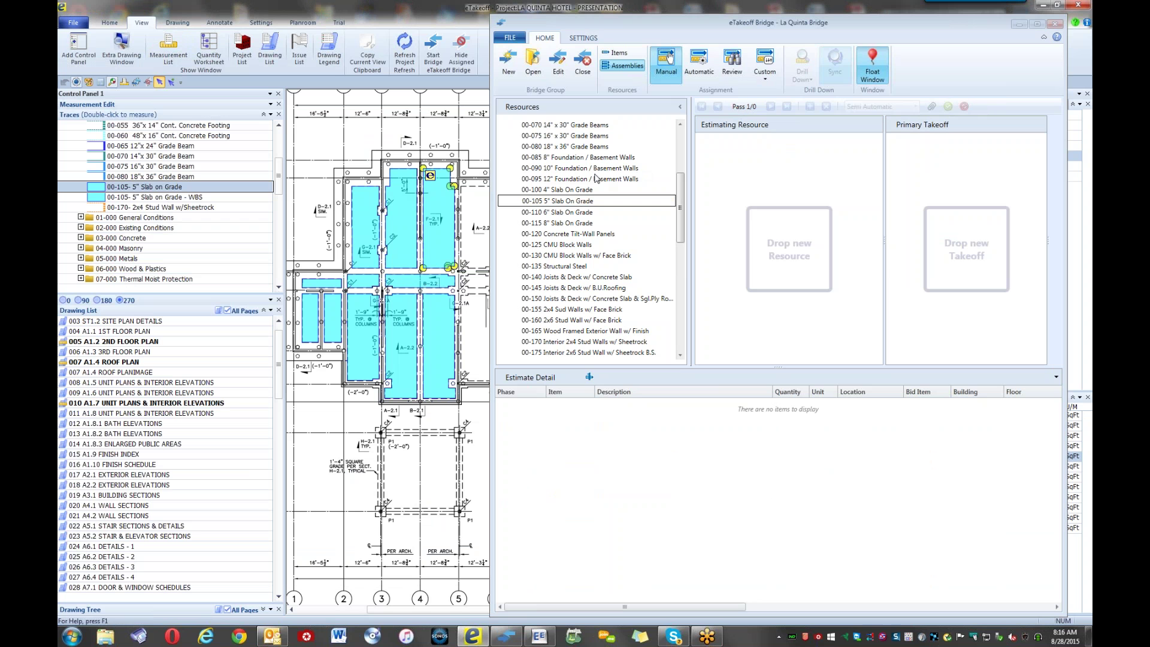
- Bring a selected slab into Bridge and list the Automatic assignments by Takeoff / Resource
click(322, 291)
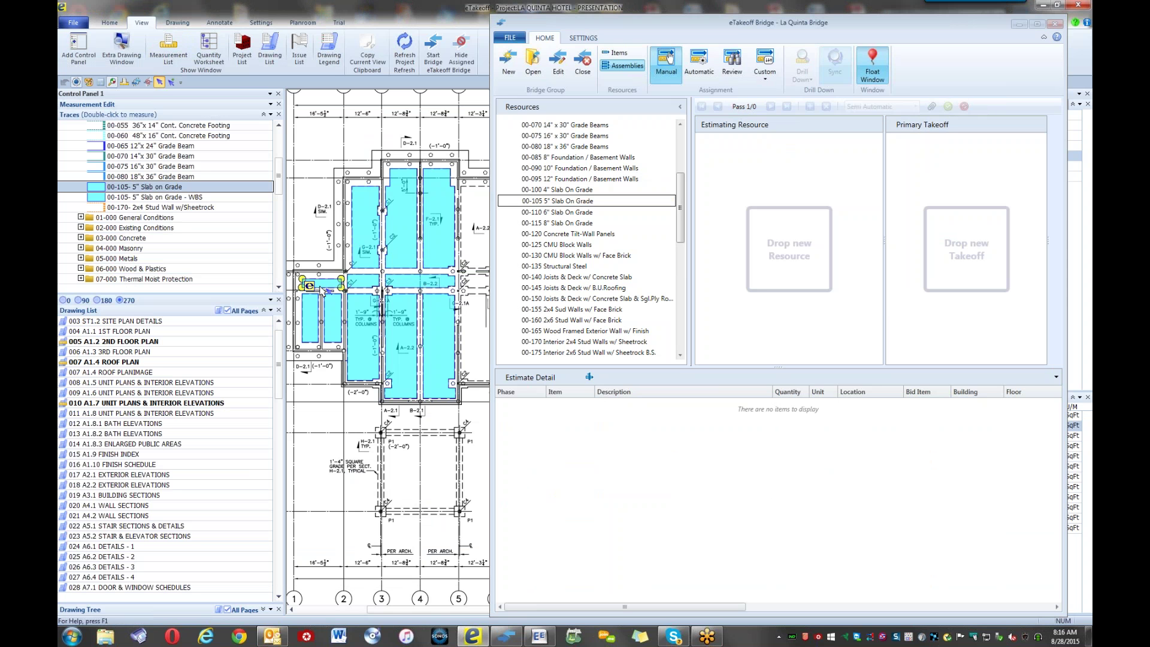
drag(335, 286, 788, 192)
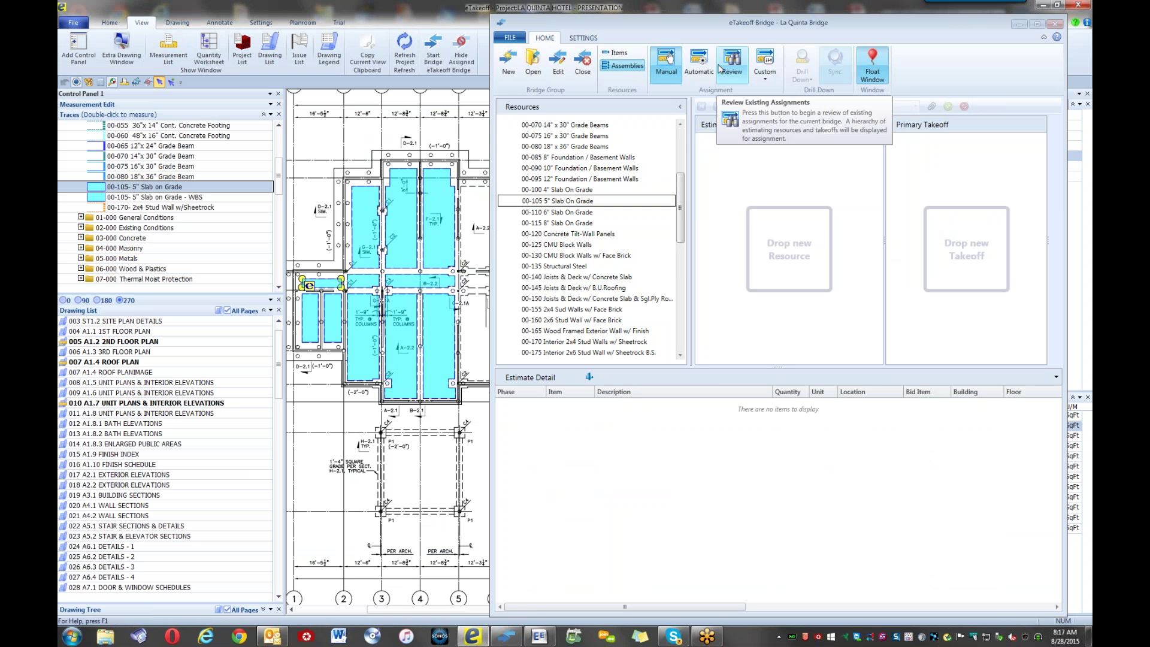
click(699, 67)
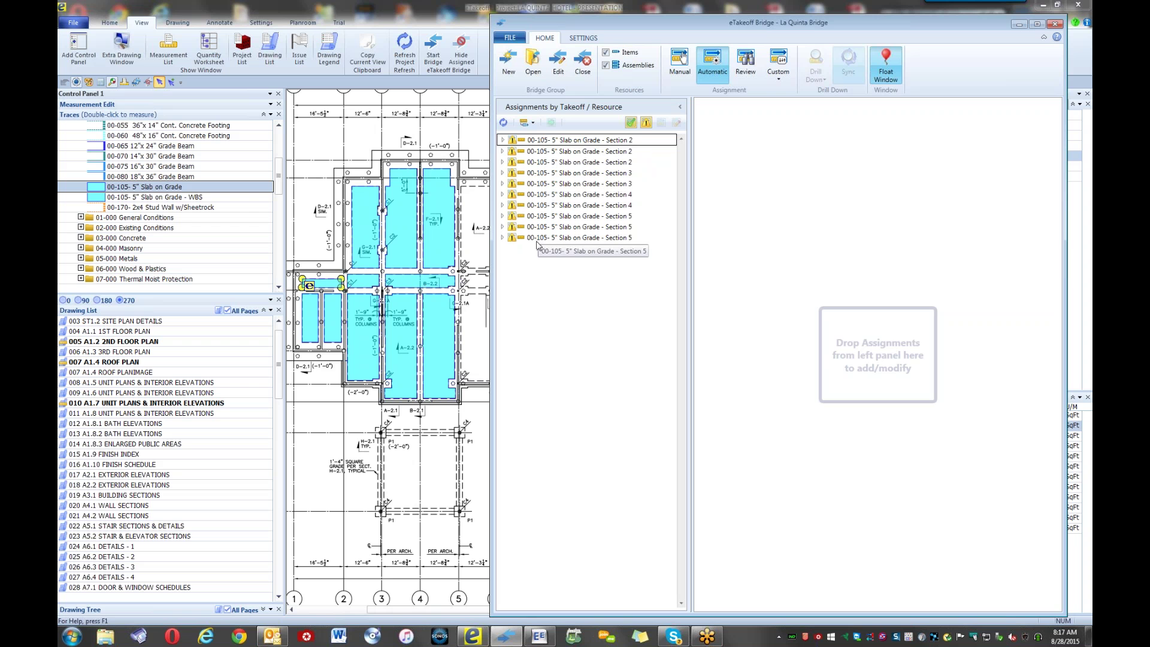
- Drill Down on the first three Section assignments to highlight their slabs in Dimension
right_click(557, 142)
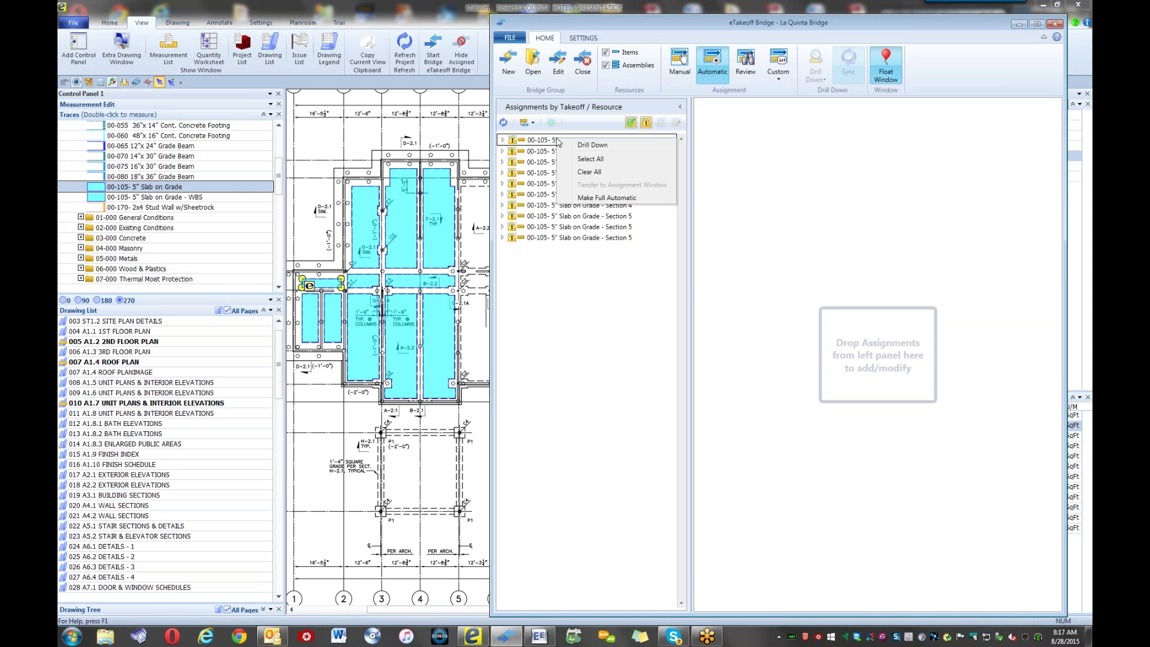
click(583, 148)
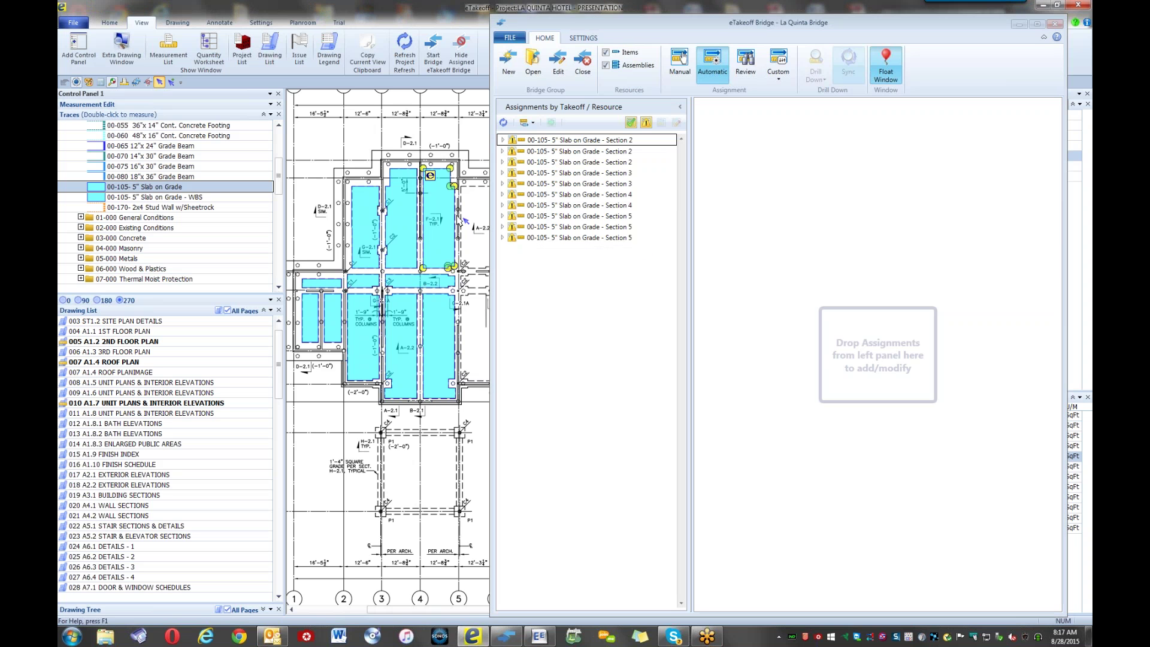
right_click(544, 151)
click(569, 160)
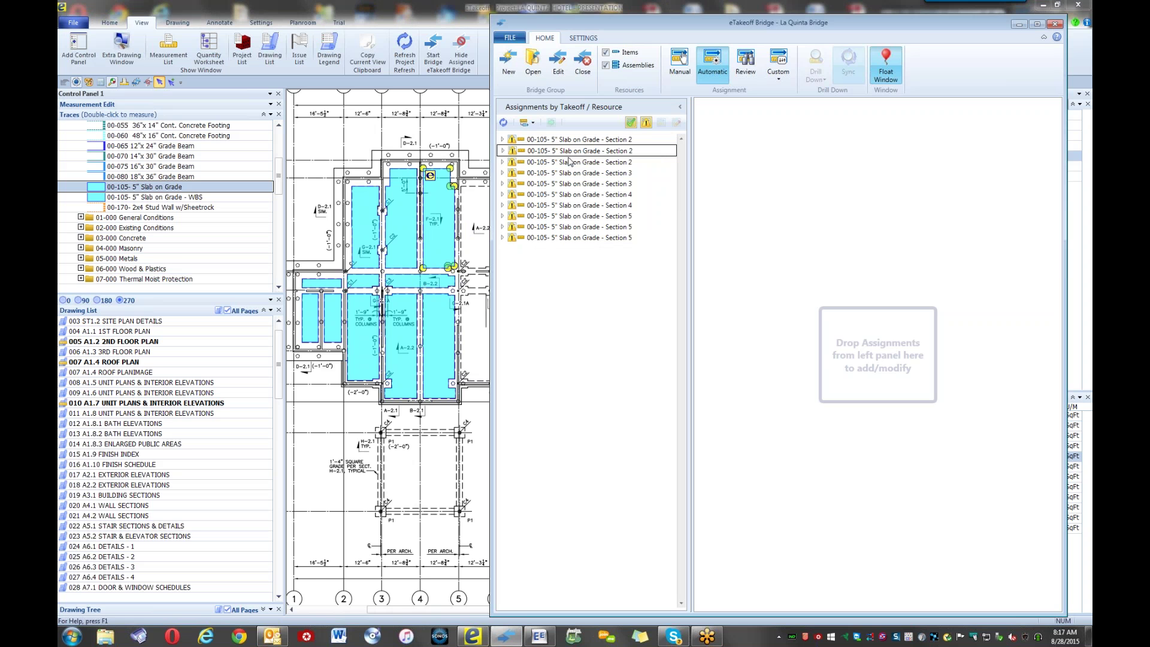
right_click(549, 159)
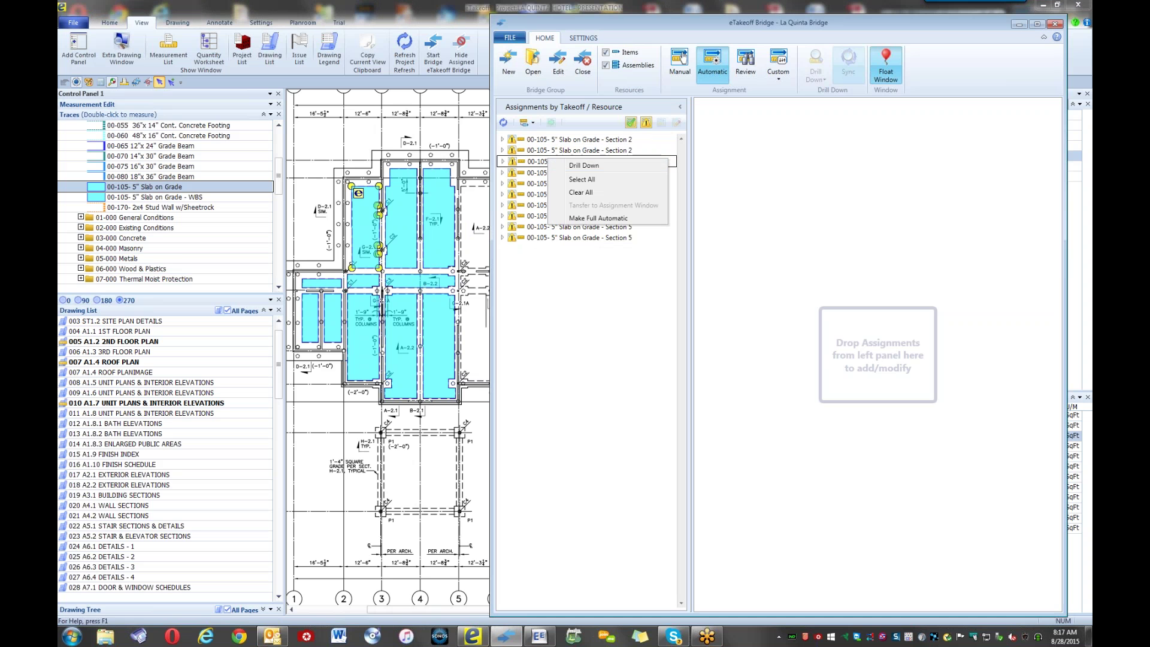
click(566, 165)
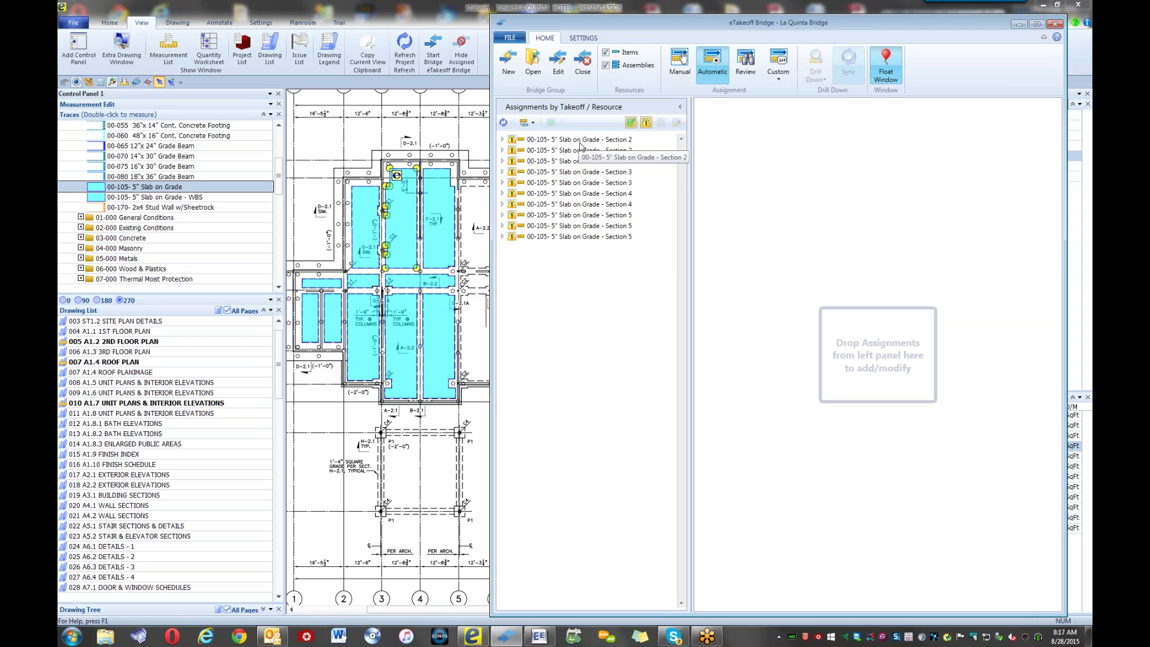
- Group by Resource / Takeoff, expand 5" Slab On Grade, and drag the three Section 2 rows to the drop panel
click(524, 122)
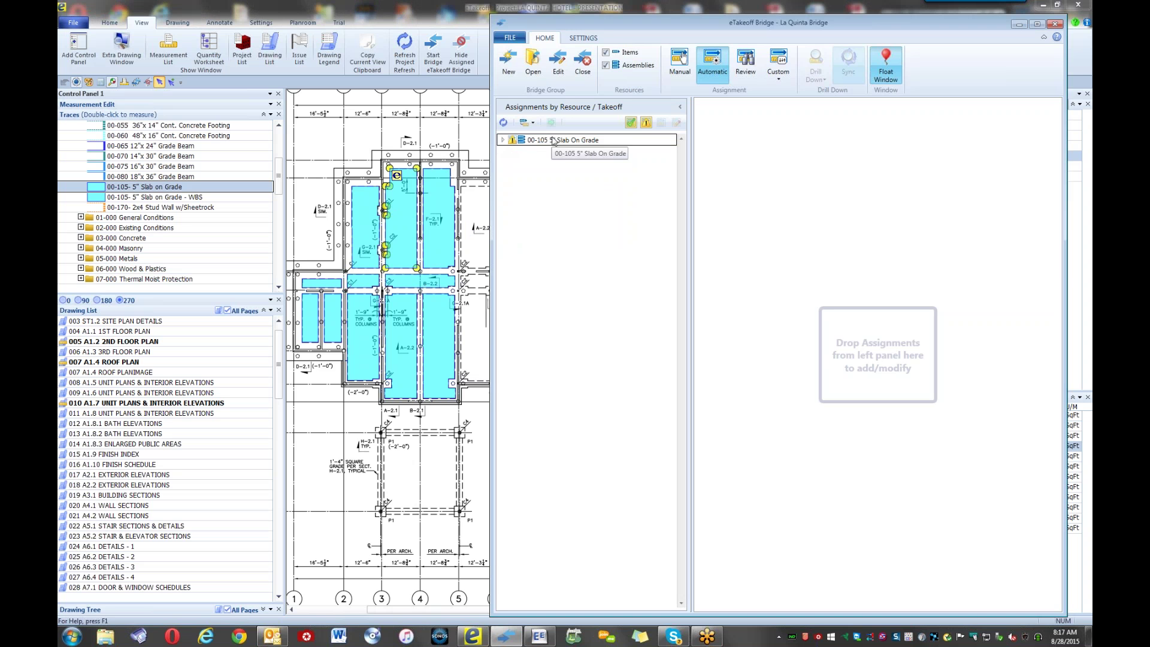
click(502, 140)
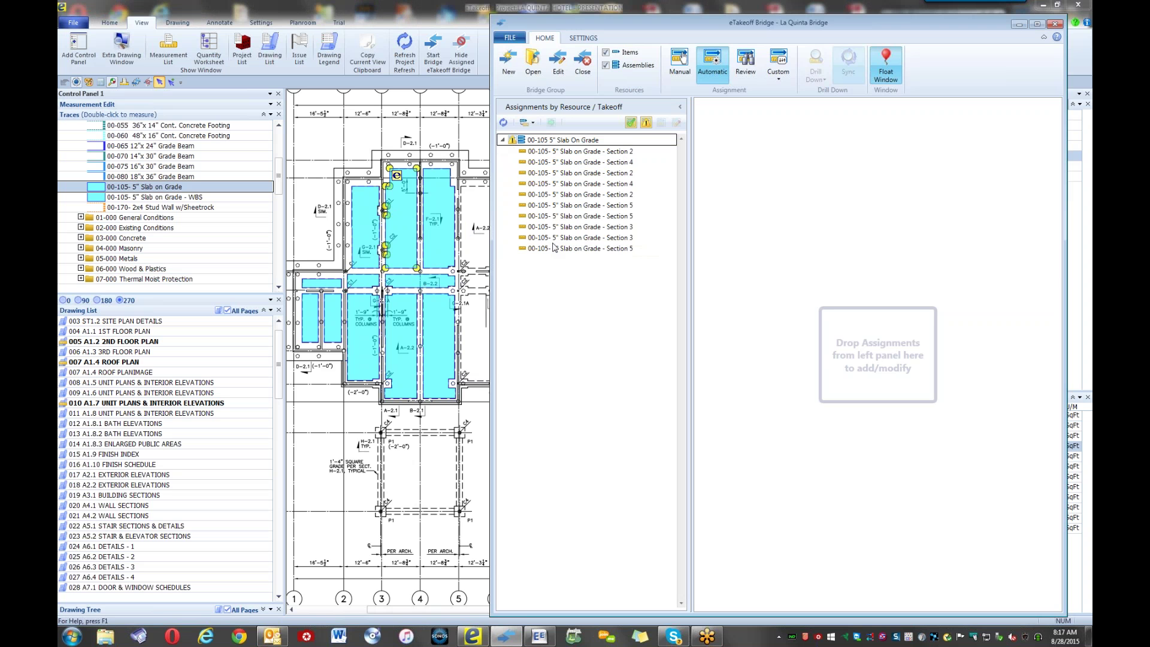
click(609, 155)
shift+click(622, 173)
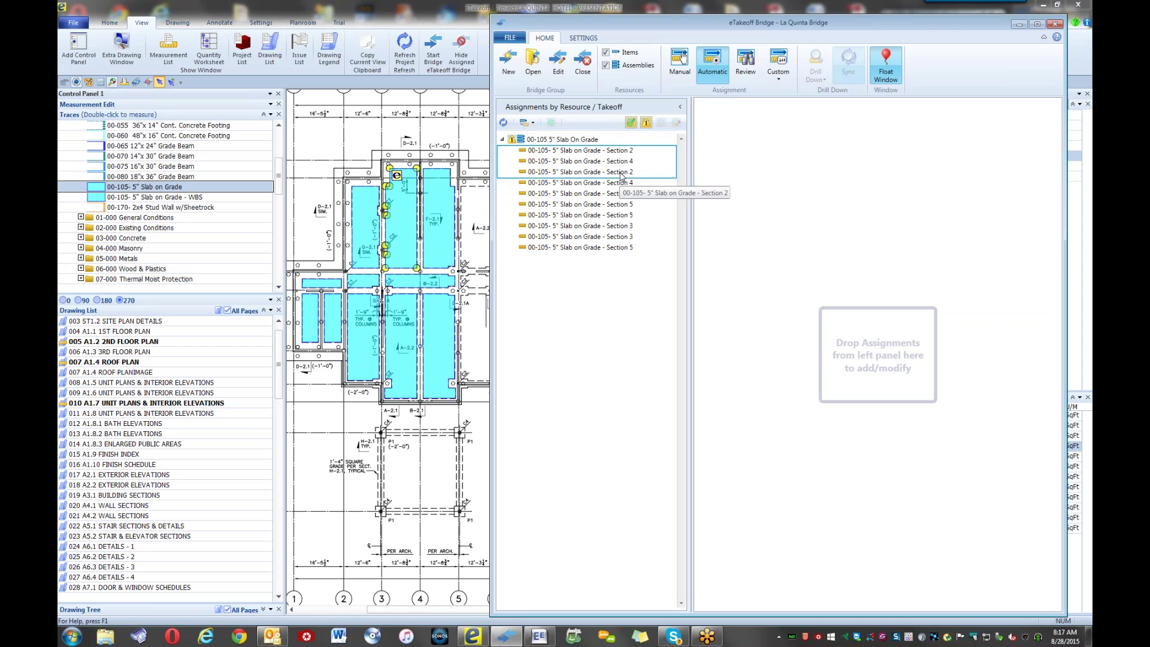
click(620, 150)
ctrl+click(620, 171)
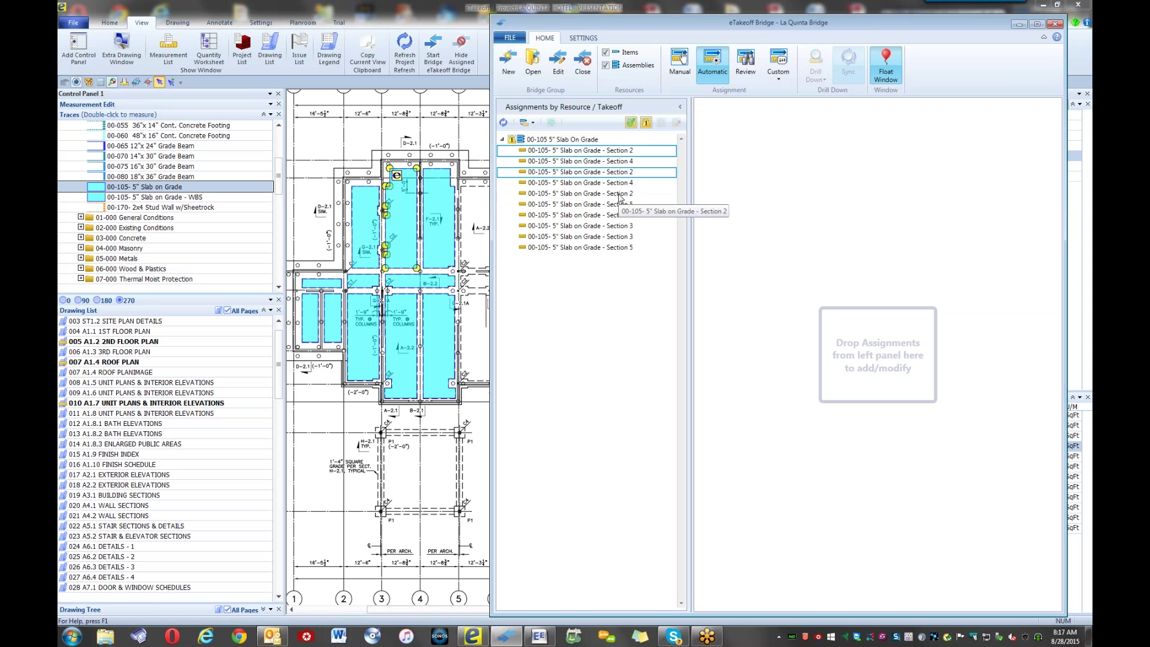
ctrl+click(620, 193)
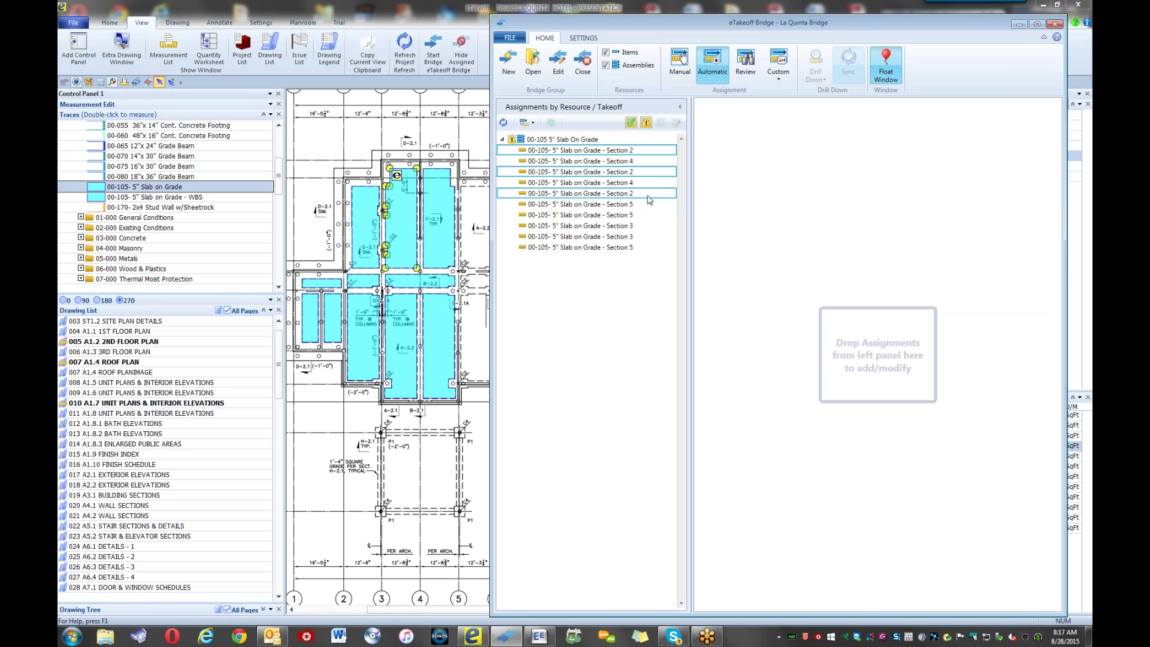
drag(649, 200, 745, 216)
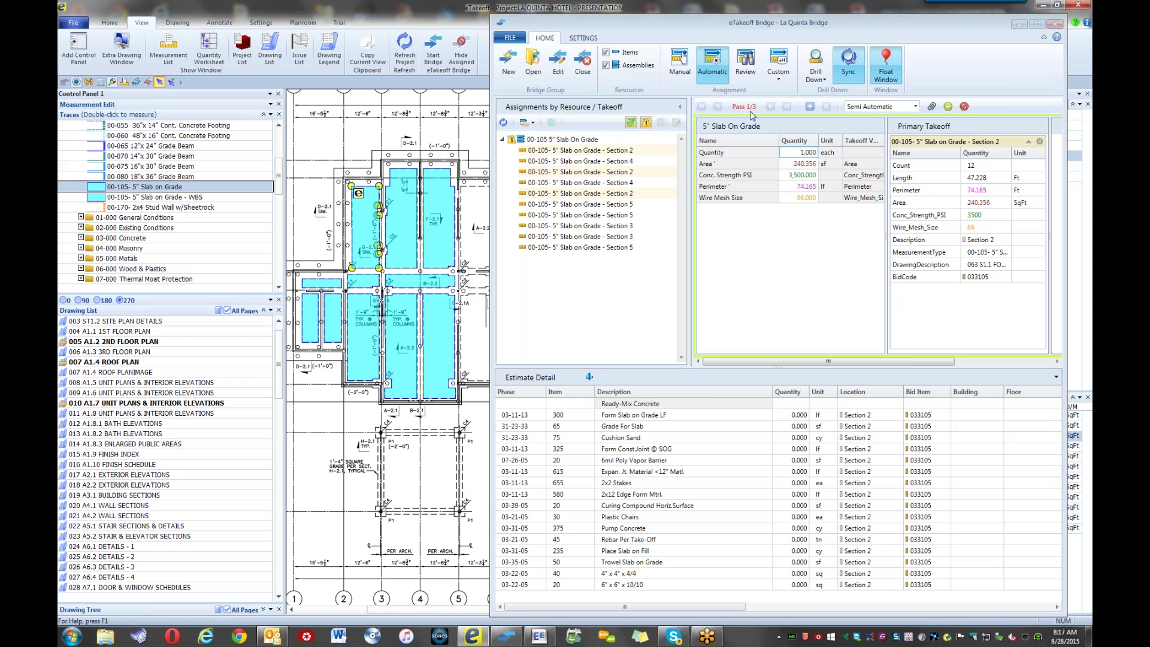
- On Pass 3/3, choose Fully Automatic history and Send to Estimate
click(812, 106)
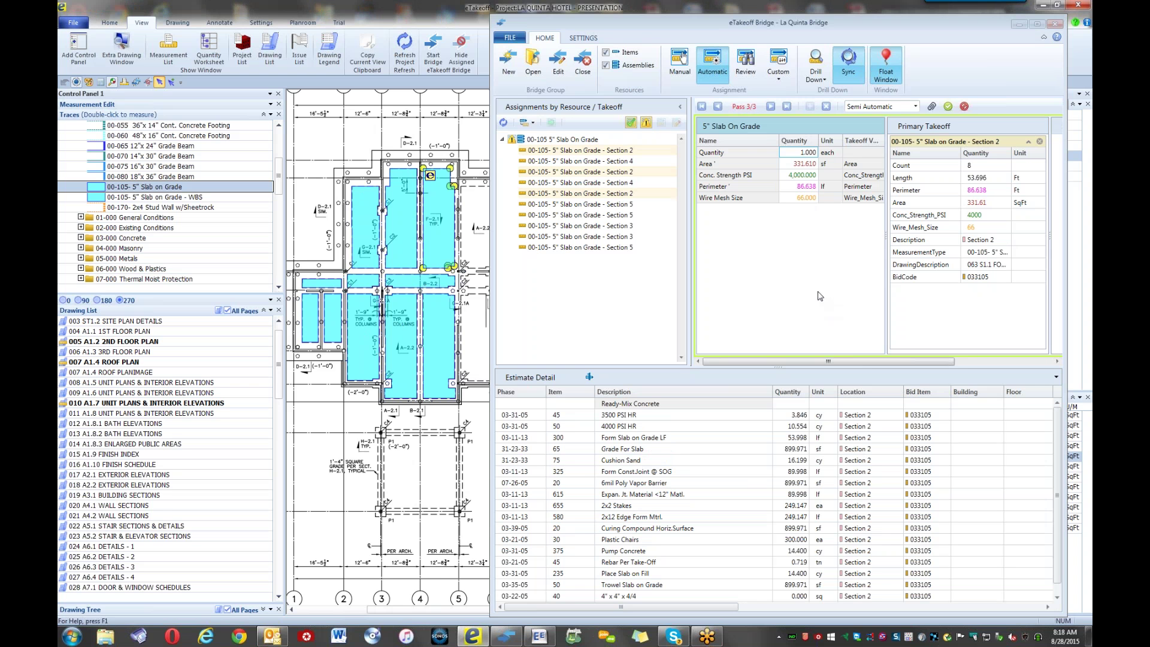
click(915, 107)
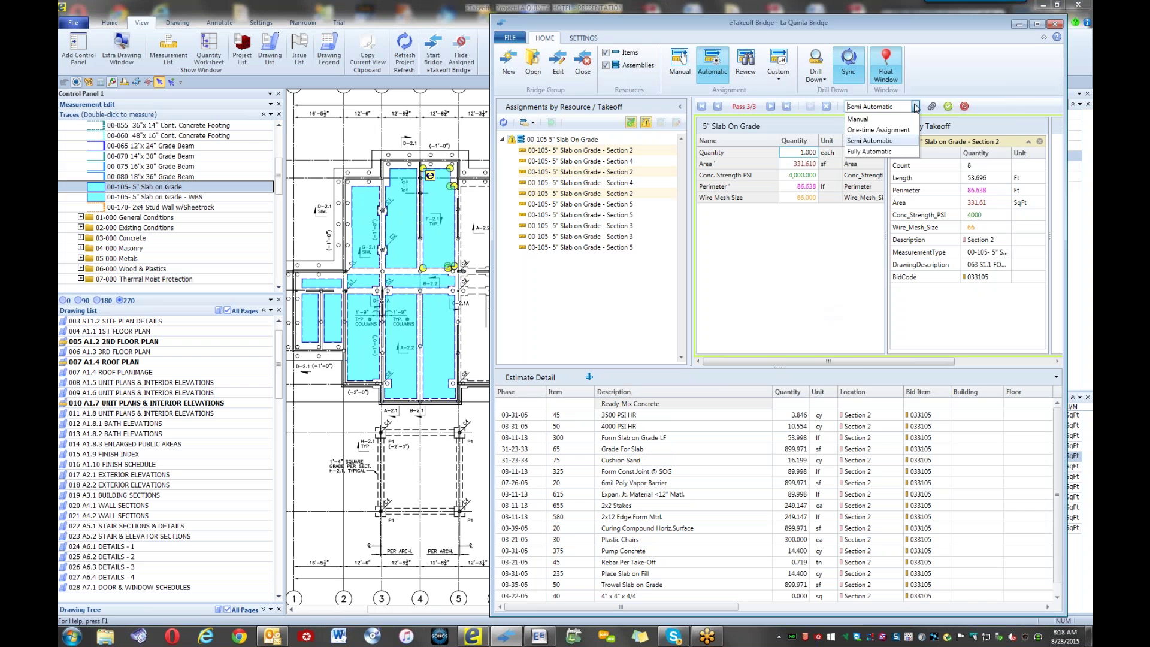
click(876, 152)
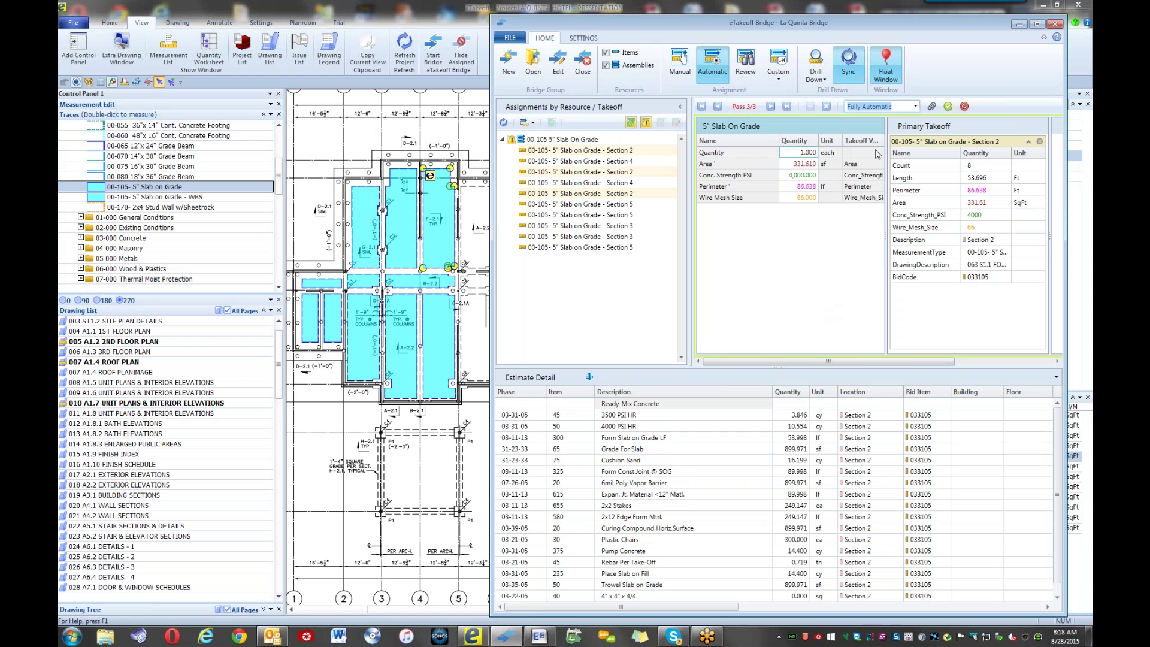
click(948, 106)
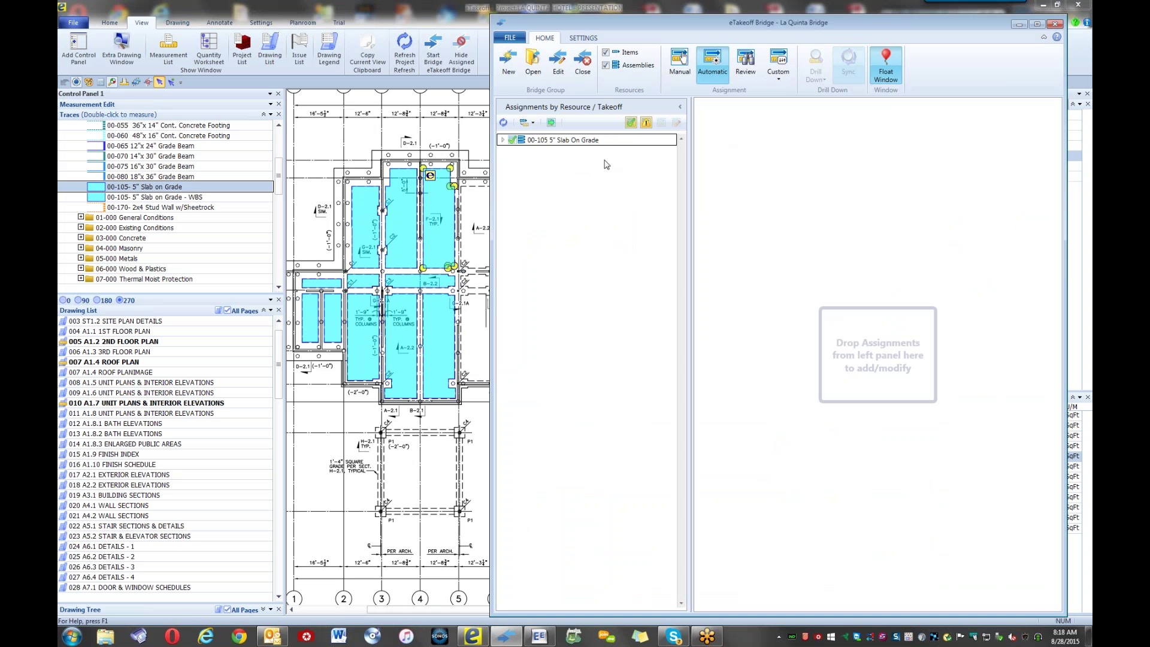
- Focus the Dimension window and regroup the assignments by Takeoff / Resource
click(317, 215)
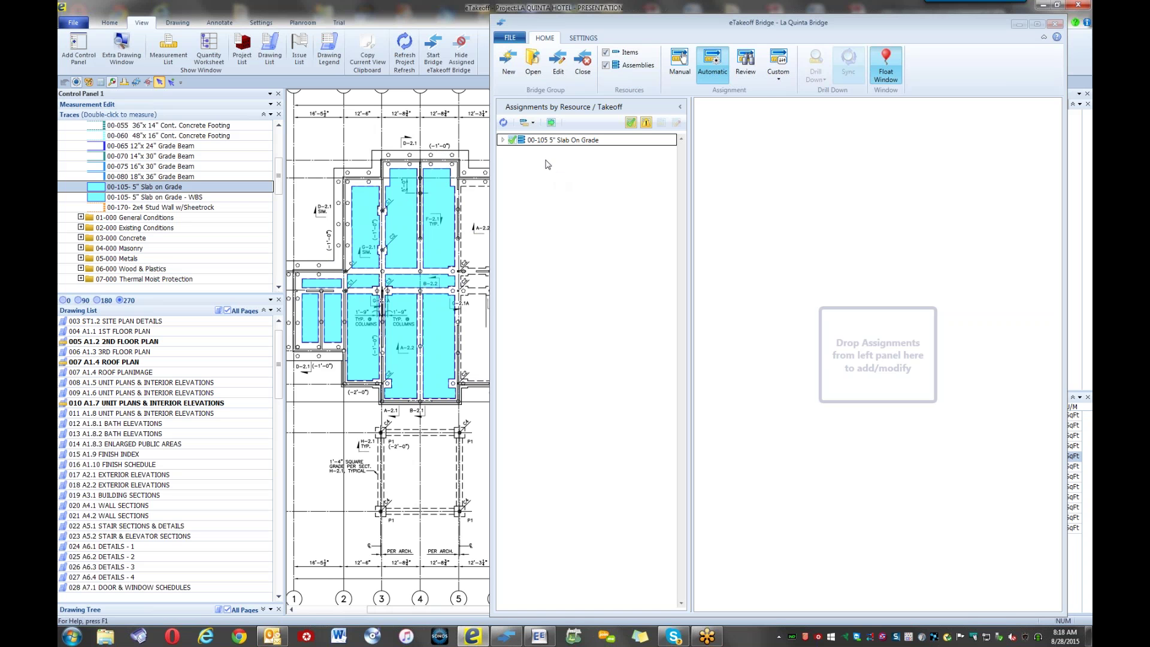
click(525, 127)
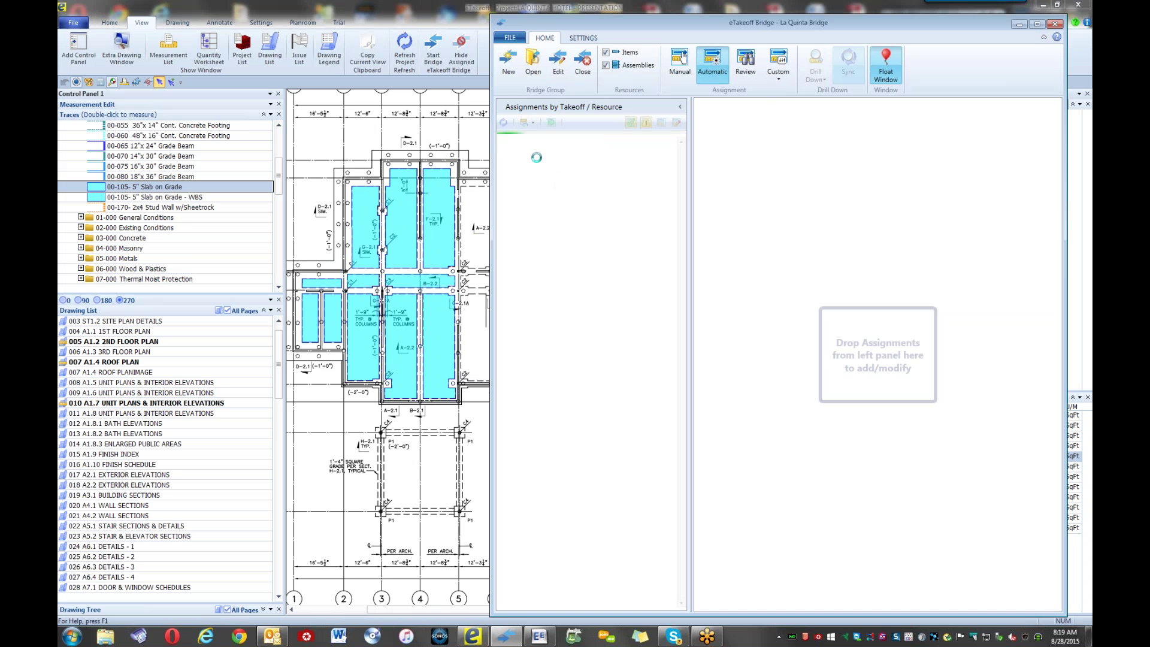
- Review existing assignments, expanding the Section 1 entry and the three Section 2 entries
click(748, 61)
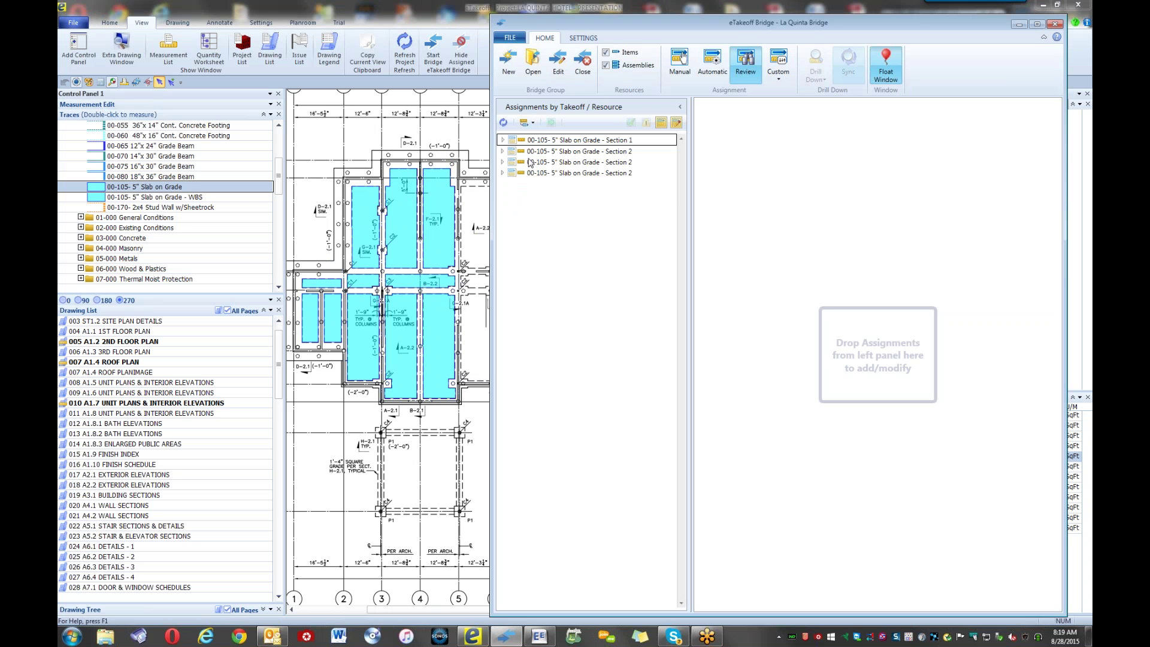
click(502, 141)
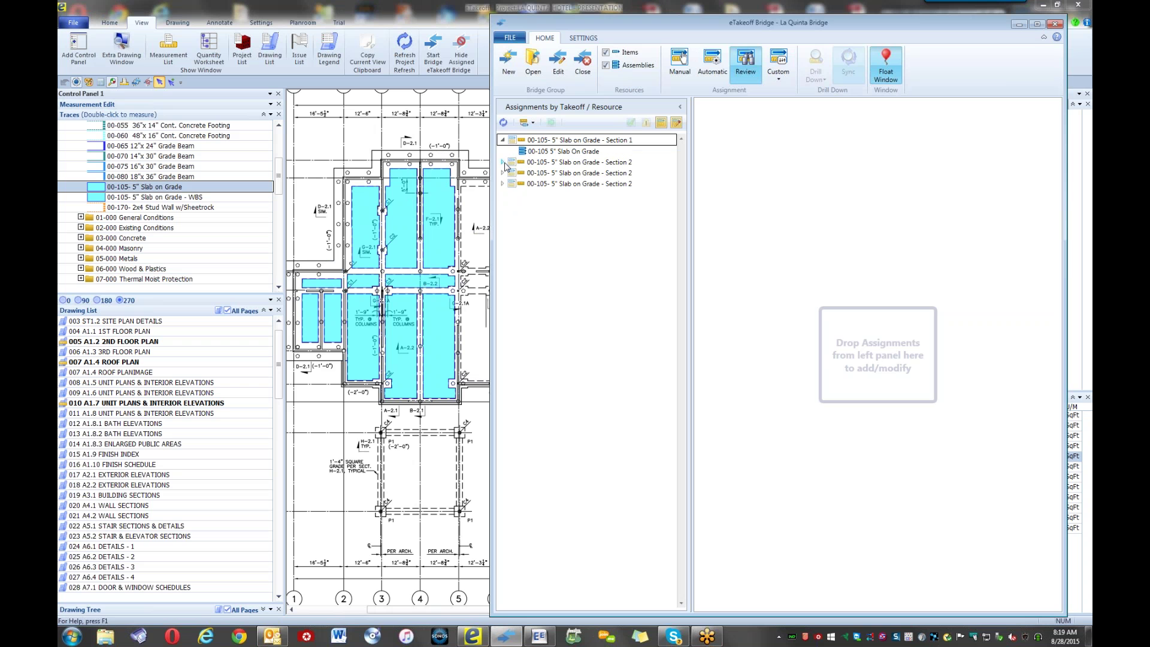
click(503, 163)
click(502, 184)
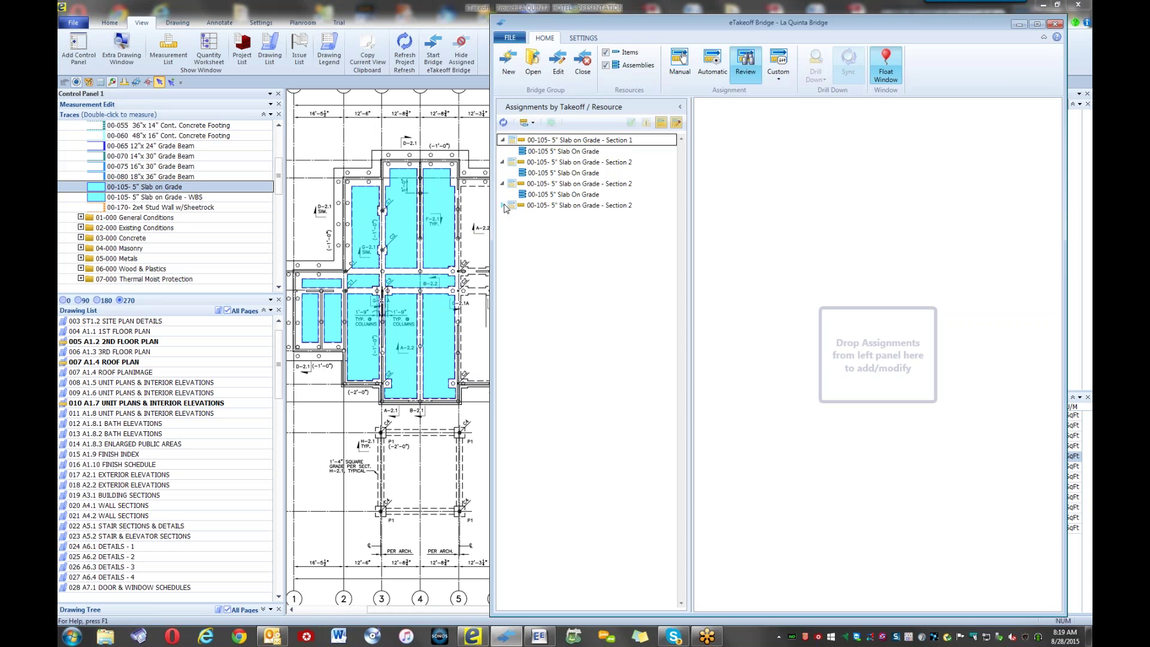
click(503, 206)
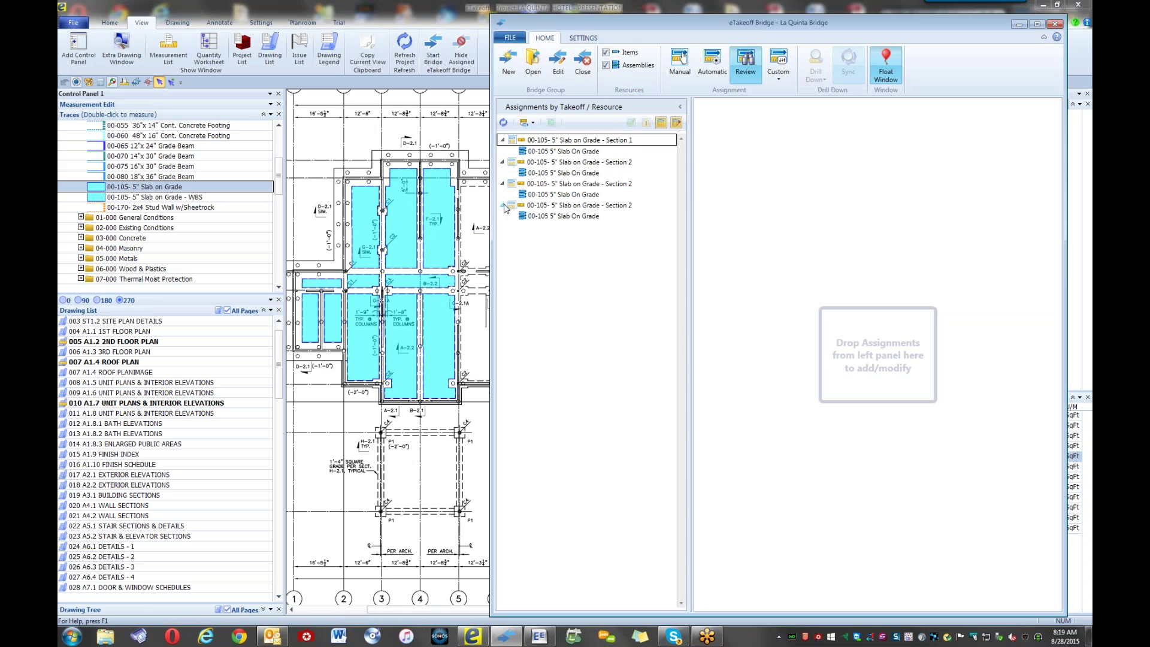
- Drill Down on the Section 1 and three Section 2 assignments to locate their slabs
right_click(562, 140)
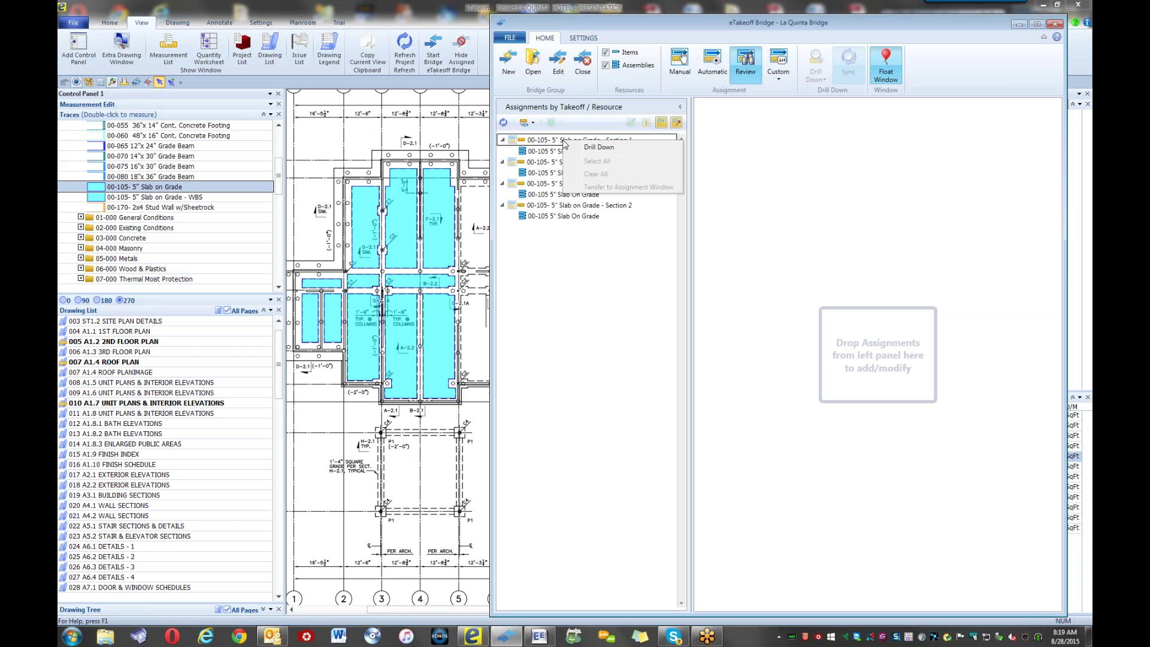
click(599, 147)
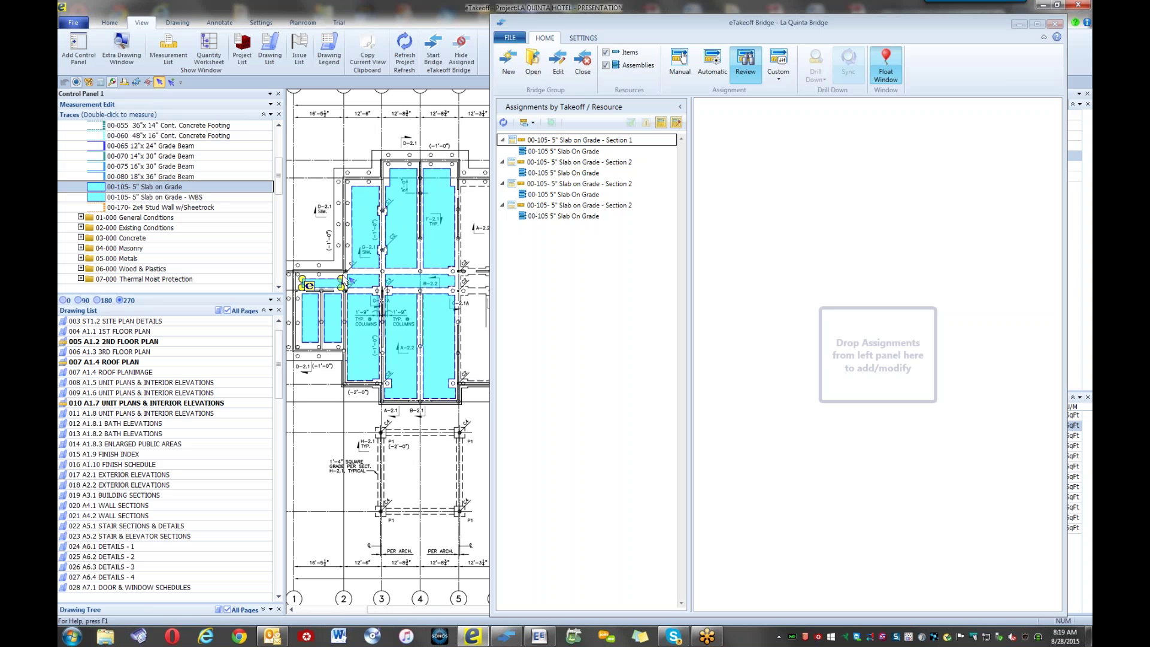
right_click(548, 164)
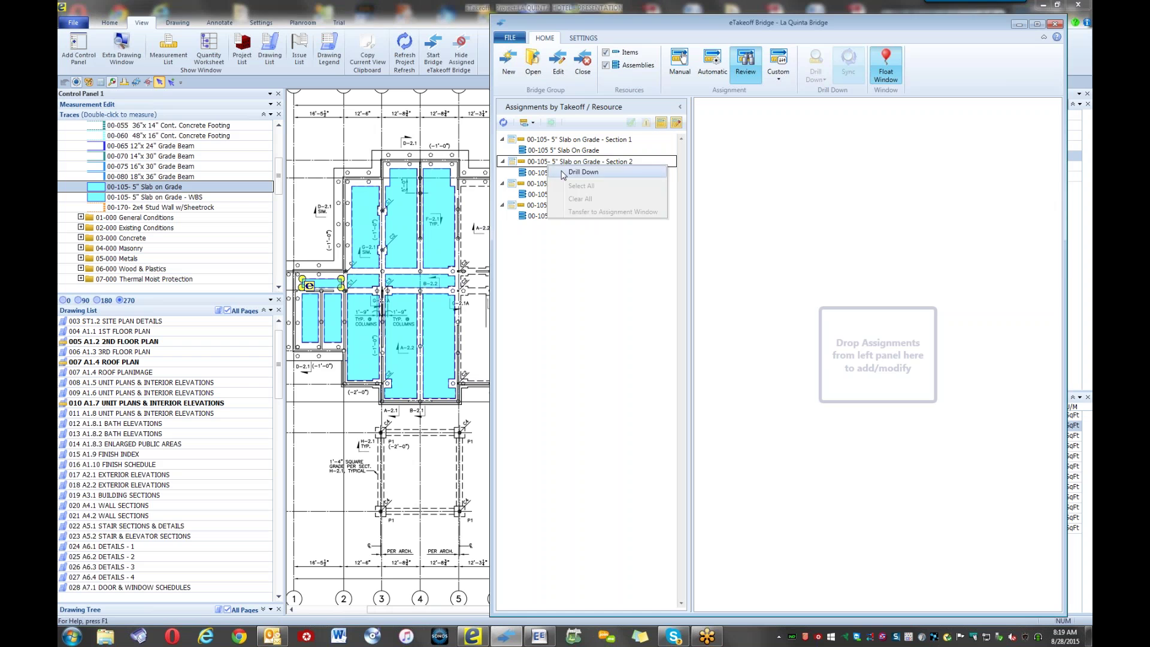
click(562, 173)
right_click(546, 184)
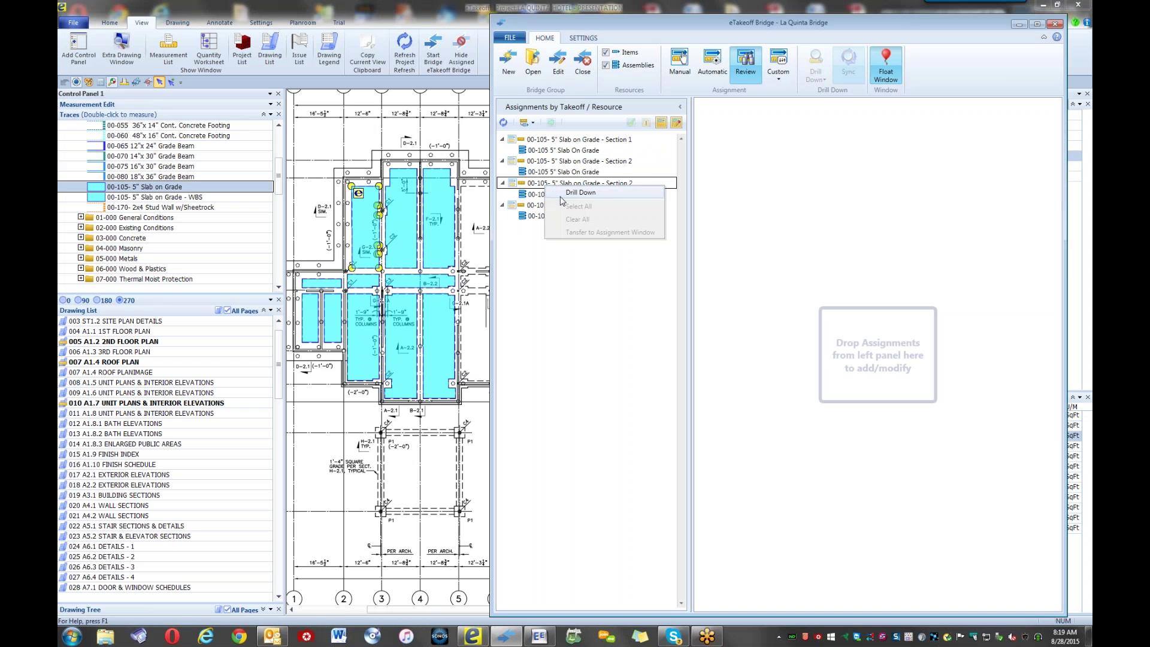
click(561, 196)
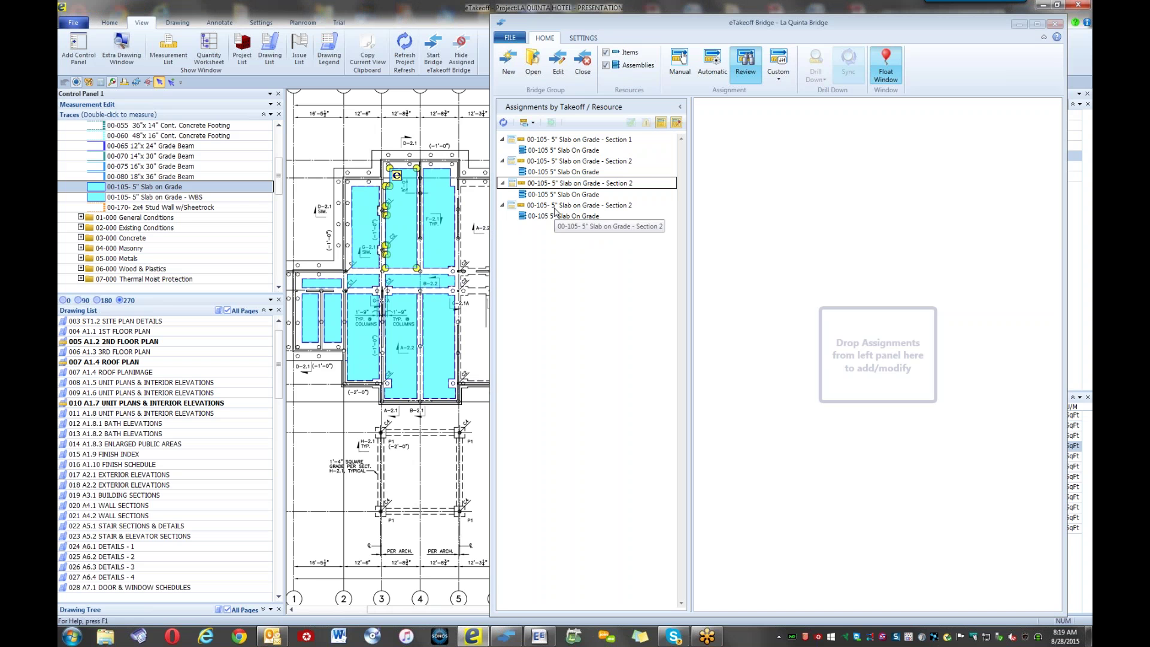
right_click(554, 205)
click(566, 215)
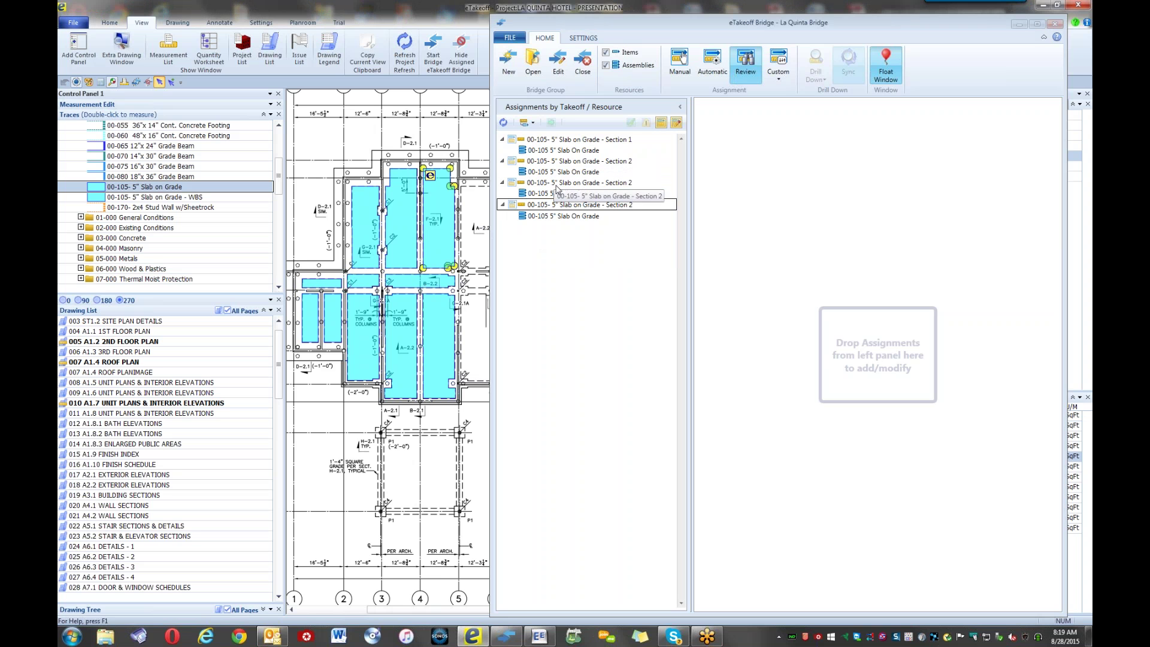
- Group the list by resource to see 5" Slab On Grade, then regroup by takeoff section
click(523, 125)
click(539, 158)
click(503, 140)
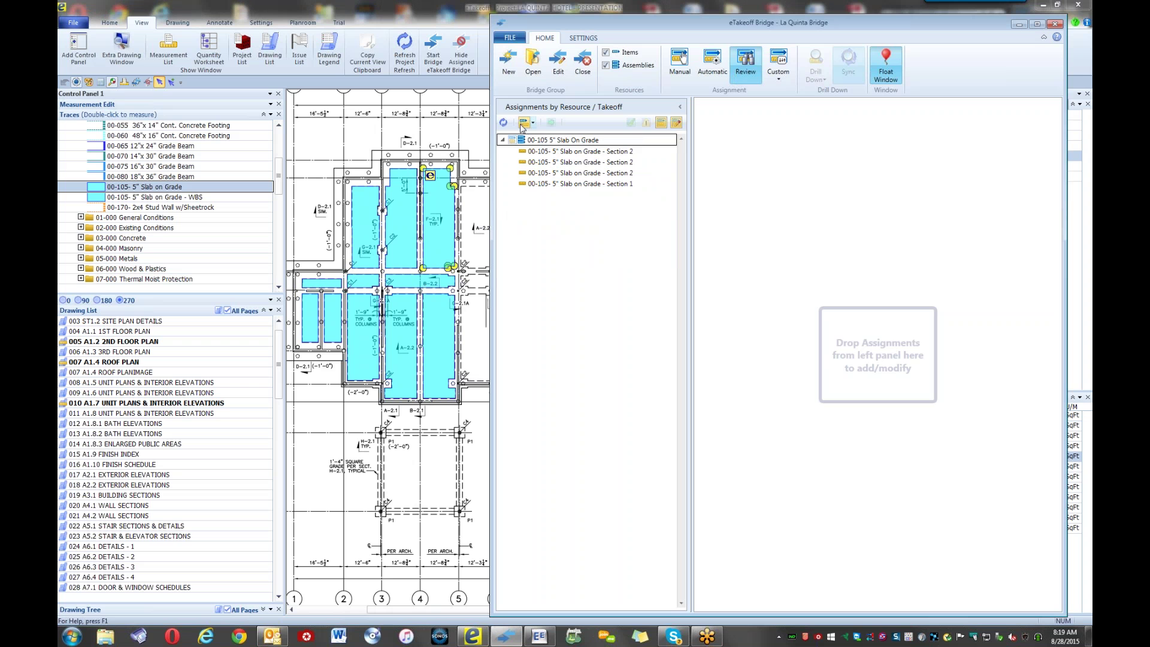
click(523, 122)
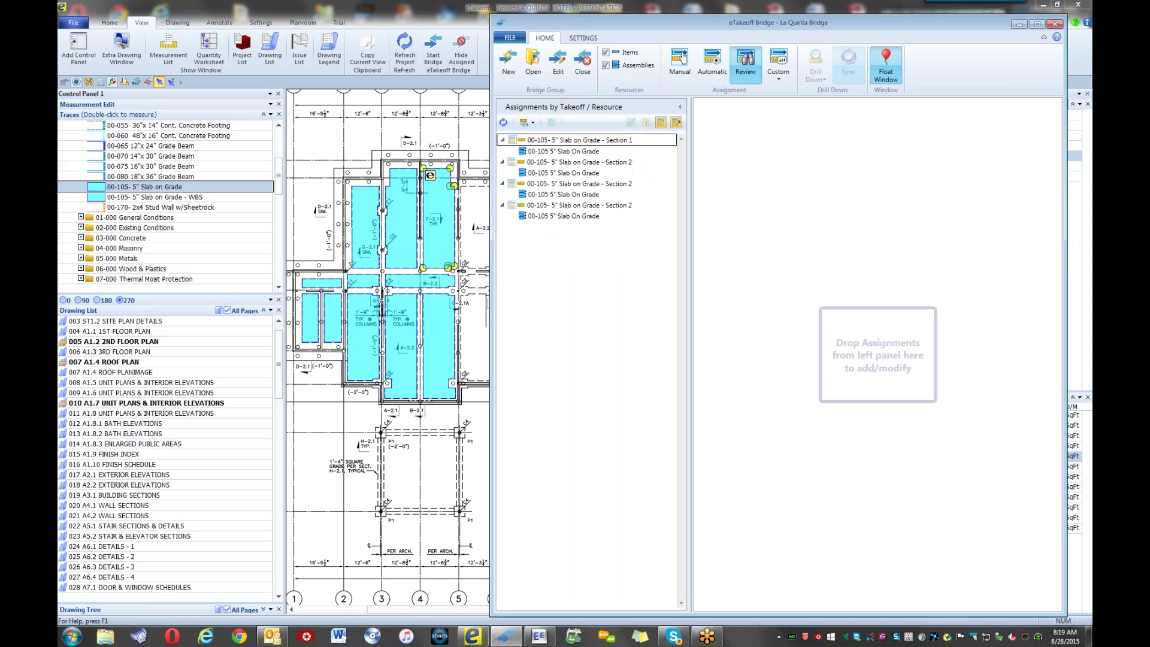
- Turn on Hide Assigned for the assigned slab areas and switch Bridge to Manual assignment
click(435, 128)
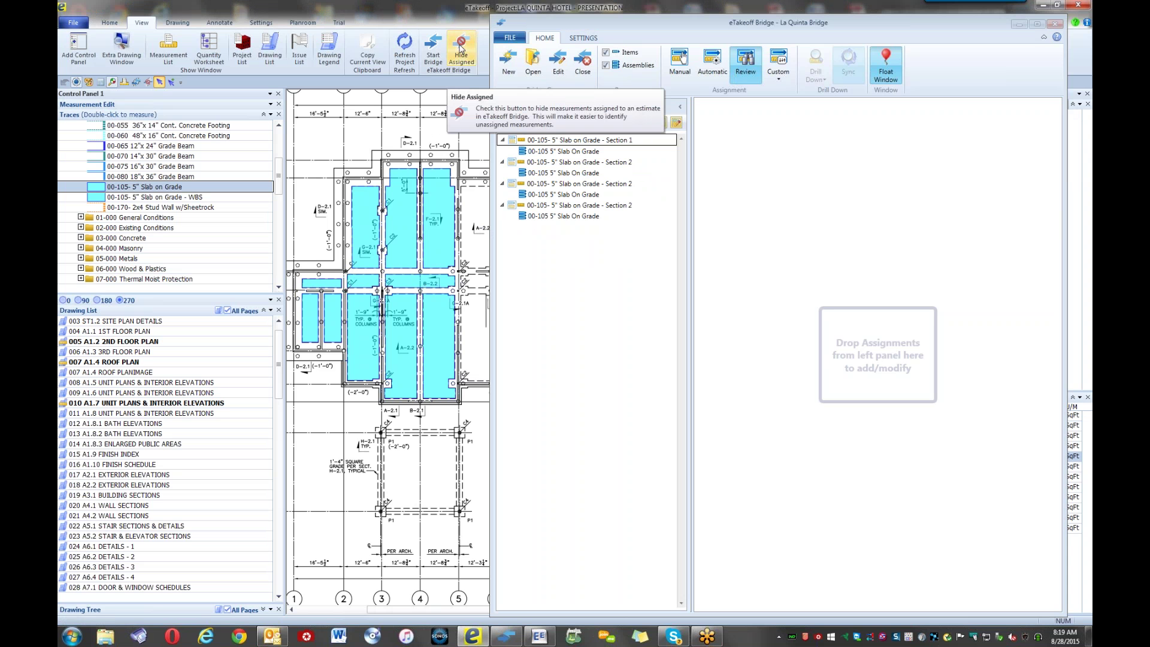
click(461, 48)
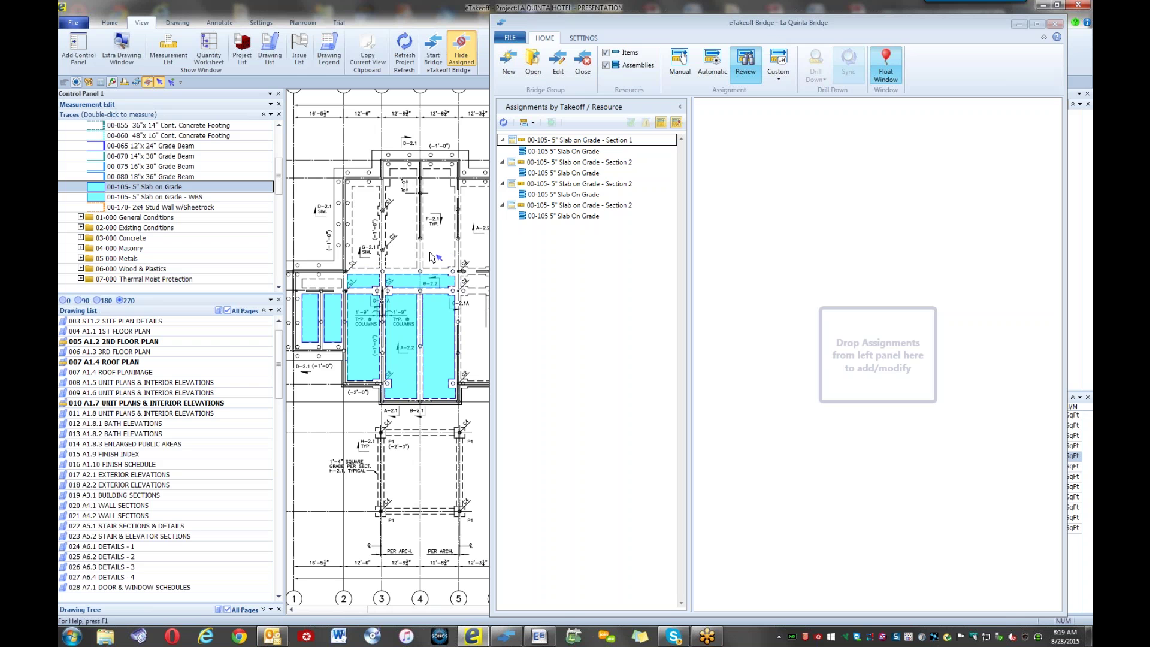
click(471, 48)
click(470, 48)
click(680, 61)
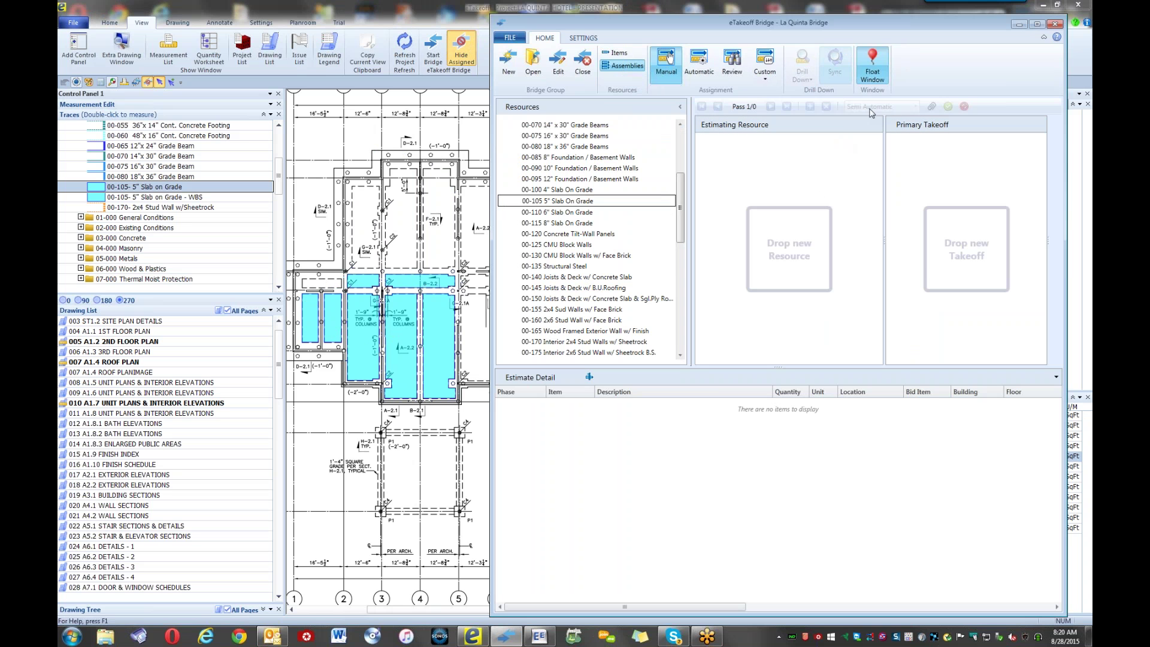
- Inspect the Section 3 slab area on the drawing, then switch Bridge to Automatic assignment
mouse_move(890, 110)
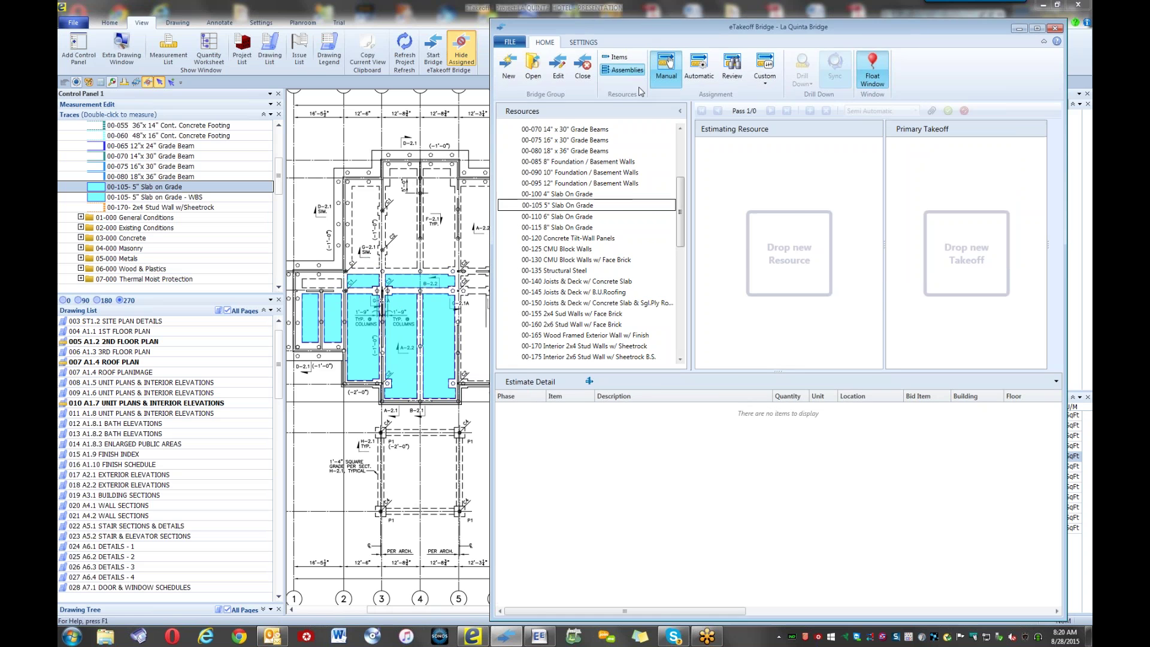
mouse_move(646, 20)
mouse_down()
mouse_move(649, 330)
mouse_move(621, 363)
mouse_up()
click(358, 283)
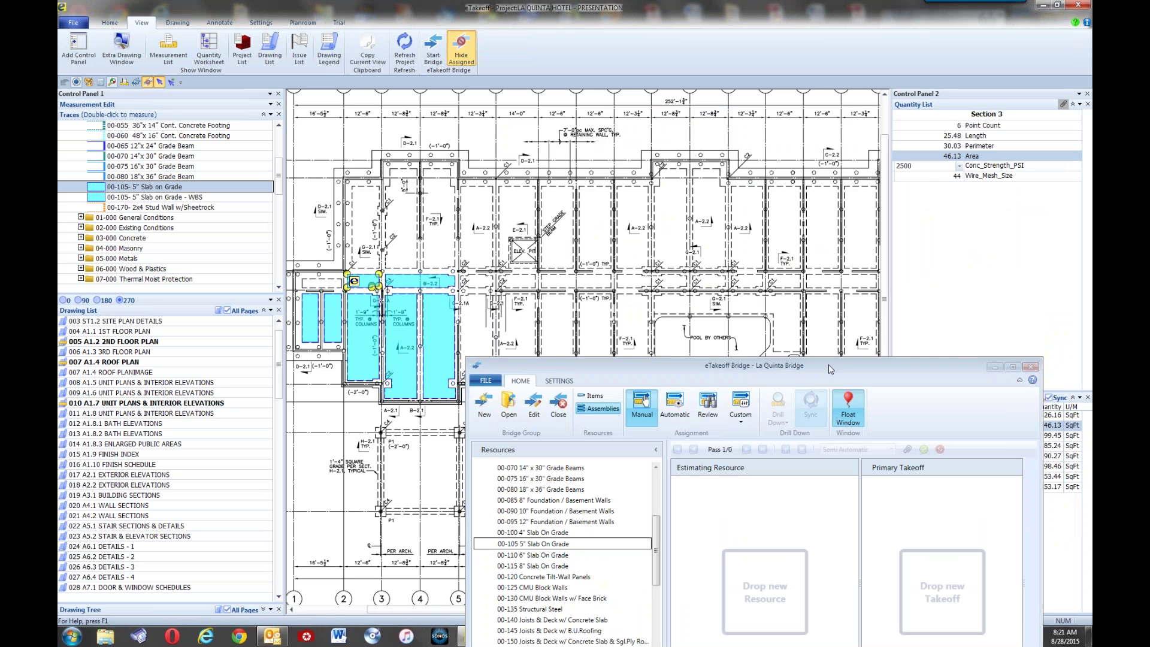
drag(828, 364, 868, 49)
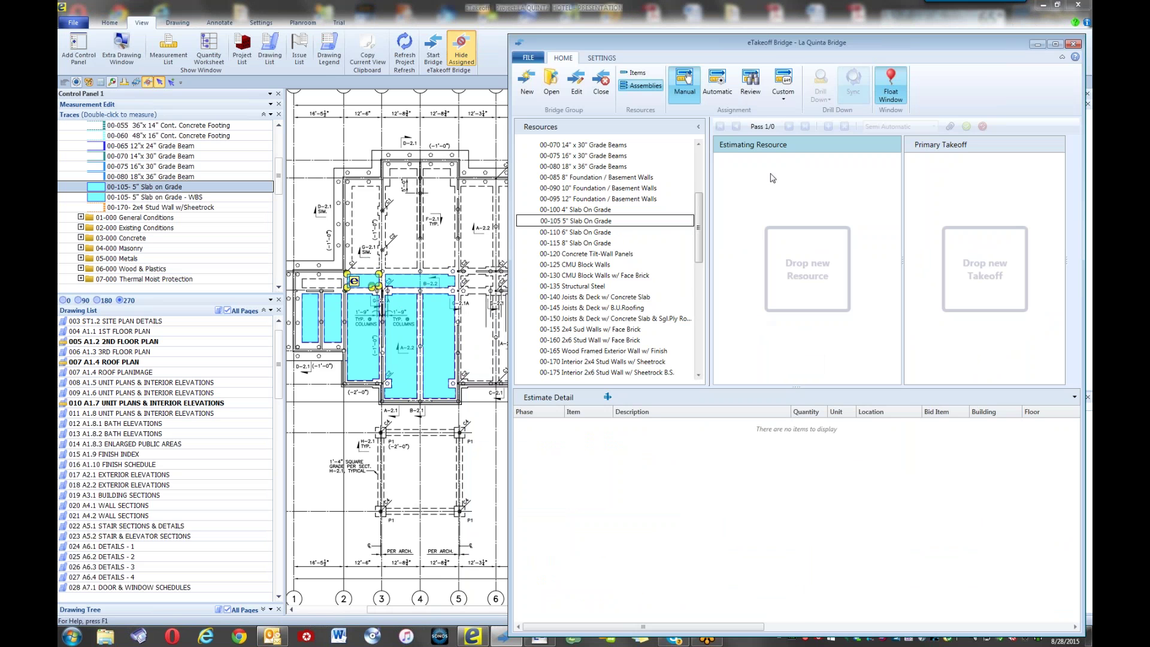
drag(770, 48, 752, 289)
drag(898, 277, 909, 42)
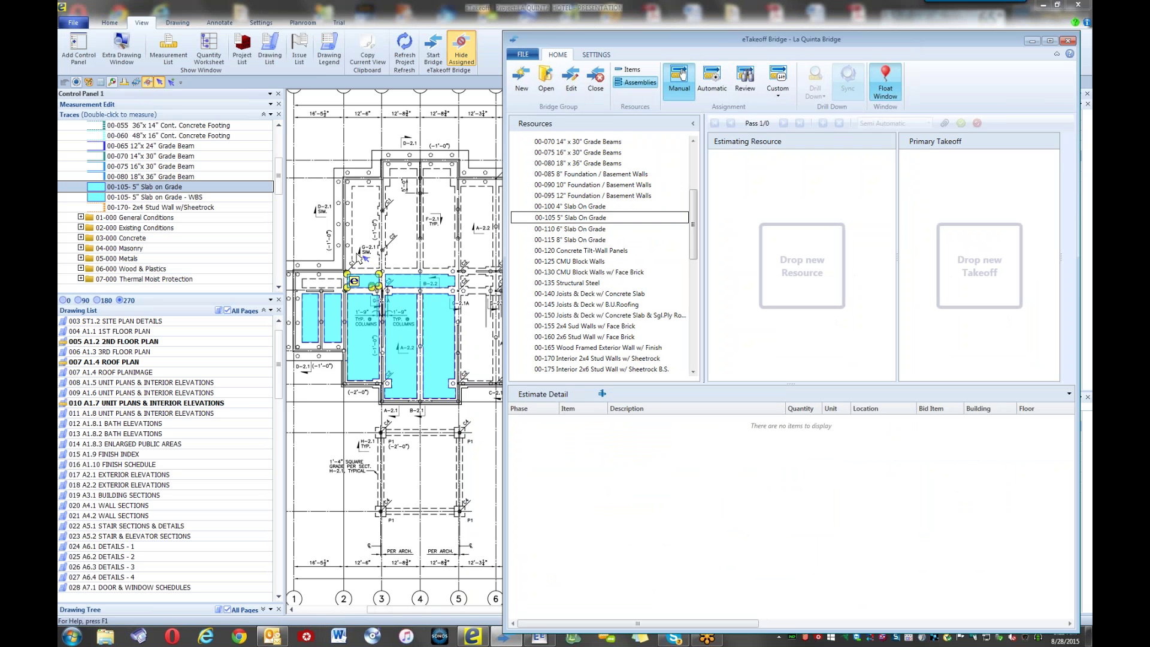
click(328, 295)
click(717, 78)
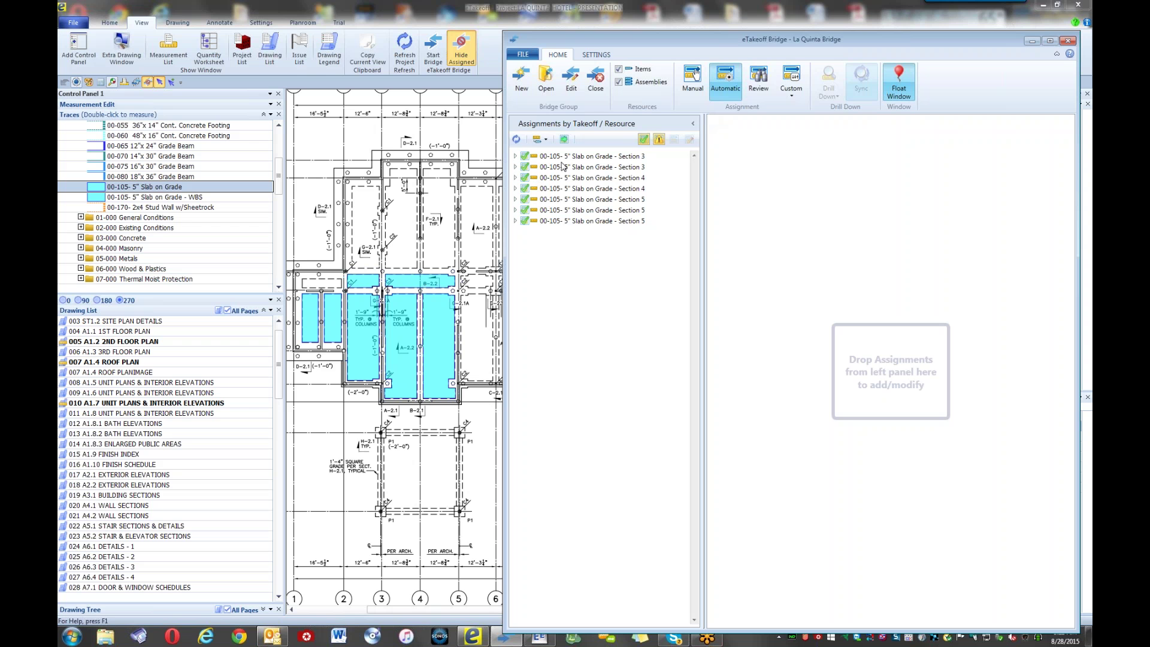
- Expand both Section 3 entries and the Section 4 entry, then Drill Down on the first Section 3 takeoff
click(515, 156)
click(515, 179)
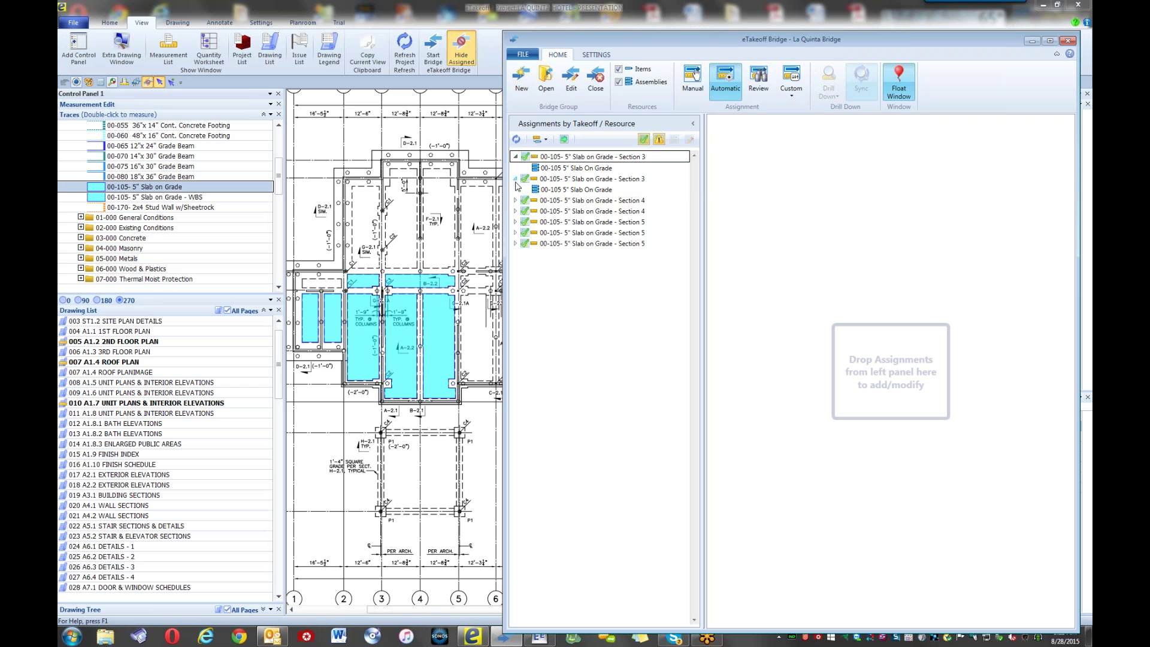
click(516, 200)
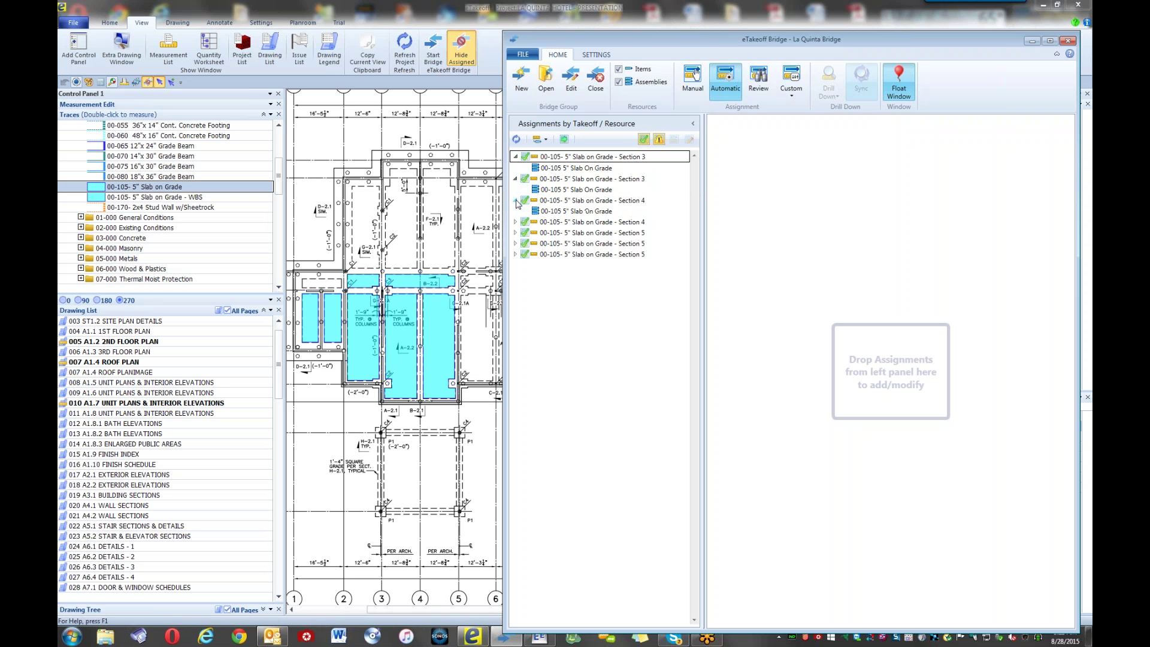
right_click(564, 156)
click(579, 162)
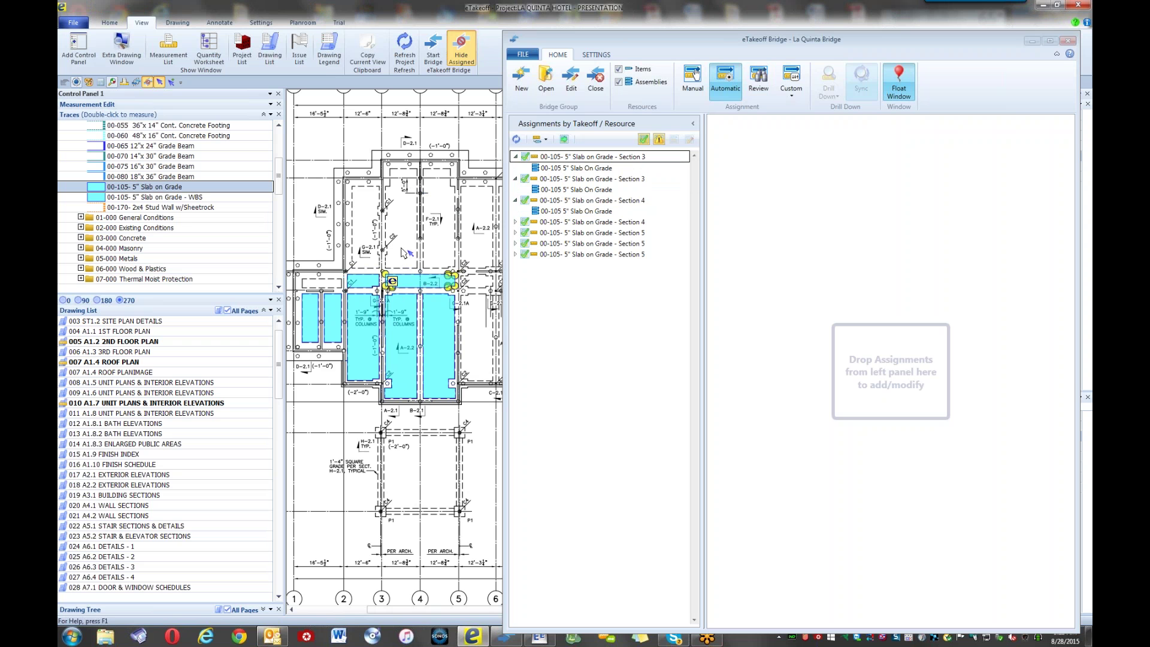
click(565, 139)
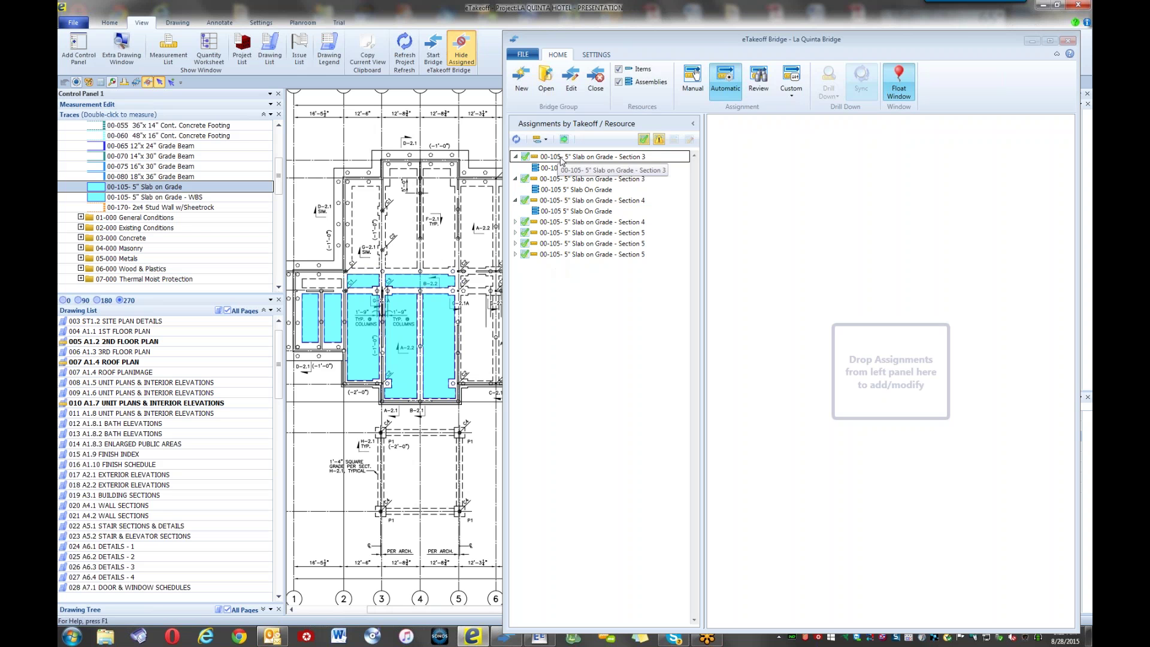
- Submit the seven fully automatic slab measurements to the estimate and acknowledge the result
click(577, 169)
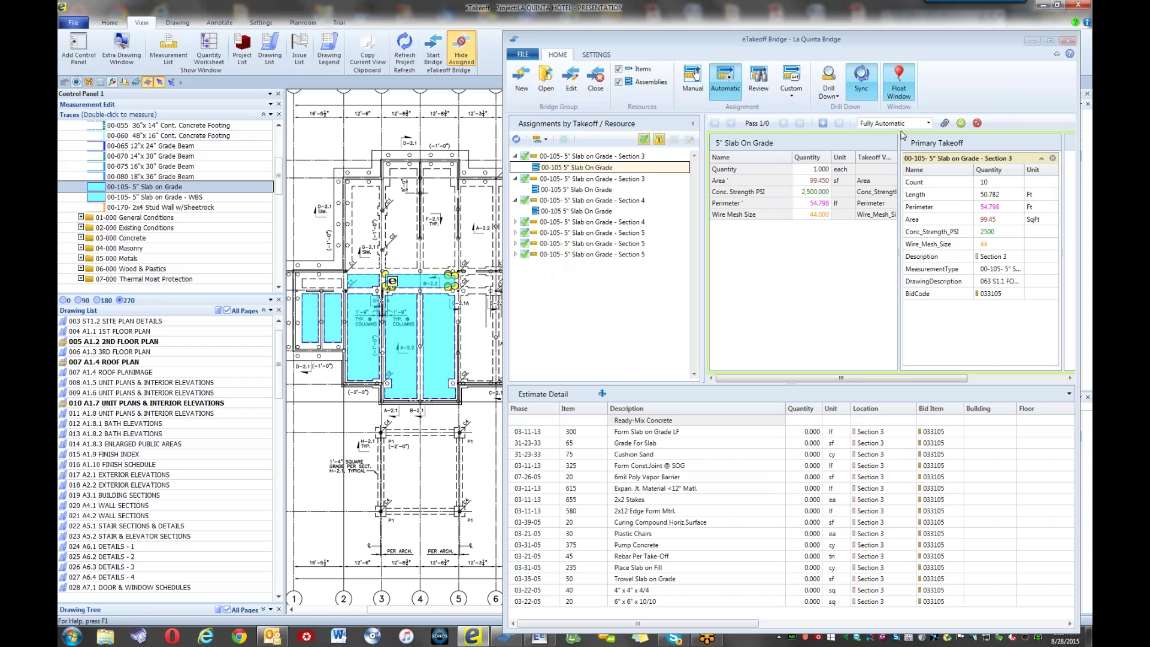
click(978, 125)
click(563, 139)
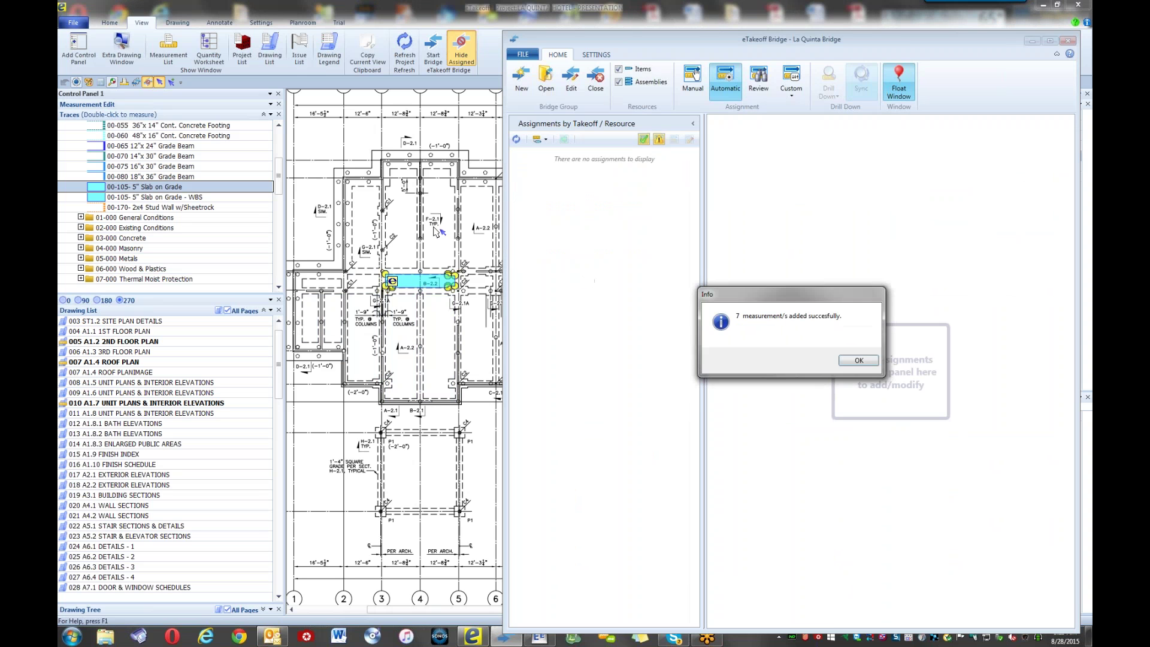
click(848, 362)
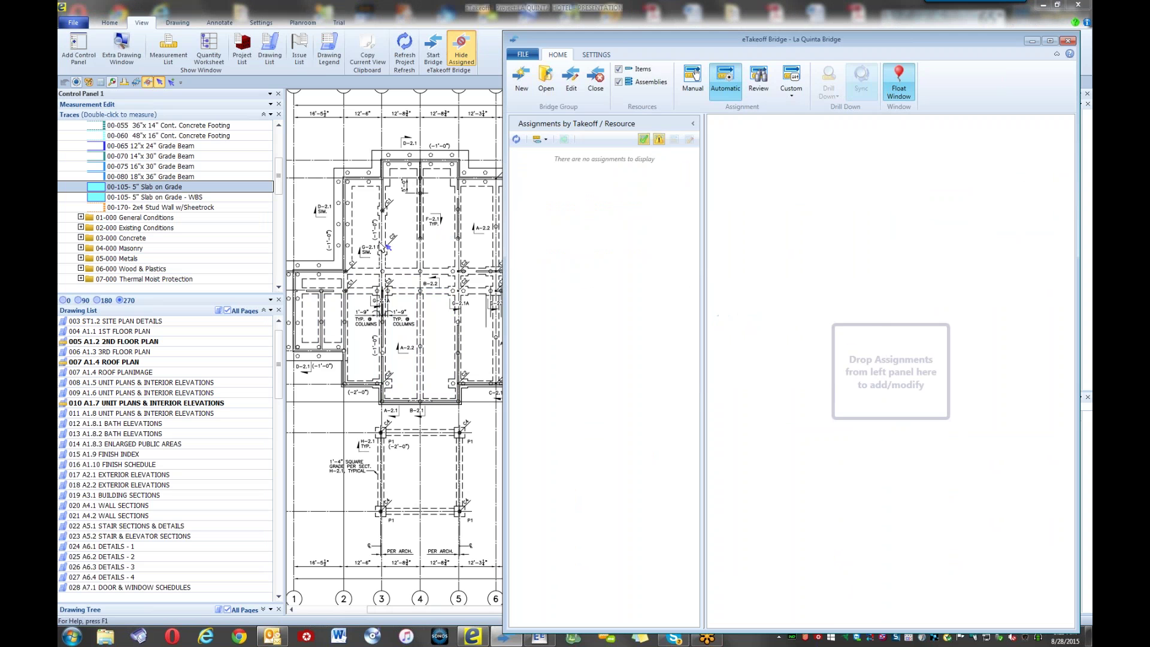
- Hide assigned measurements and review all eleven 00-105 5" Slab on Grade assignments in Sections 1–5
click(462, 58)
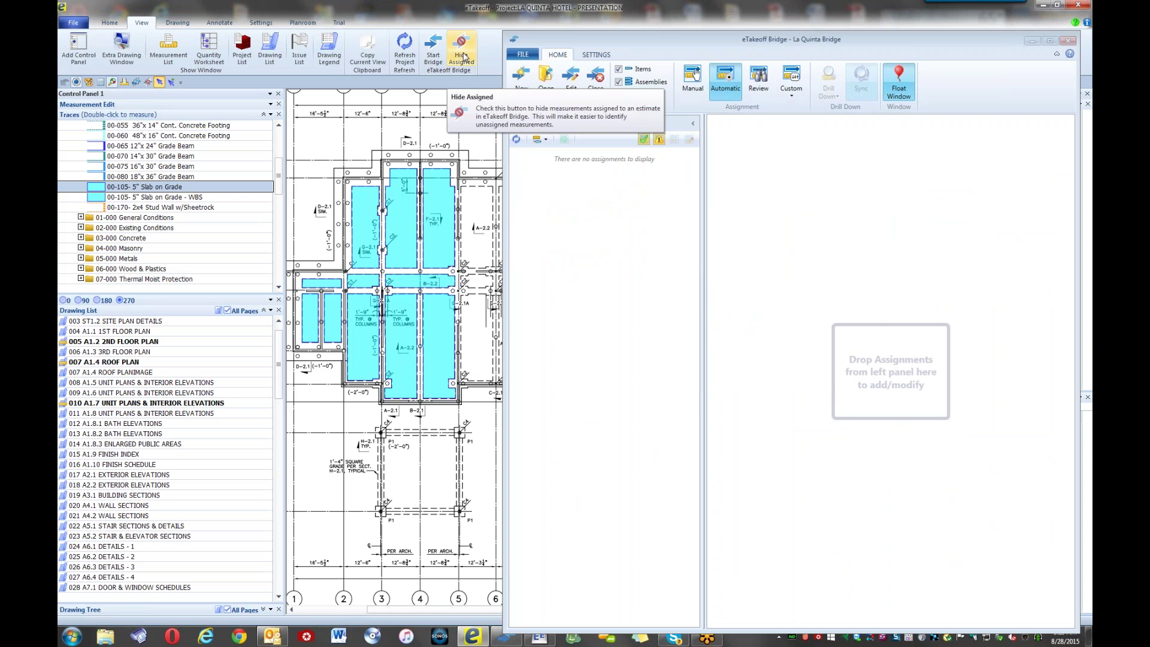
click(463, 58)
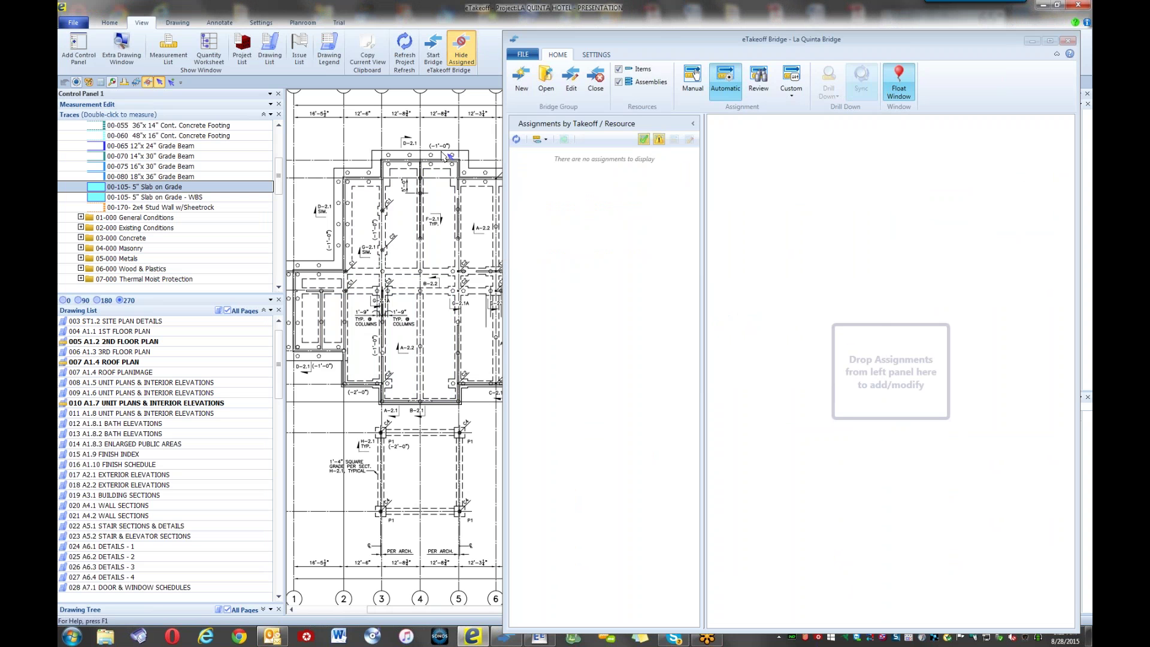
click(758, 80)
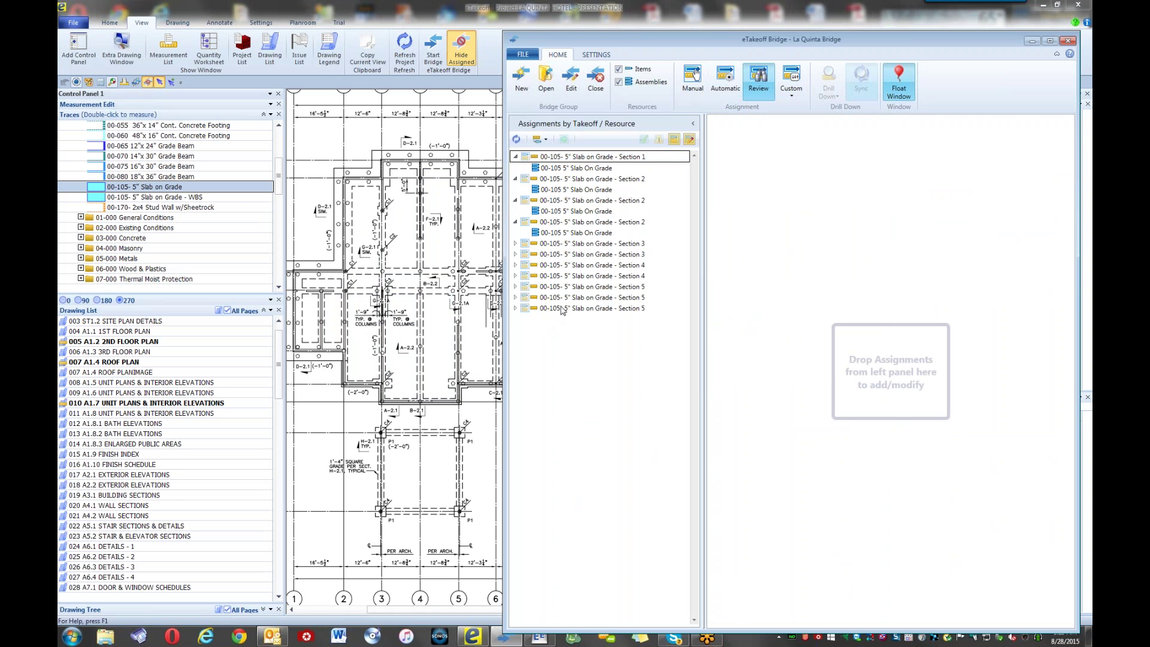
- Turn off Hide Assigned so the Section 1 and Section 2 5" slab areas show on the drawing
click(458, 138)
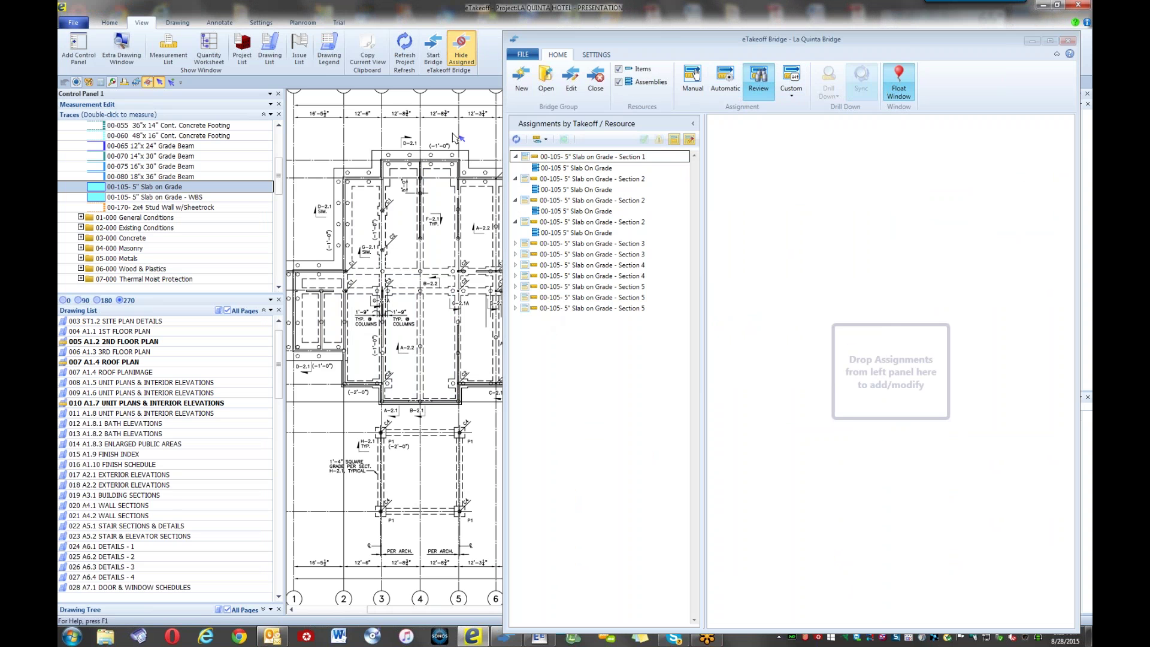
click(461, 51)
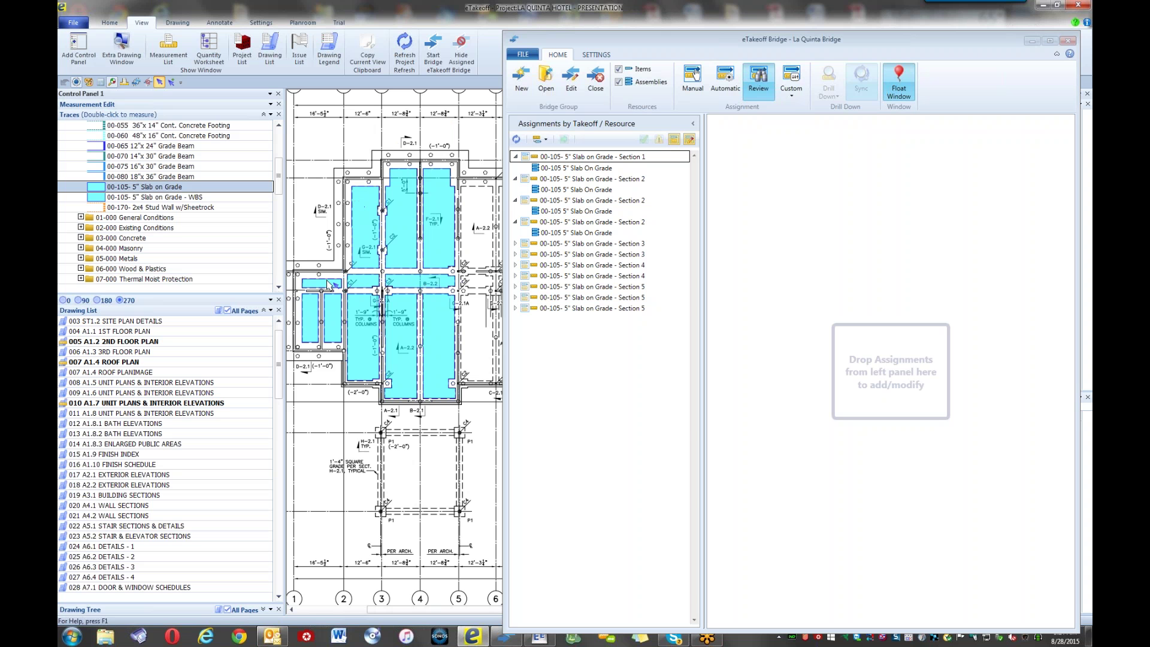
- Add a triangular corner to the Section 1 slab, making it 112.02 area and 46.04 perimeter
mouse_move(328, 285)
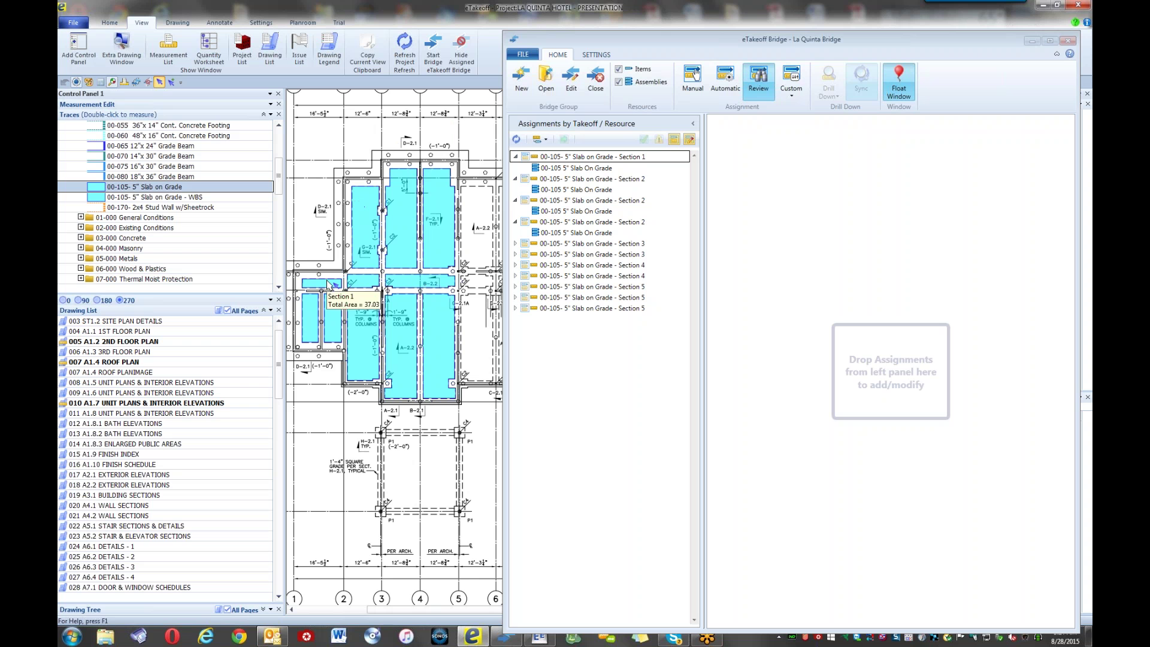
click(623, 51)
drag(623, 51, 635, 204)
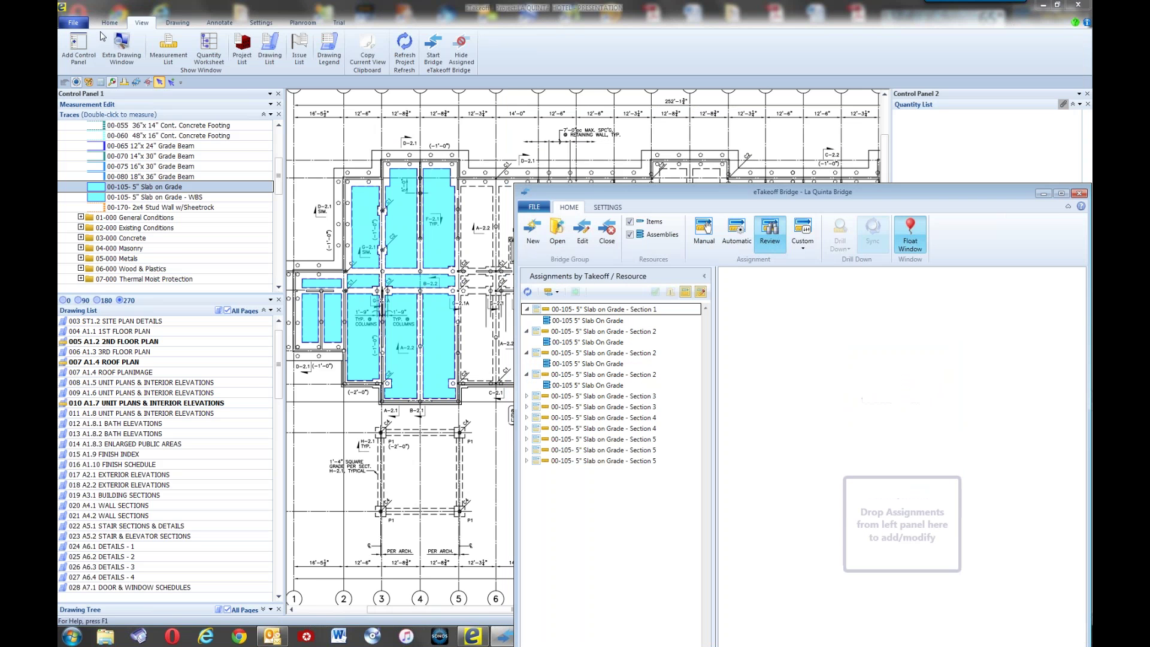
click(115, 21)
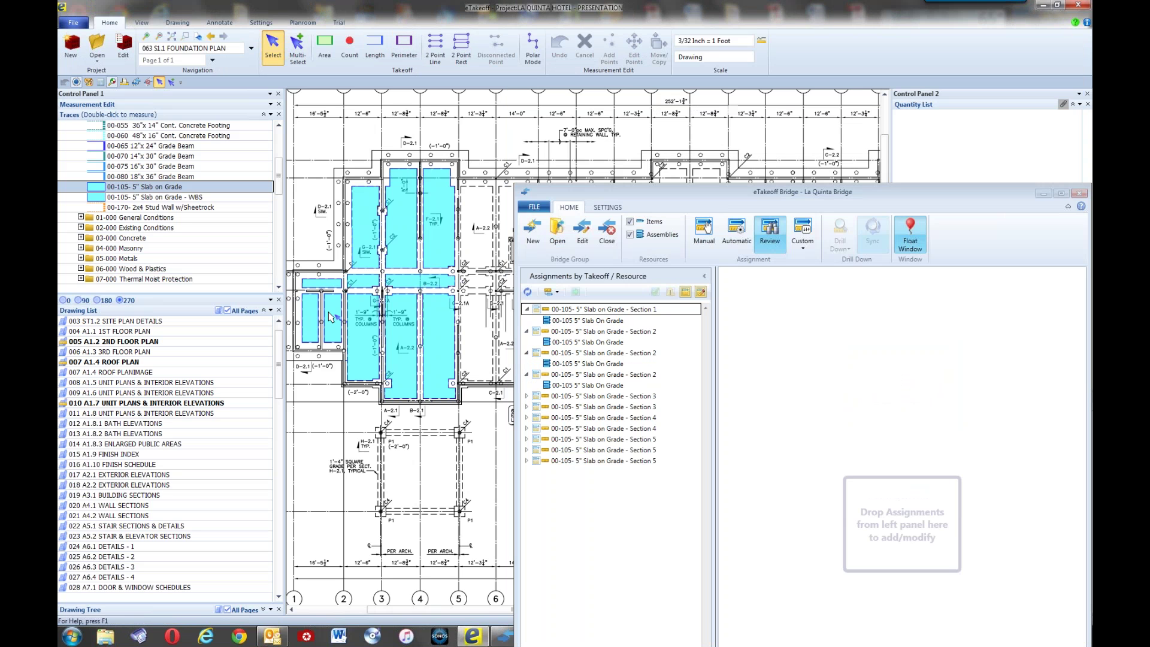
click(328, 282)
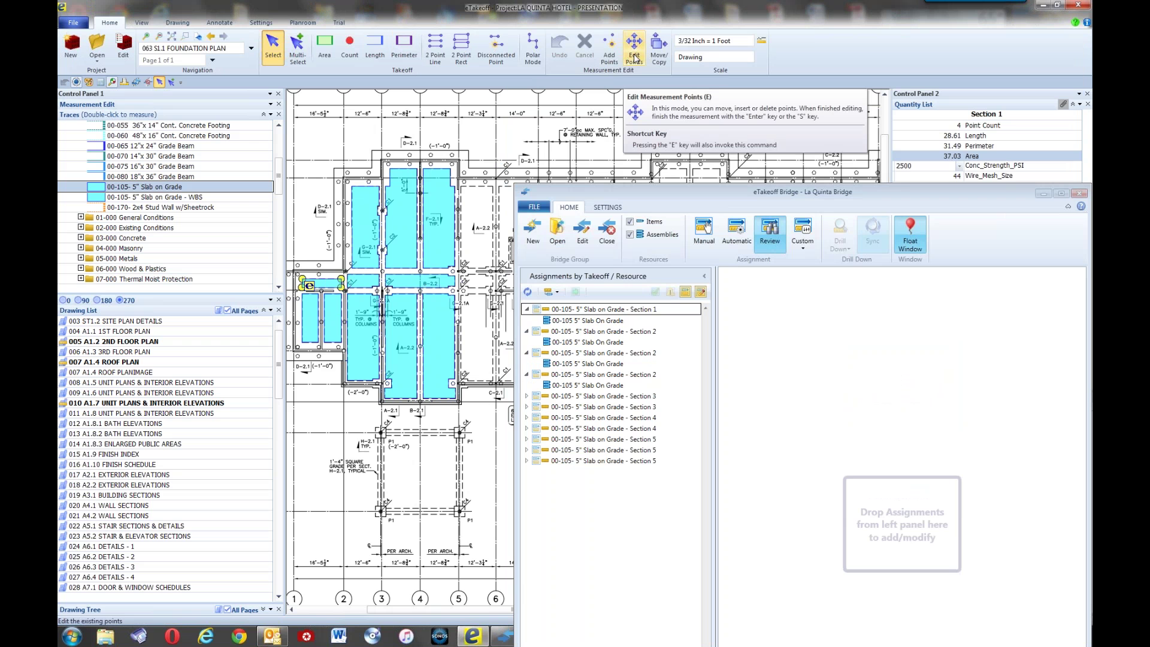
double_click(328, 284)
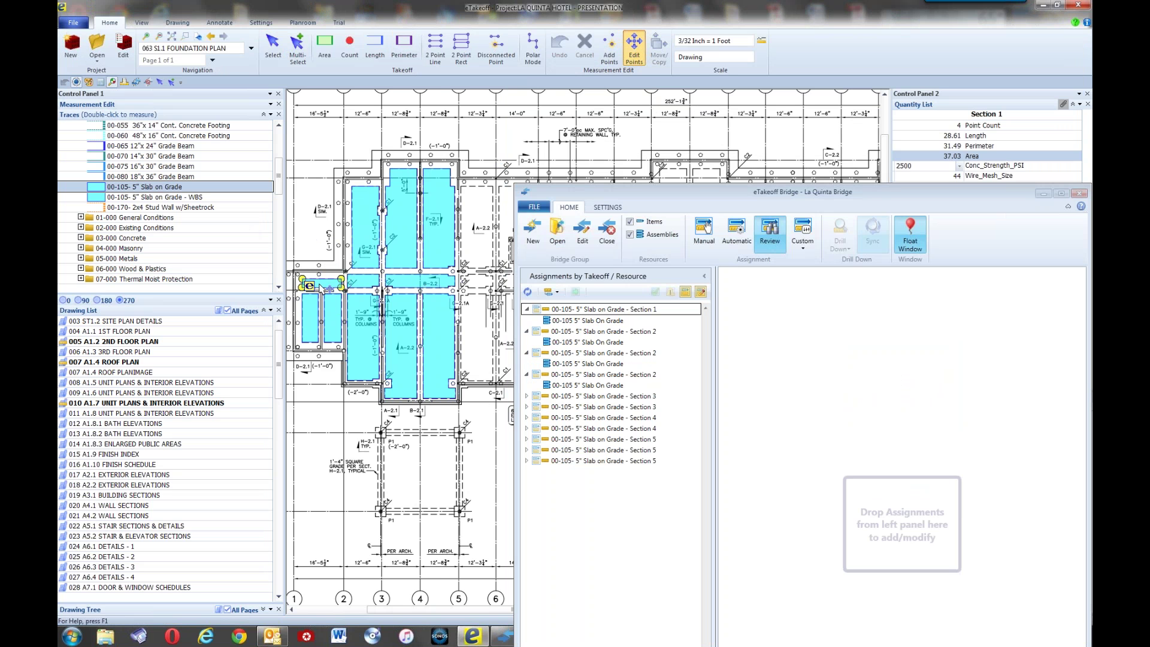
drag(328, 284, 311, 243)
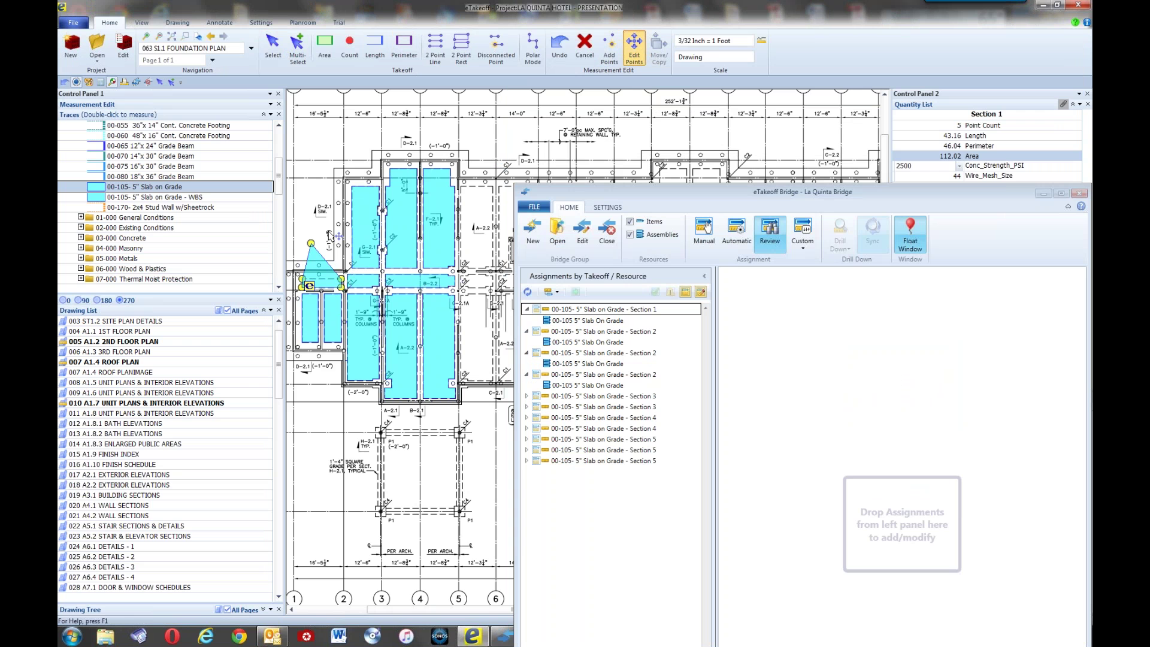
key(Escape)
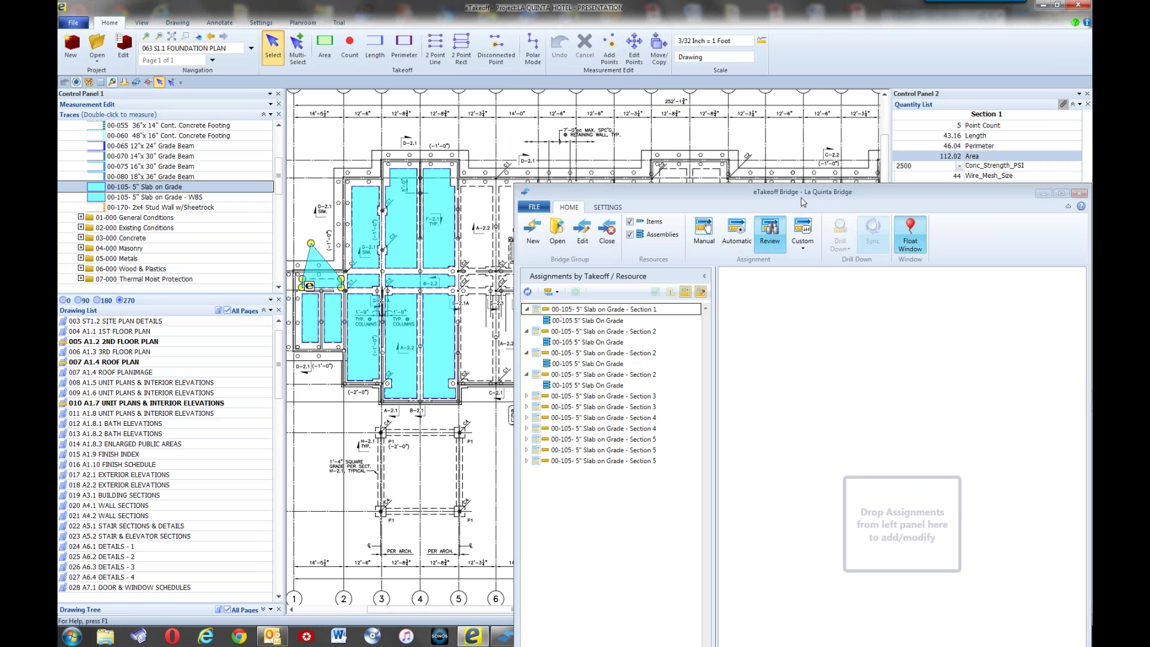
- Set the Section 1 slab's Conc_Strength_PSI to 4000 in the Quantity List
drag(800, 197, 794, 234)
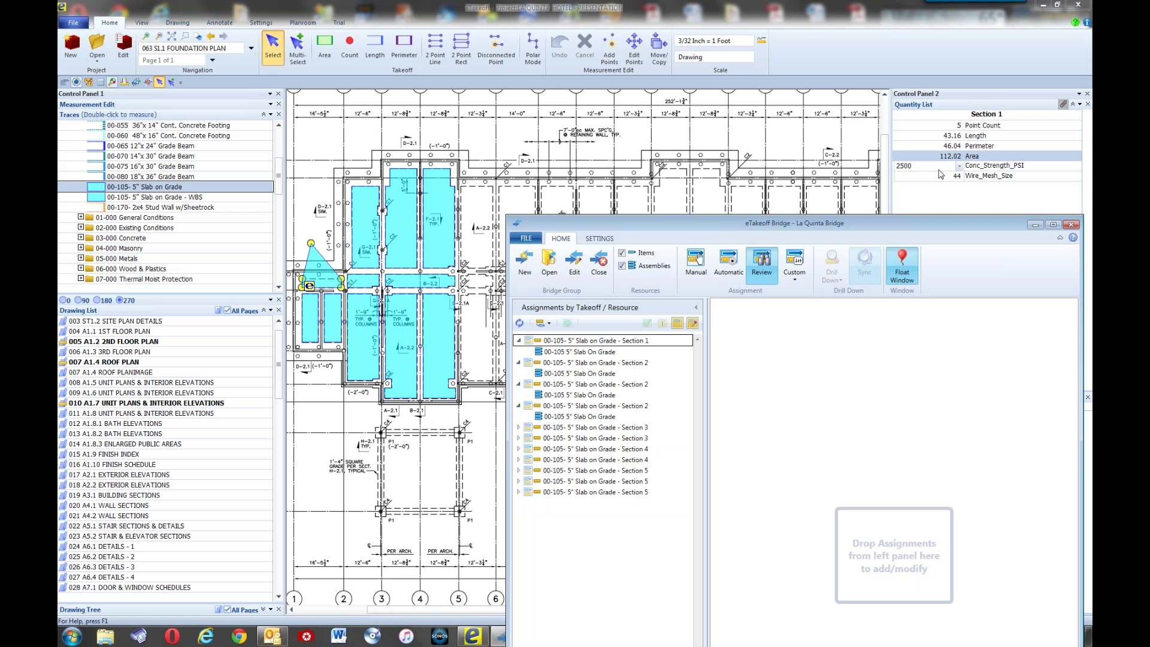
click(959, 167)
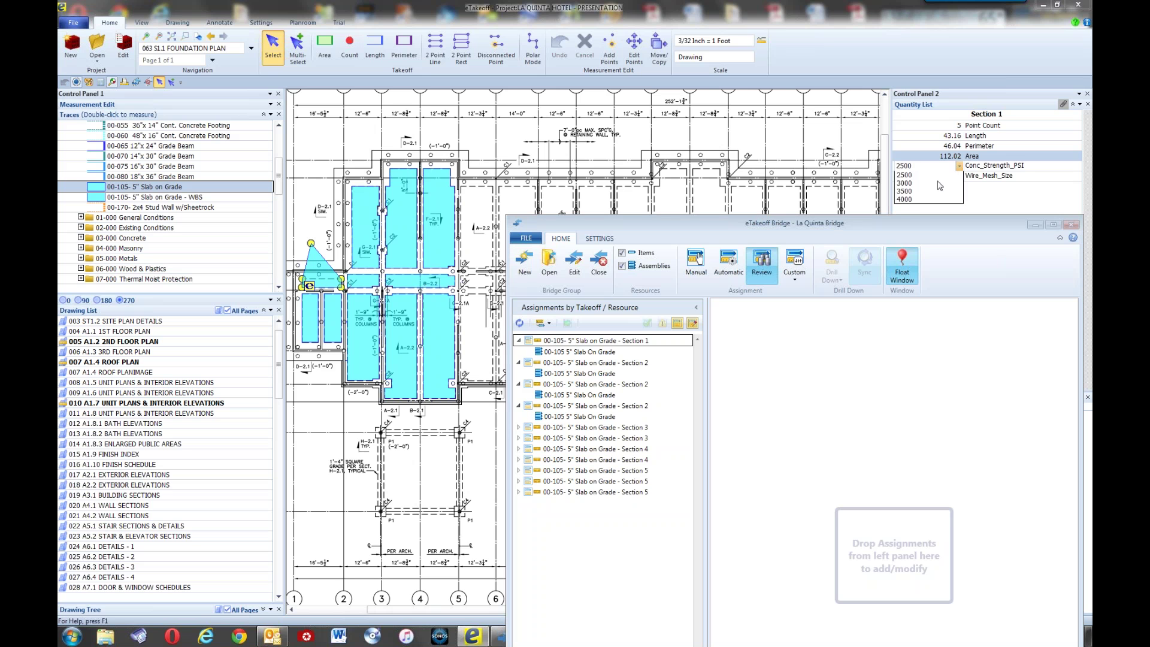
click(904, 200)
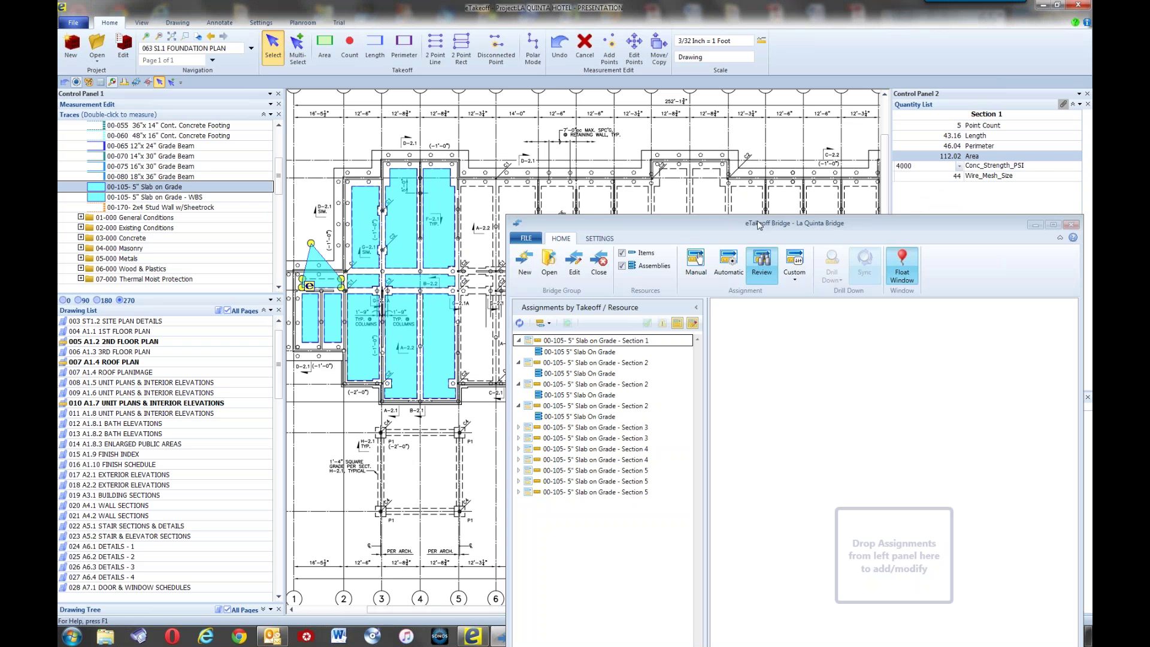
drag(760, 223, 751, 23)
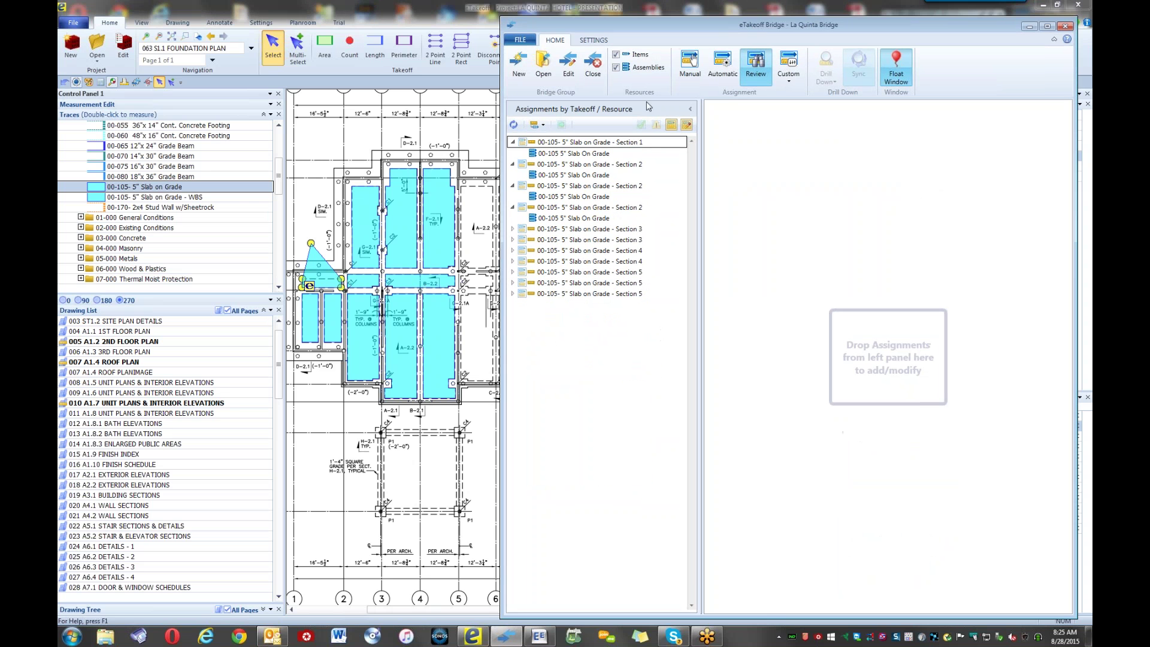
click(692, 63)
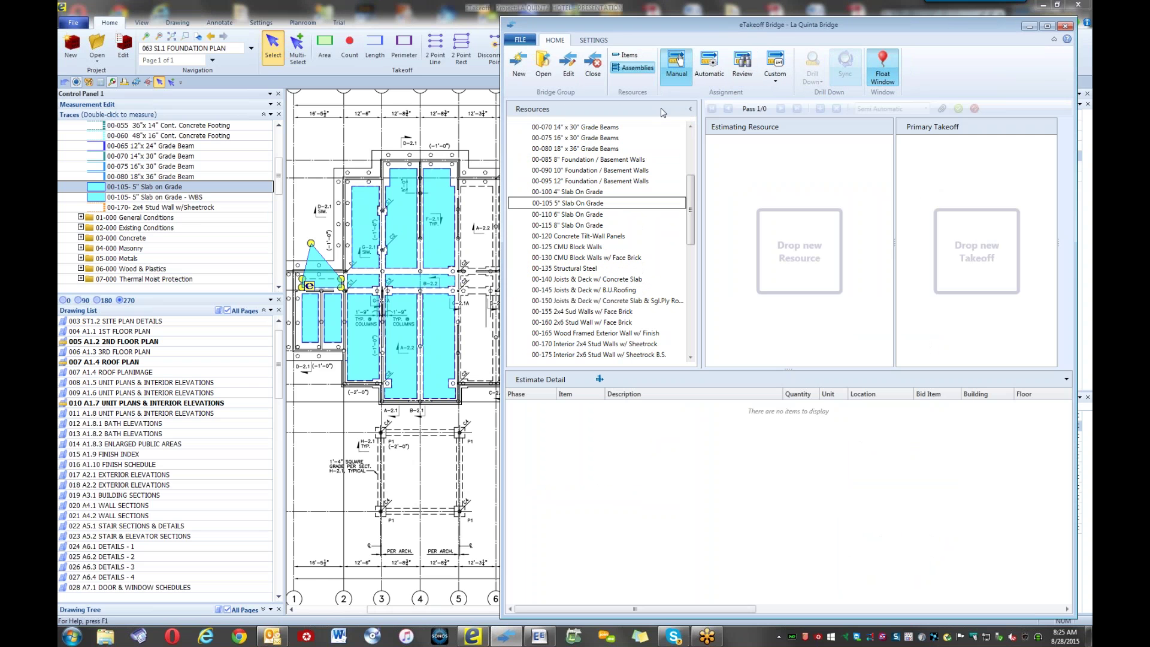
click(744, 69)
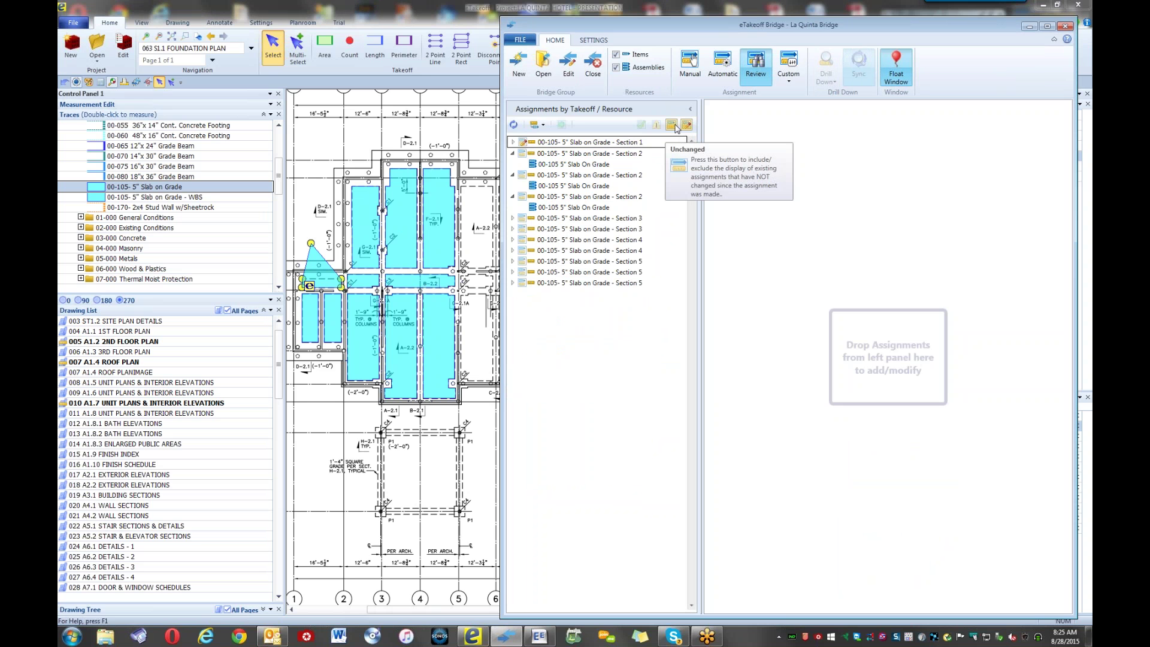
- Hide unchanged assignments and compare Section 1's new values: area 112.021 vs 37.028, 4000 vs 2500 PSI
click(675, 127)
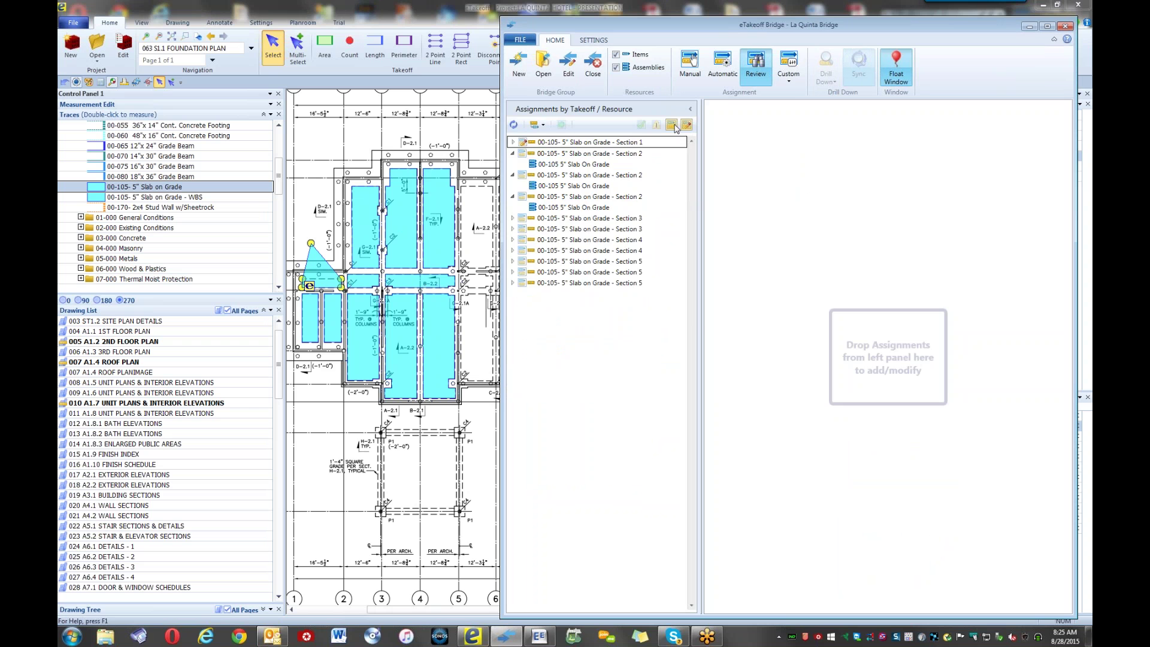
click(512, 142)
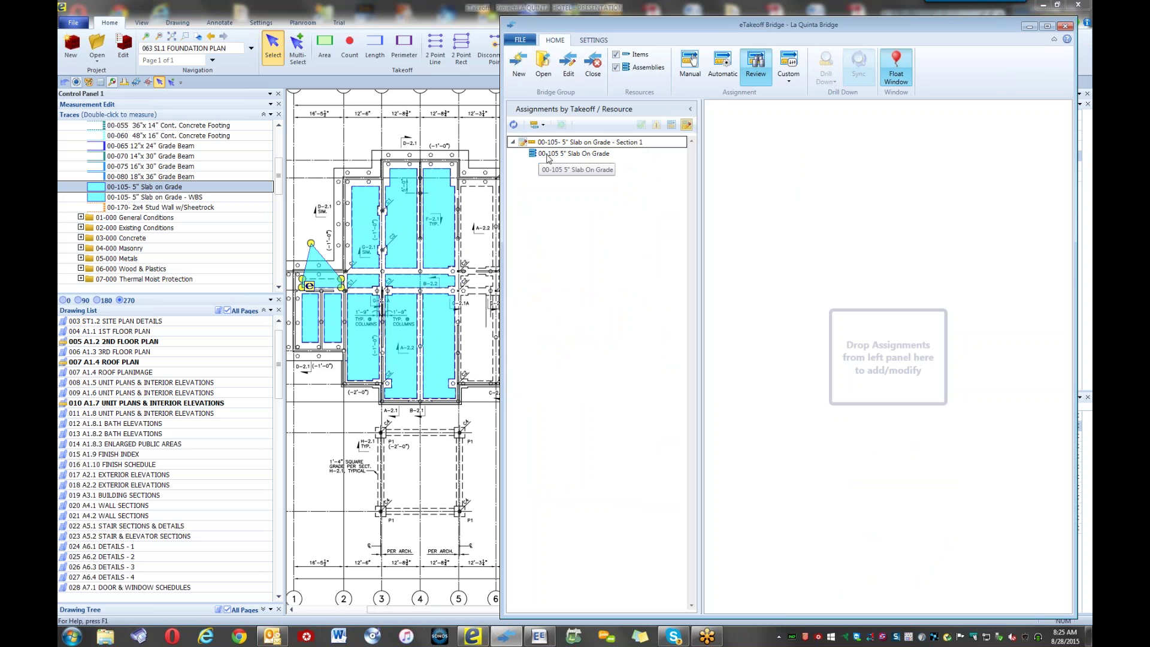
drag(551, 156, 749, 188)
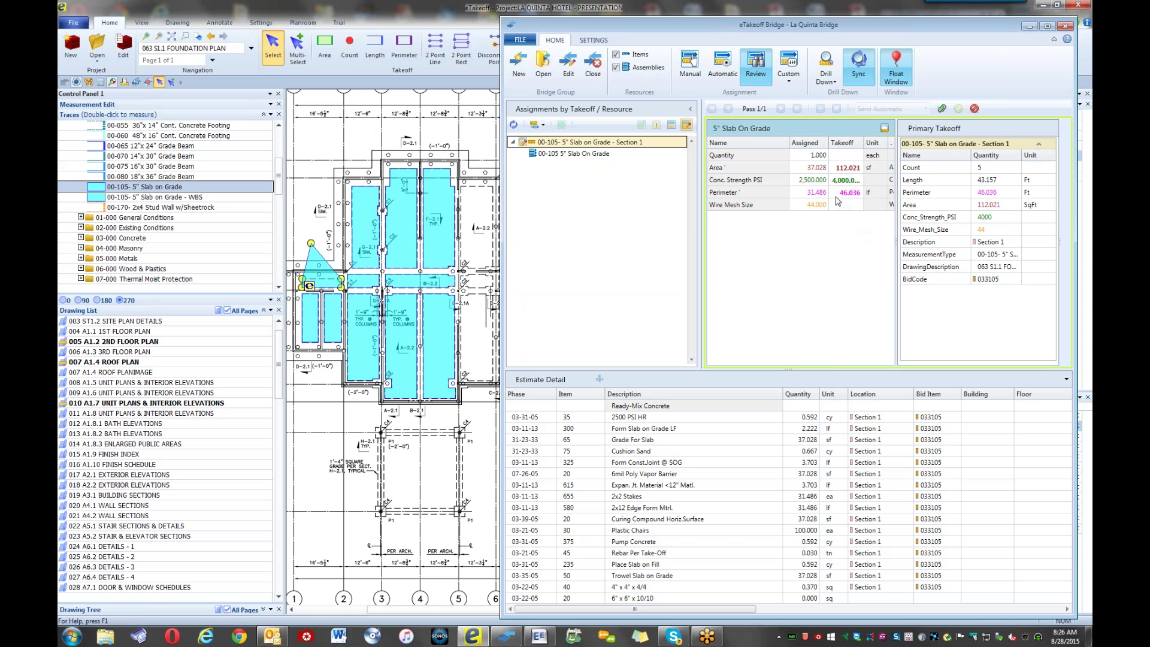
- Apply Section 1's changed quantities, rename the assembly '5" Slab On Grade - CHANGED', and commit
click(884, 130)
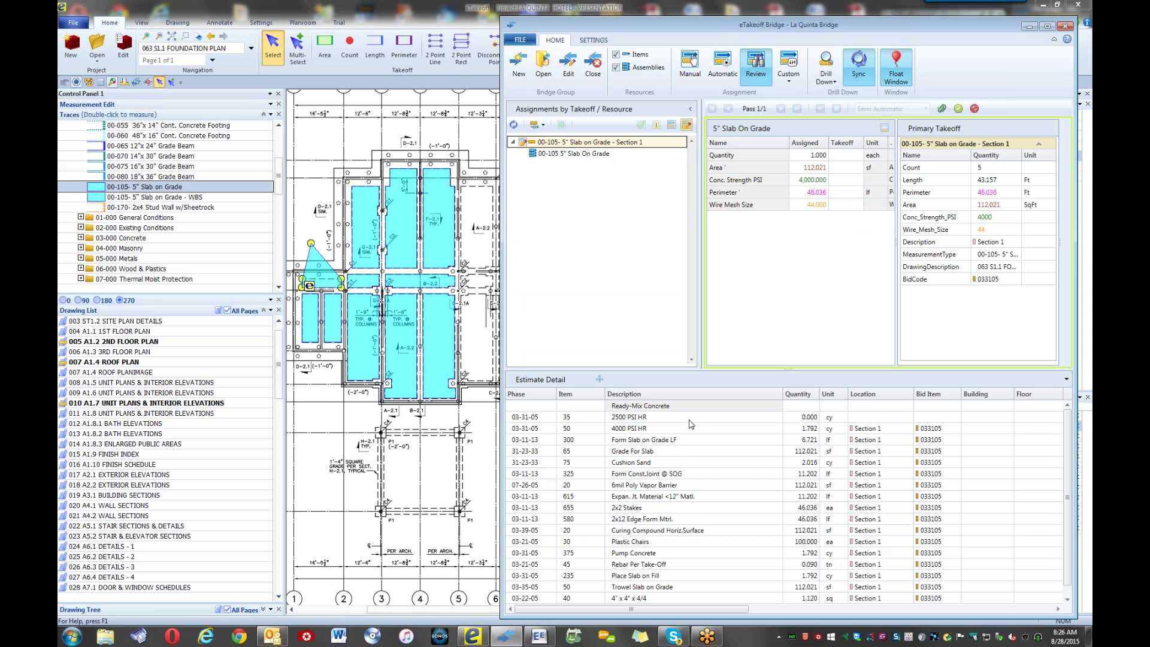
click(776, 129)
text(- CHN)
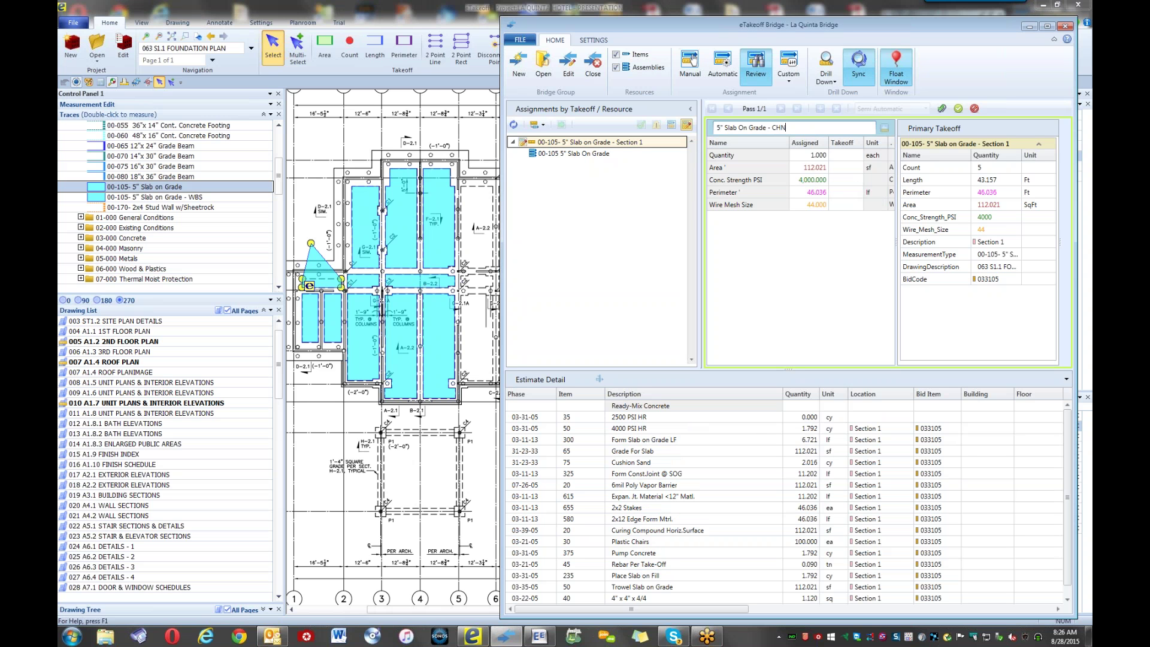
key(BackSpace)
text(ANGED)
key(Return)
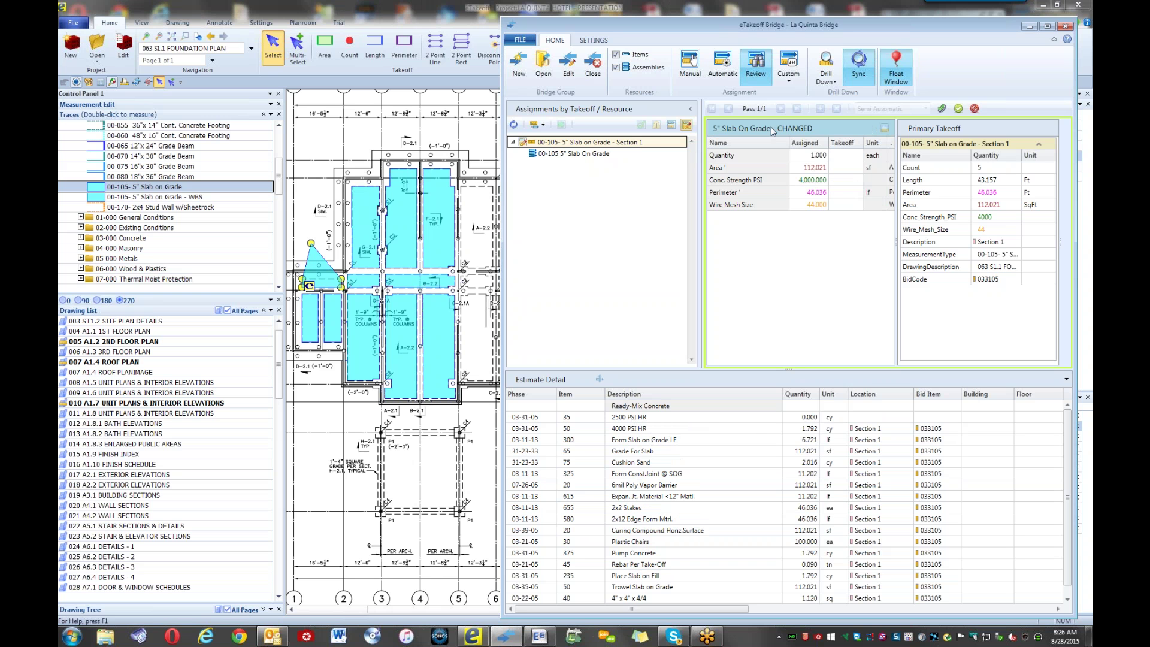
click(958, 109)
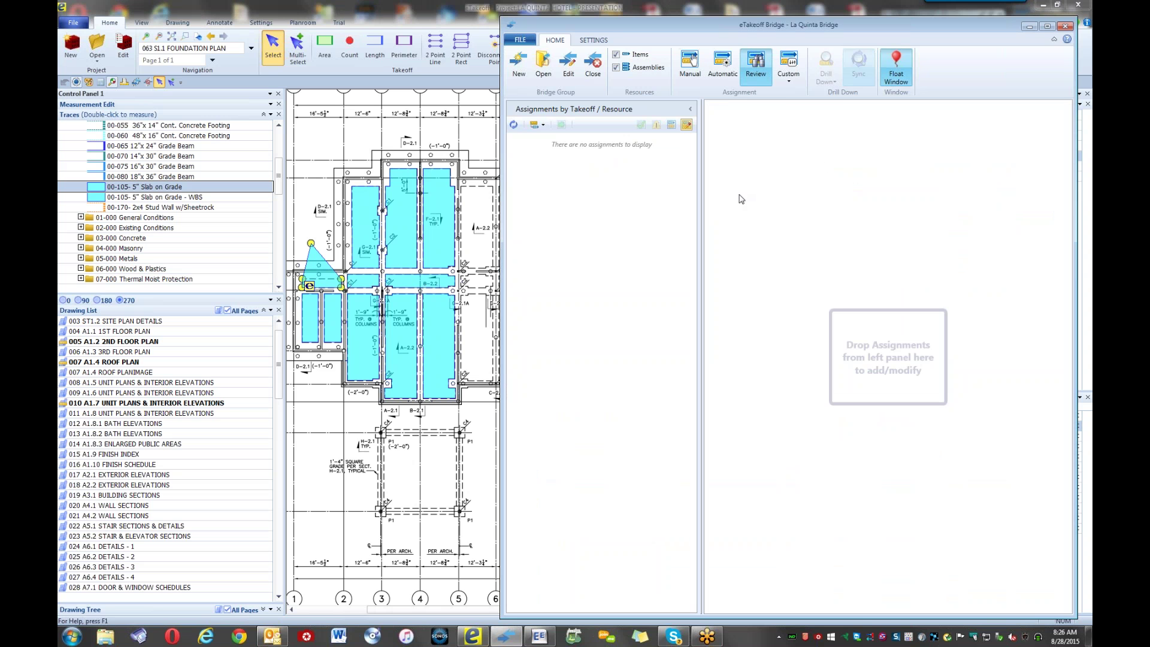
- Close the La Quinta Bridge, minimize eTakeoff Bridge, and bring Sage Estimating forward
click(595, 60)
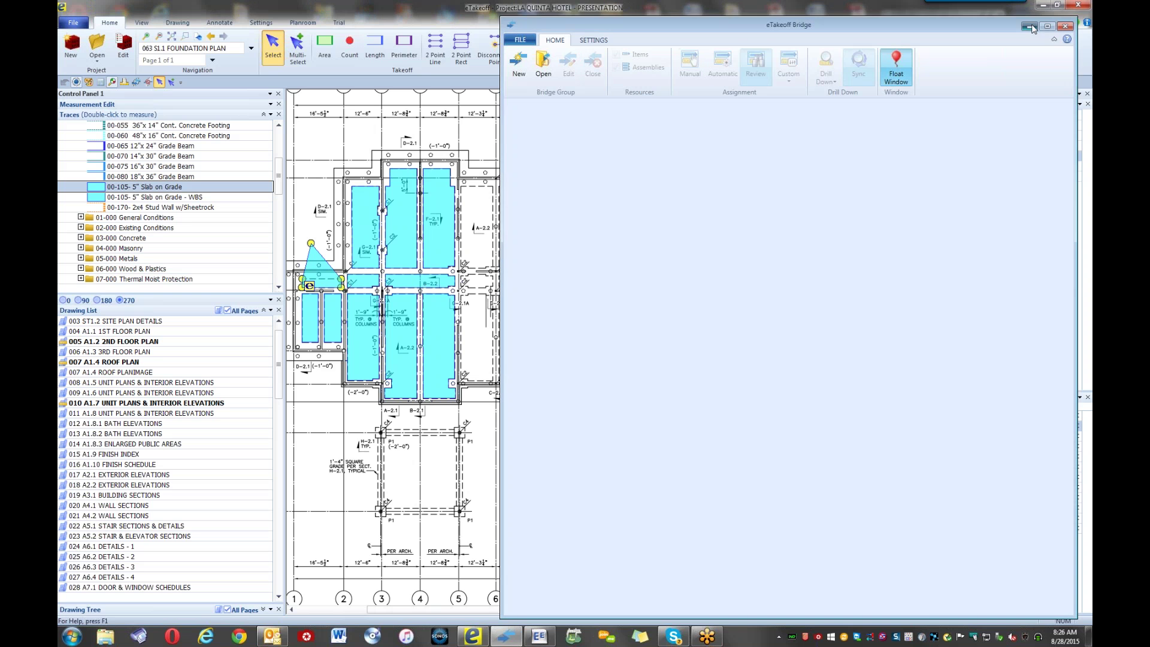
click(1030, 26)
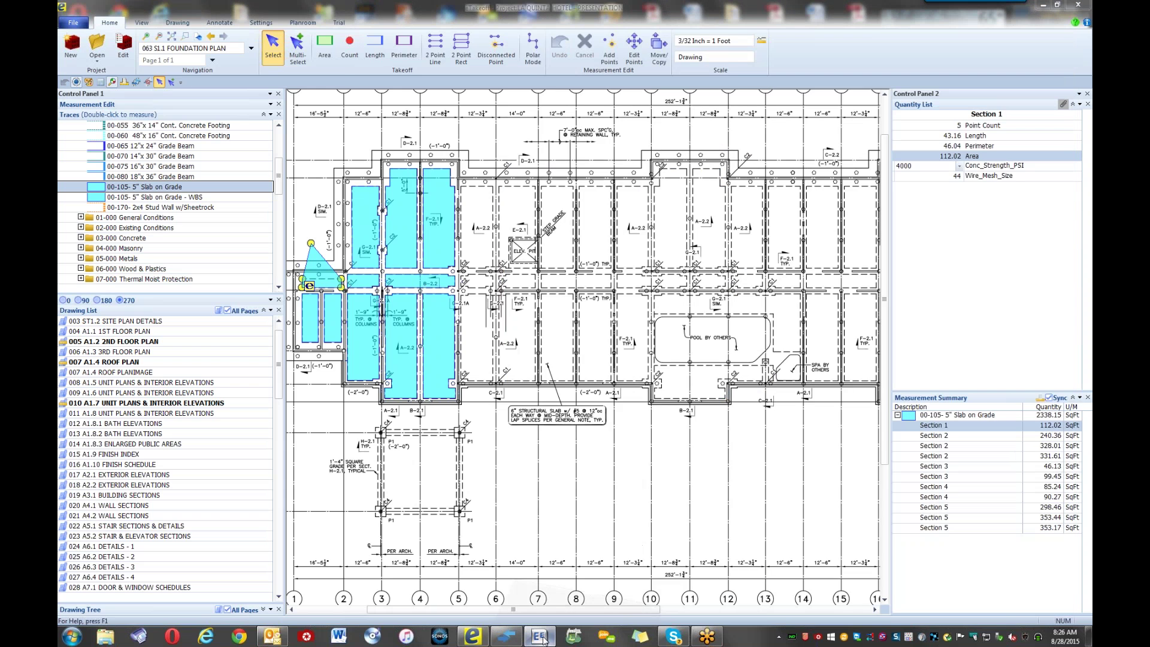
click(539, 636)
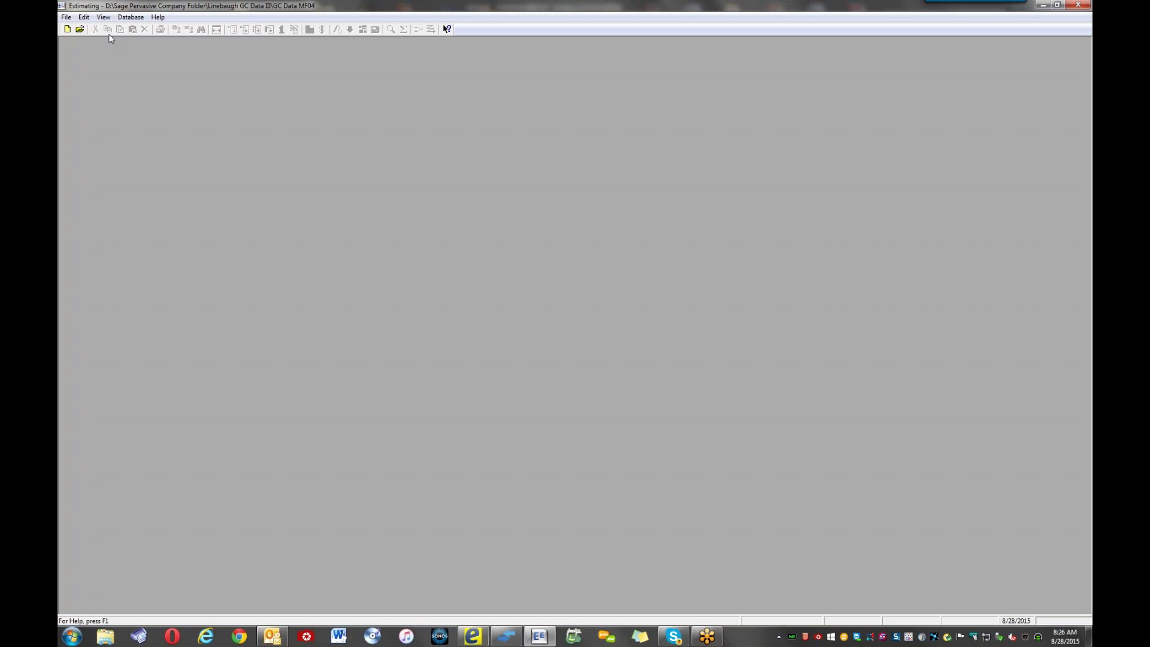
- Bring up the Select an estimate dialog on PEE FILES with La Quinta Building.PEE chosen
click(78, 31)
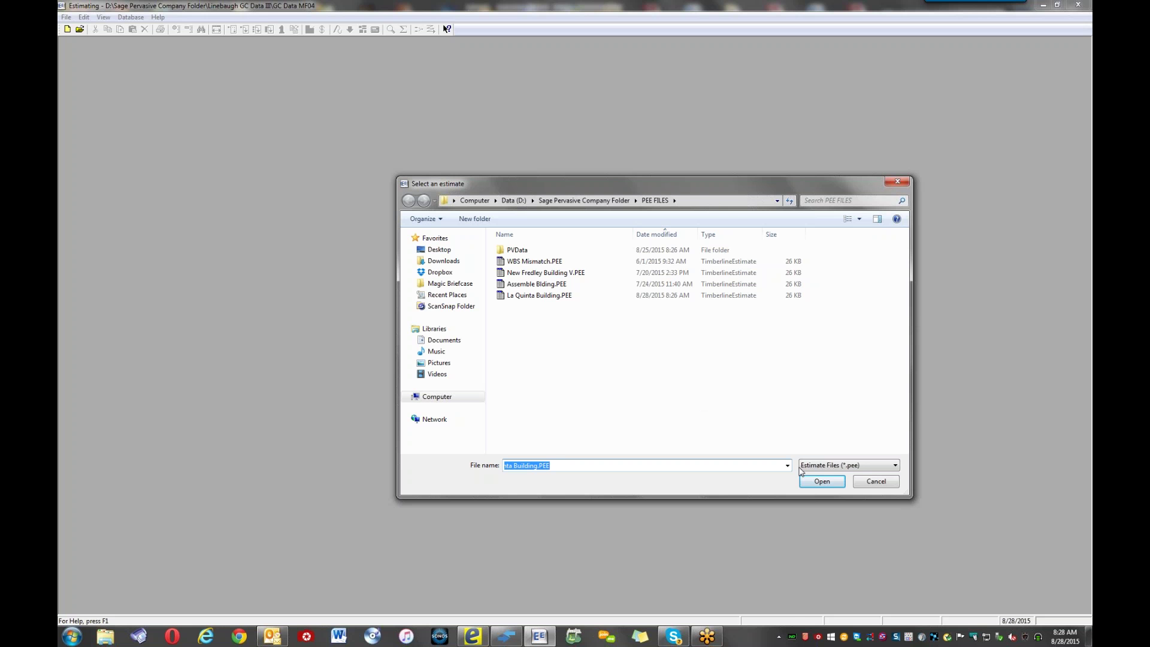
- Open La Quinta Building.PEE in the Assembly view and scroll through the slab assemblies
click(825, 480)
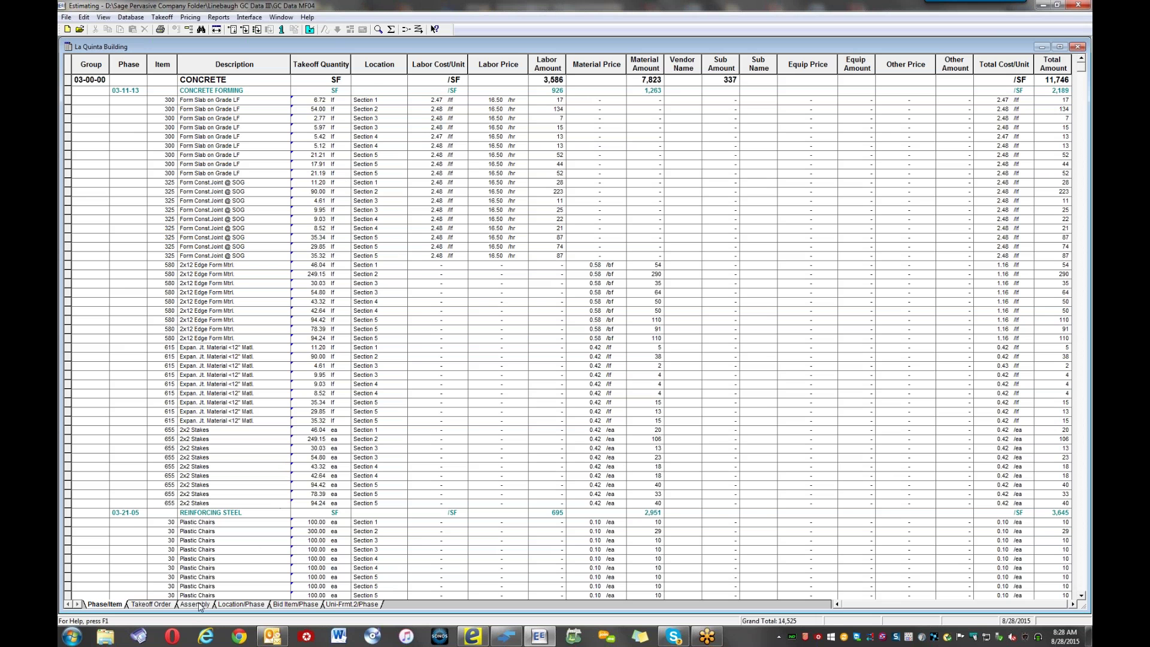
click(198, 604)
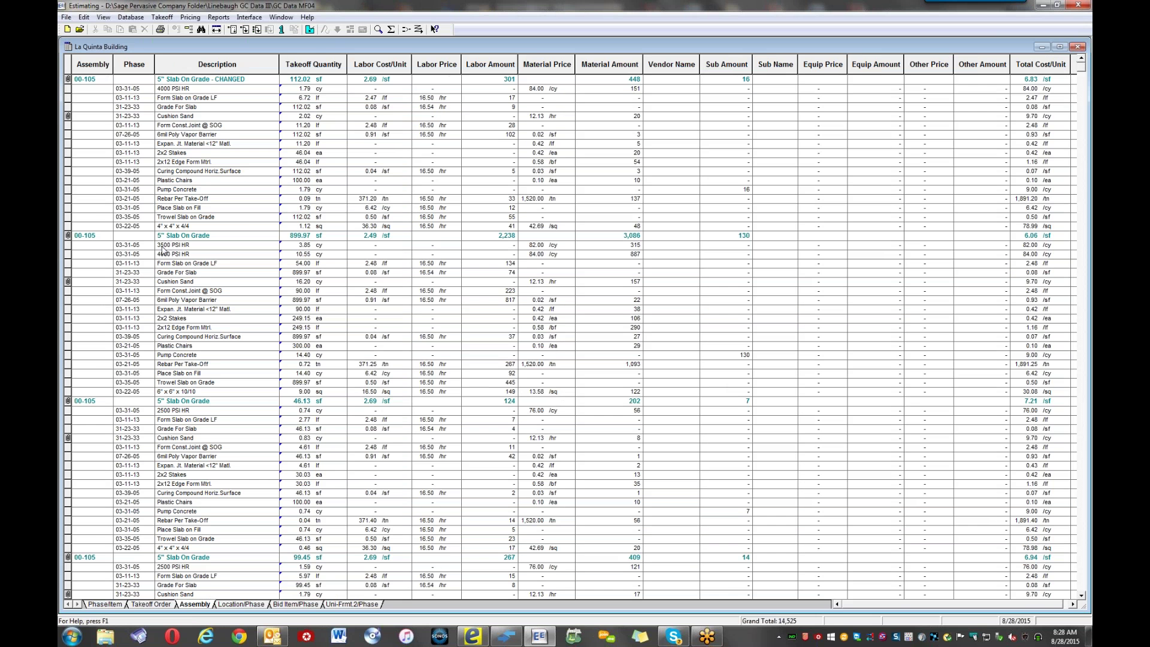
scroll(161, 251, down, 18)
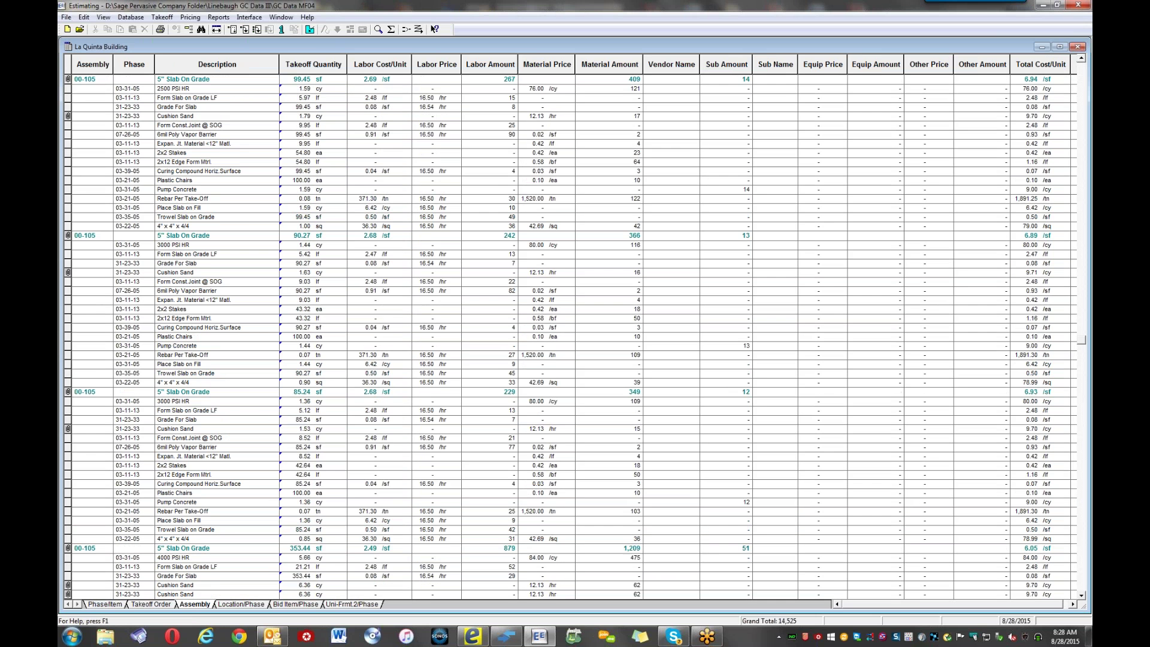
scroll(242, 401, up, 18)
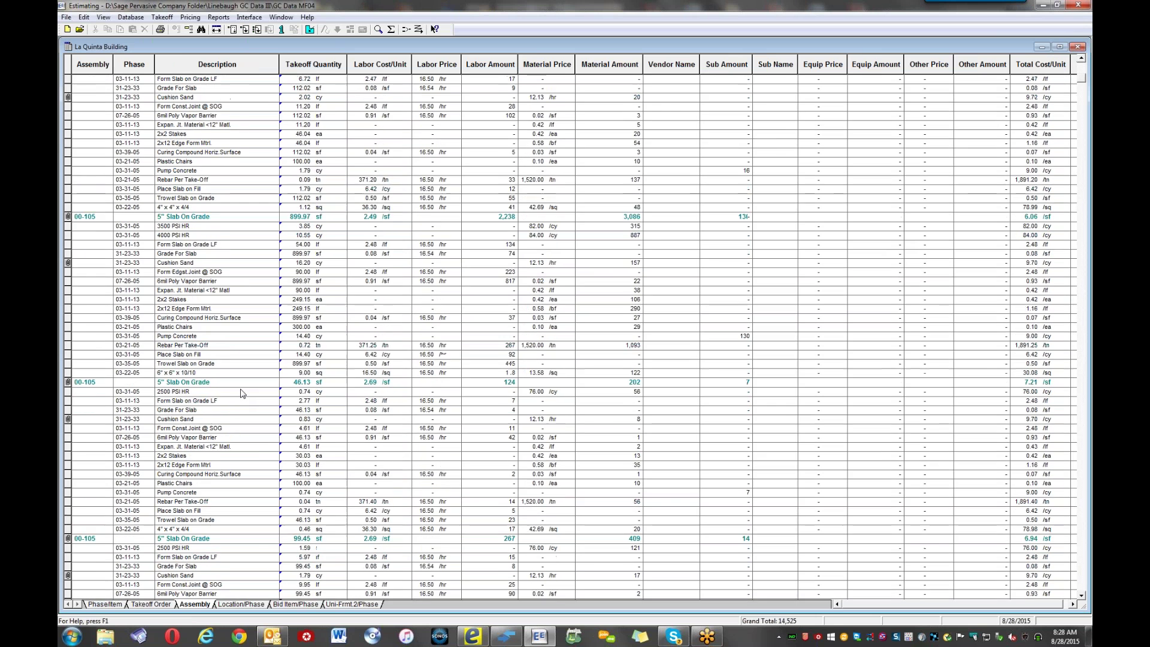
right_click(200, 236)
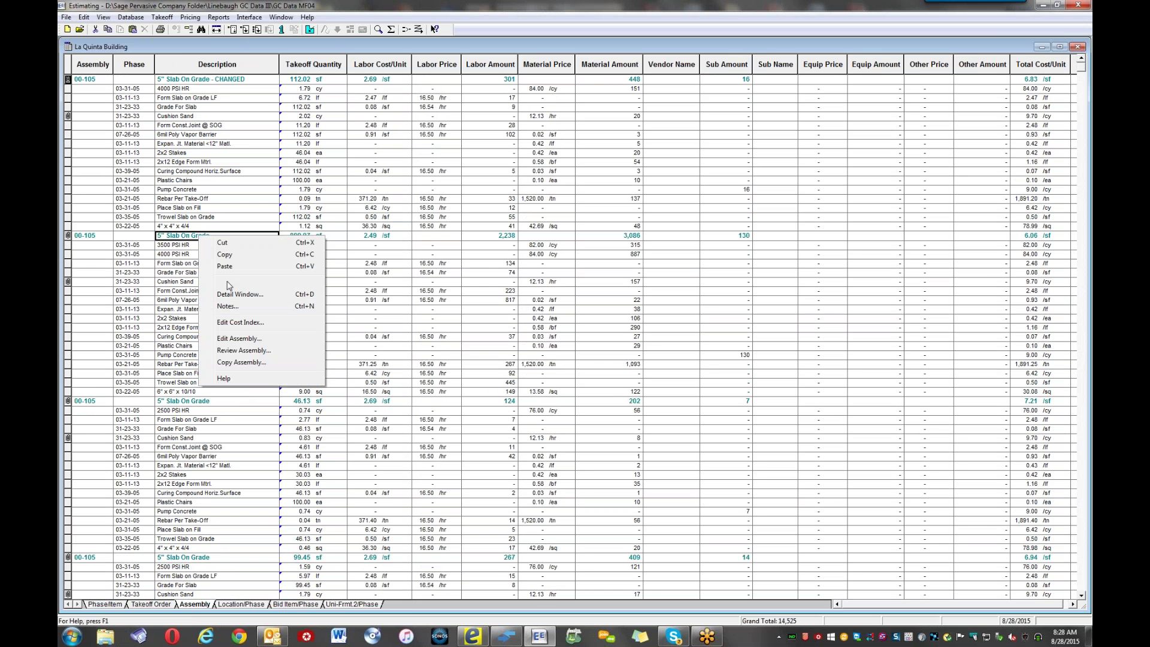
click(238, 352)
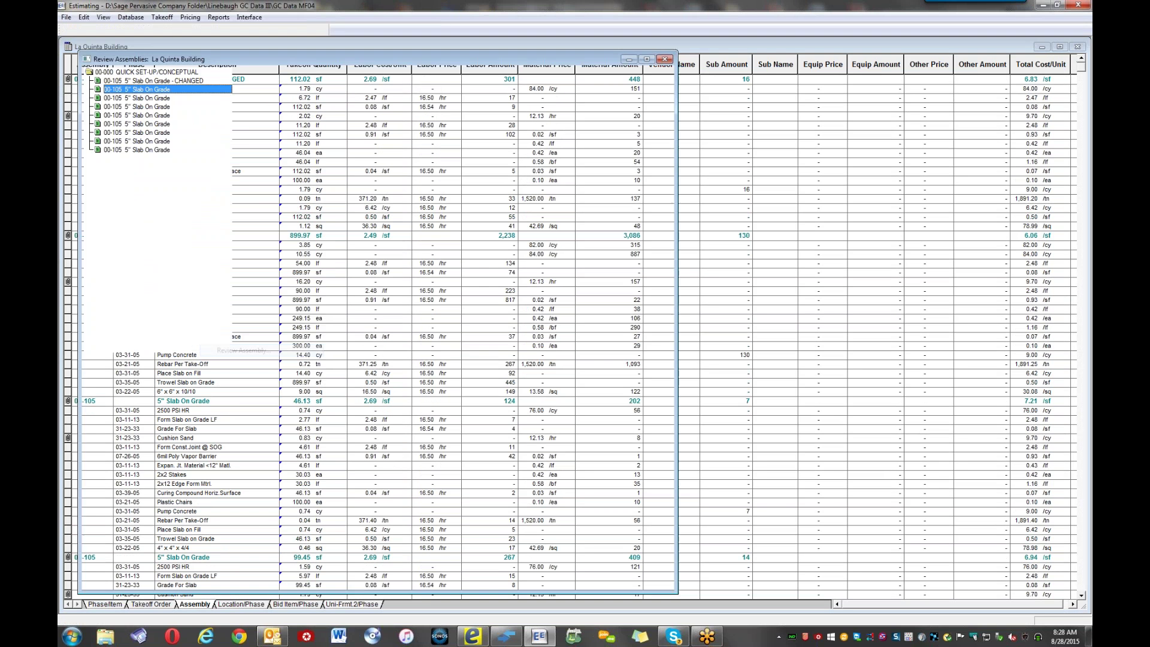
click(159, 90)
click(166, 98)
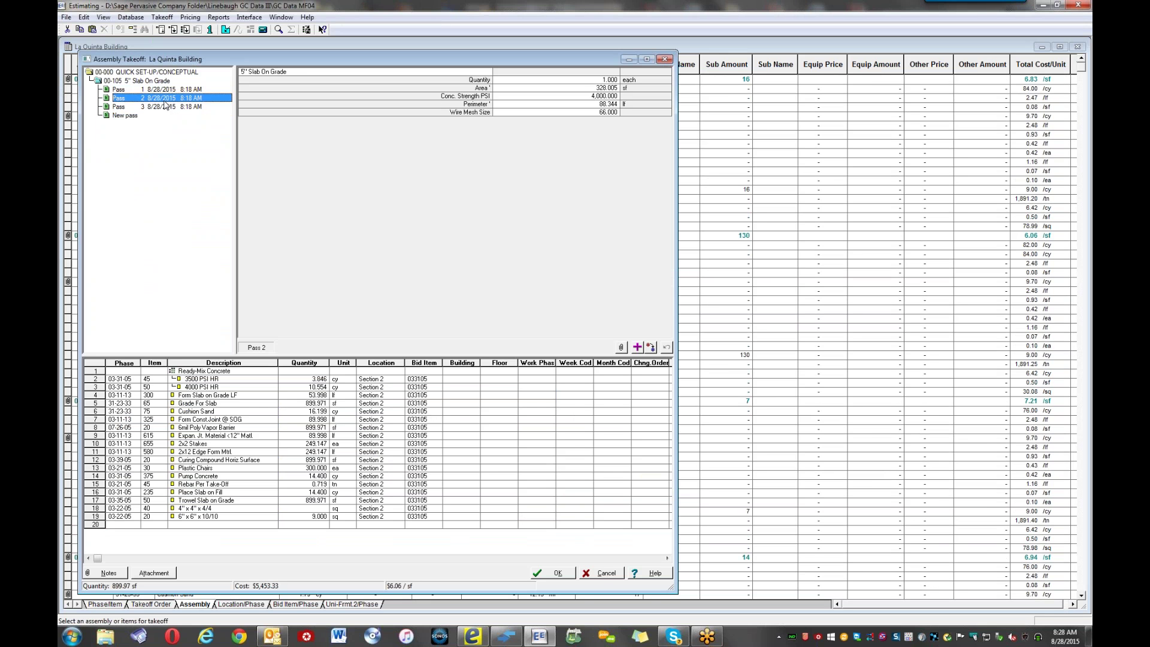
click(171, 105)
click(171, 98)
click(173, 89)
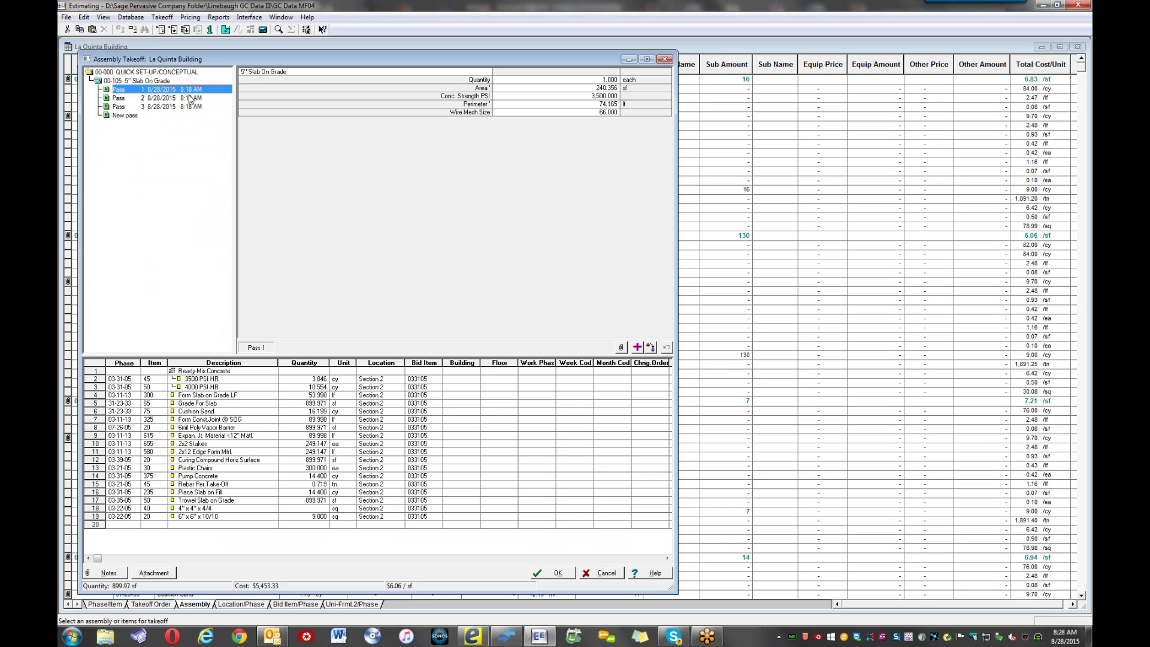
click(178, 99)
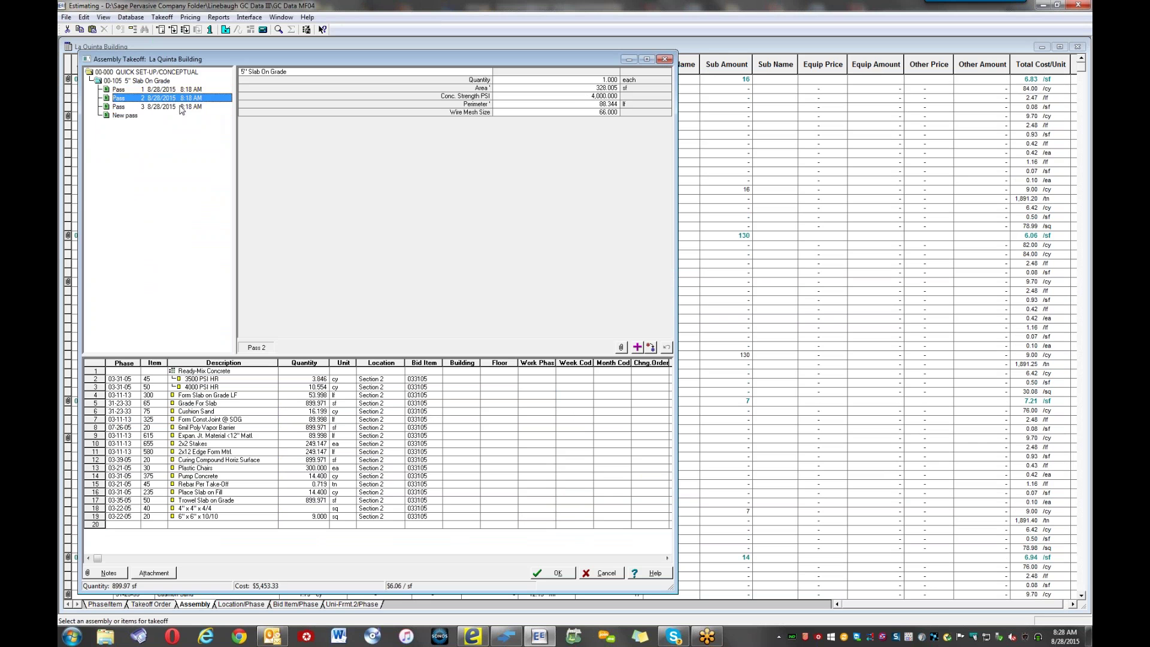
click(183, 107)
click(181, 100)
click(181, 90)
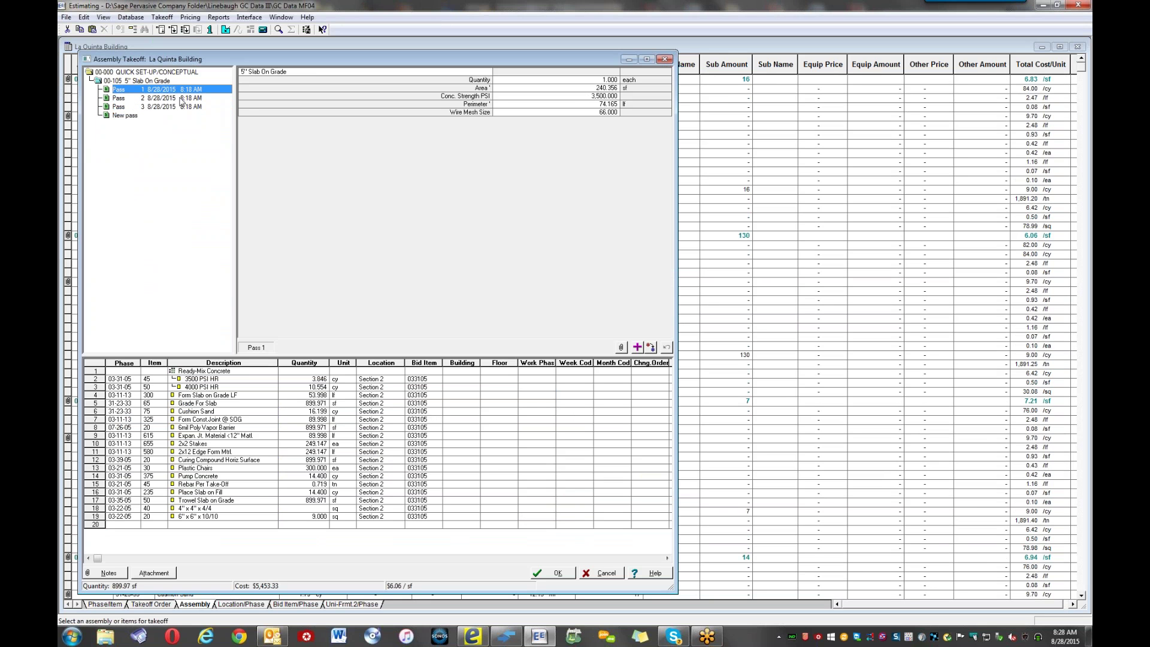
click(182, 106)
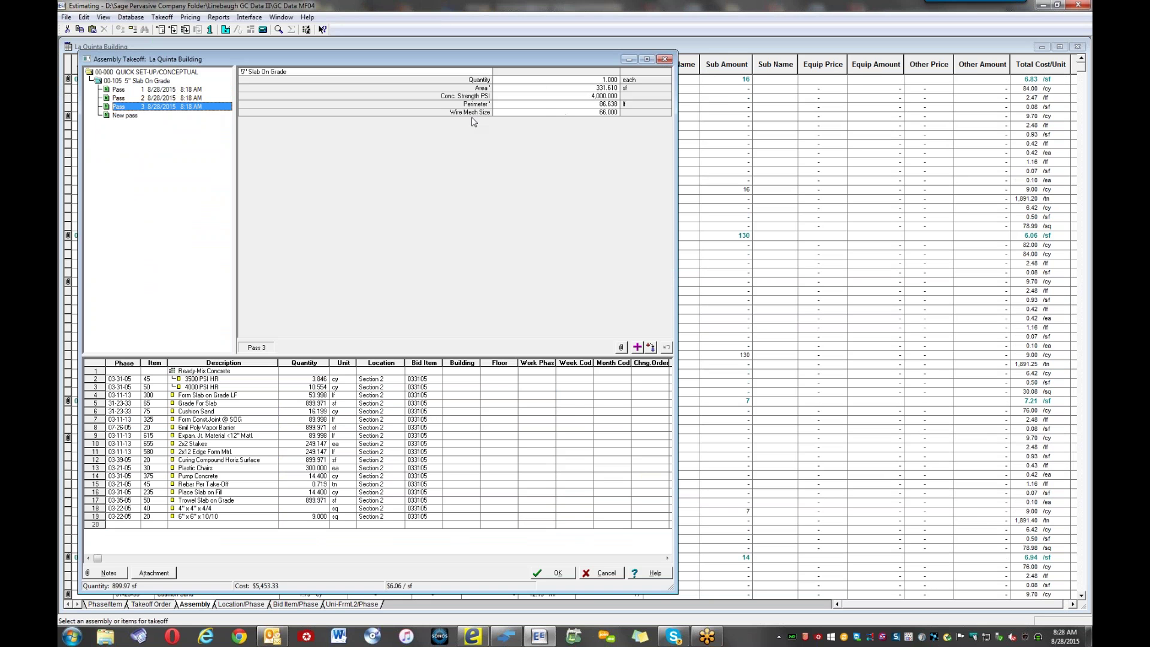
click(193, 97)
click(196, 90)
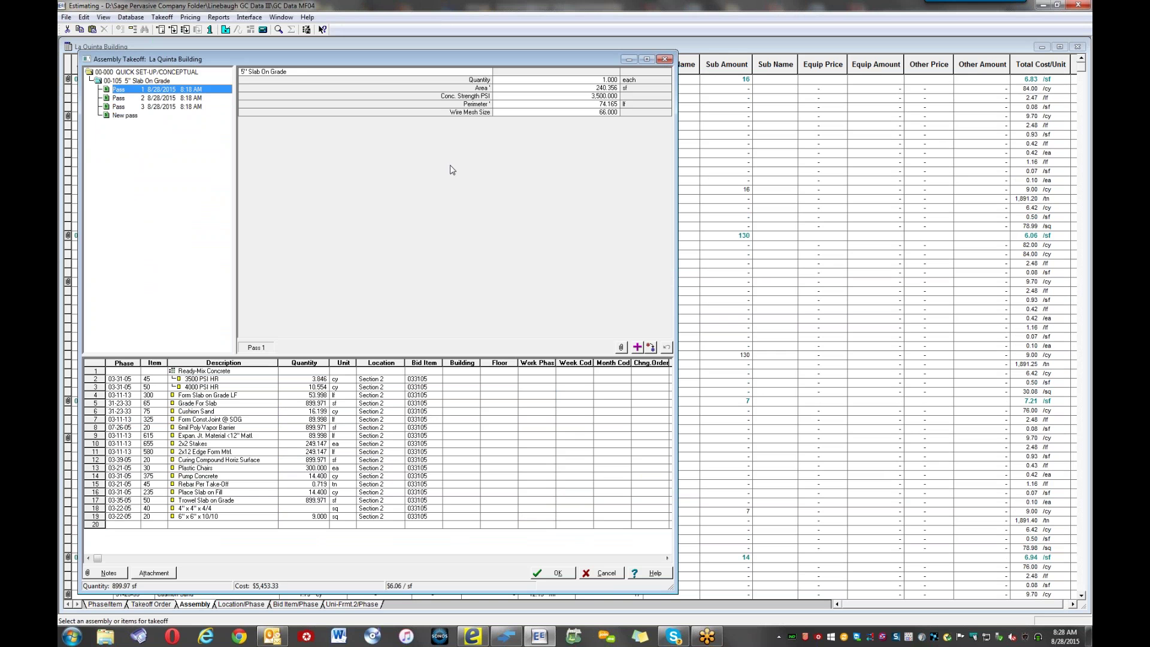
click(603, 576)
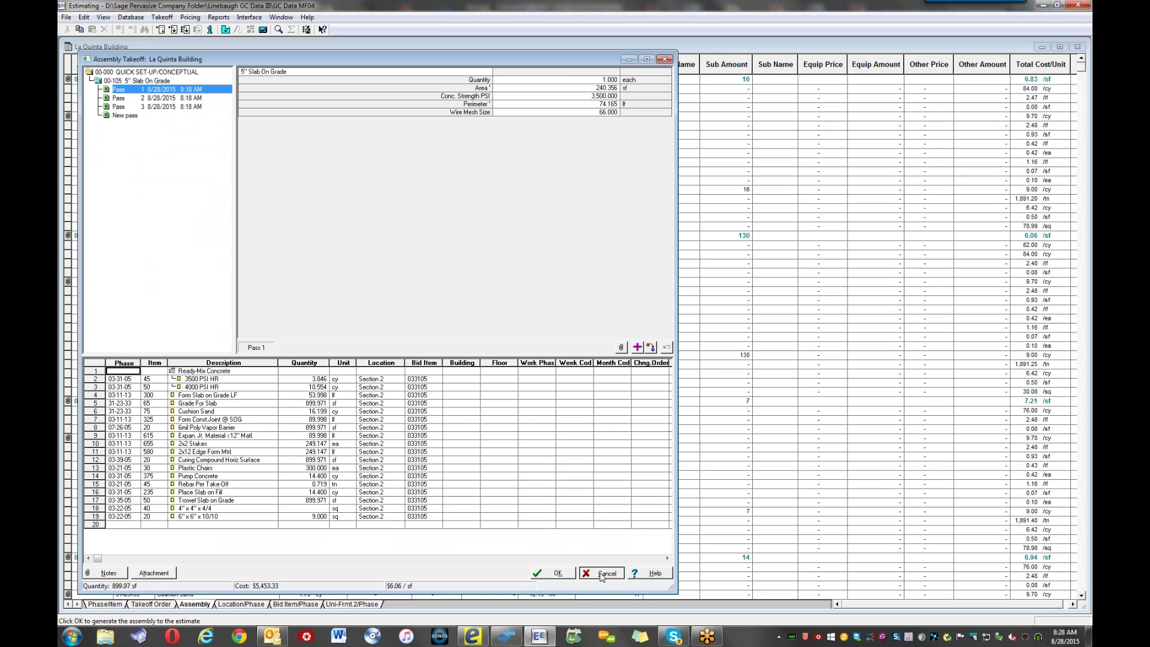
click(602, 573)
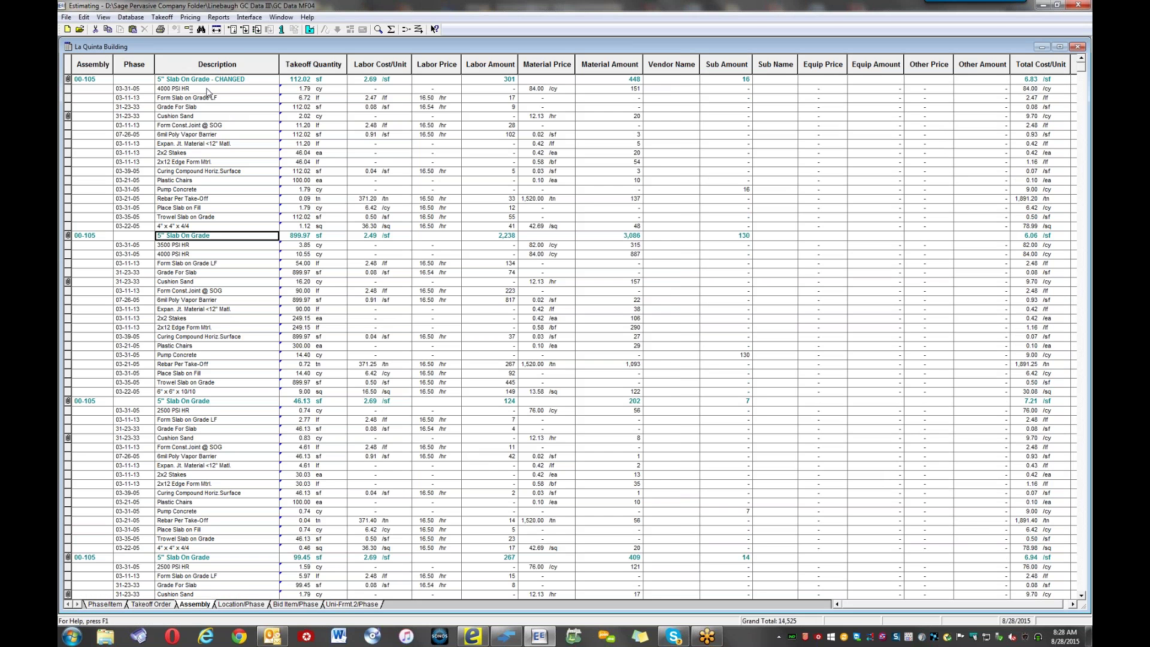
click(180, 80)
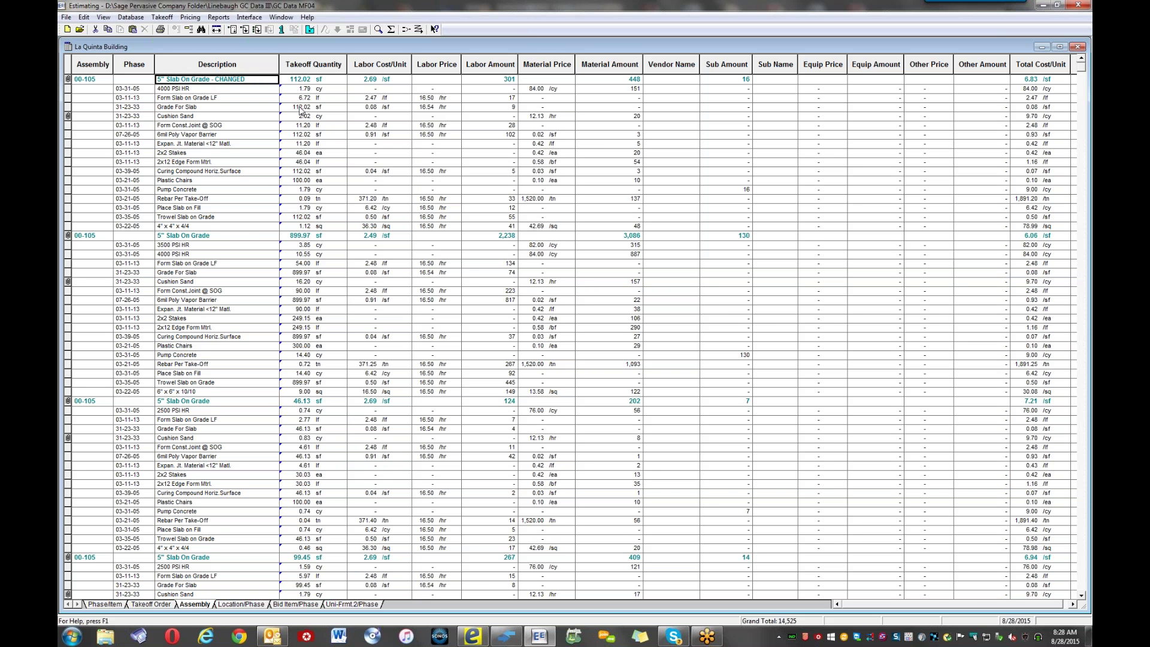
right_click(255, 79)
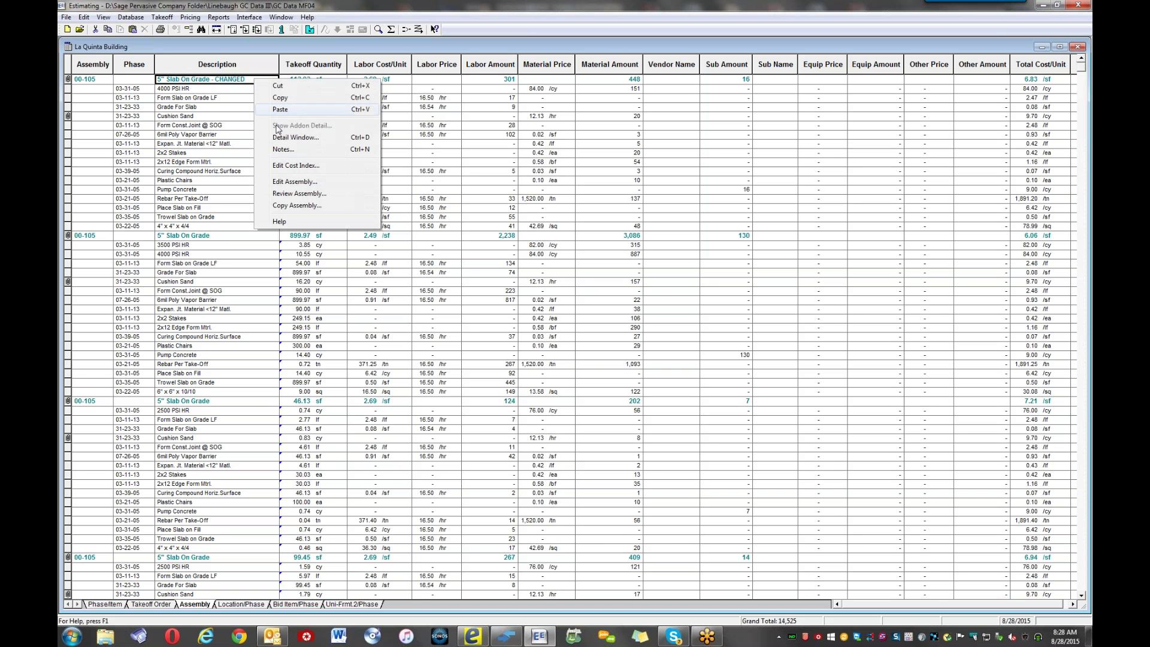
click(296, 194)
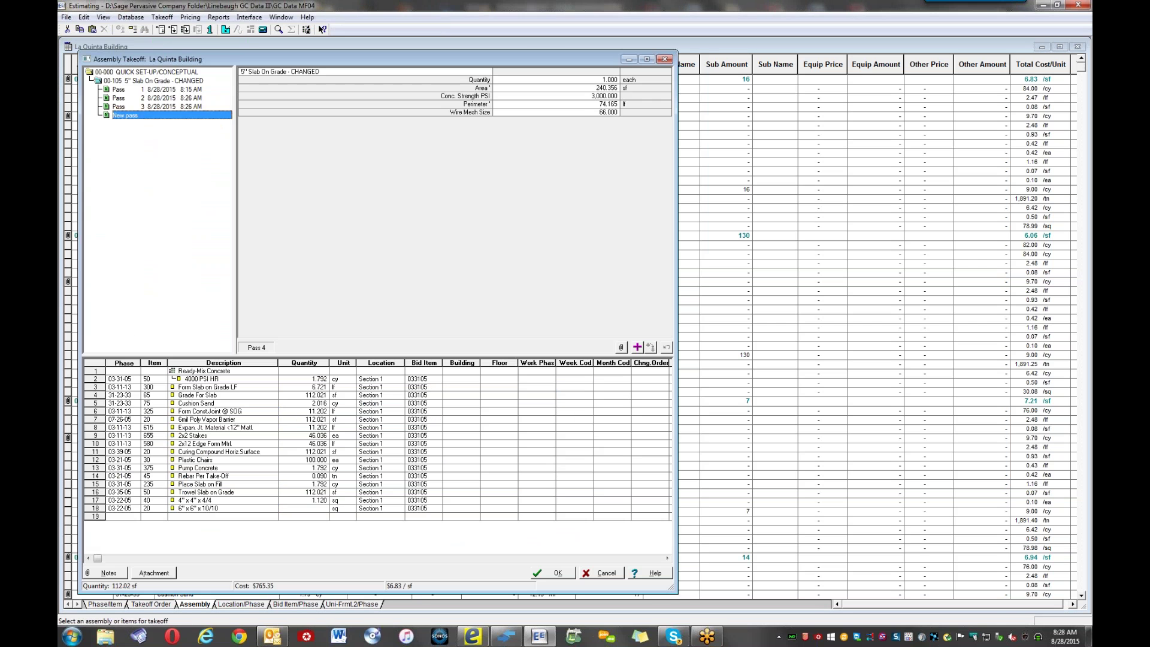
click(187, 90)
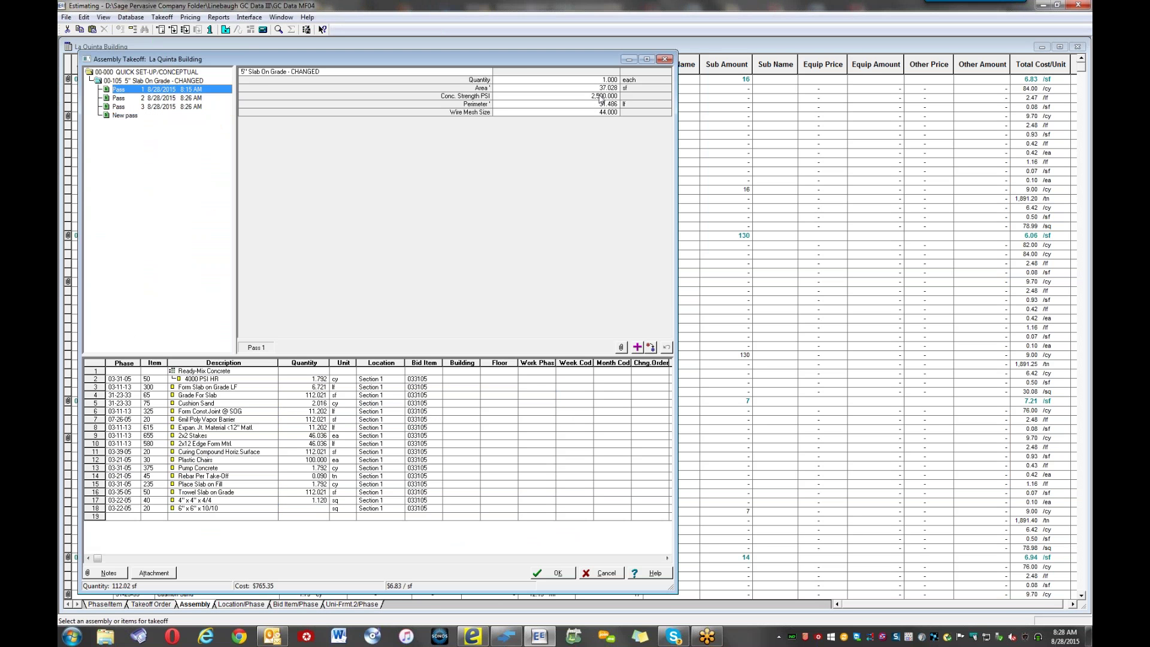
click(190, 98)
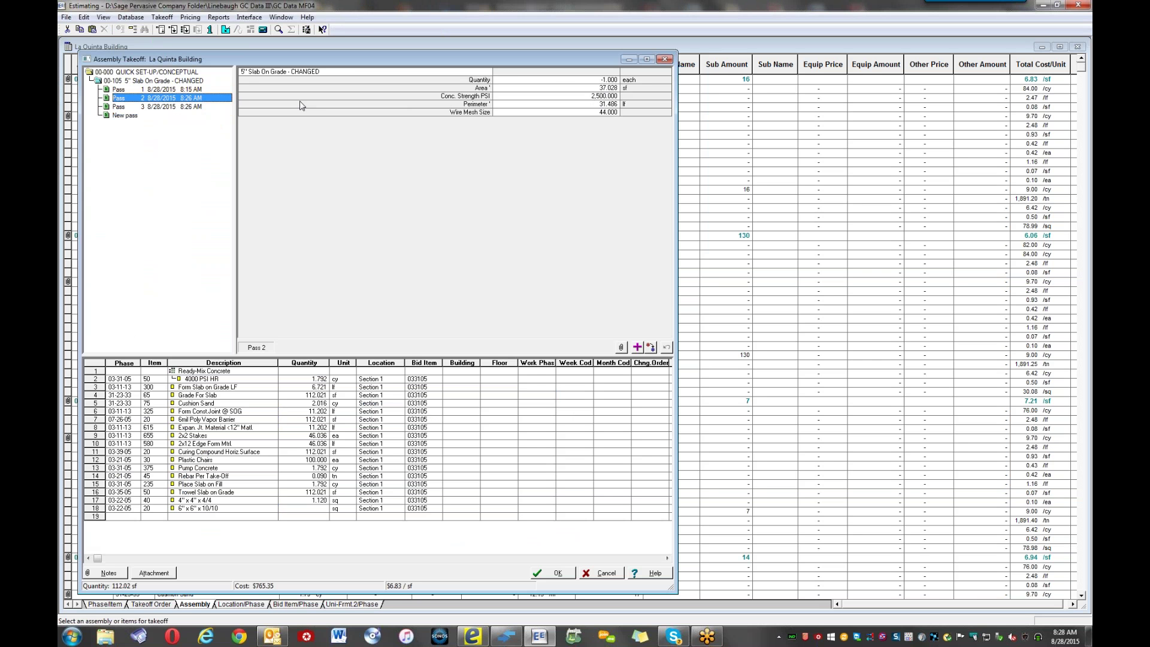
click(188, 107)
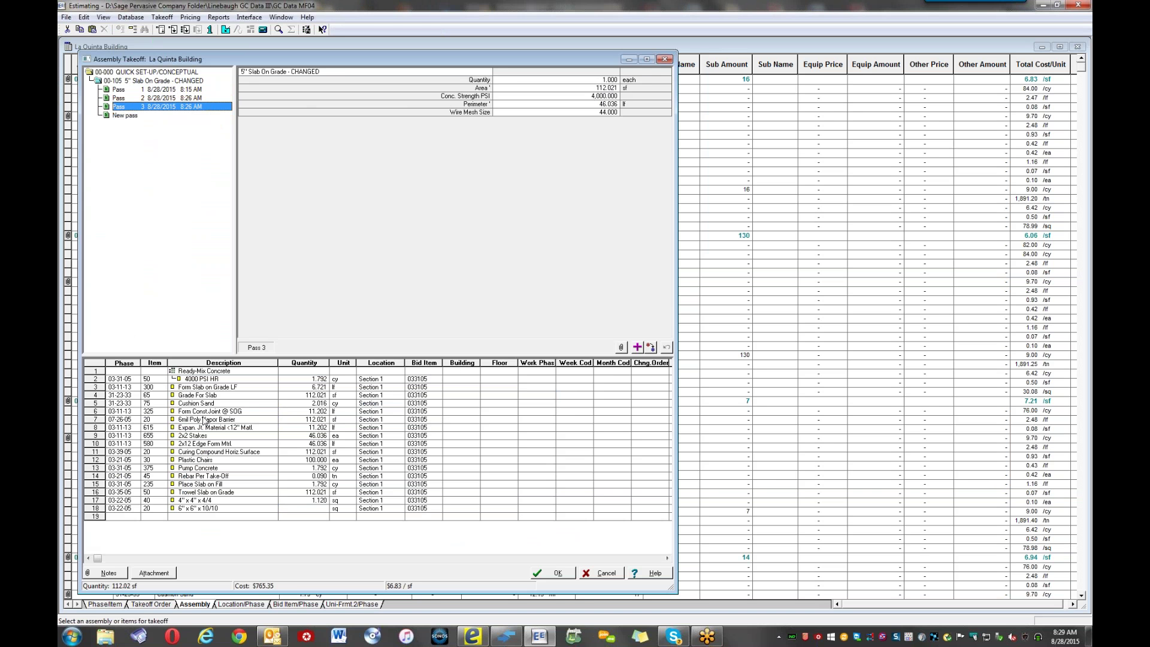
click(606, 574)
click(607, 573)
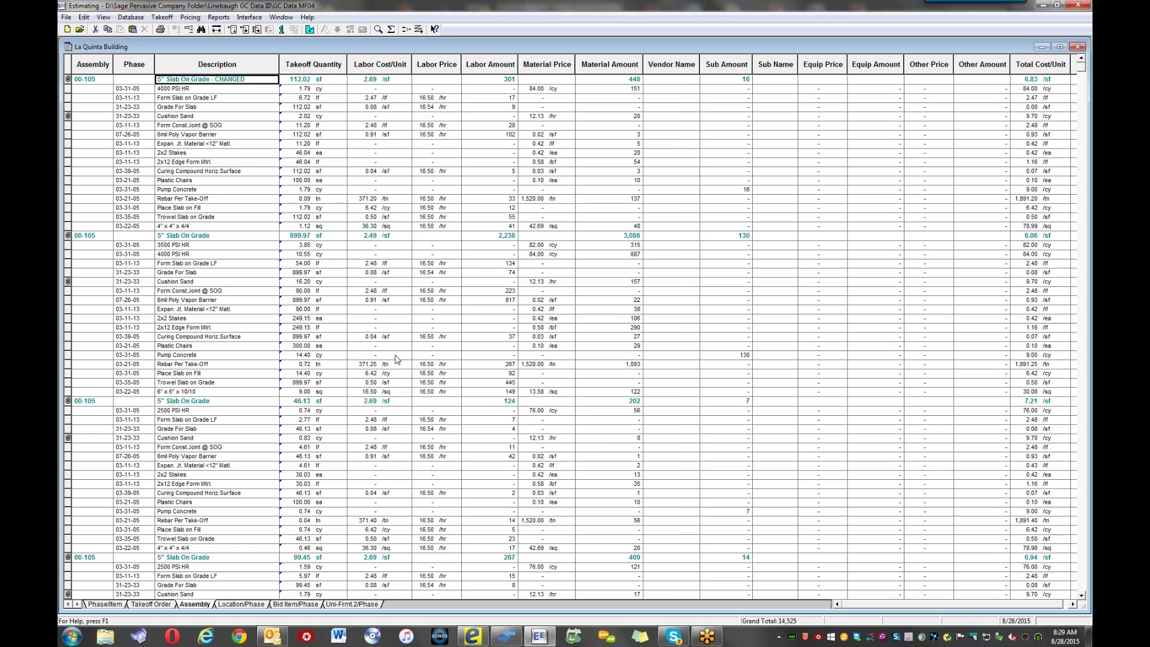
- Inspect the CHANGED slab's item quantities, from 4" x 4" x 4/4 up to 6mil Poly Vapor Barrier
click(284, 223)
click(286, 207)
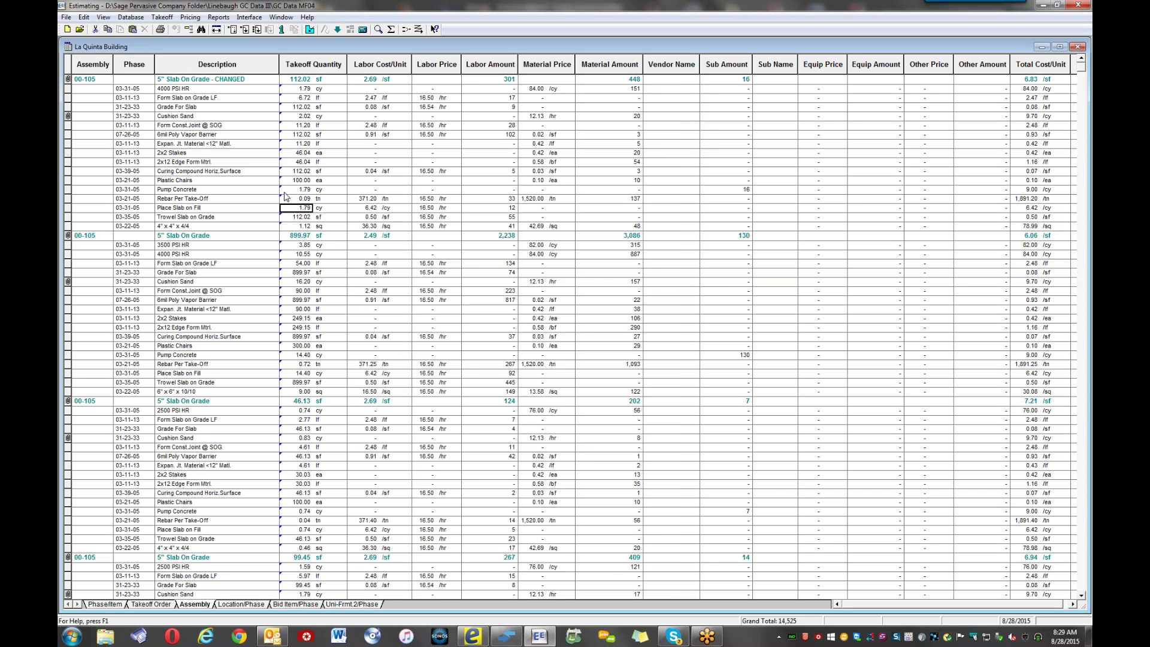
click(285, 191)
click(285, 173)
click(297, 181)
click(298, 136)
- Drill down from the Grade For Slab quantity to eTakeoff Bridge
click(301, 107)
right_click(302, 107)
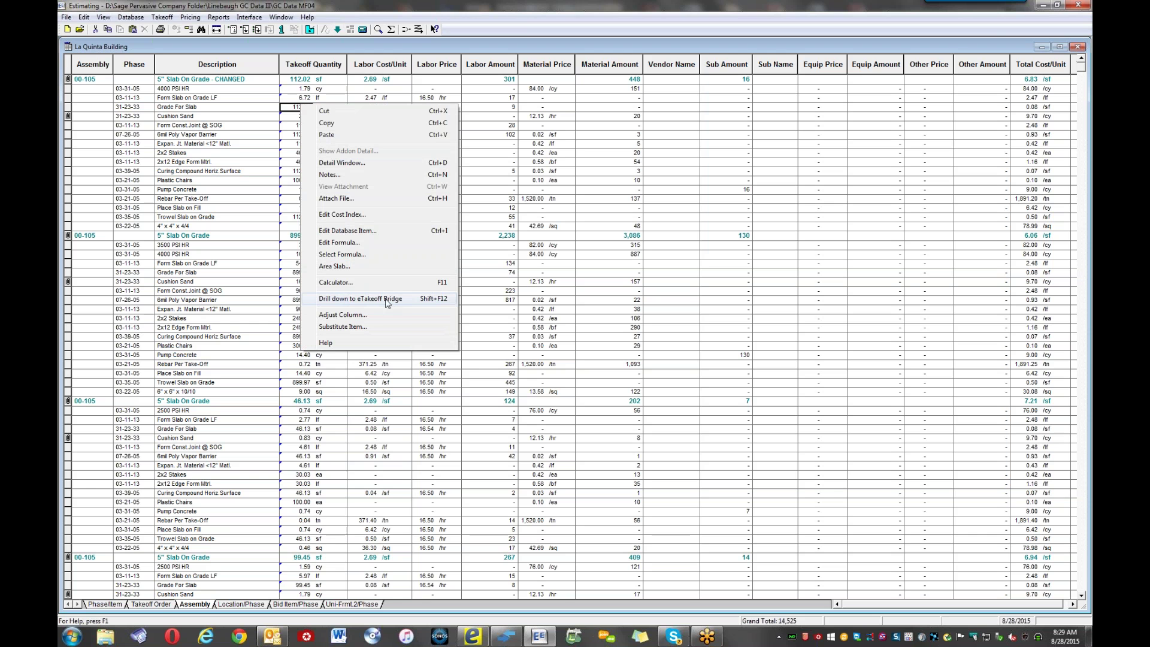
click(369, 302)
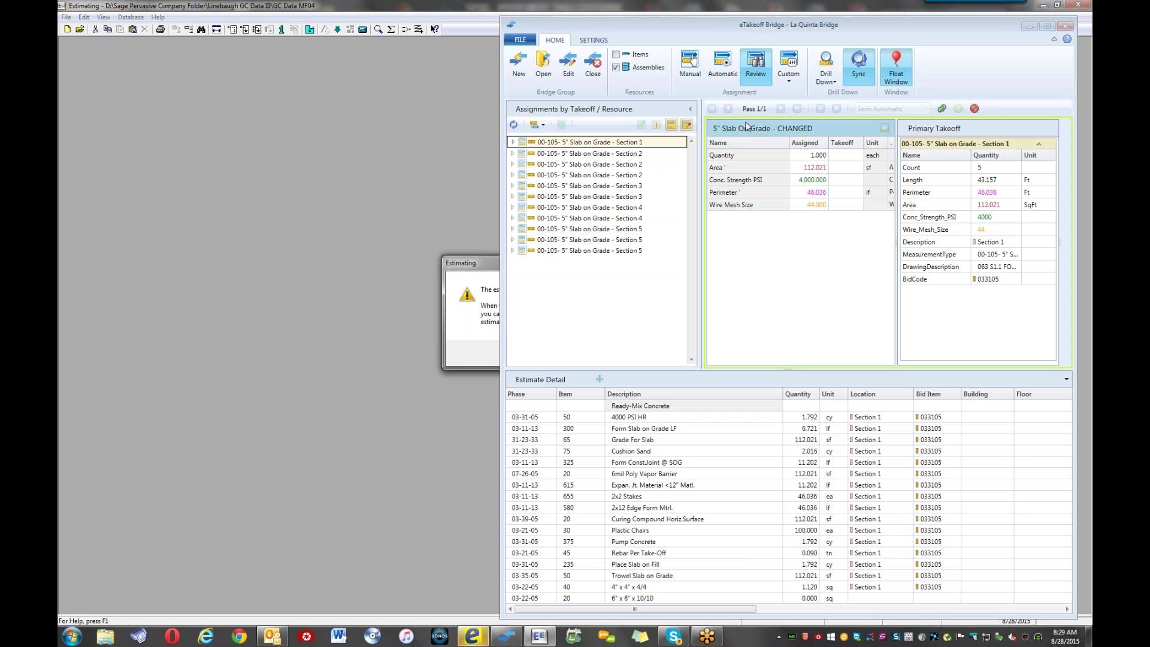
- Show the drawing with the Section 1 5" Slab On Grade - CHANGED areas highlighted
click(827, 60)
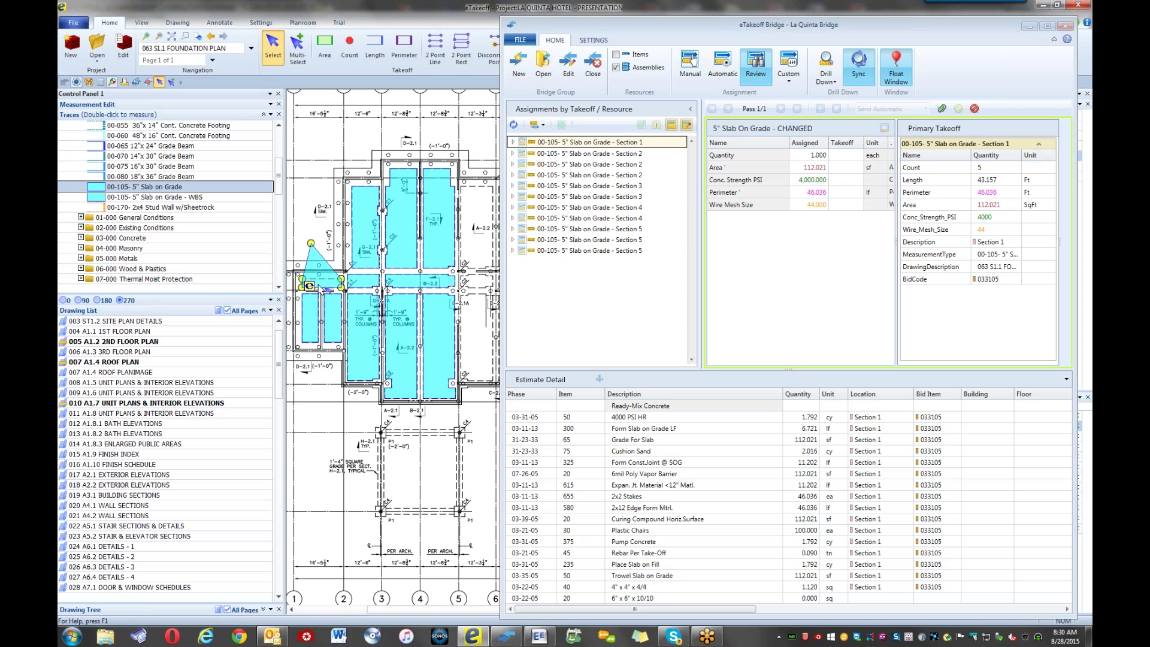
- Close the Section 1 slab assignment detail in the eTakeoff Bridge, leaving it empty
mouse_move(322, 287)
click(972, 111)
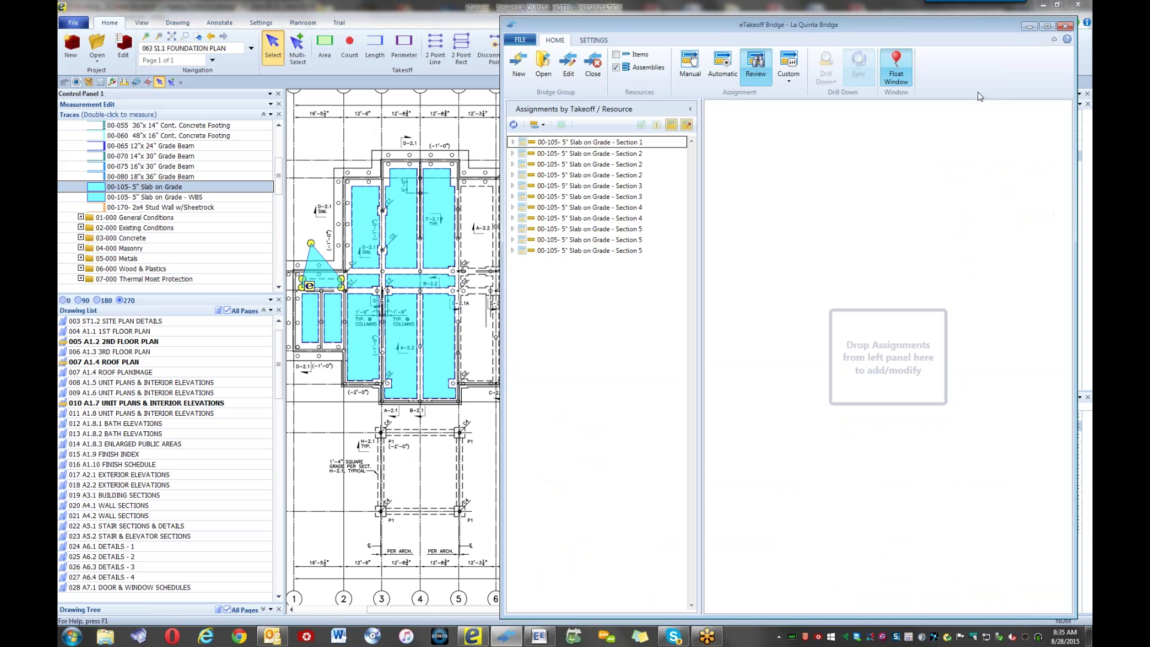
- Minimize the Bridge to show the foundation plan with the 5" slab's Section 1 area (112.02 SqFt)
click(1029, 27)
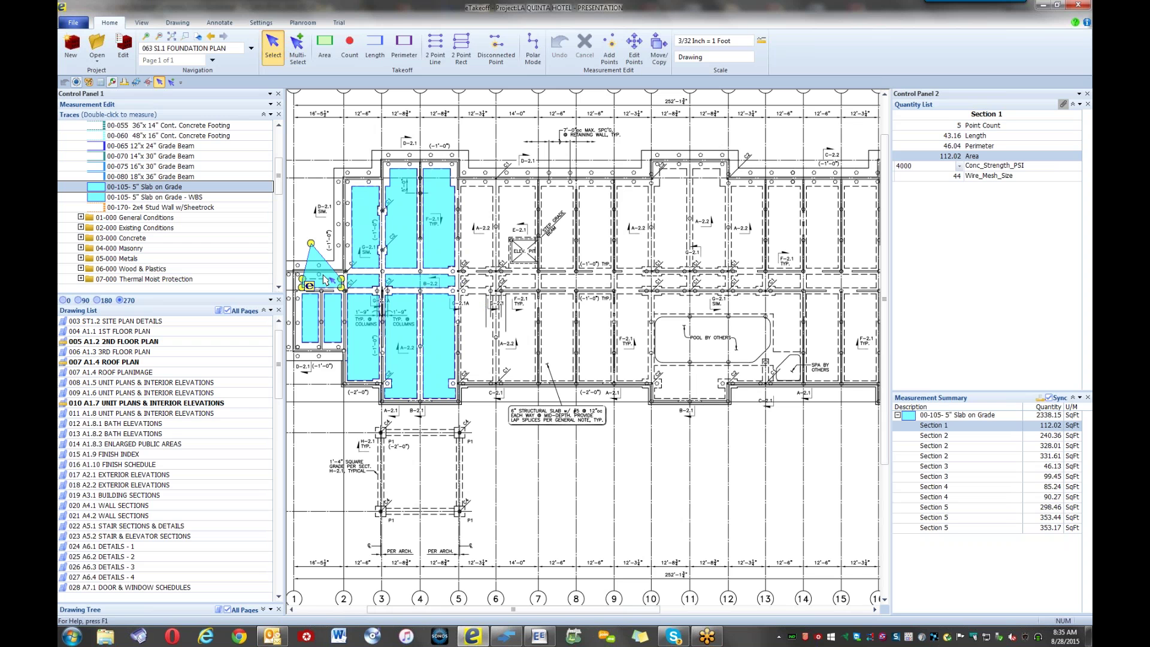
mouse_move(324, 280)
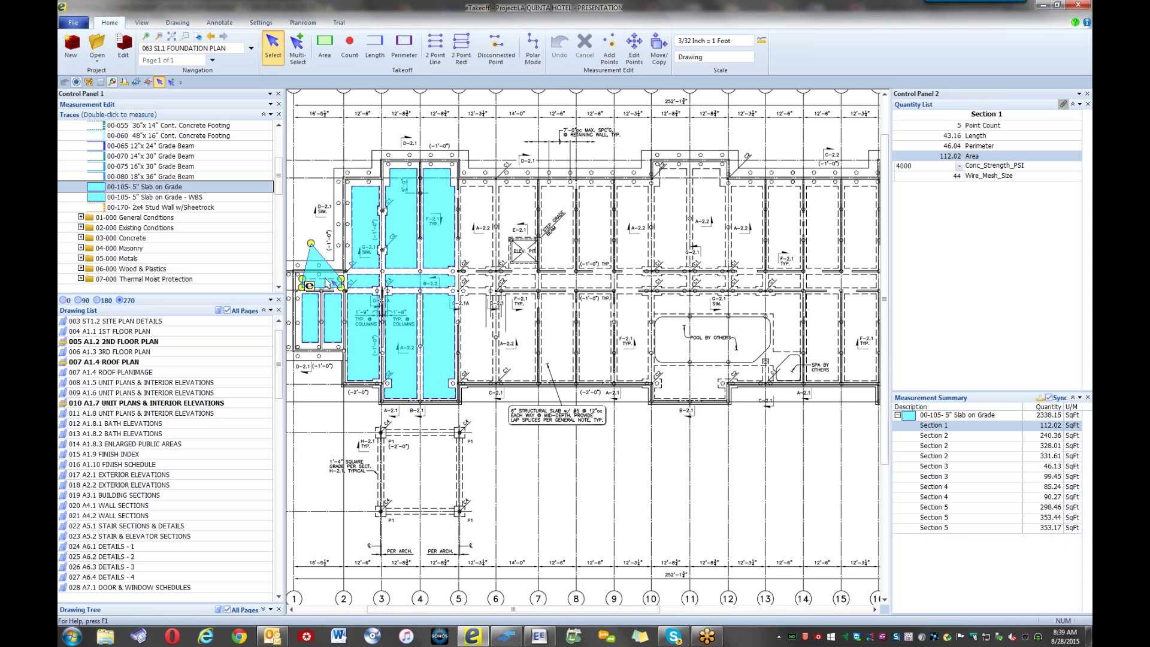
- Close the LA QUINTA HOTEL - PRESENTATION project from the File menu
mouse_move(707, 639)
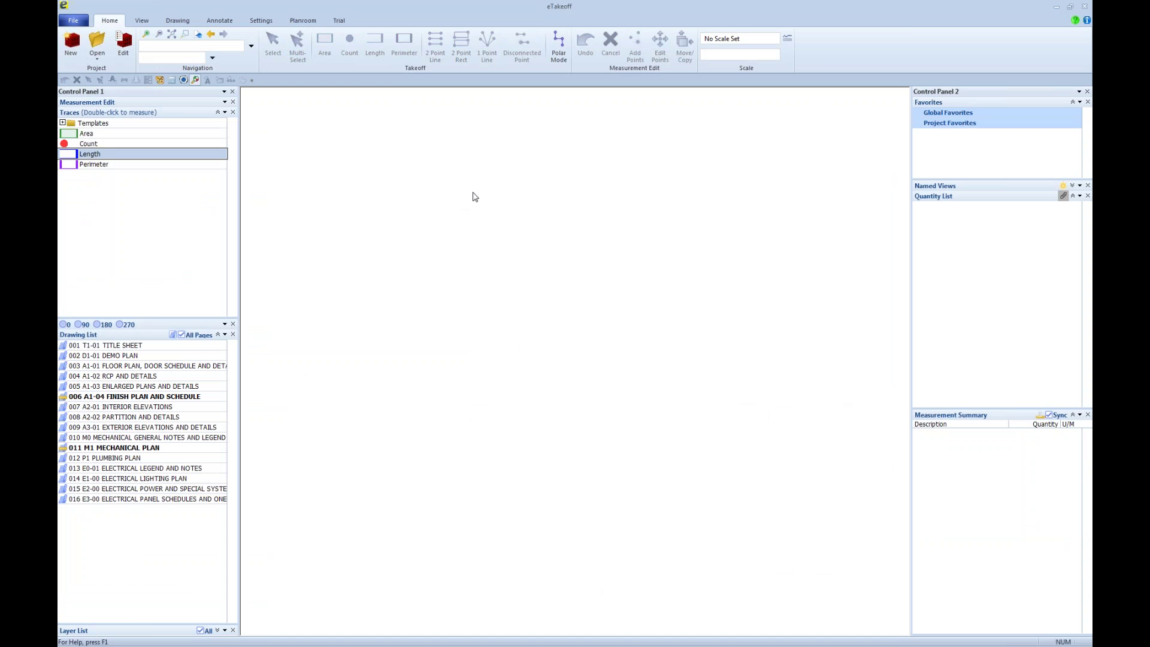
- Collapse the Favorites panel and show the saved-projects list from Academy Bank Demo through Welton
click(1073, 103)
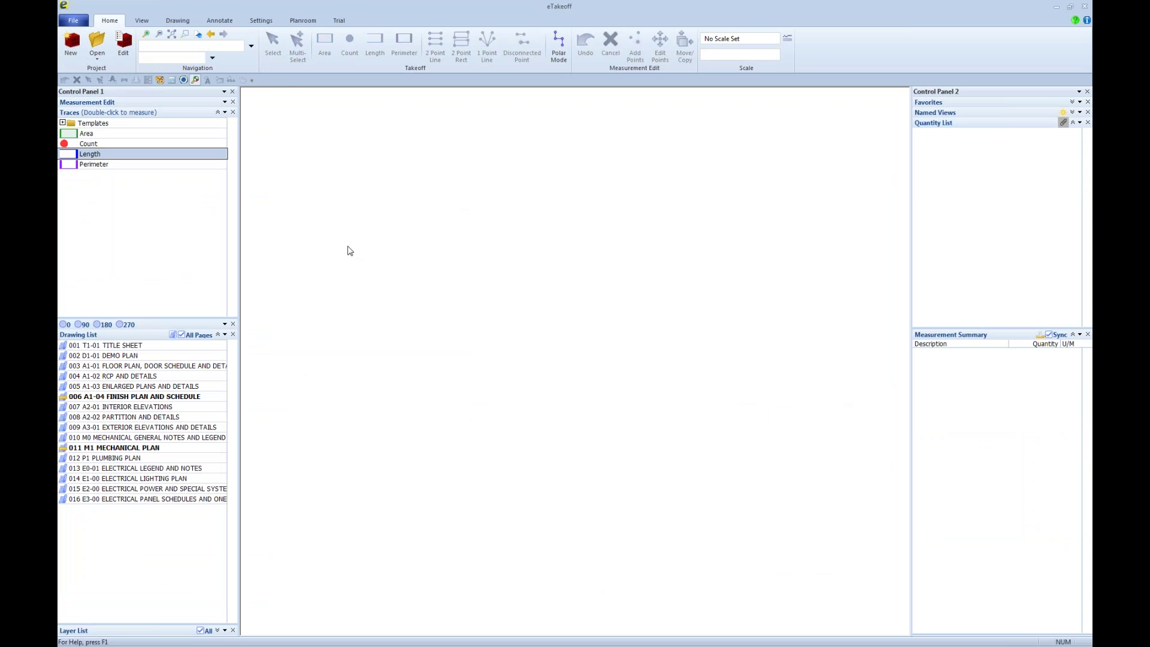
click(98, 44)
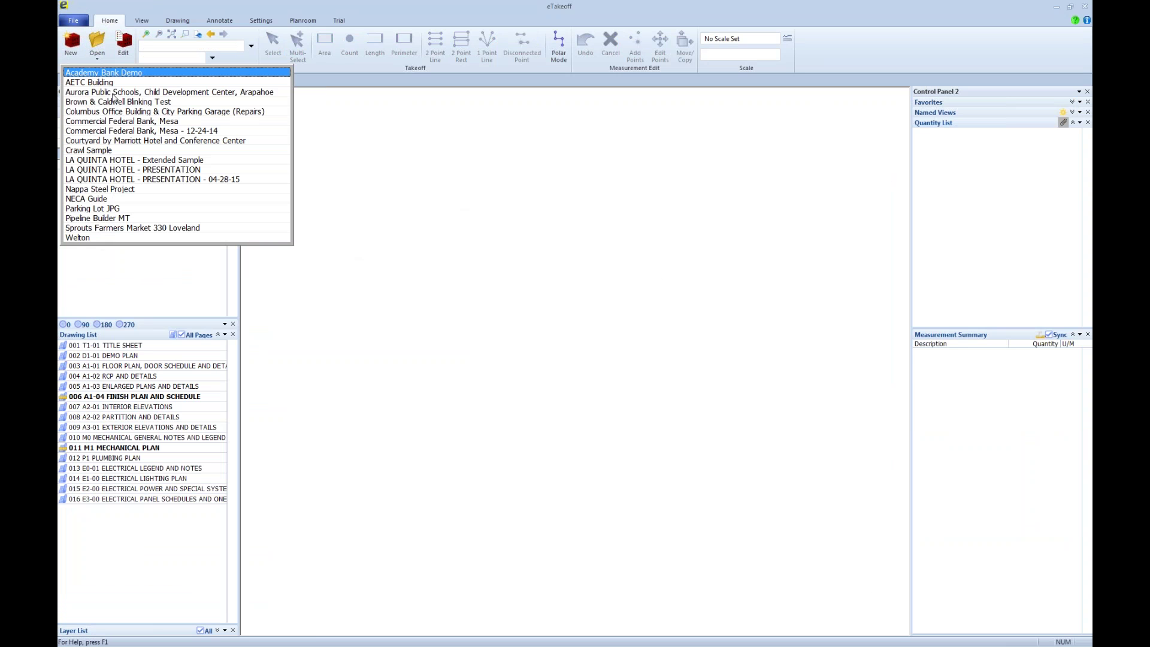
- Close the project list to reveal the Extended Sample's 078 M1.1B 1ST FLOOR PLAN HVAC sheet
click(369, 138)
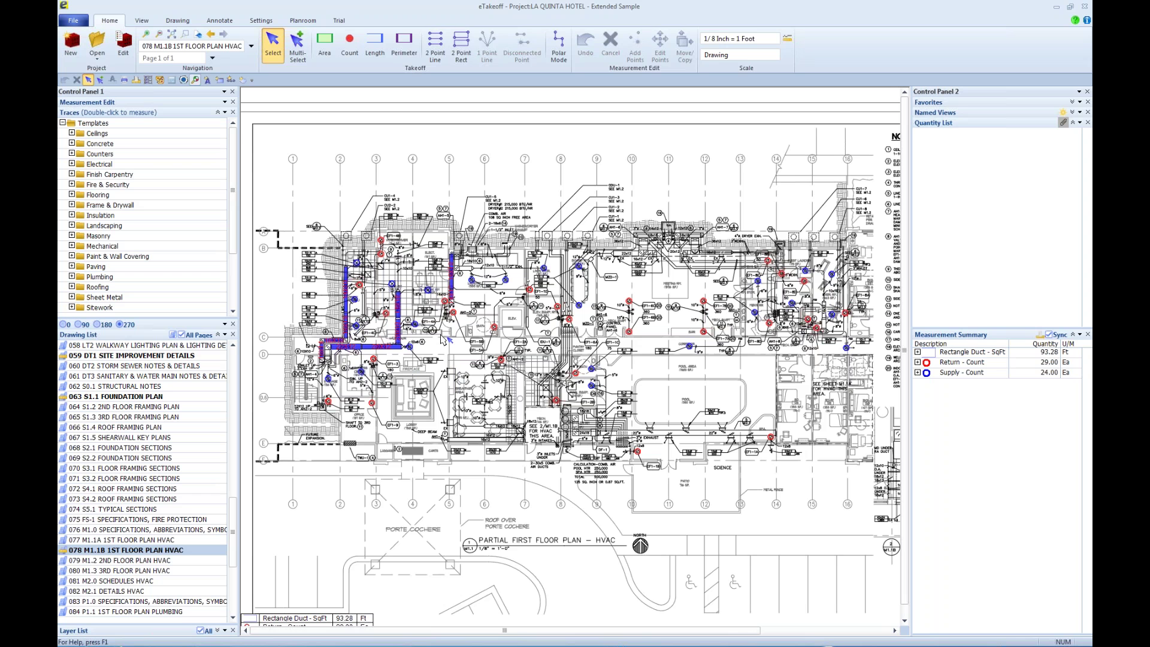
- Expand the Mechanical duct and count templates, then zoom in on the lobby ductwork
click(72, 245)
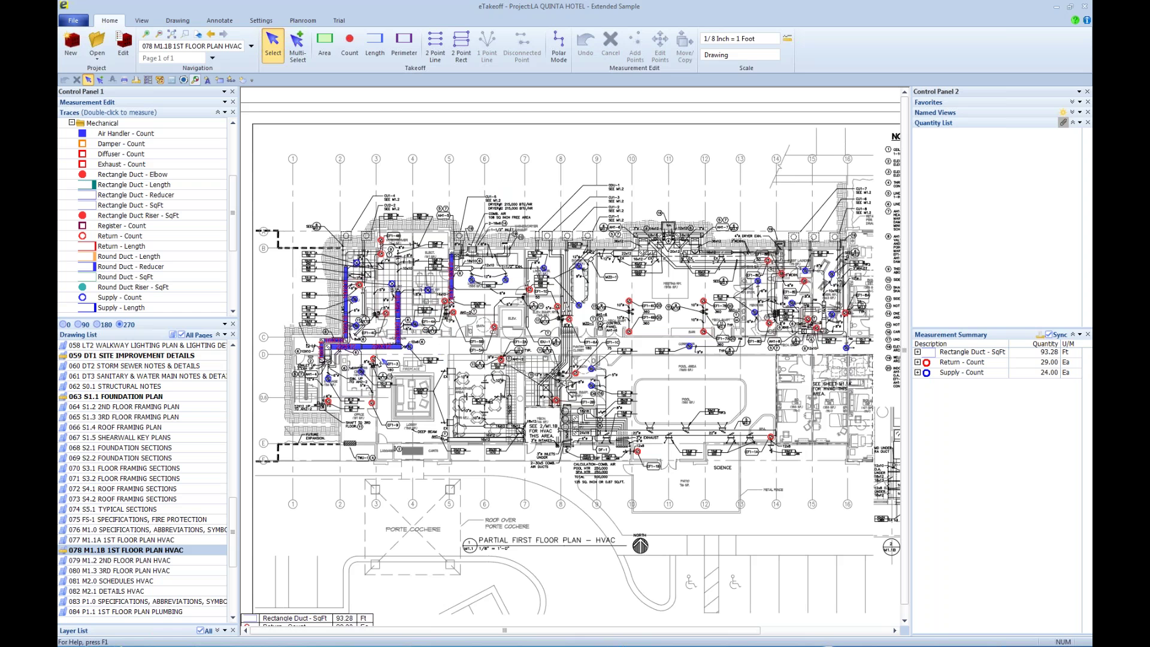
scroll(382, 362, up, 1)
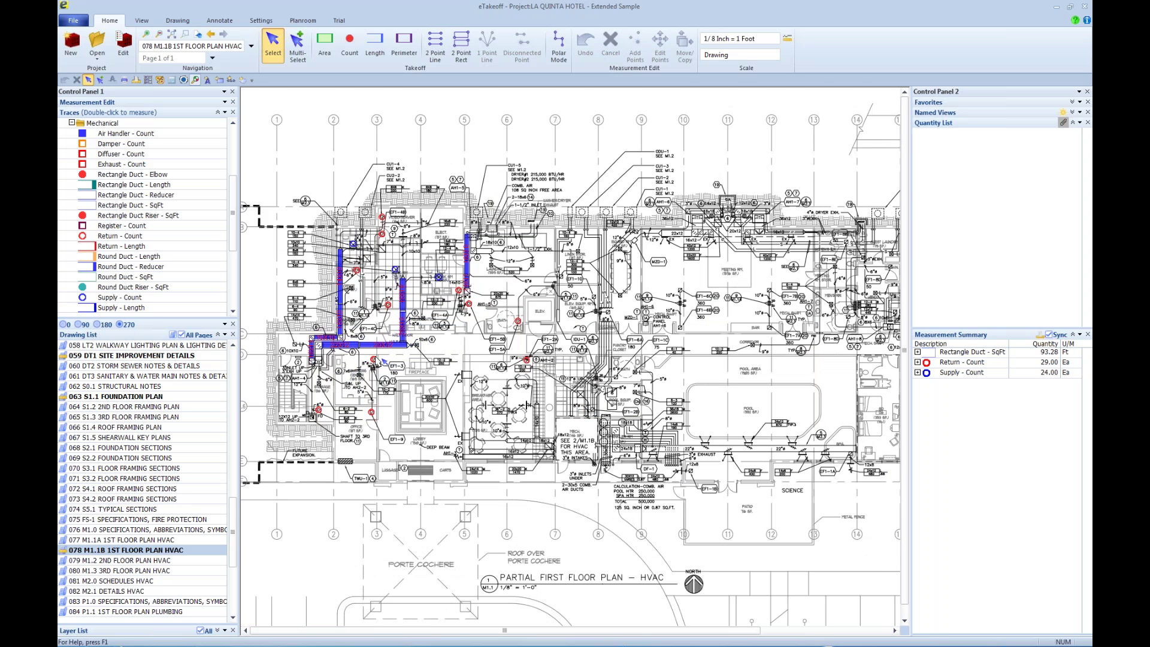
scroll(382, 361, up, 3)
drag(343, 368, 424, 375)
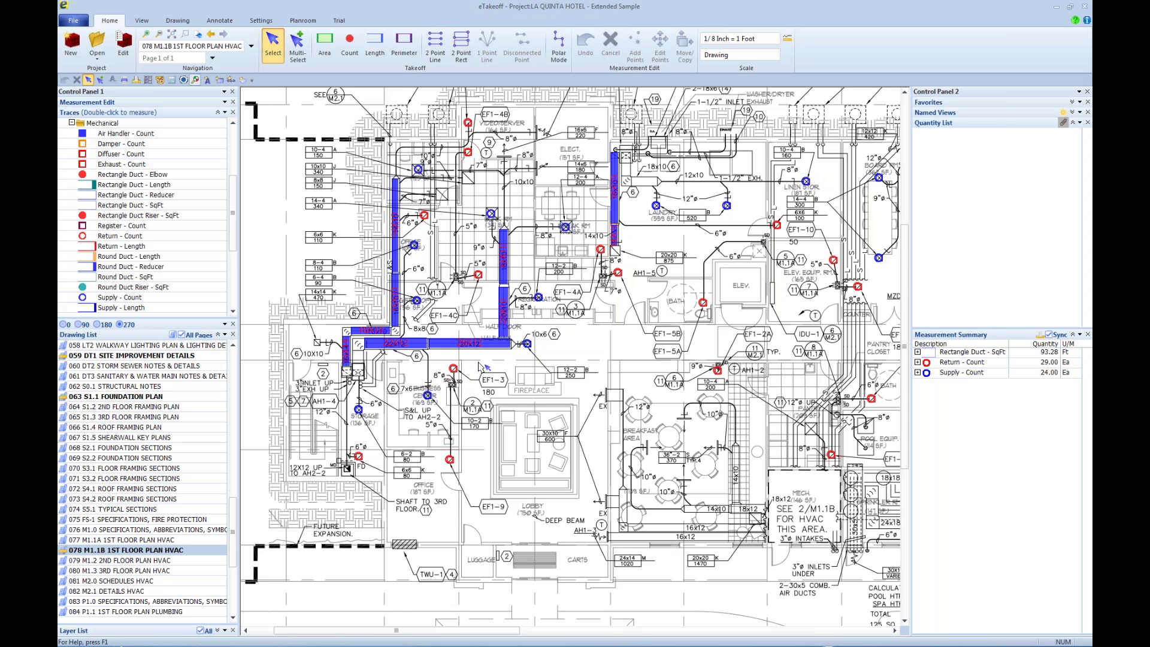
- Select the 20X12 duct run (13.73 ft, 73.24 sq ft) and enlarge the Traces tree
click(486, 344)
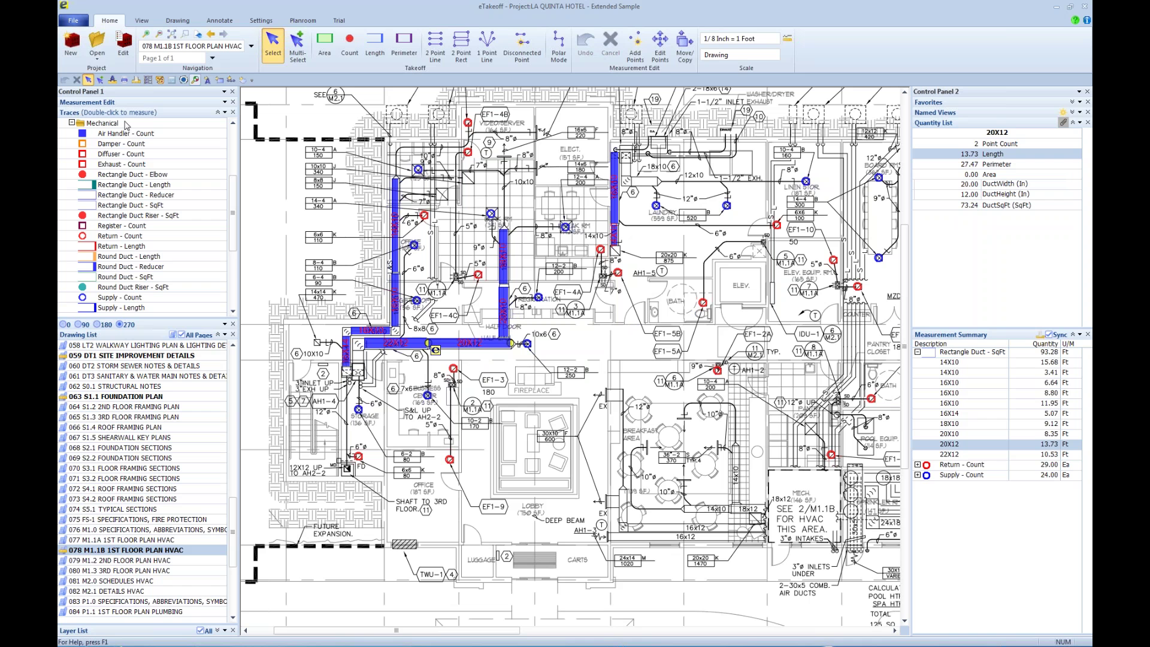
drag(143, 317, 148, 348)
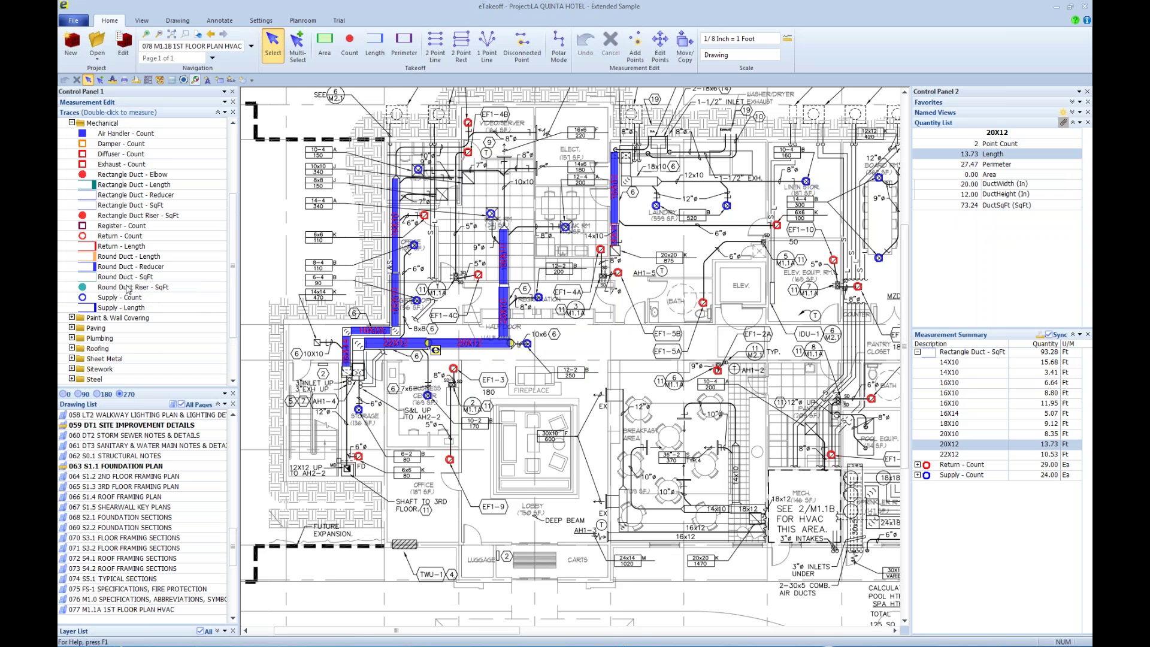
- Trace a 16.56 ft Rectangle Duct - SqFt run and size it DuctWidth 20, DuctHeight 24
double_click(135, 206)
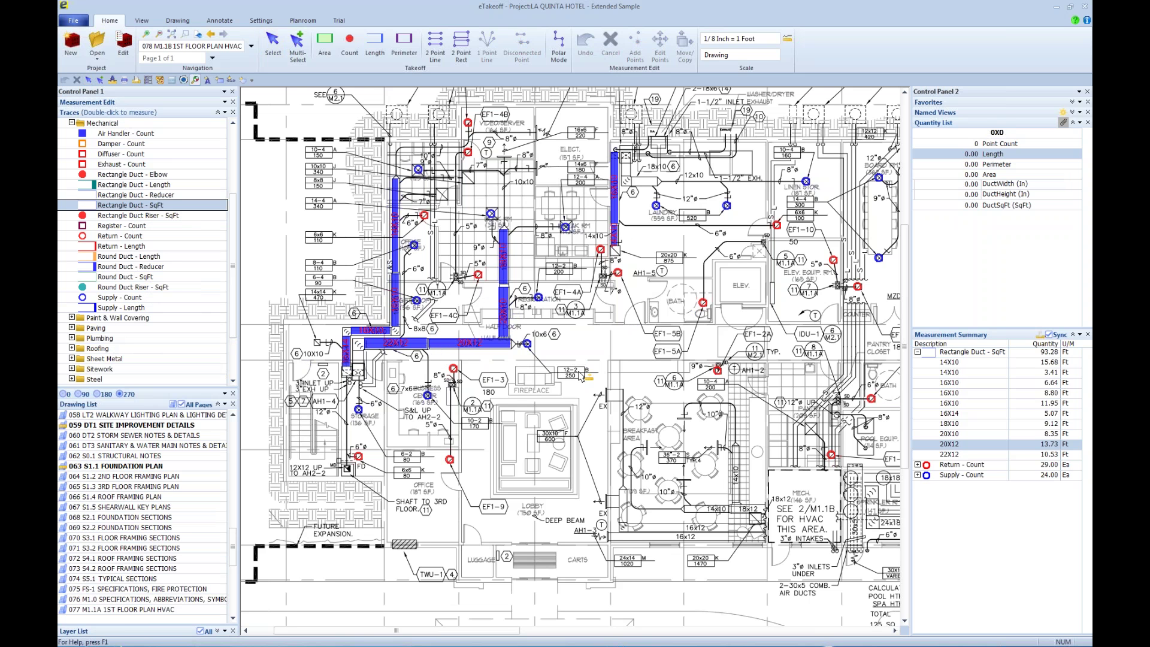
click(560, 337)
click(659, 337)
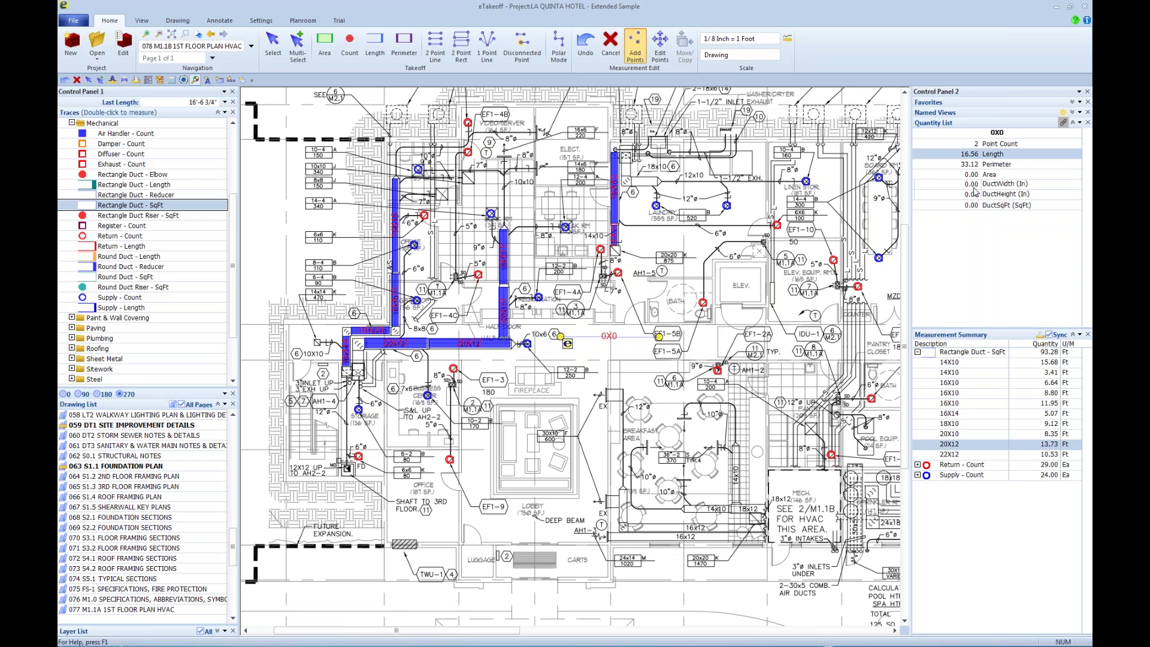
click(972, 184)
text(20)
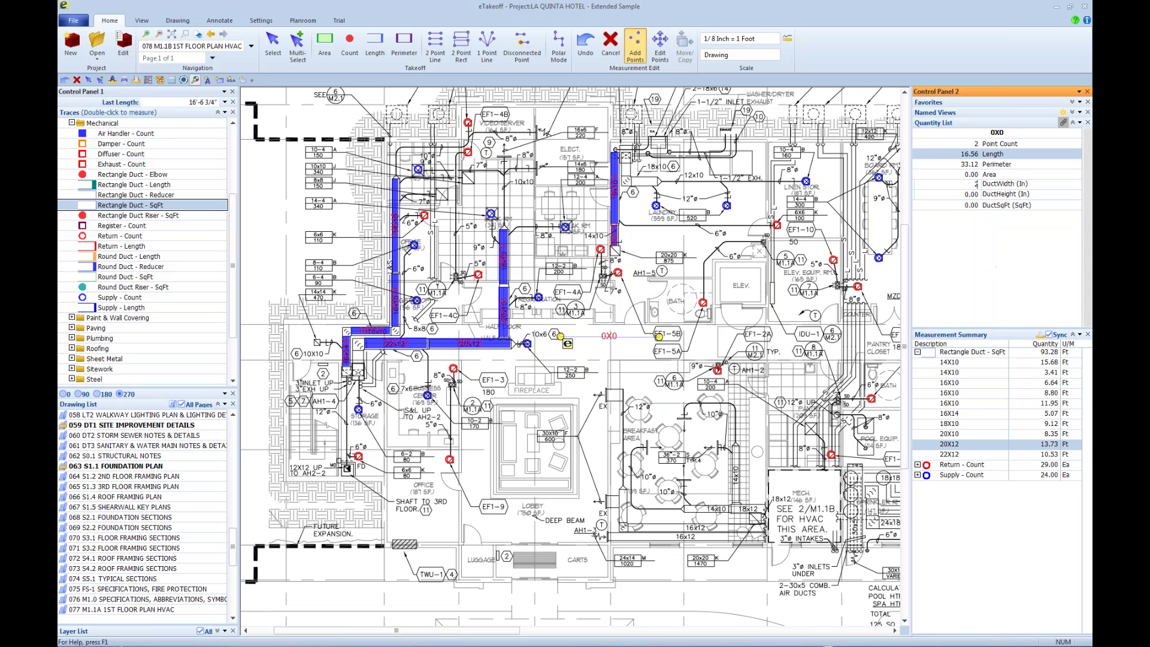
key(Tab)
text(24)
key(Return)
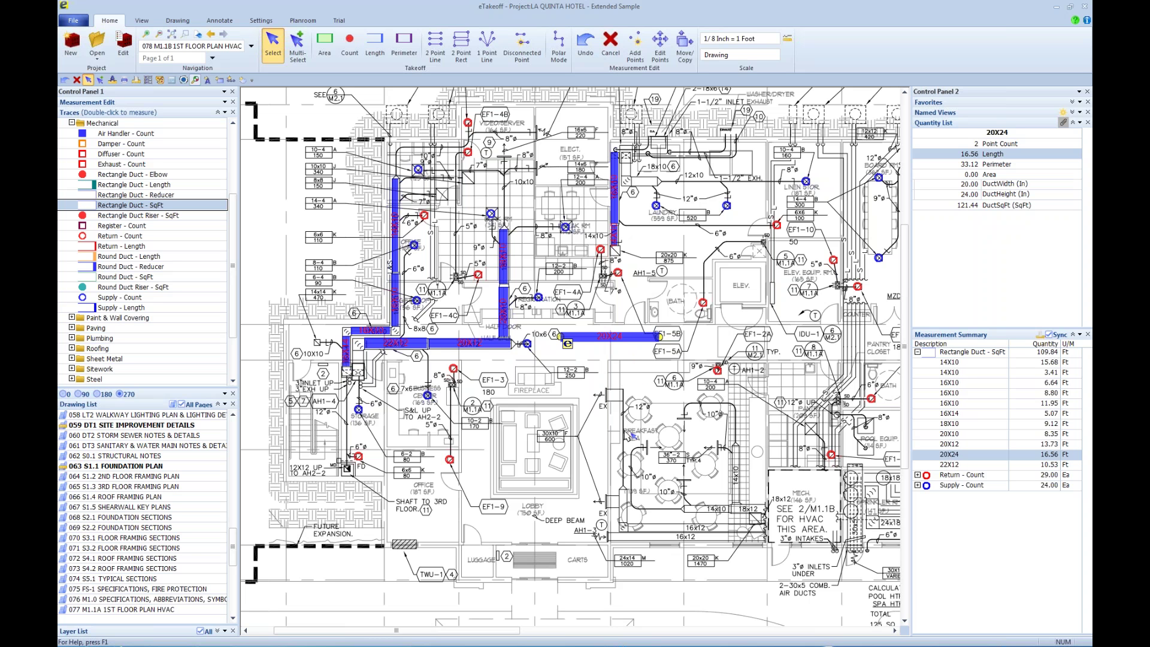
mouse_move(582, 342)
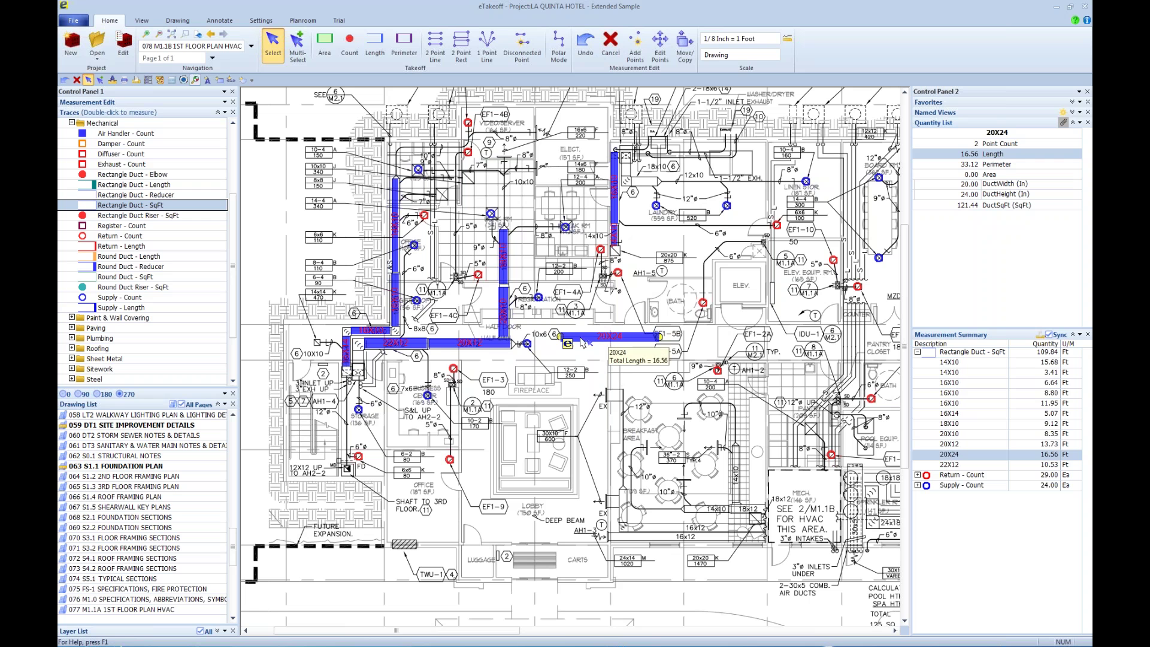
click(172, 80)
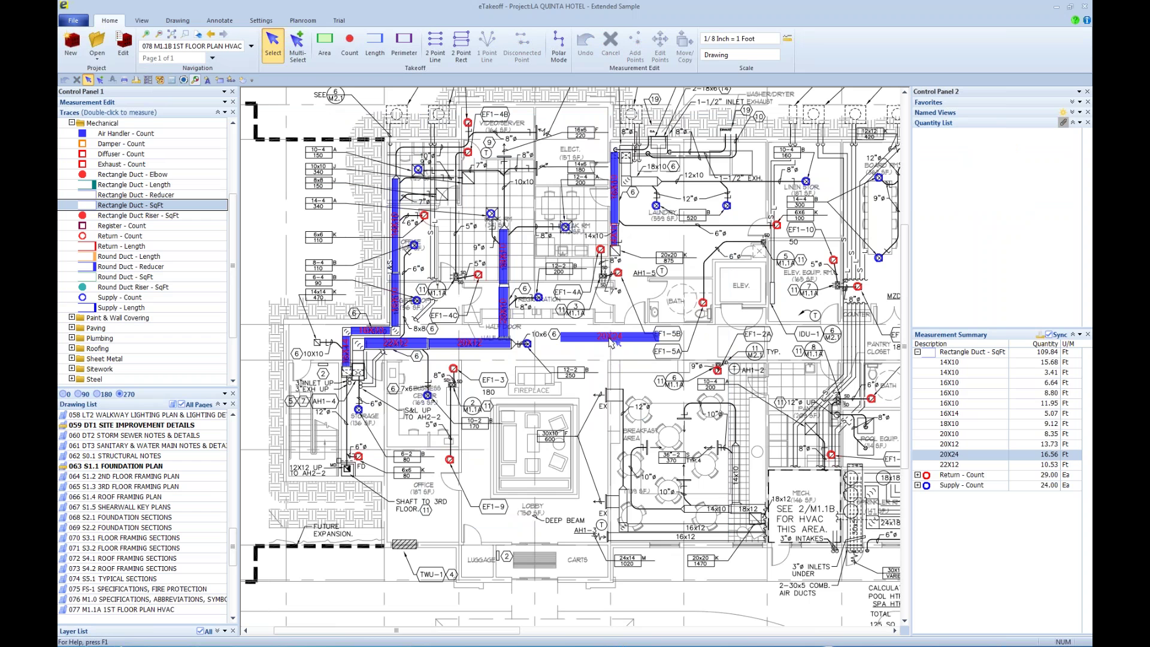
- Select the 20X24 duct run to show its 16.56 ft length and 121.44 sq ft
click(614, 337)
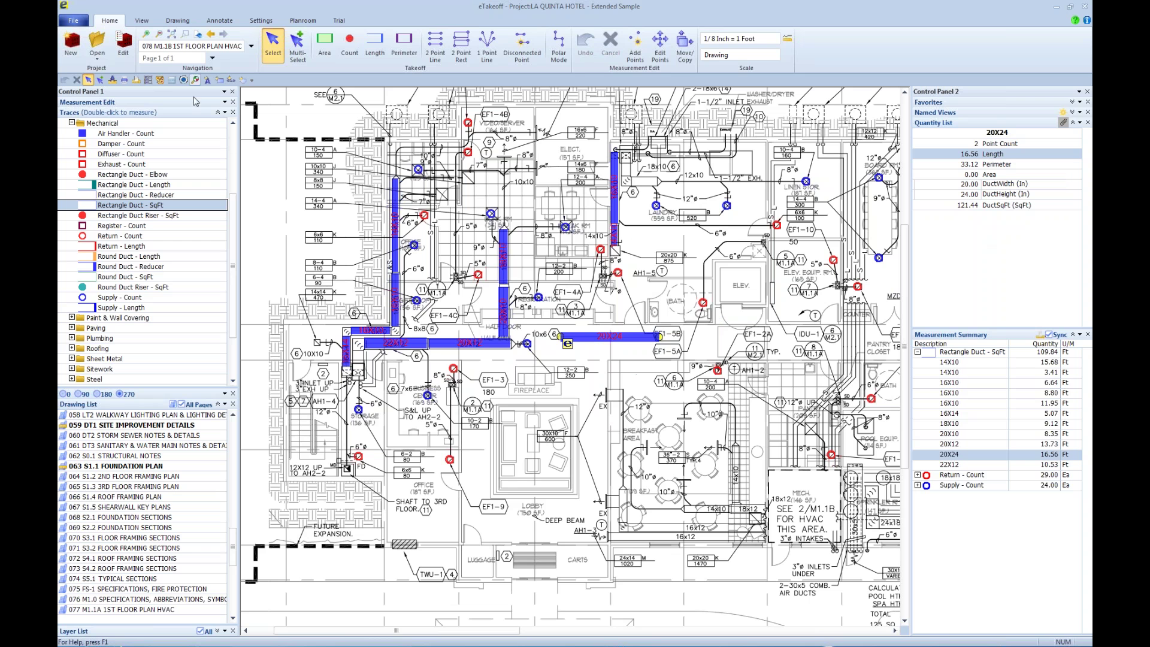
- Browse the Standard Extension List (Duct SqFt, Duct Round, Duct Rectangle Reducer), then close it
click(171, 80)
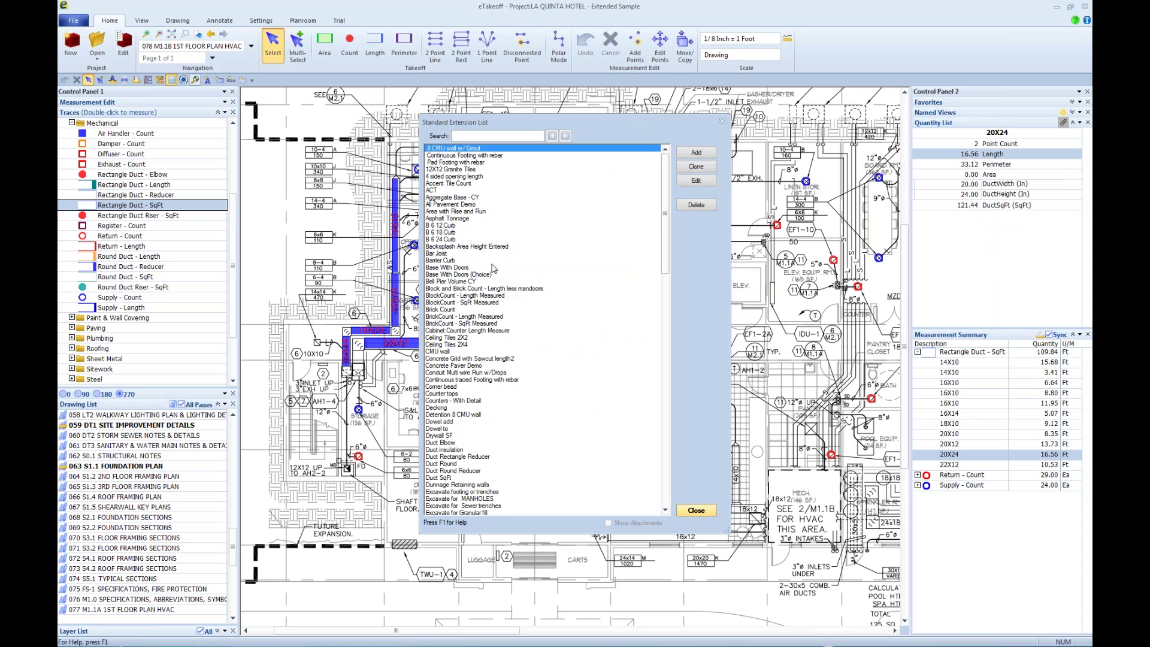
scroll(477, 427, down, 5)
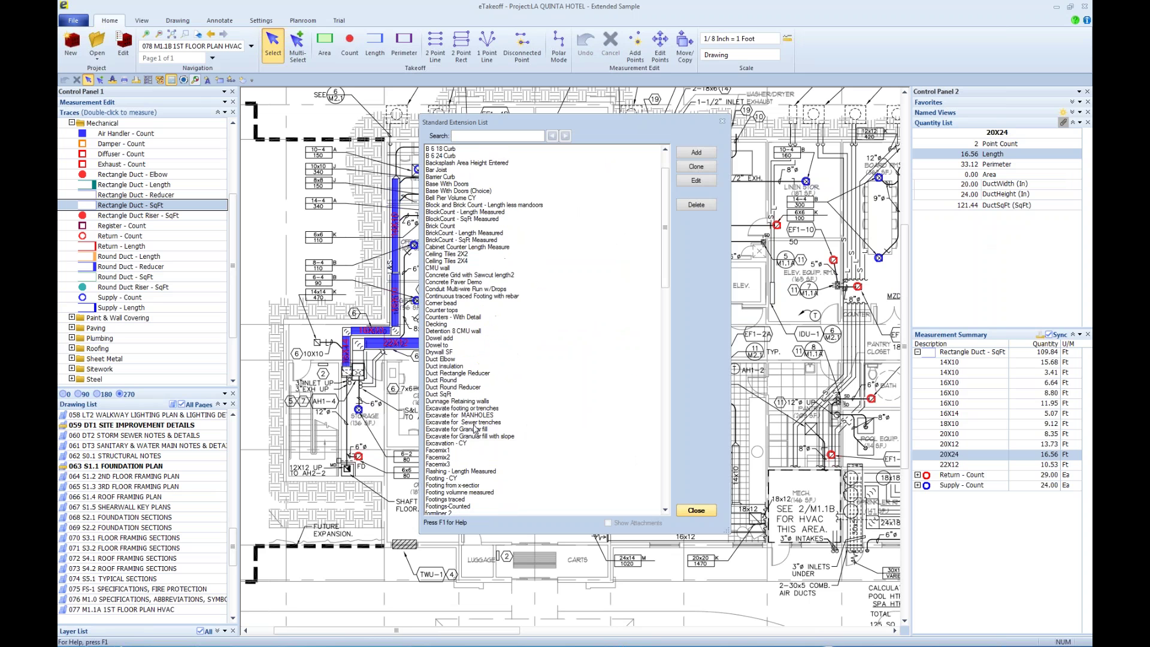
scroll(476, 428, up, 4)
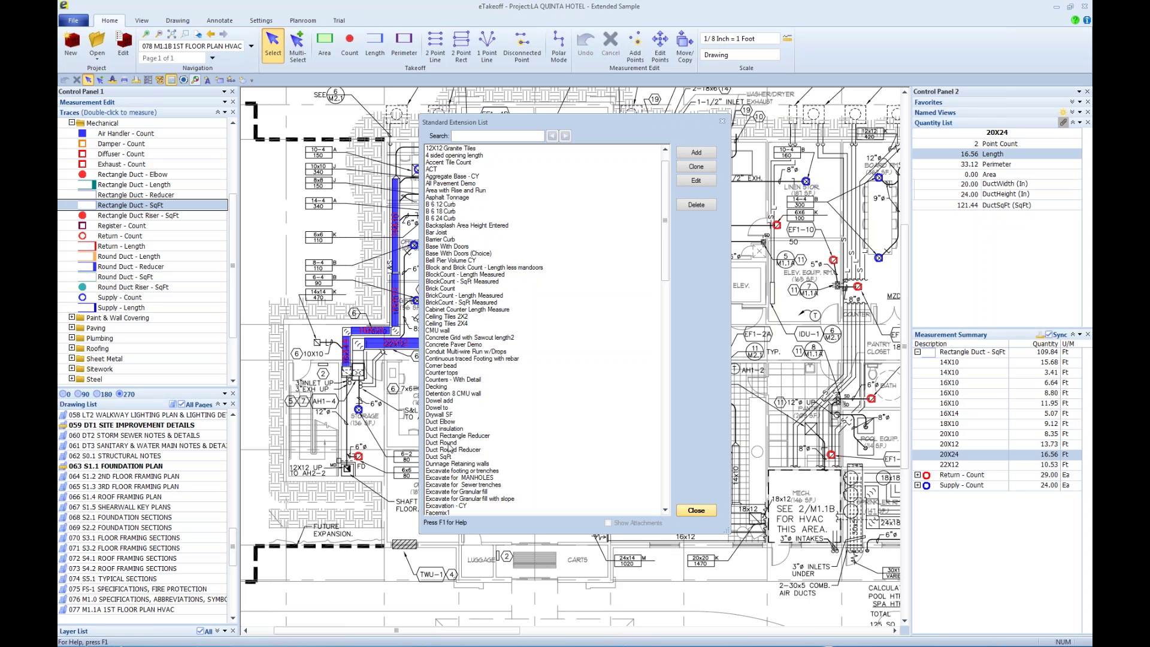
scroll(450, 437, down, 3)
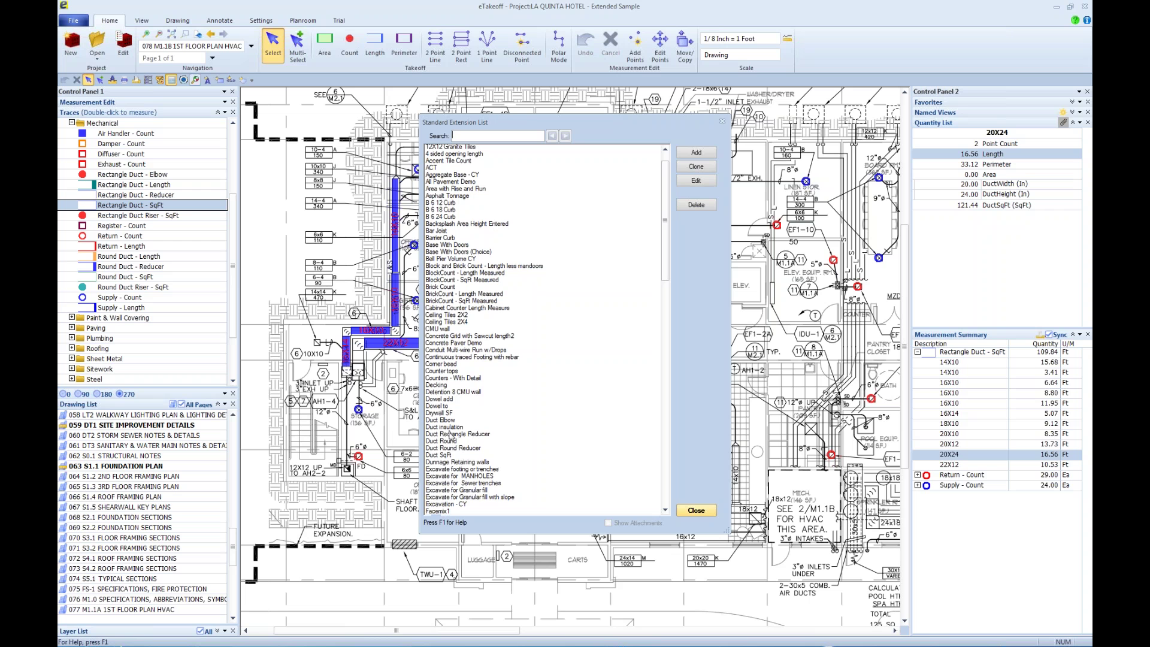
click(716, 512)
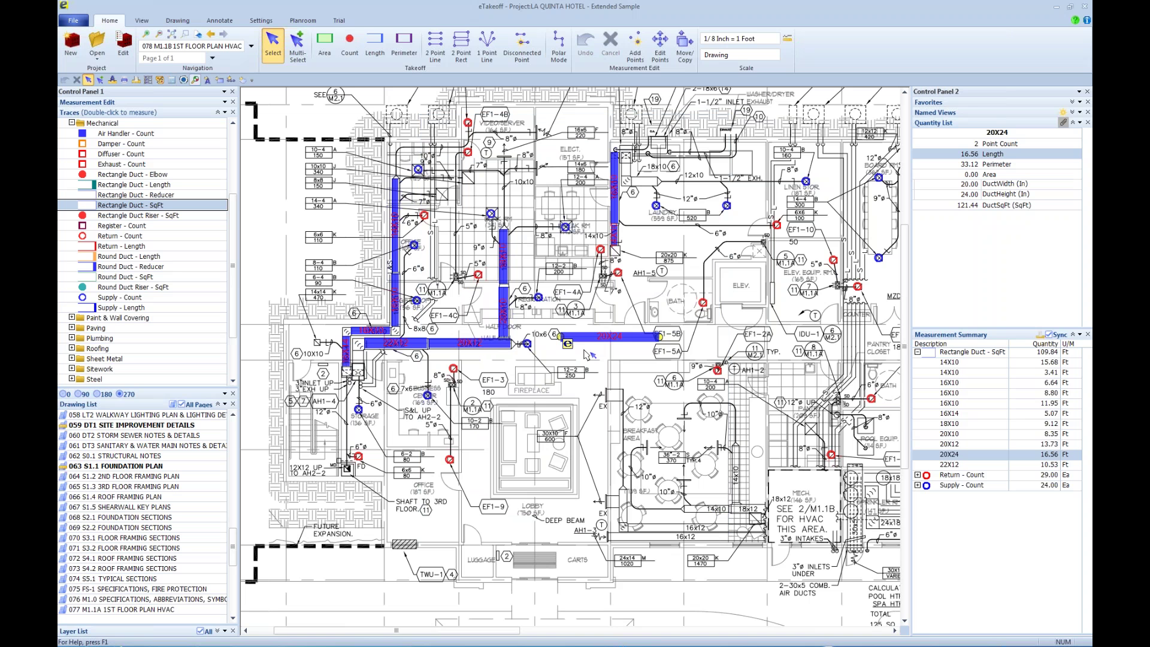
- Check the 20X24 duct run's trace settings without changes, then reopen the Standard Extension List
right_click(621, 343)
click(650, 371)
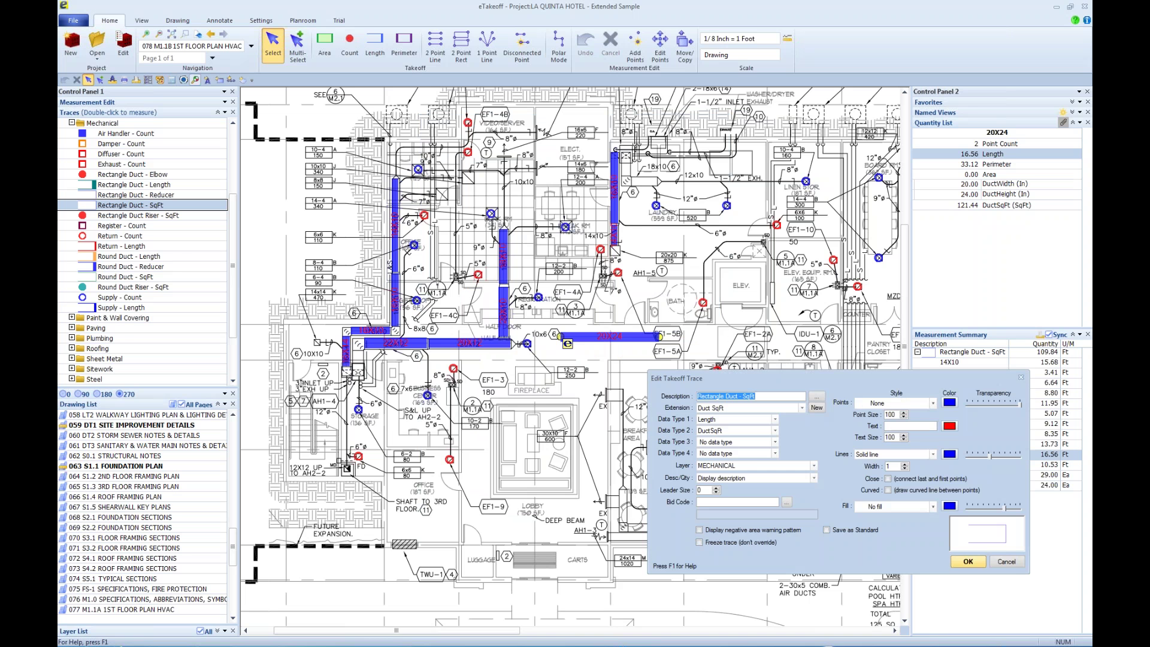
click(1009, 563)
click(171, 79)
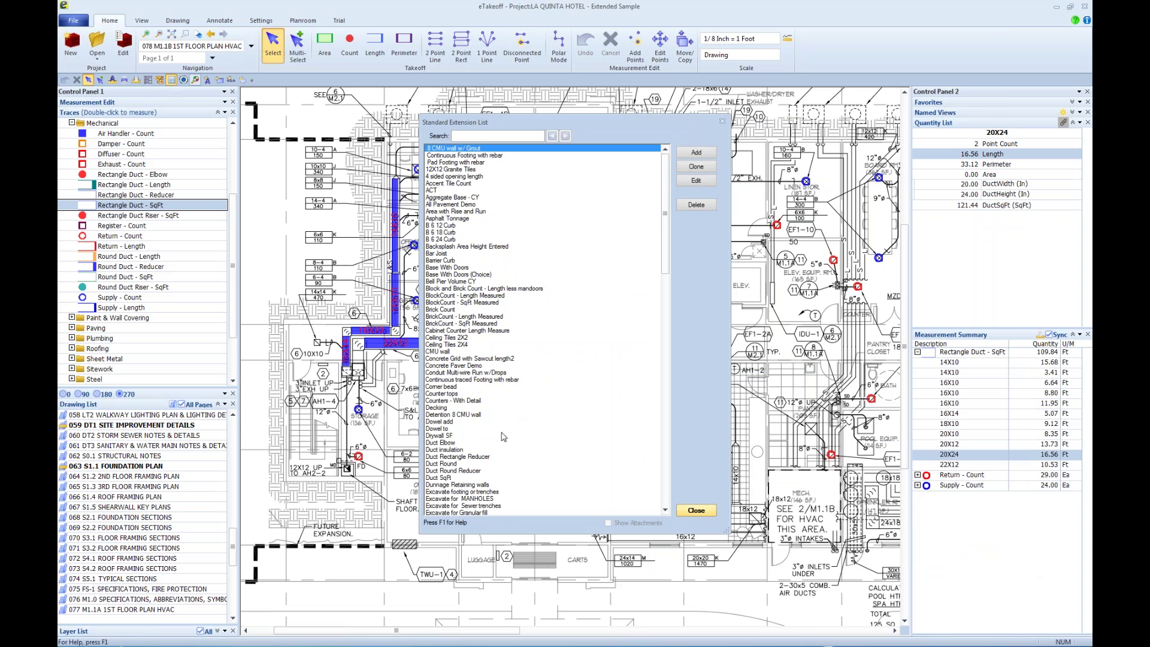
double_click(432, 478)
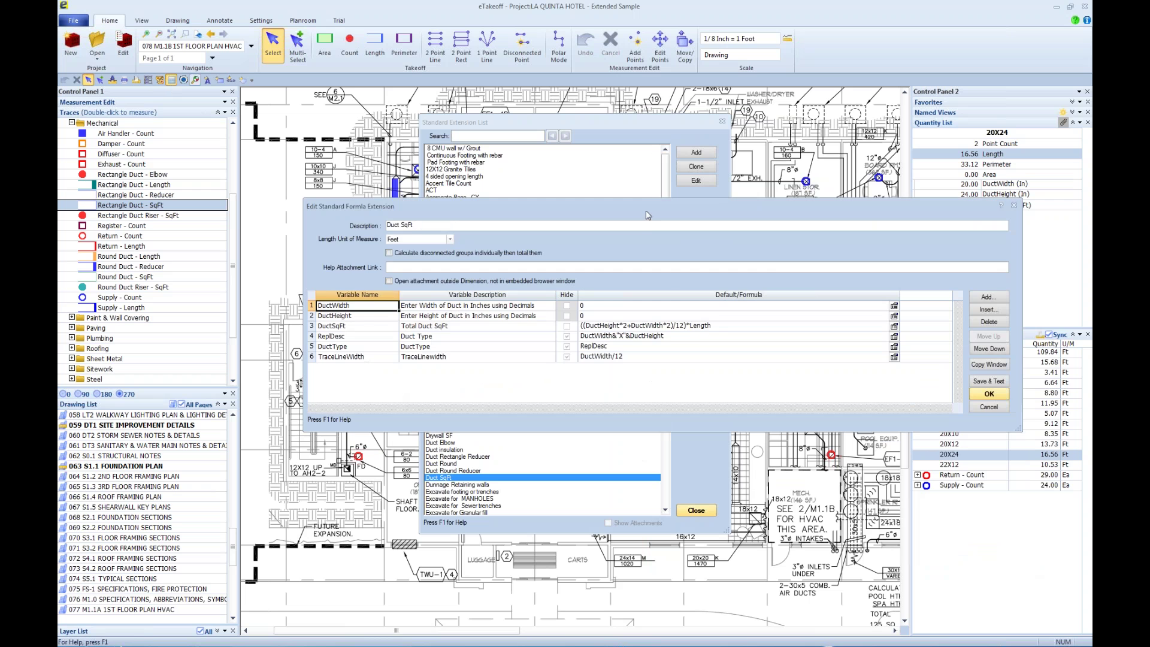
drag(647, 214, 559, 296)
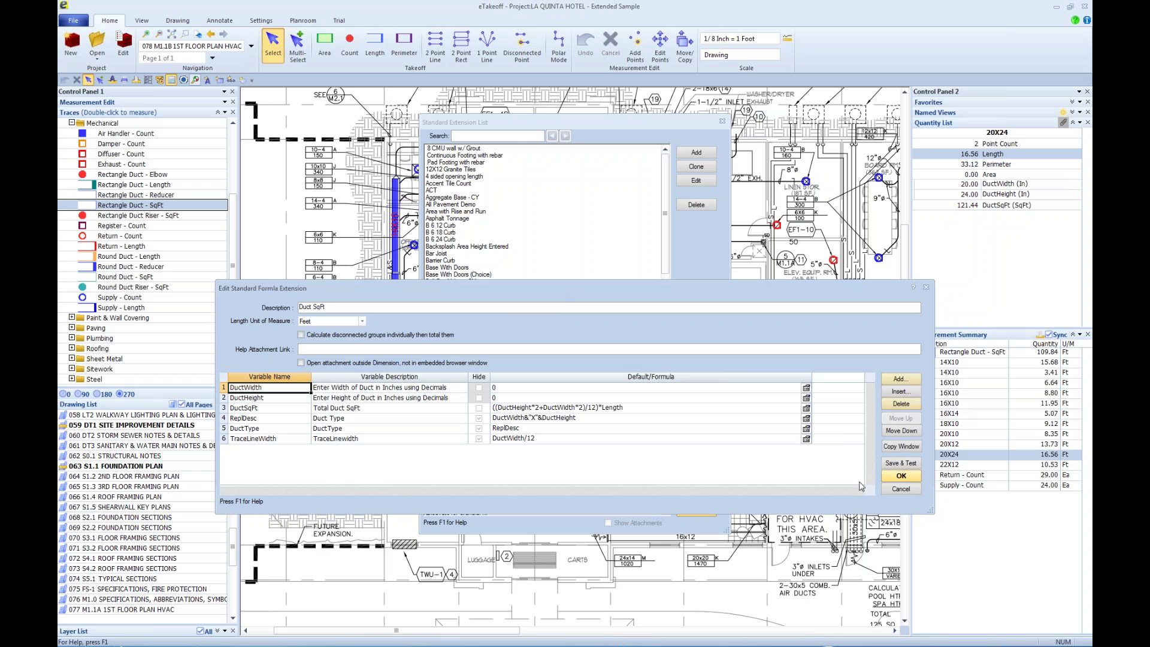
click(897, 487)
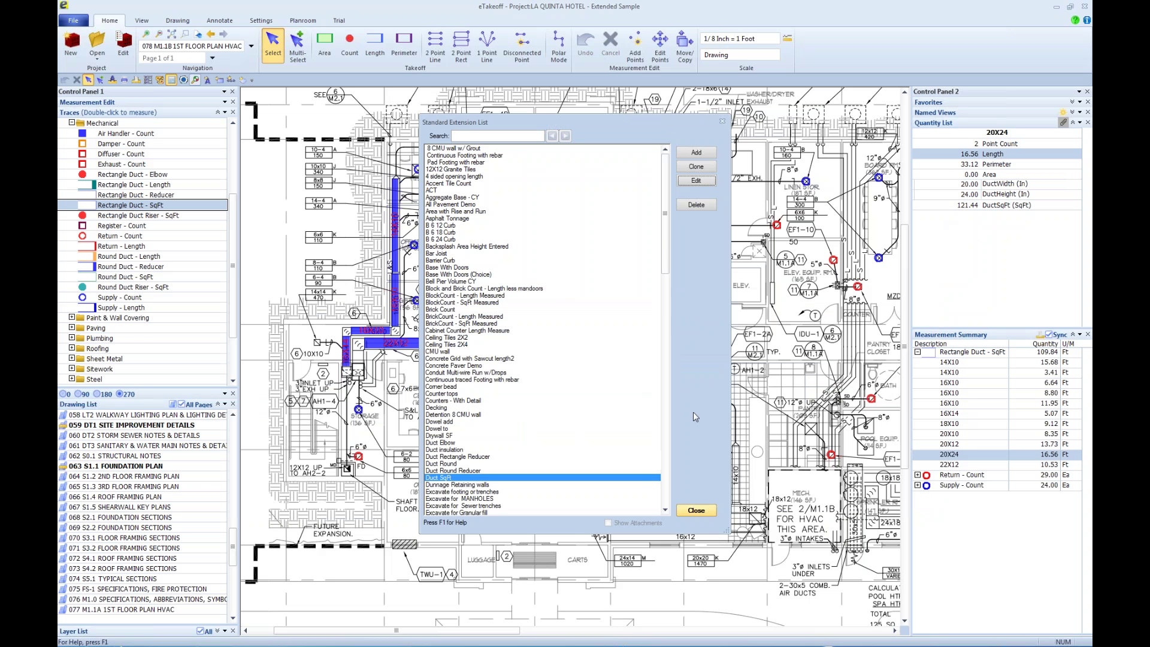
- Close the Standard Extension List, returning to the plan showing Rectangle Duct - SqFt at 109.84 Ft
click(696, 510)
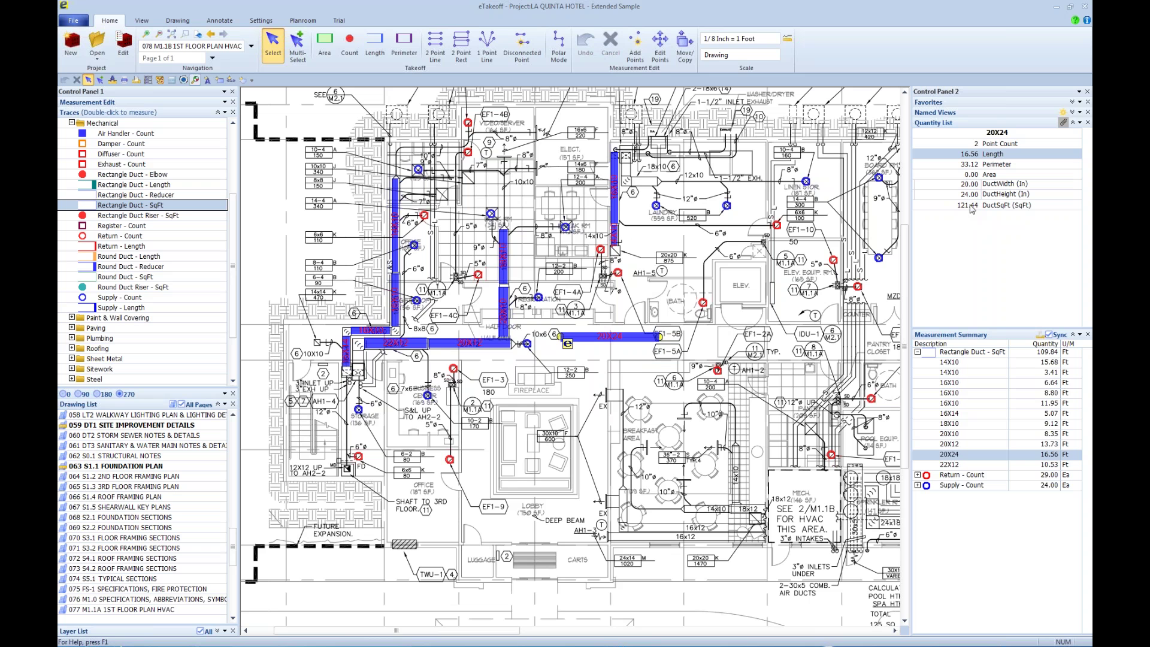
- Open the Duct SqFt formula extension and insert a text-input variable above DuctSqFt
click(173, 81)
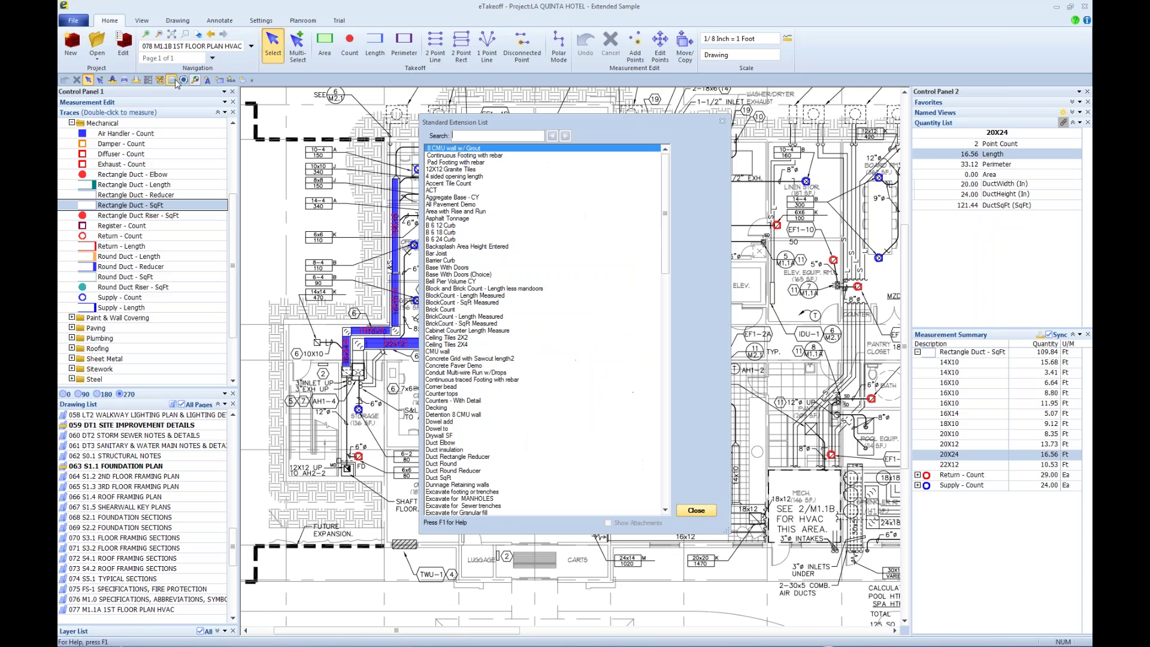
click(452, 478)
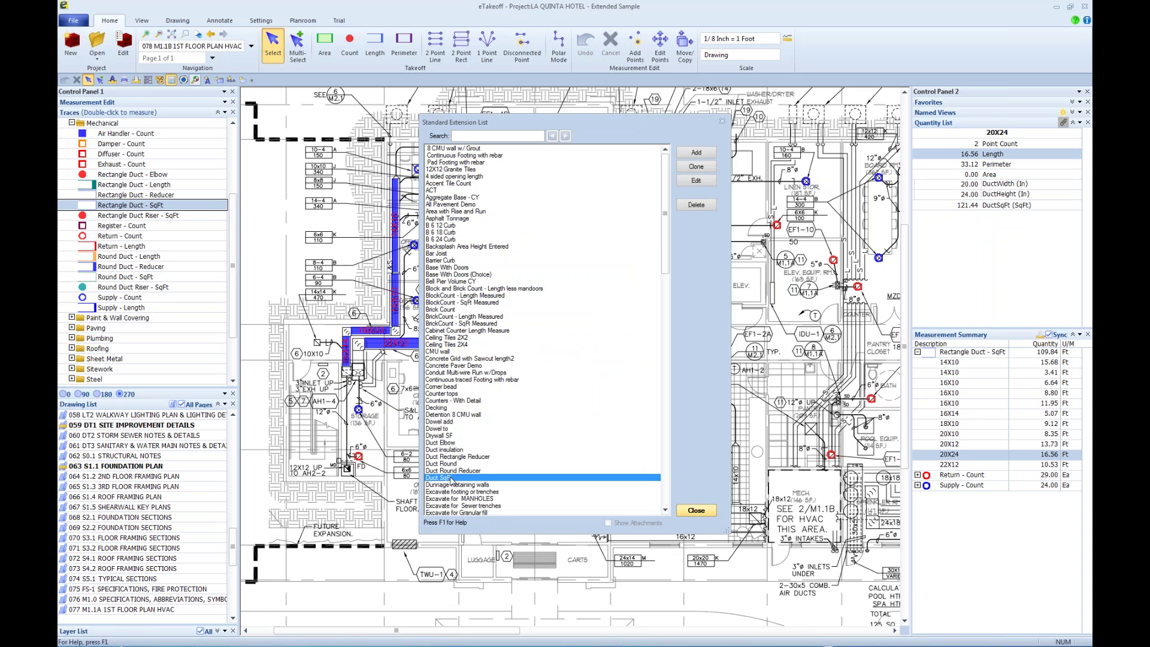
double_click(452, 477)
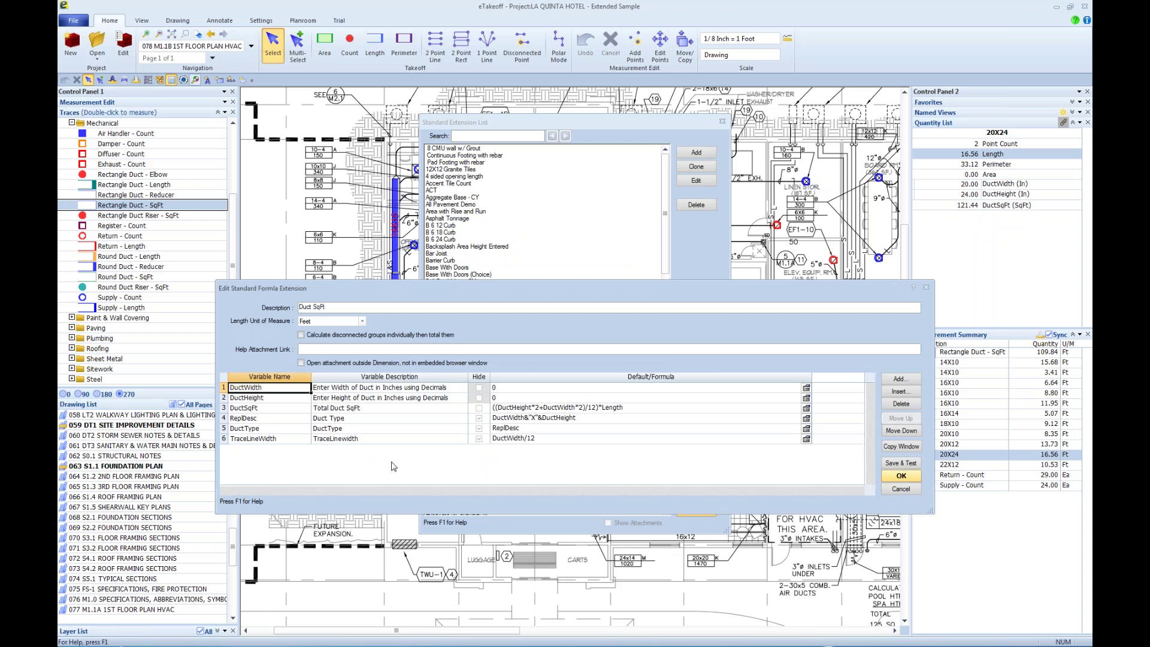
click(260, 407)
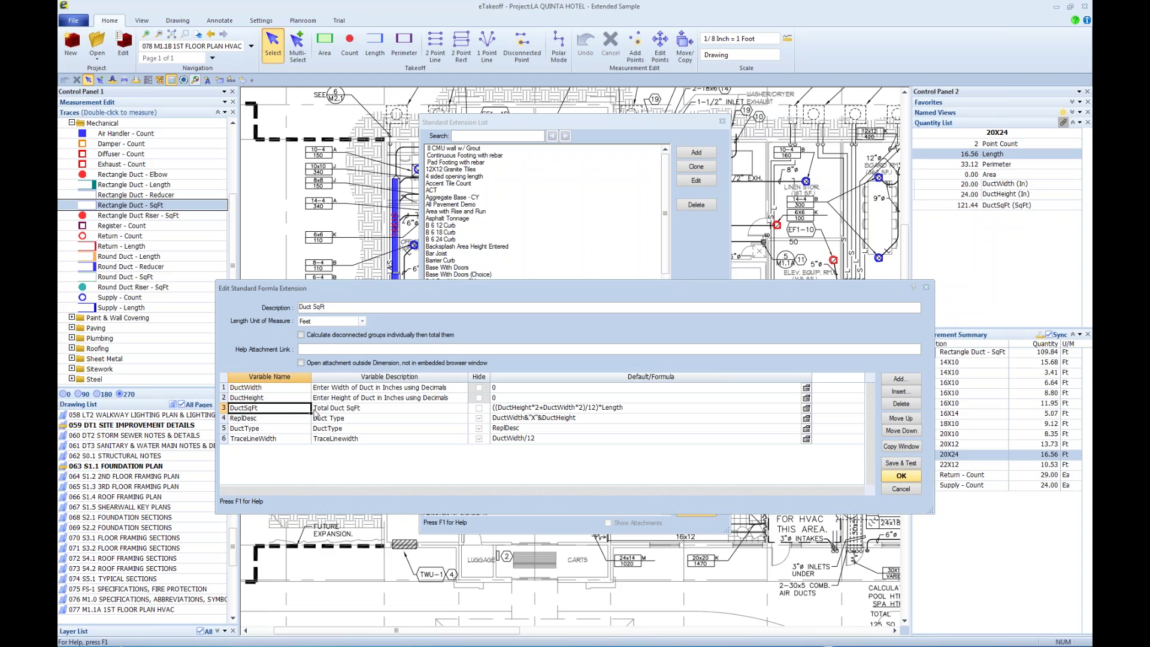
click(899, 391)
click(936, 447)
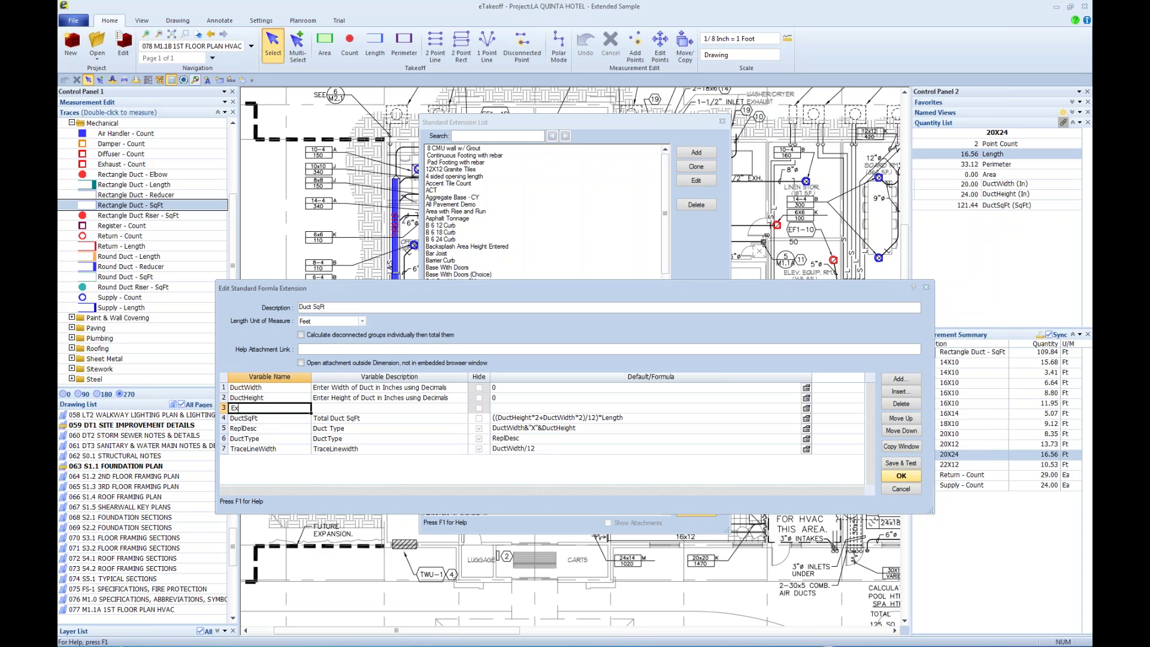
- Name the new variable Riser and give it Feet units with 2 decimal places
text(Riser)
key(Tab)
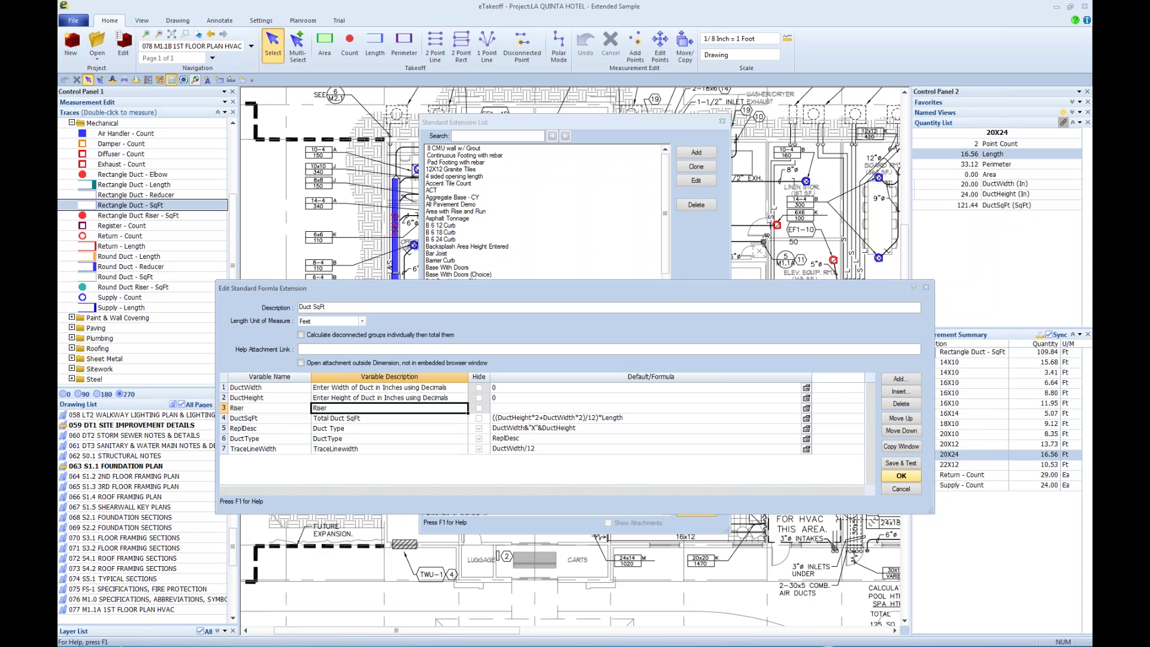
key(Tab)
key(Tab)
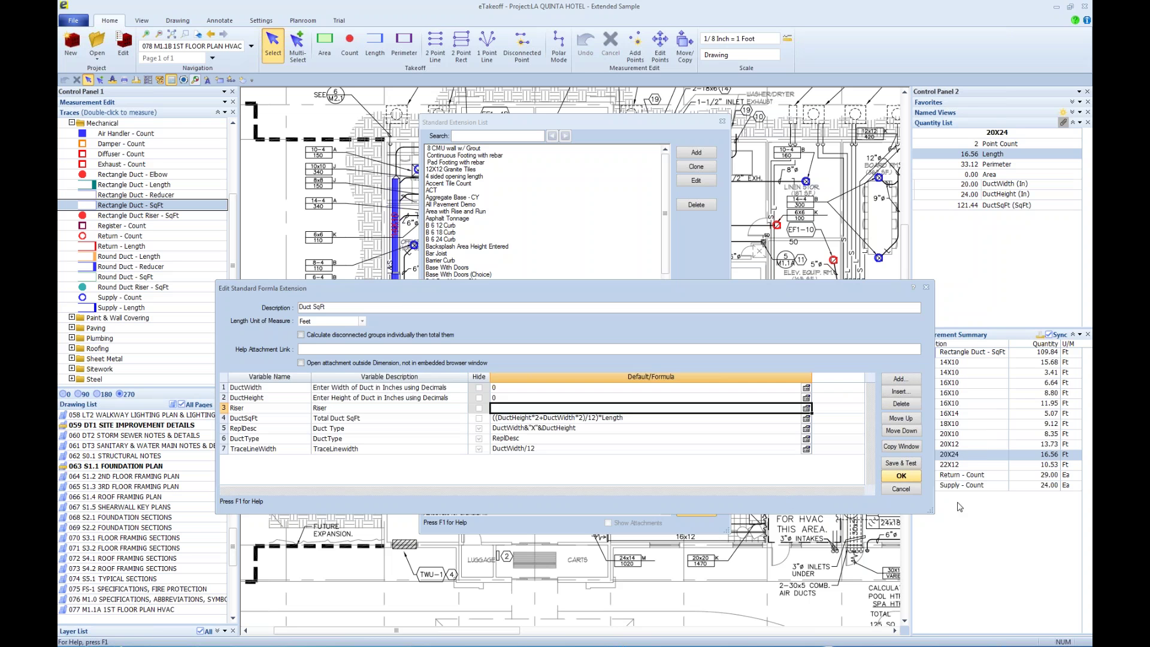
click(807, 408)
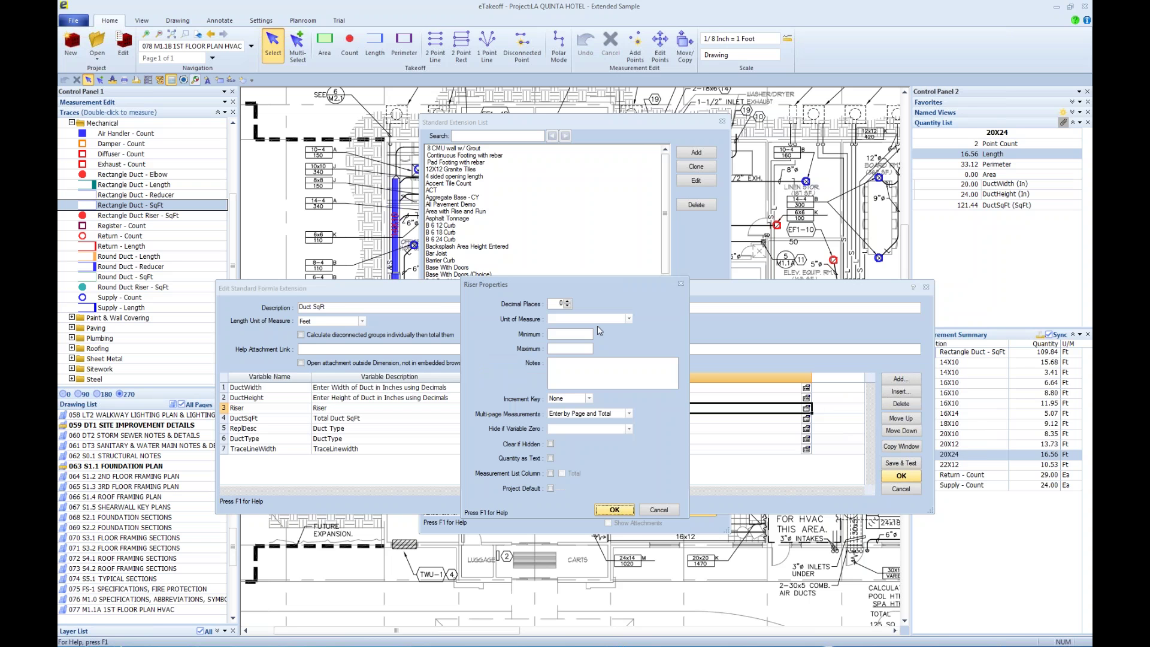
click(567, 301)
click(567, 301)
click(628, 319)
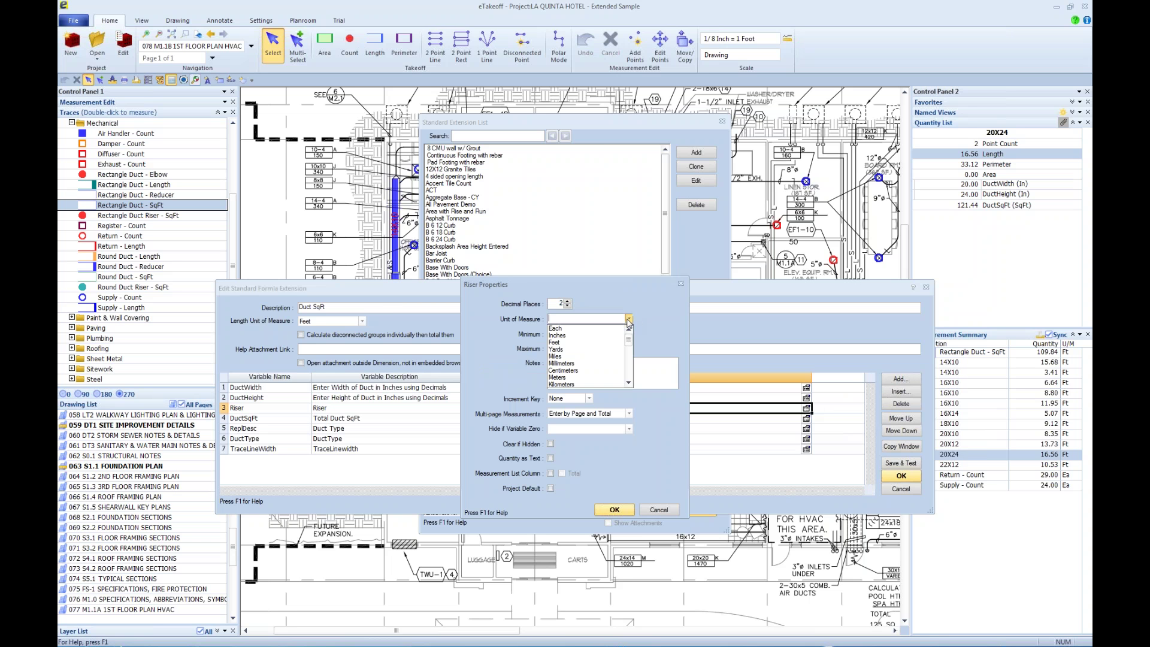
click(581, 343)
click(614, 509)
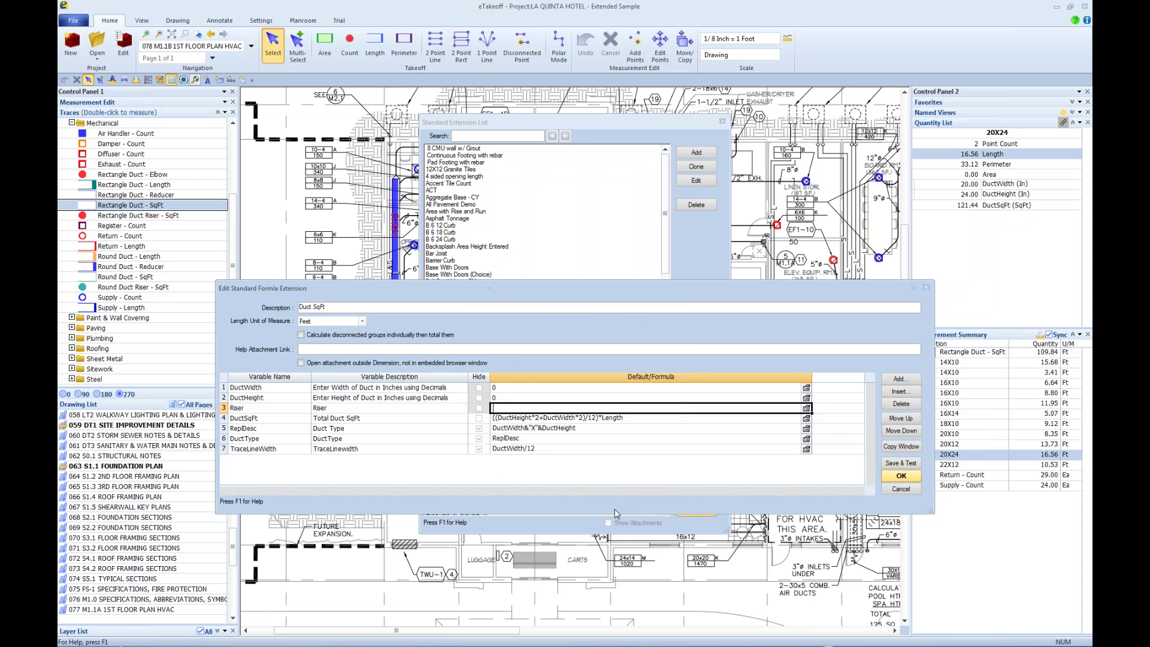
click(244, 431)
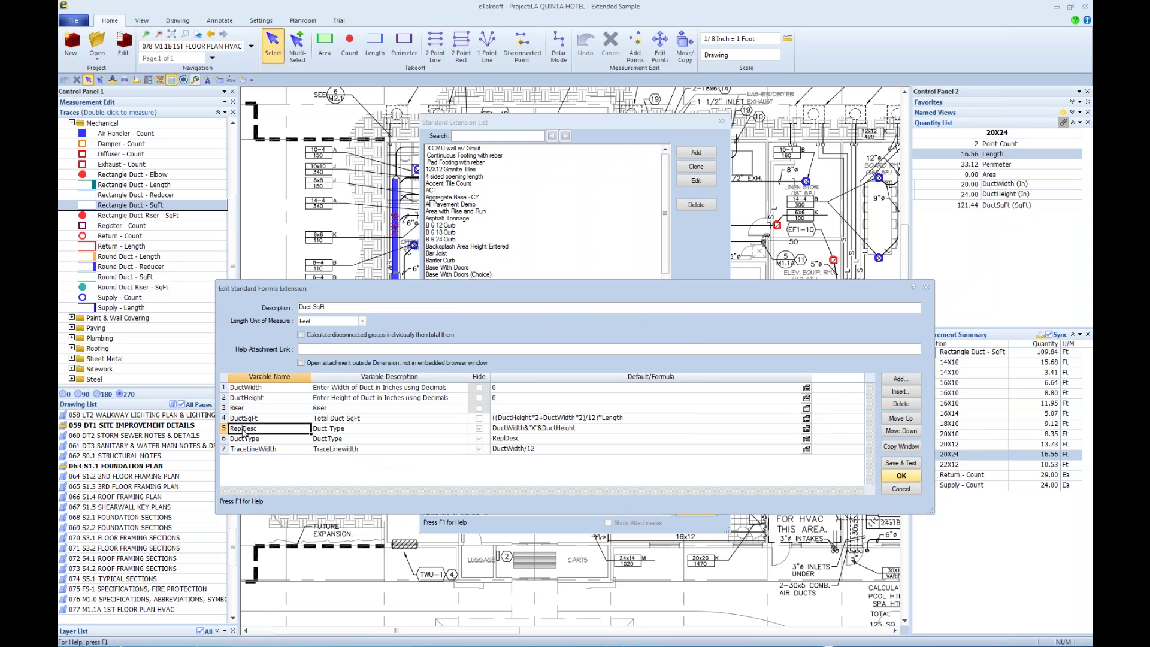
- Add a TotalLength formula variable to the Duct SqFt extension, defined as Length+Riser
click(903, 392)
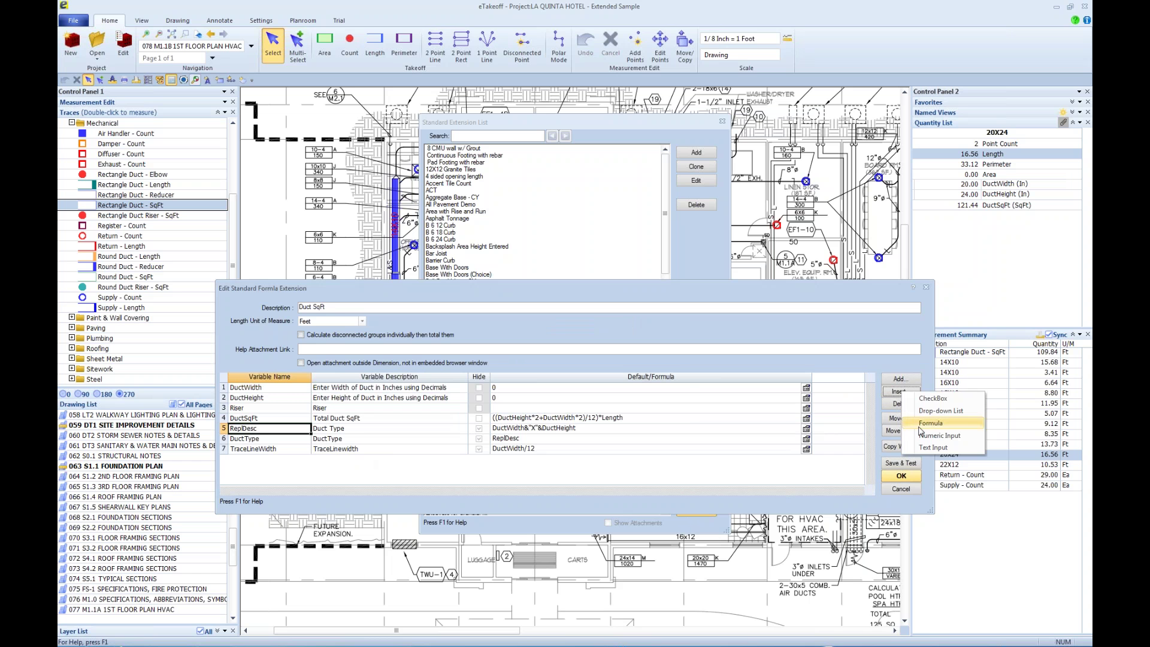
click(919, 428)
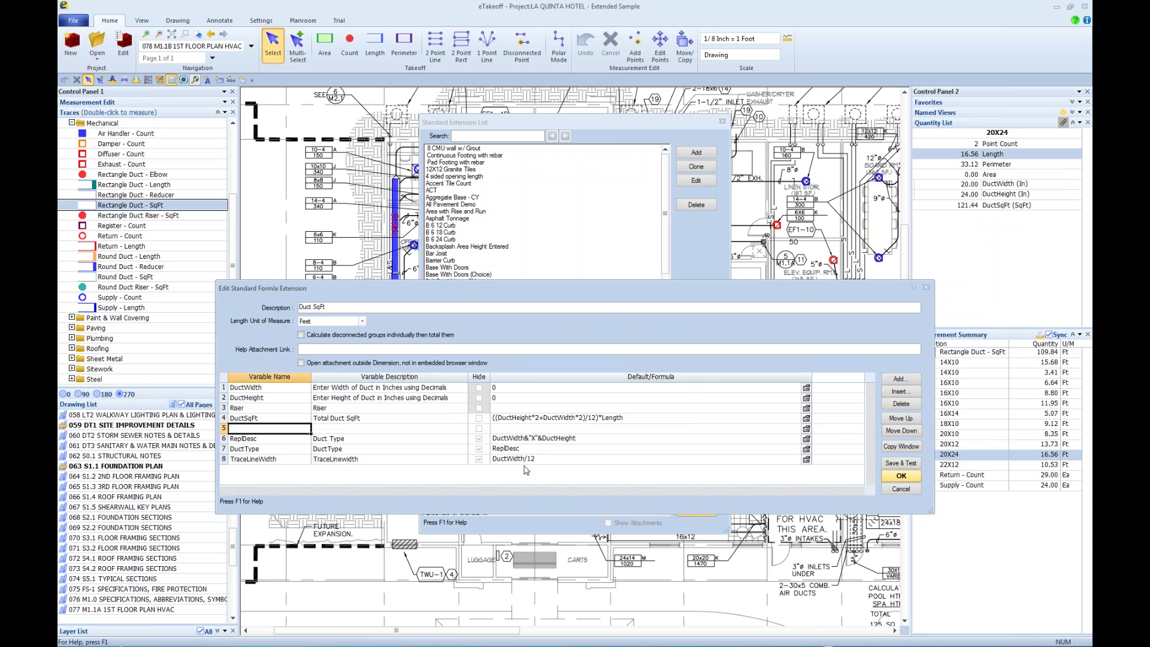
text(TotalLength)
key(Tab)
key(Tab)
key(Tab)
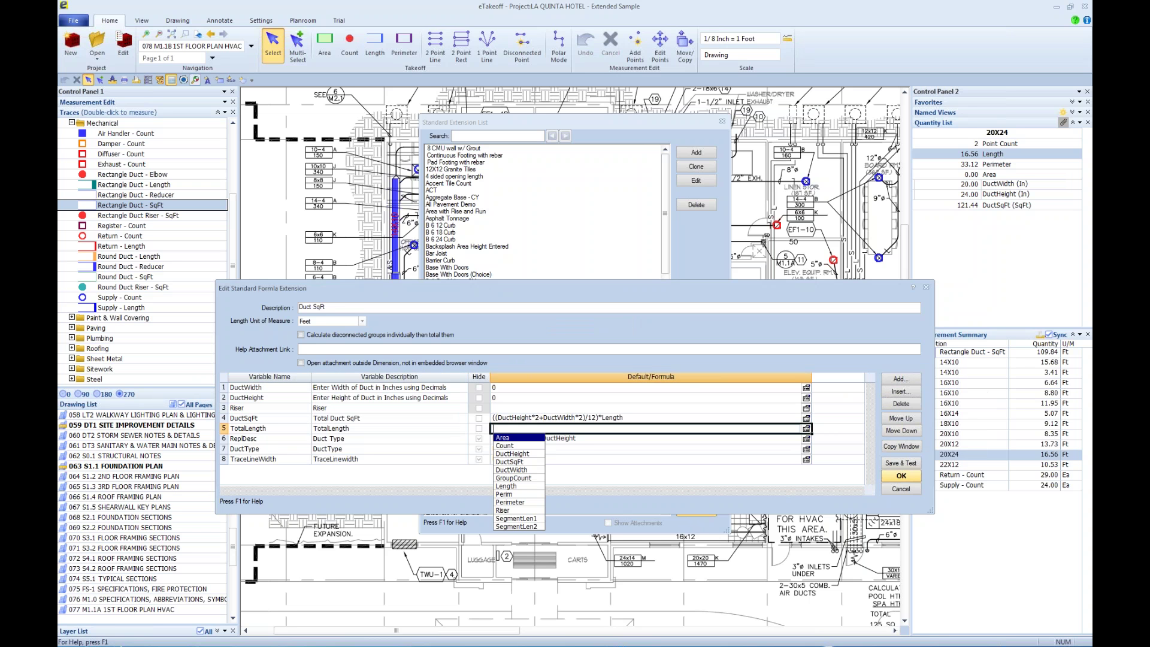
click(523, 486)
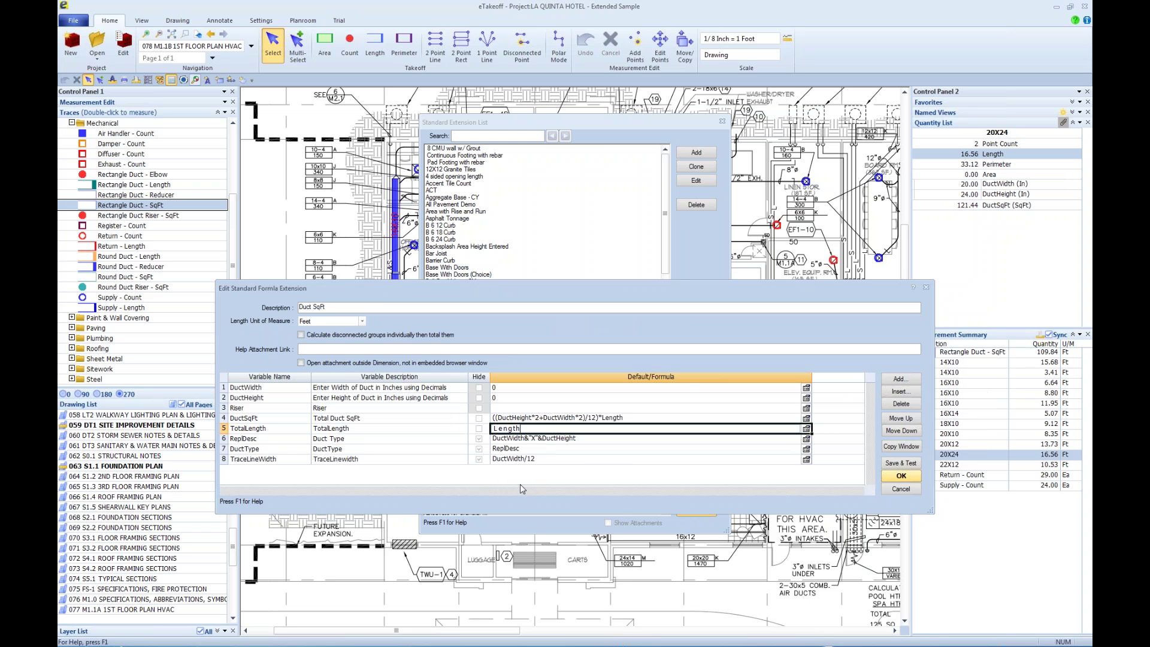
text(+)
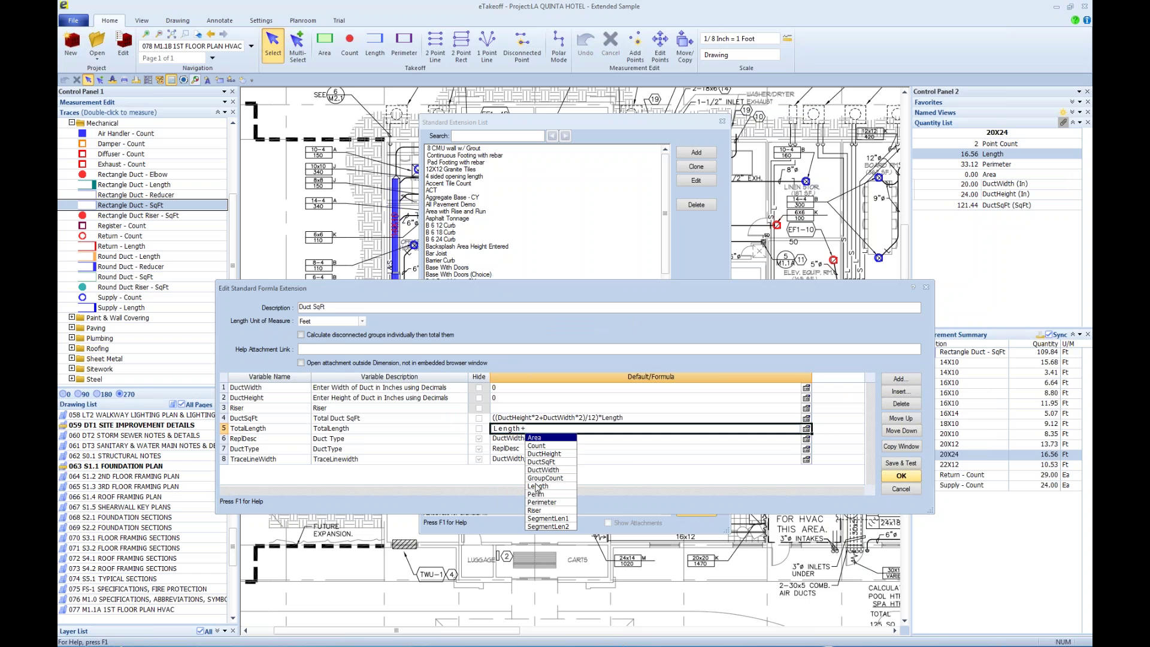
click(543, 510)
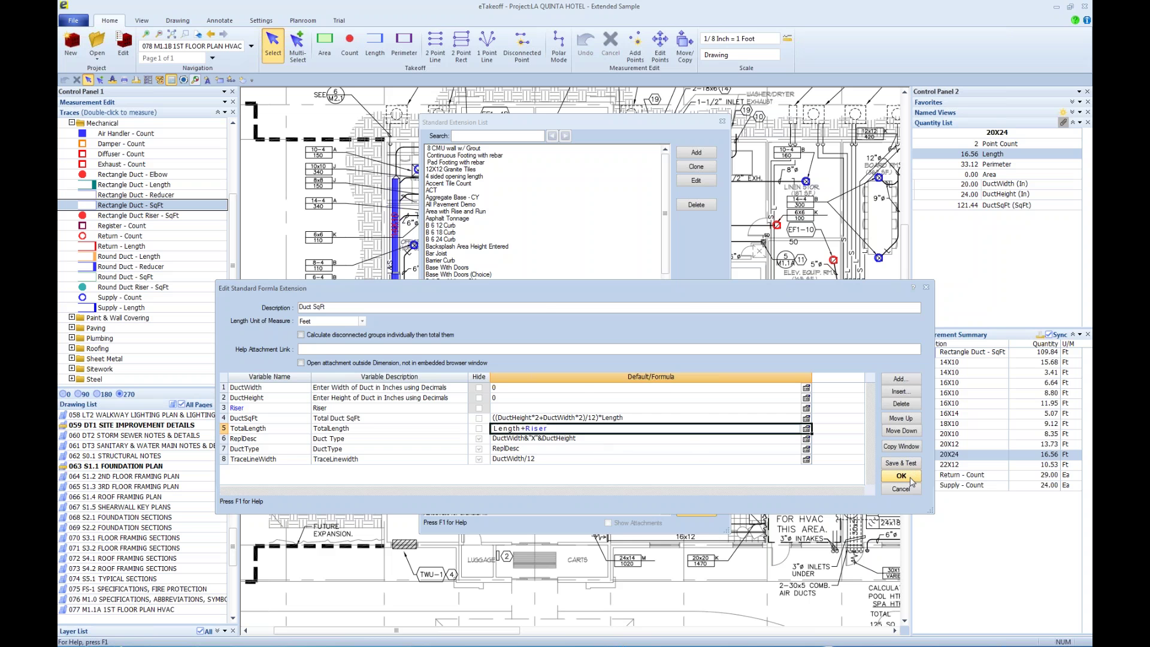
- Give TotalLength 2 decimal places and a unit of measure, then save and close the extension list
click(806, 428)
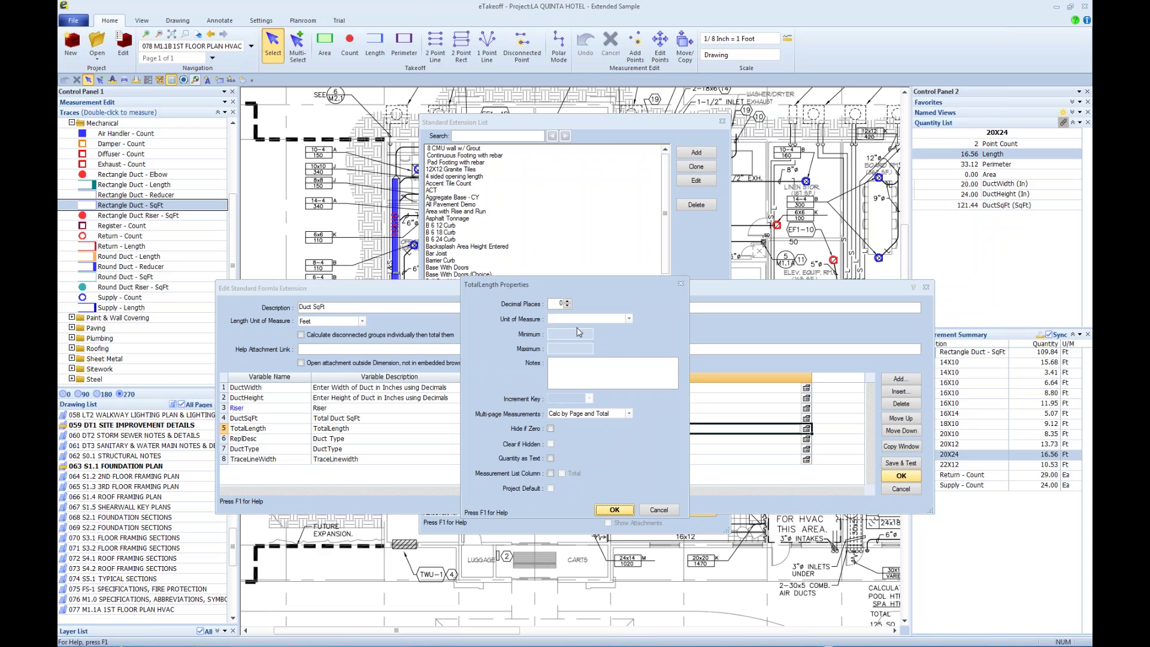
click(568, 302)
click(567, 302)
click(566, 319)
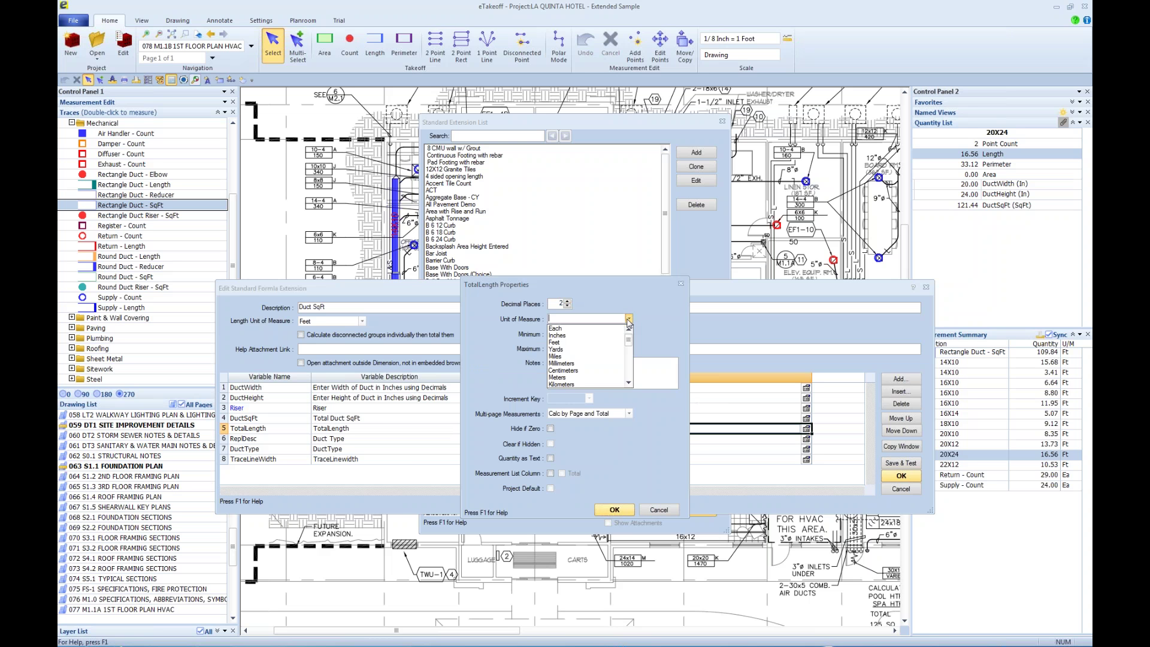
click(565, 343)
click(613, 510)
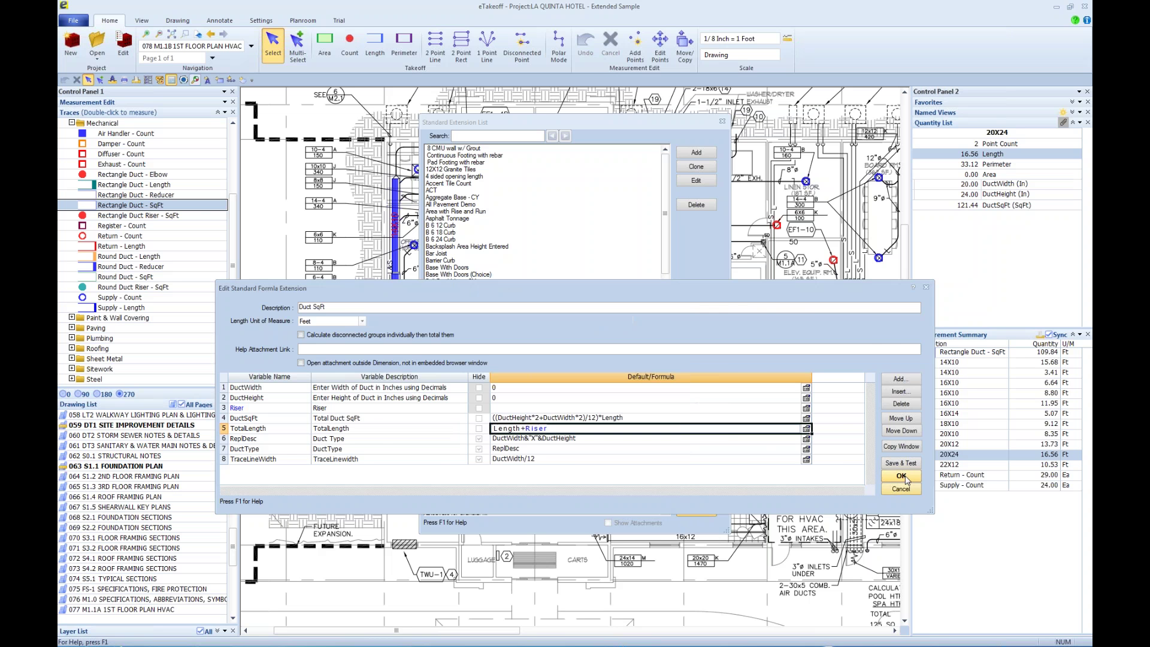
click(903, 476)
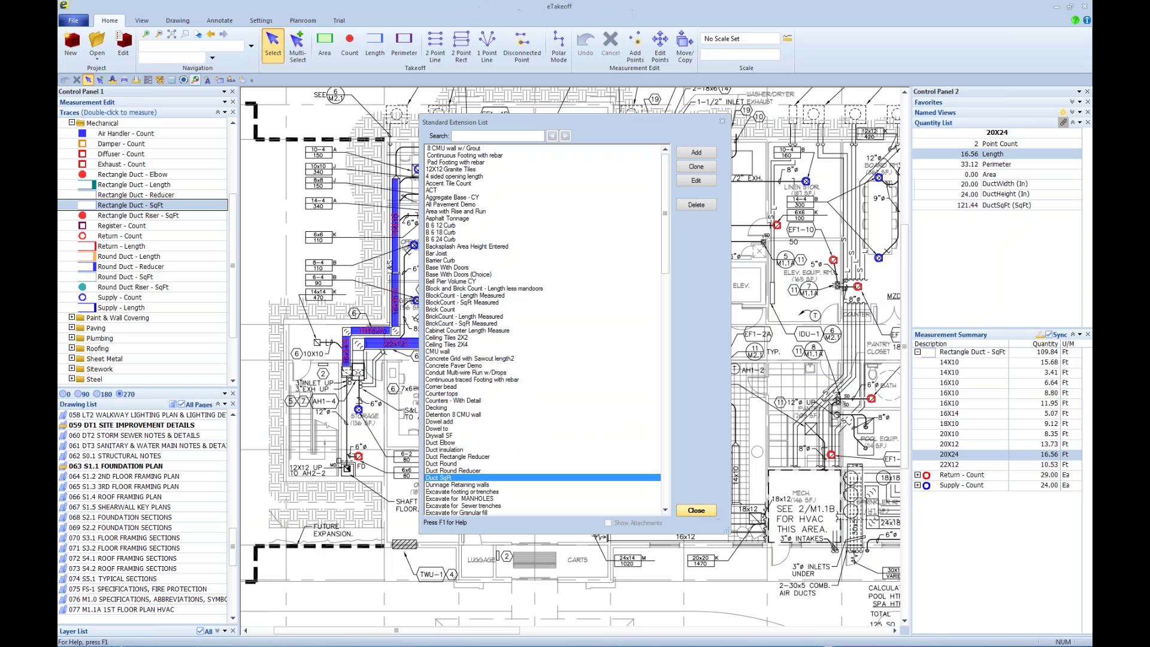
click(696, 510)
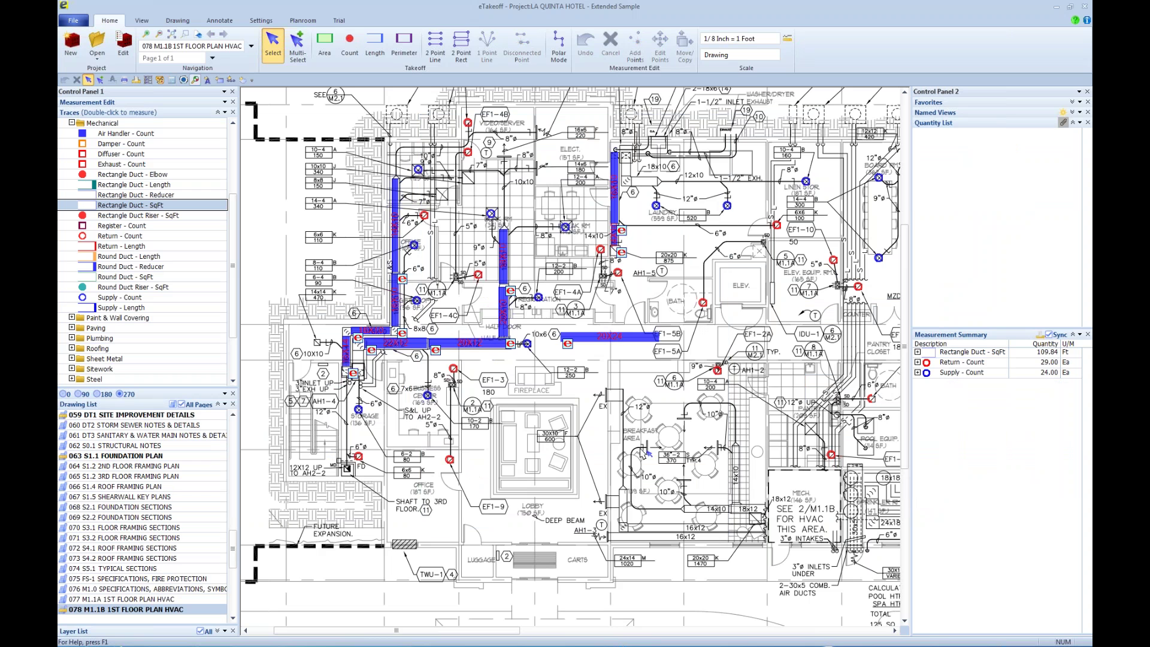
- Select the 20X24 rectangle duct run to list its quantities, including blank Riser and TotalLength
click(621, 342)
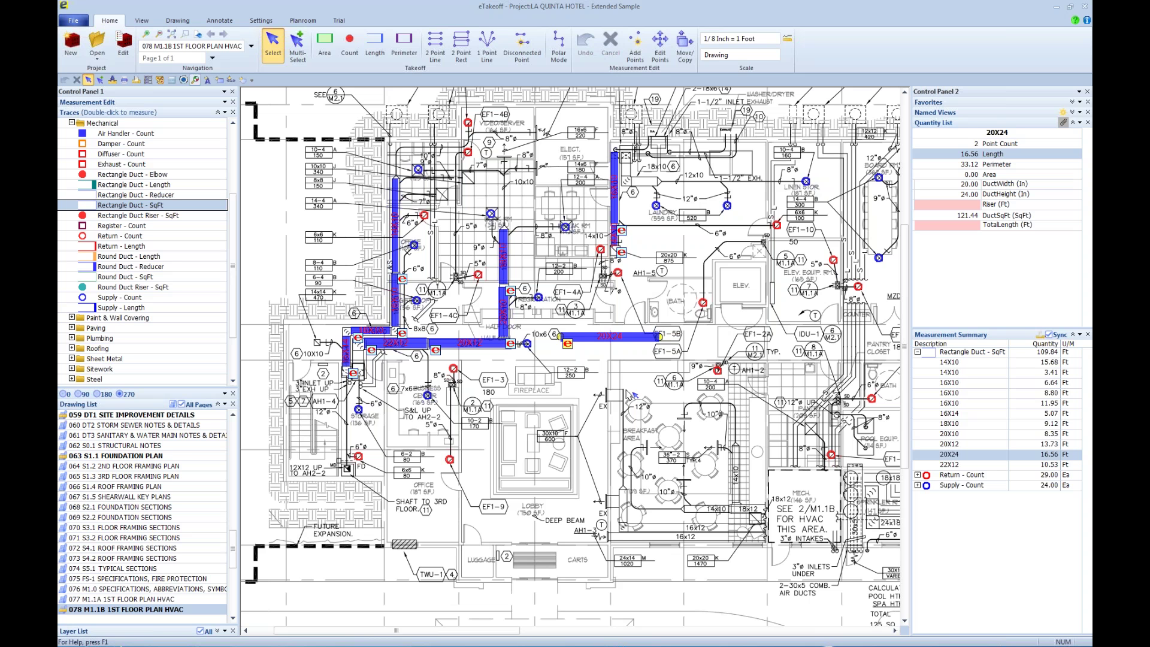
- Enter an 8 ft Riser for the 20X24 duct run, bringing TotalLength to 24.56 ft
click(976, 205)
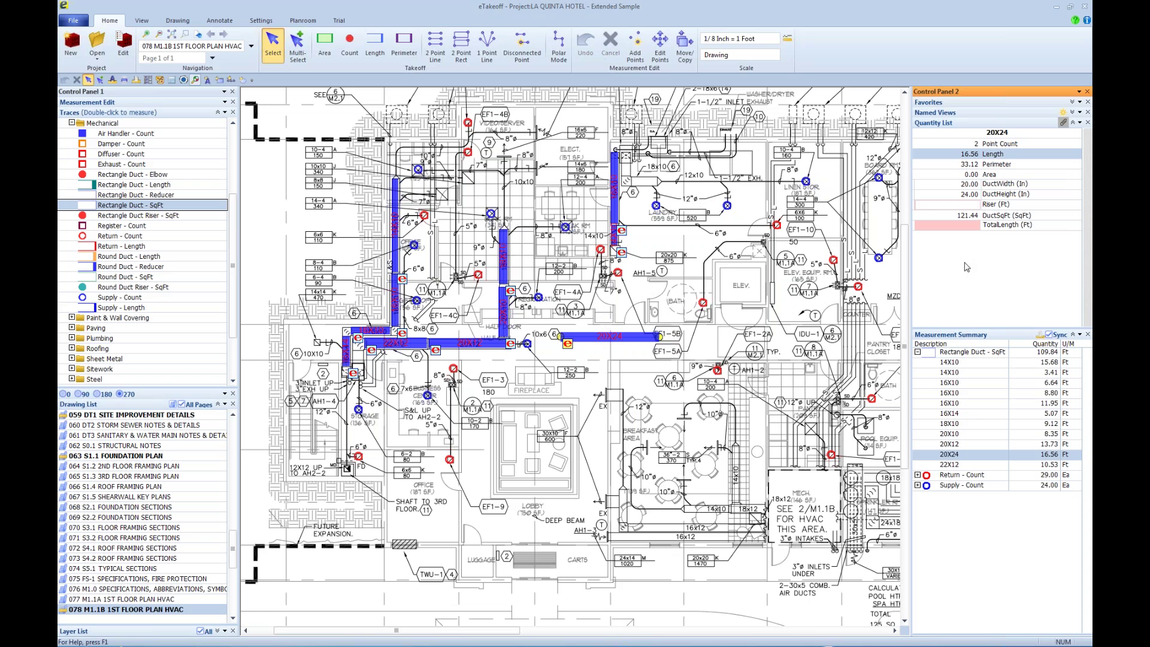
text(8)
key(Return)
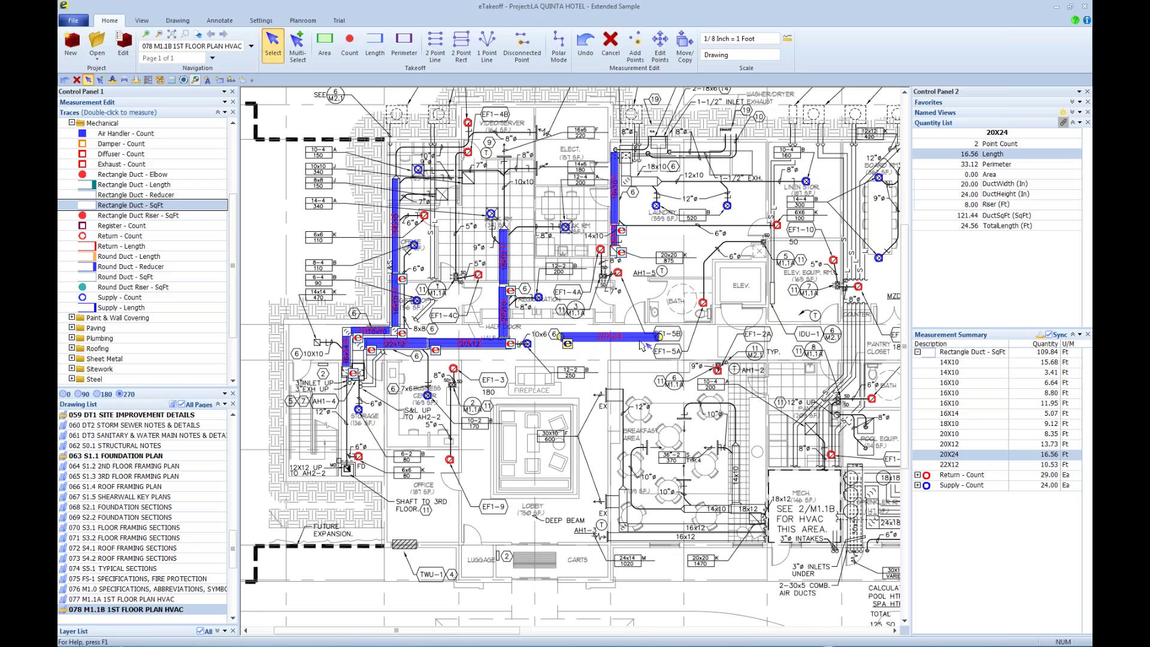
double_click(976, 204)
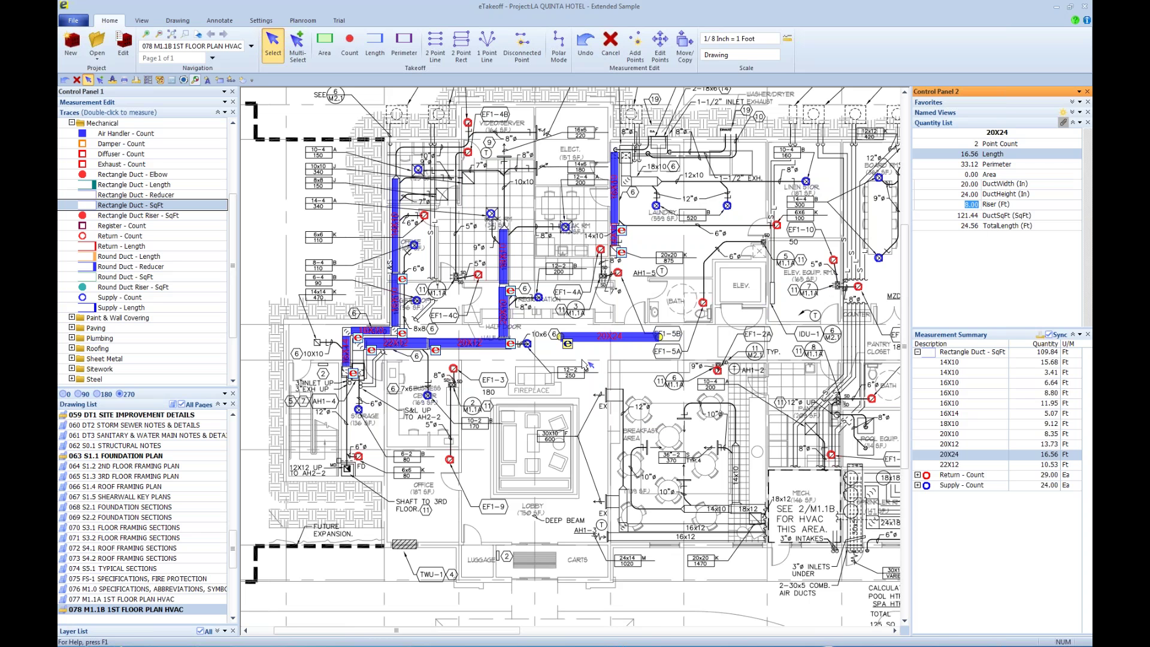
click(645, 349)
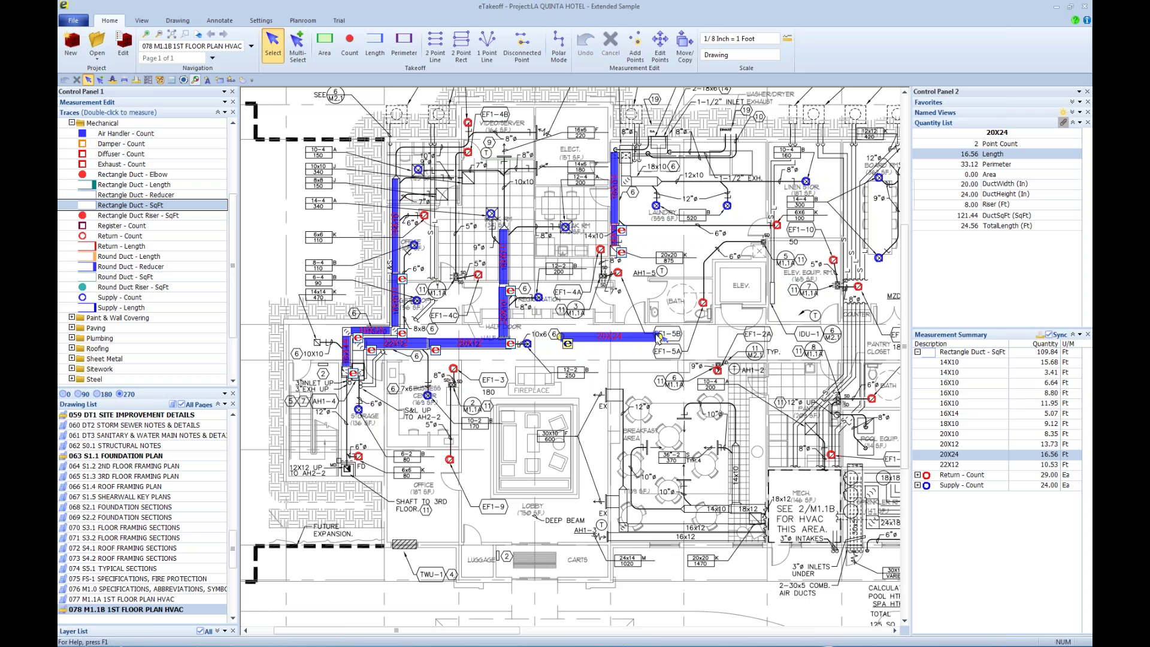
mouse_move(660, 338)
right_click(659, 337)
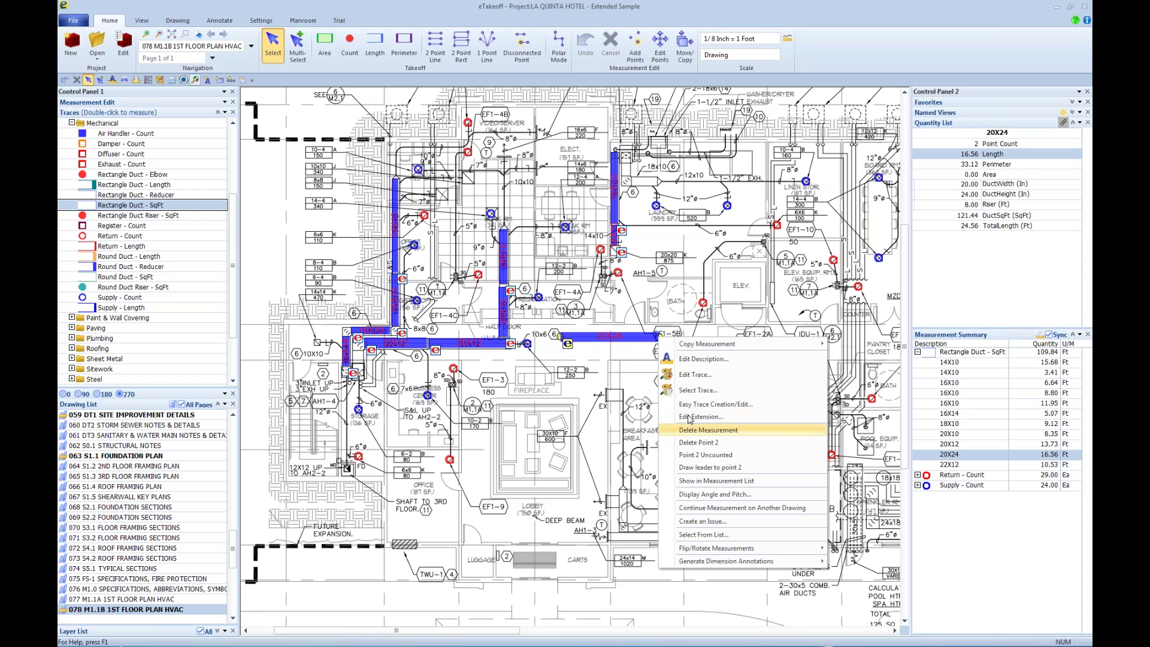
click(654, 357)
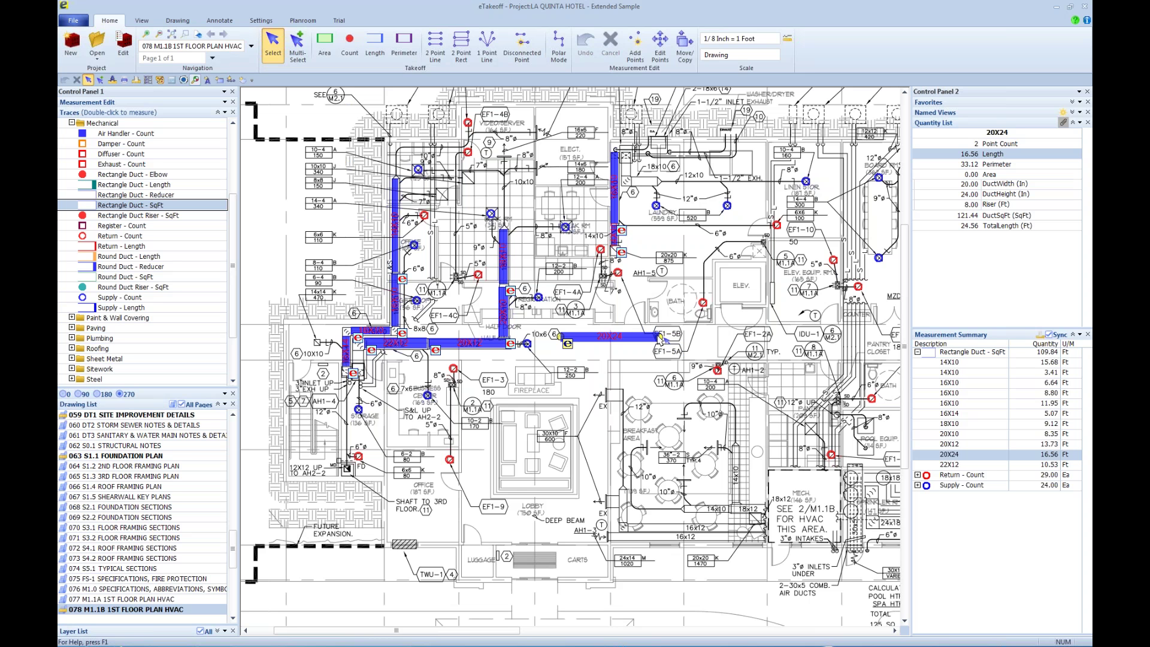
- Highlight the 29 Return - Count markers on the plan, then clear the selection
mouse_move(659, 338)
click(468, 123)
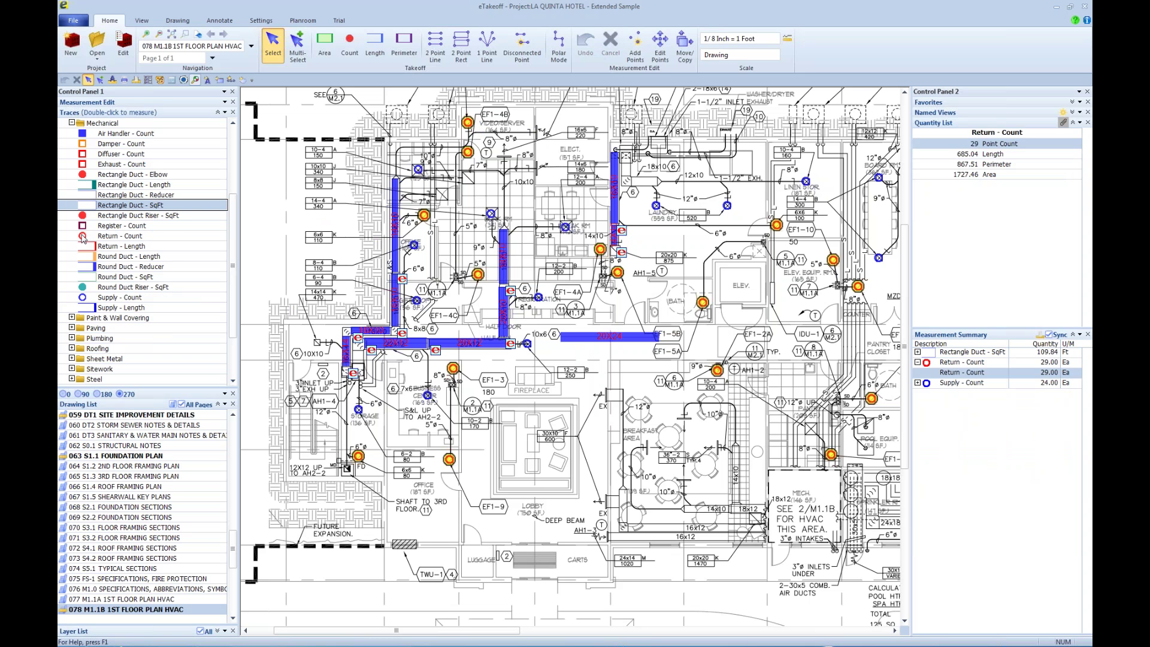
click(504, 387)
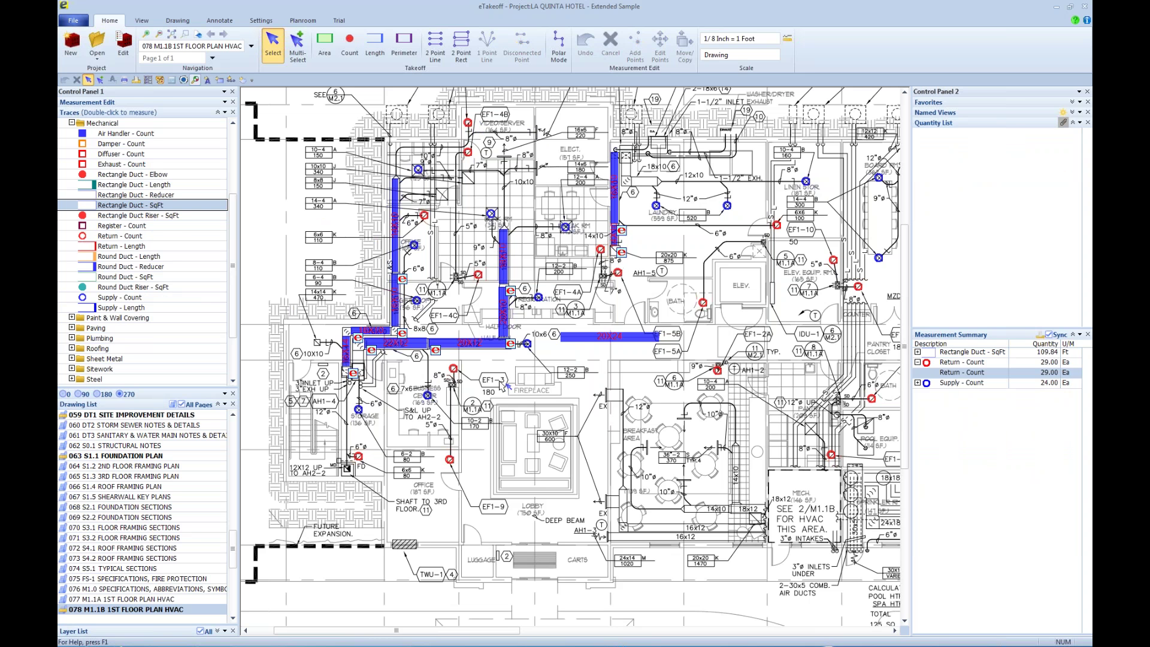
click(479, 276)
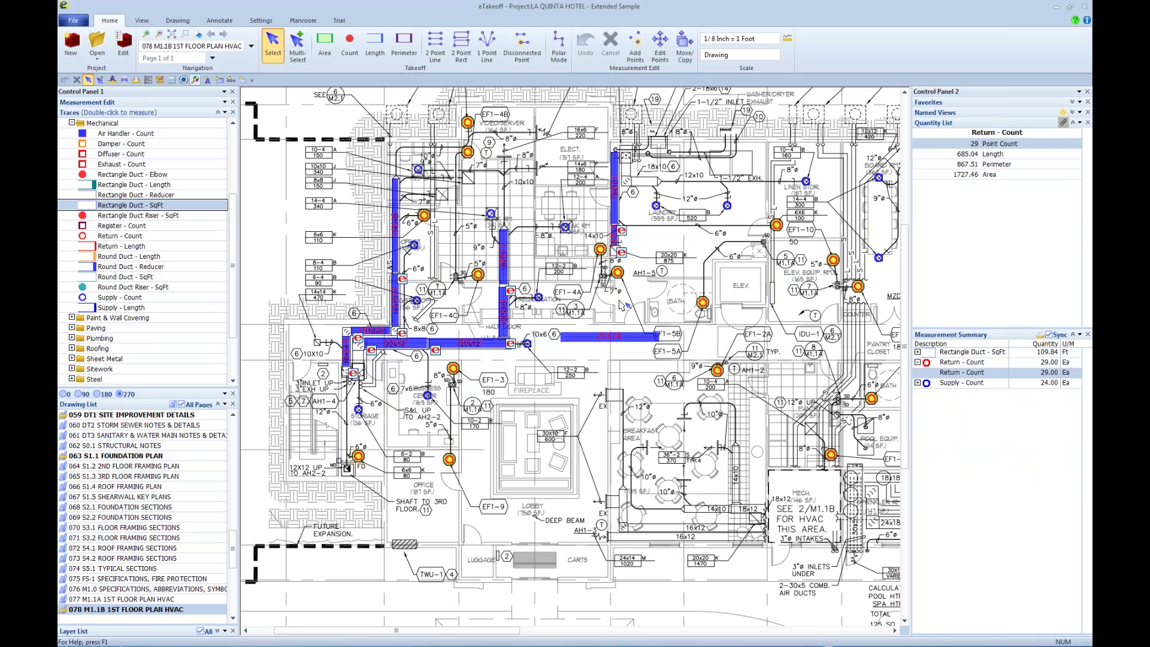
key(Escape)
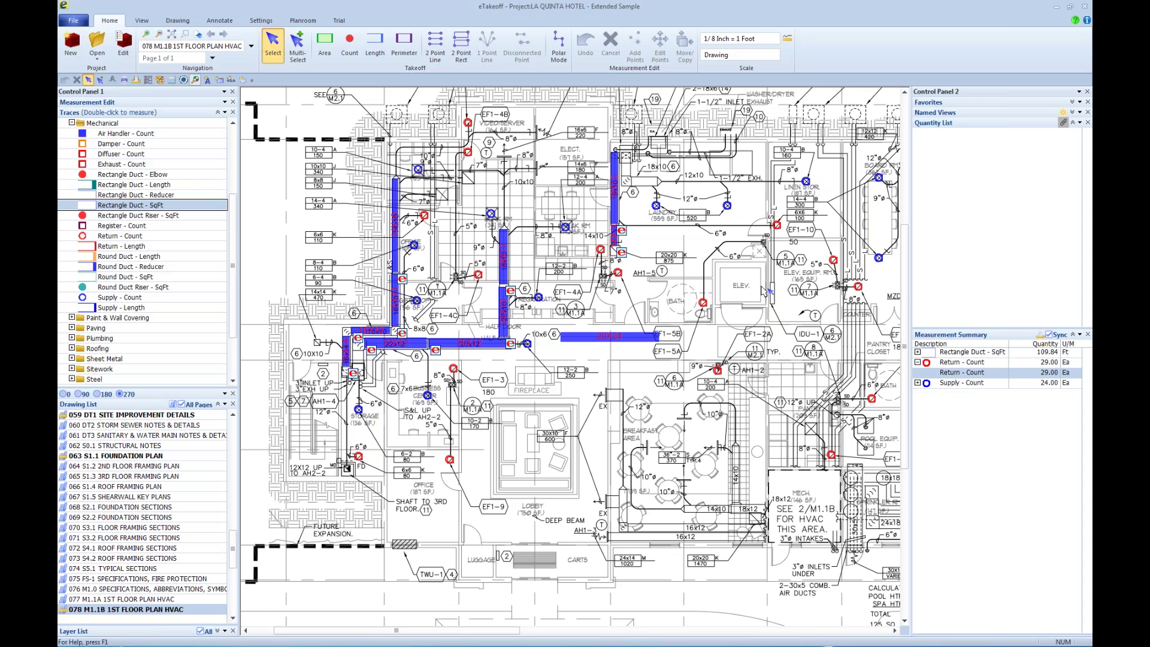
- Zoom and pan around the HVAC plan to review the duct runs and return and supply counts
scroll(764, 292, down, 1)
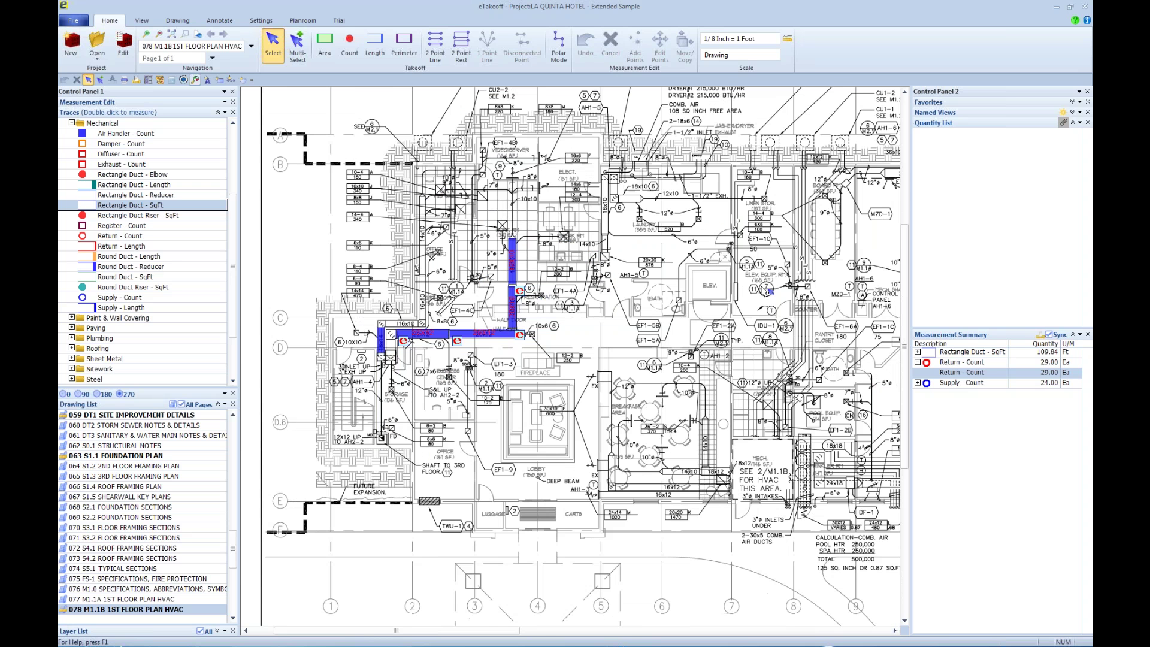
scroll(591, 396, up, 1)
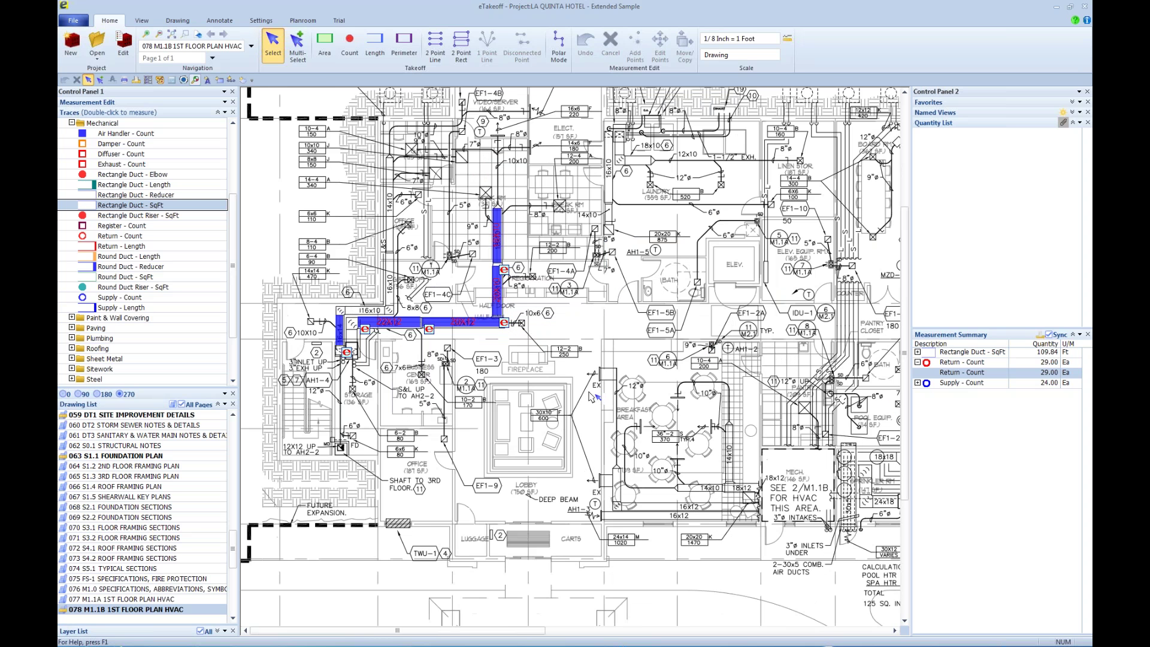
scroll(591, 397, up, 1)
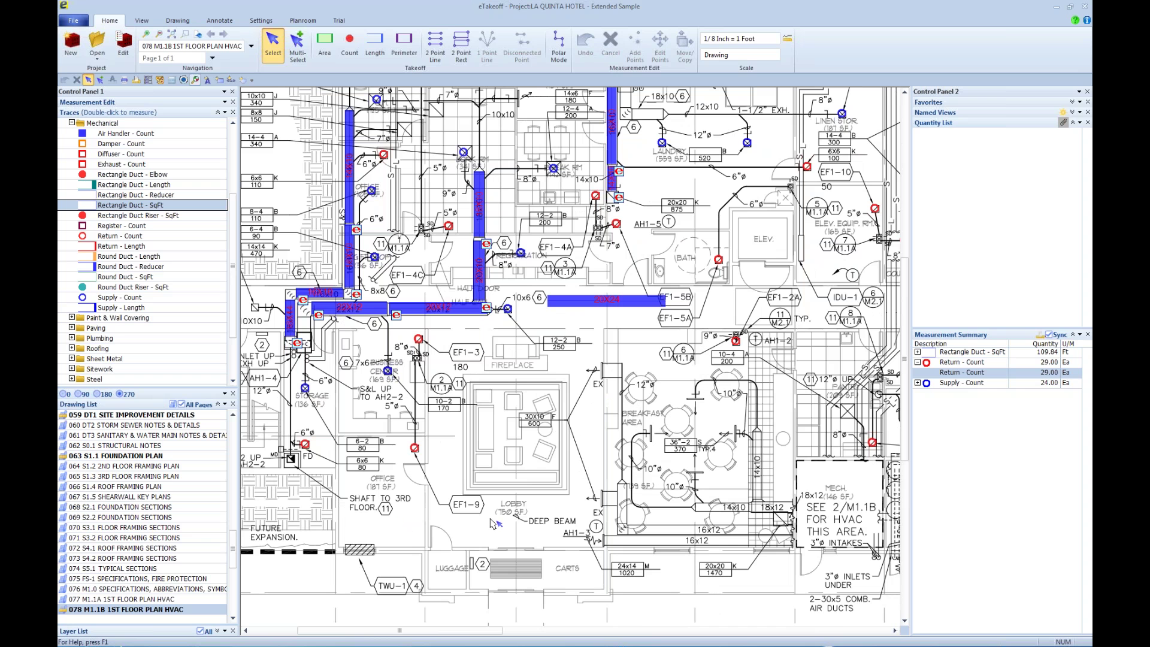
scroll(495, 523, up, 1)
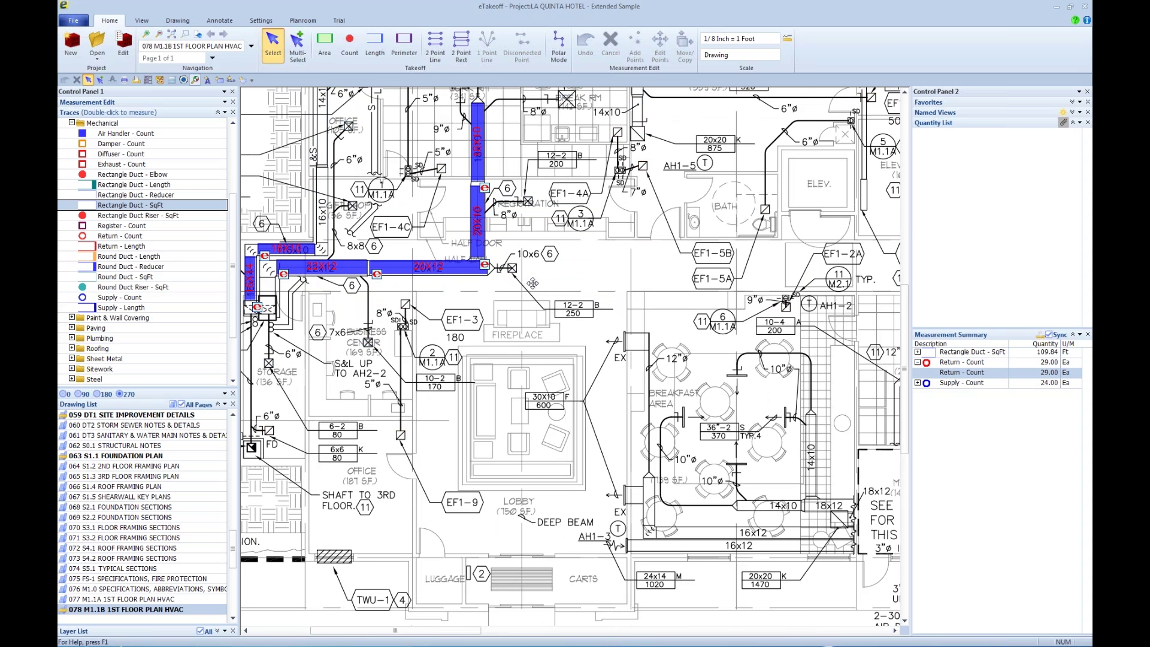
drag(532, 283, 669, 421)
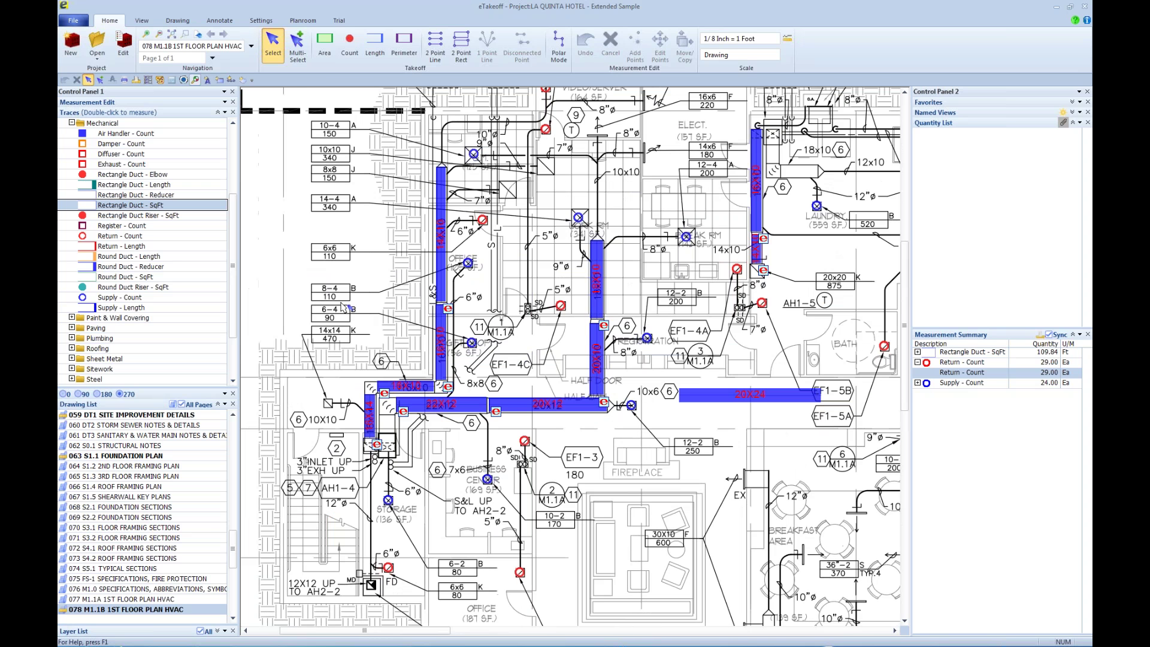
scroll(343, 307, down, 1)
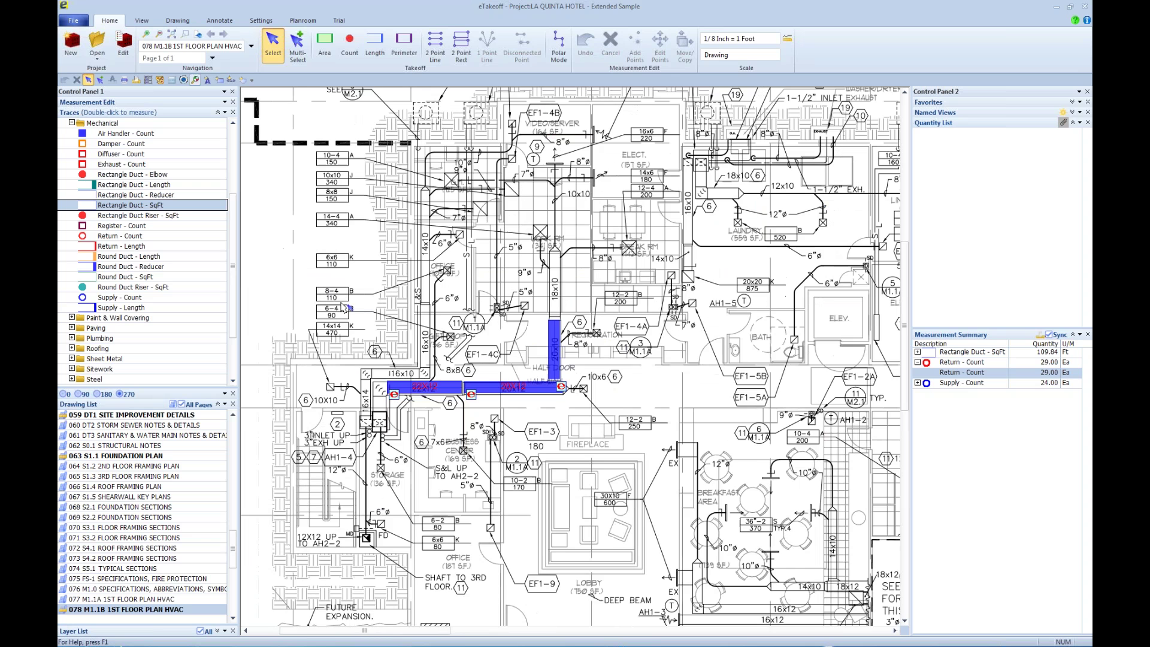
scroll(344, 308, down, 1)
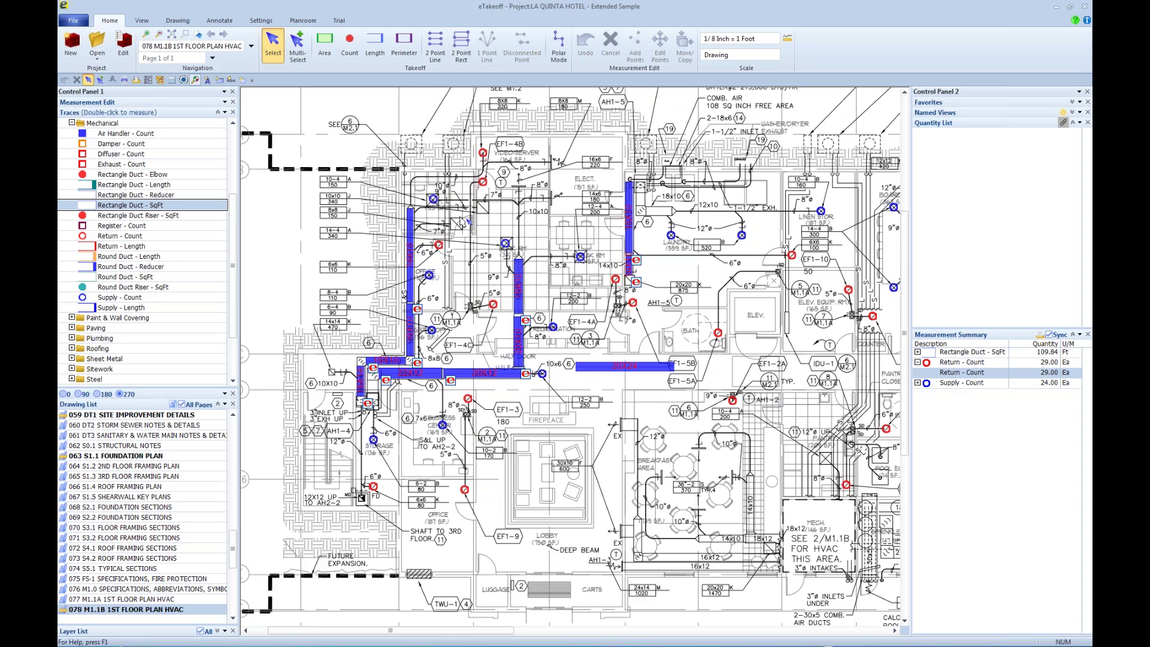
- Label the Return - Count markers with sequence numbers by entering % as the trace text
click(485, 155)
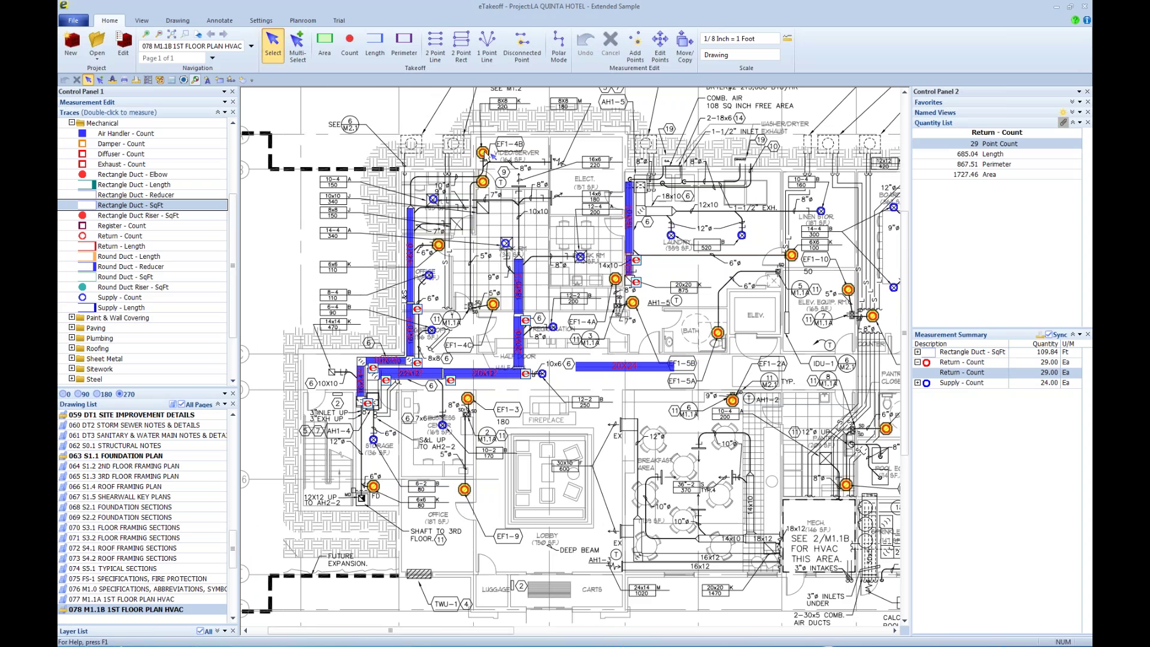
right_click(486, 152)
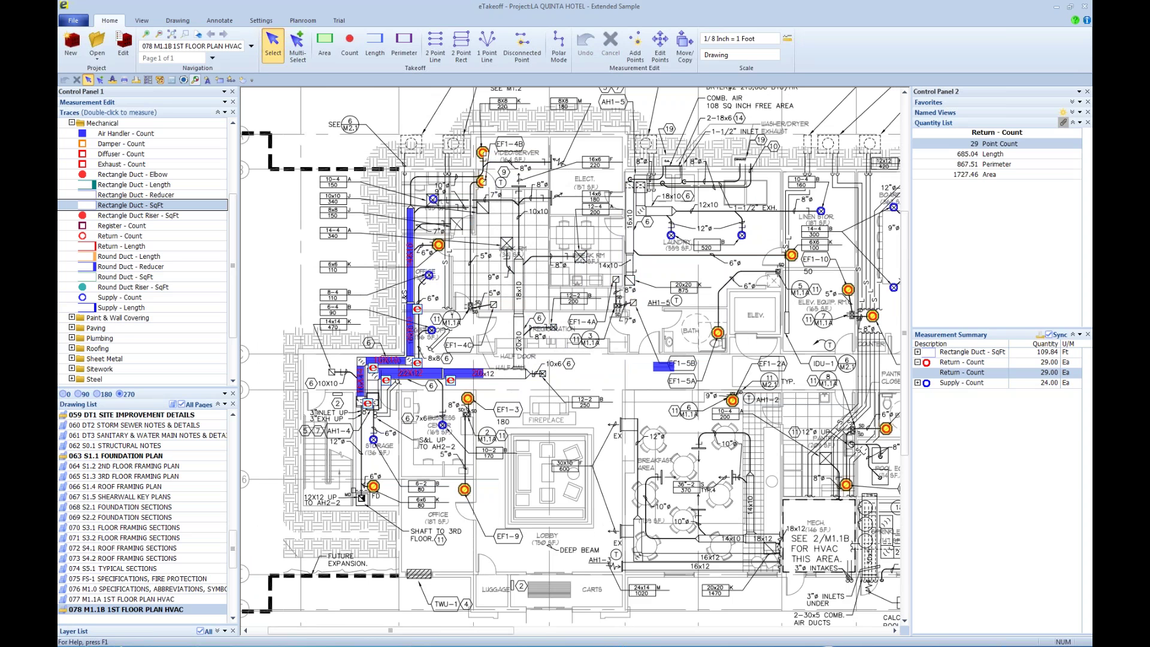
click(522, 244)
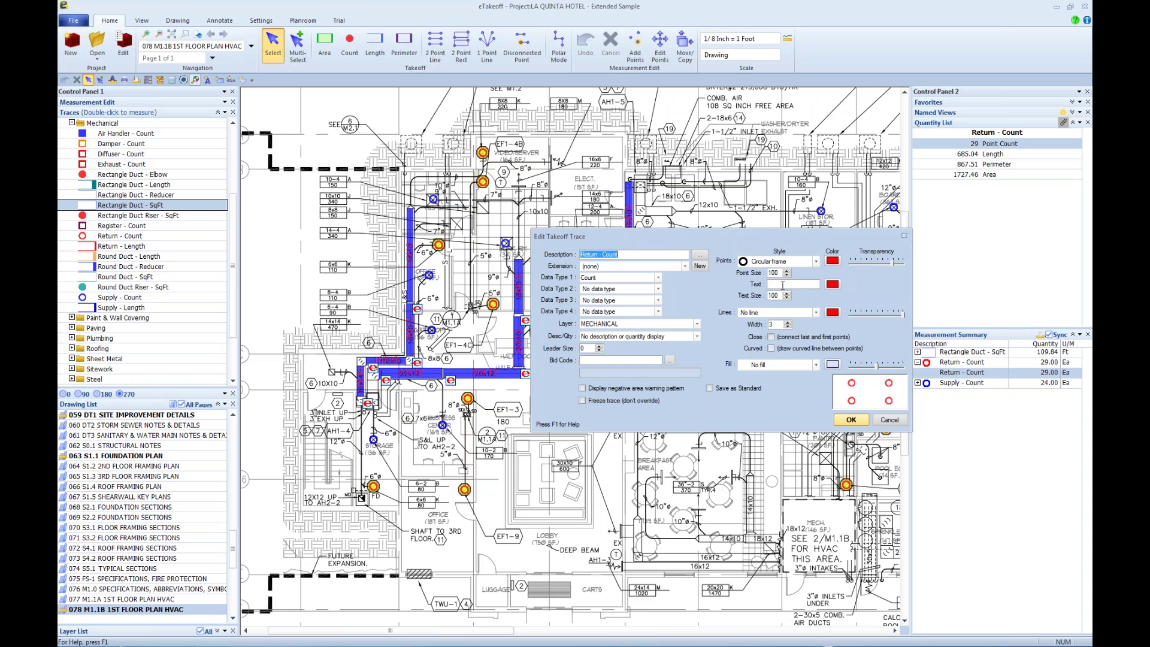
click(782, 285)
text(%)
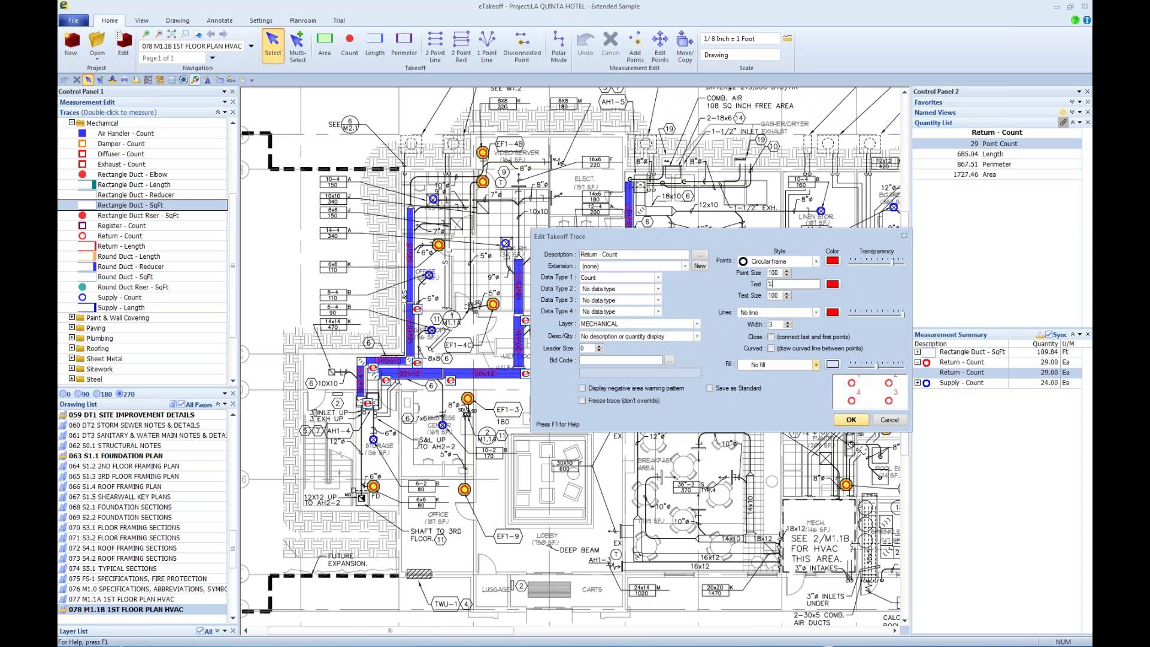
click(851, 421)
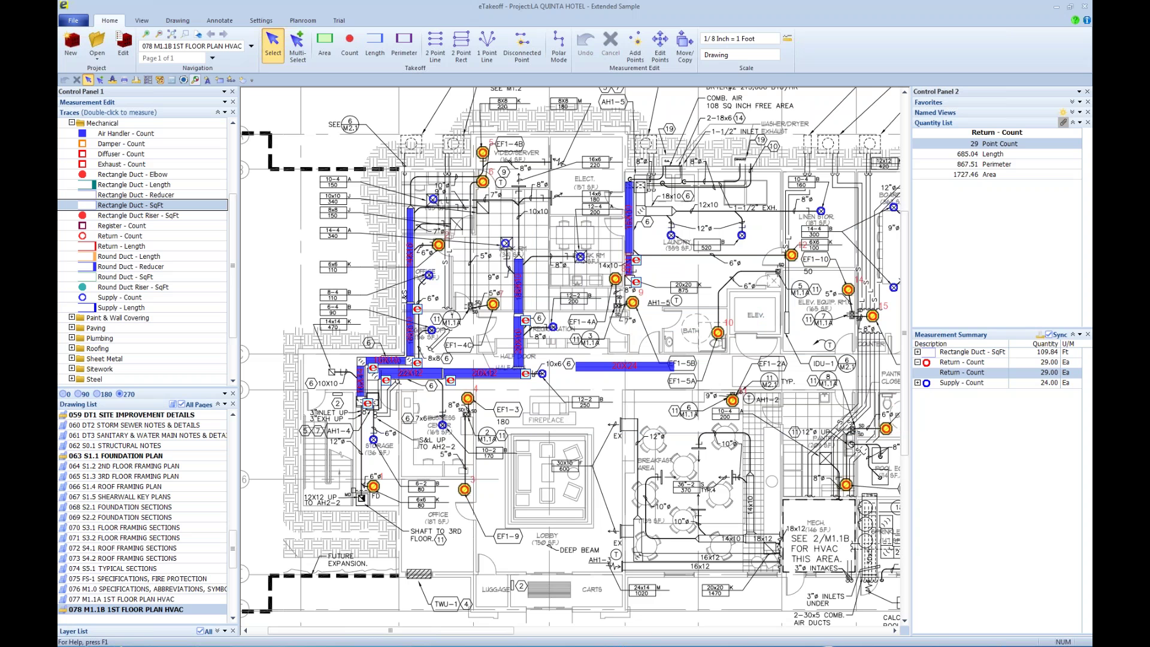
- Set the return count points' transparency to maximum and confirm the trace settings
right_click(482, 152)
click(539, 263)
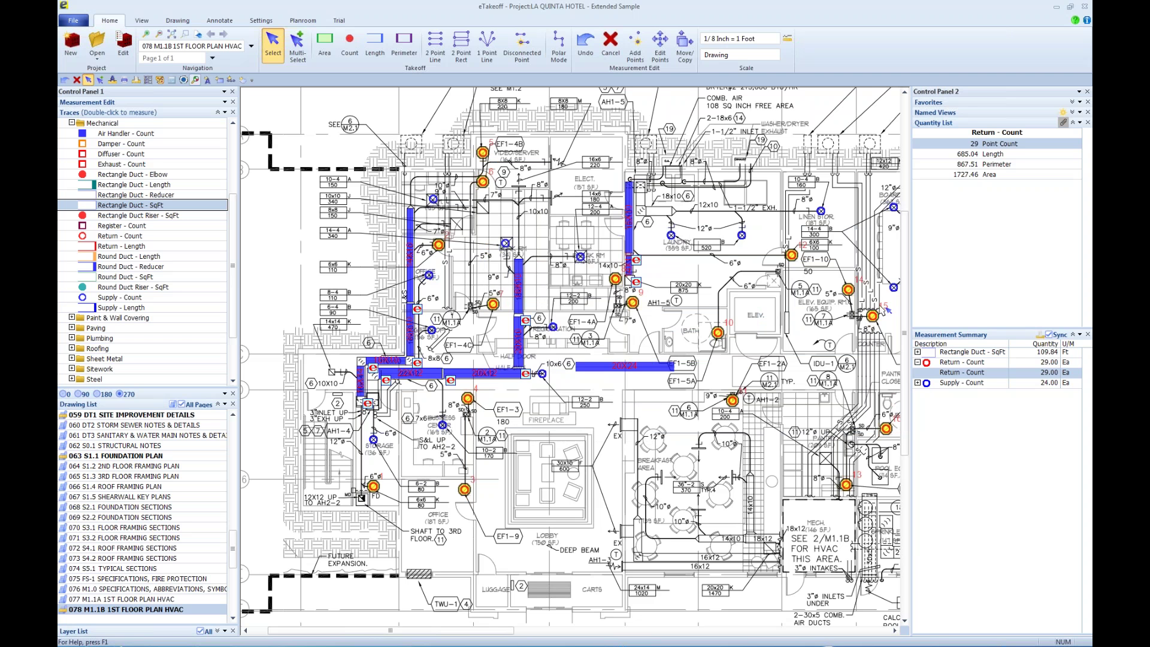
drag(903, 298, 931, 292)
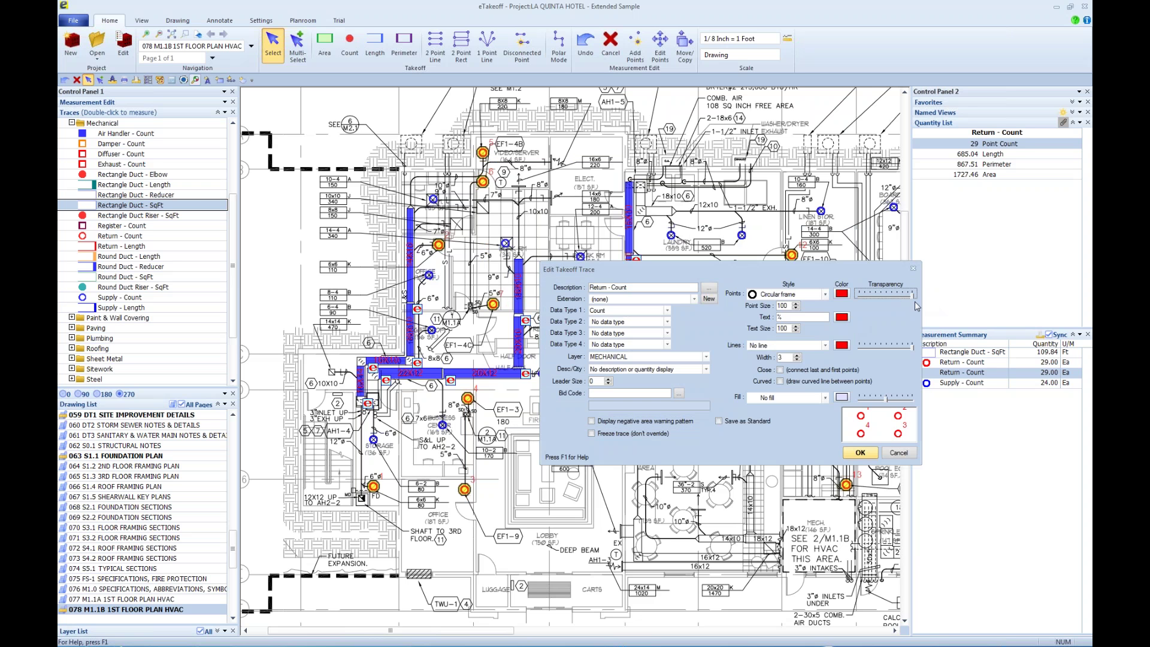
click(860, 453)
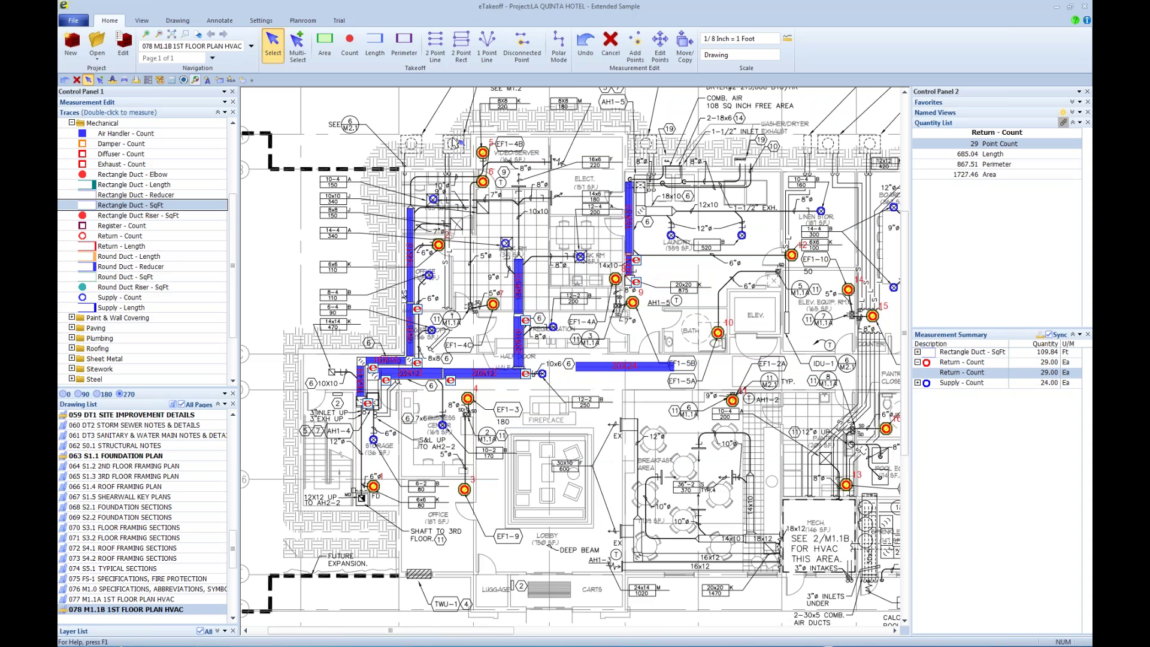
scroll(456, 142, up, 1)
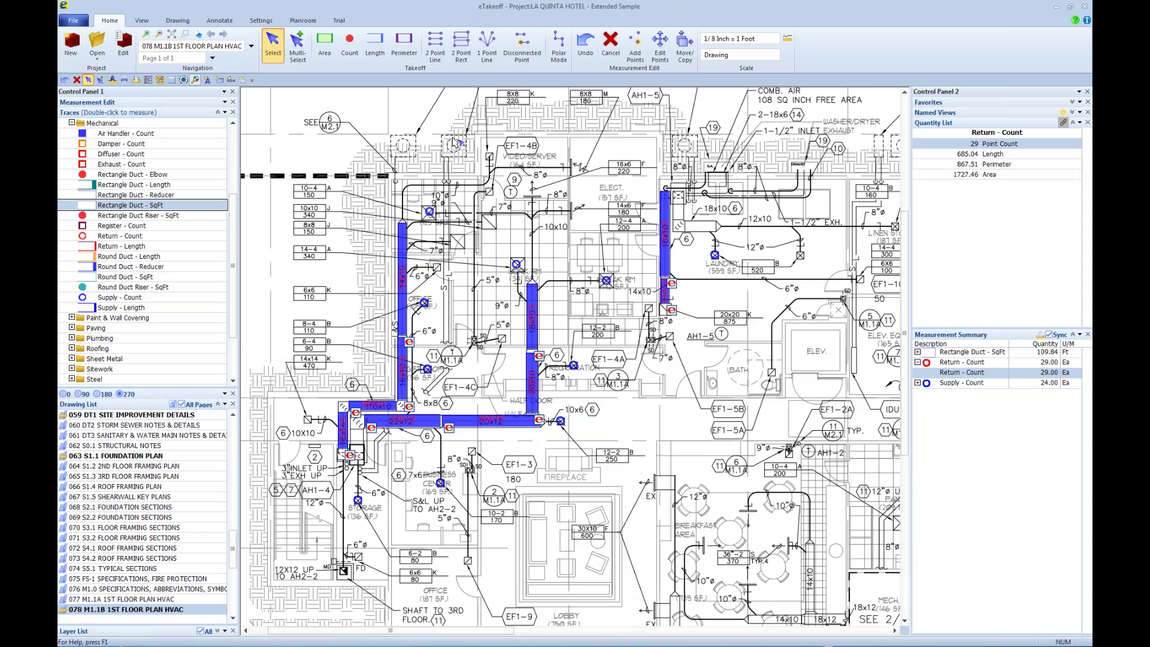
scroll(456, 142, up, 3)
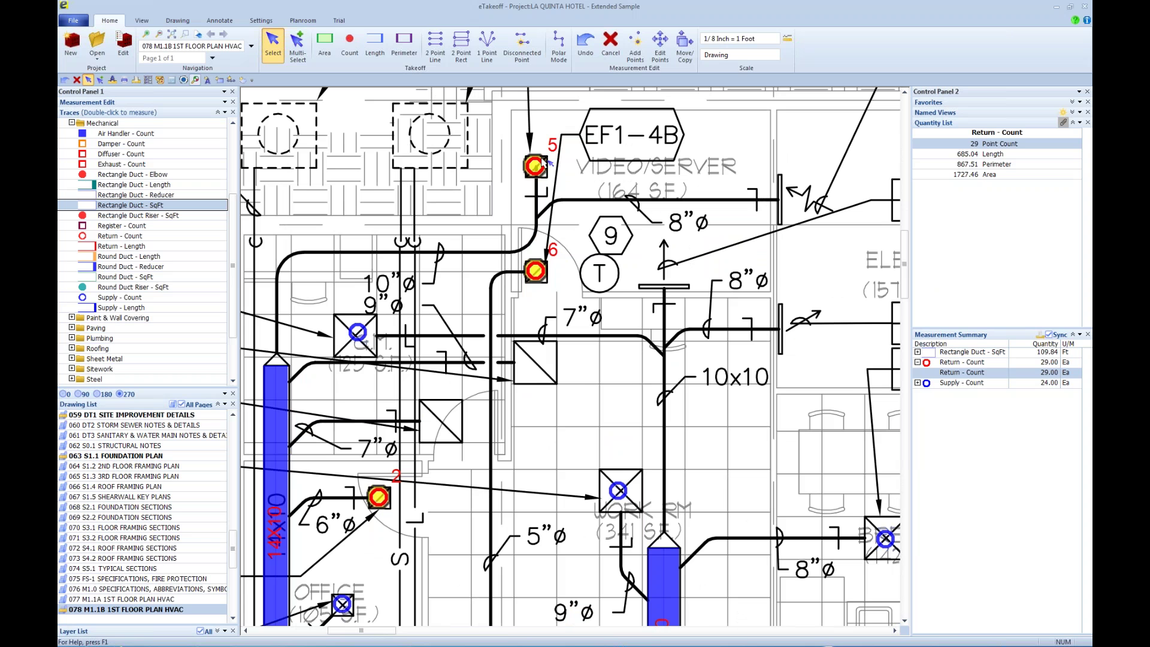
scroll(580, 307, down, 1)
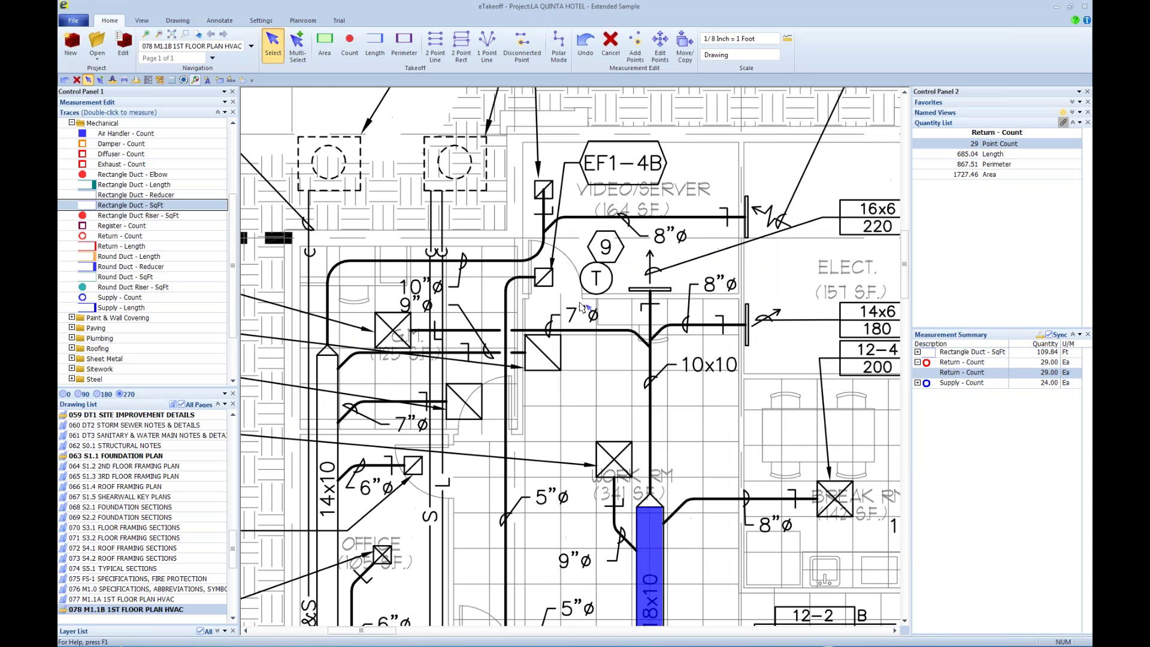
scroll(580, 307, down, 2)
drag(521, 297, 472, 230)
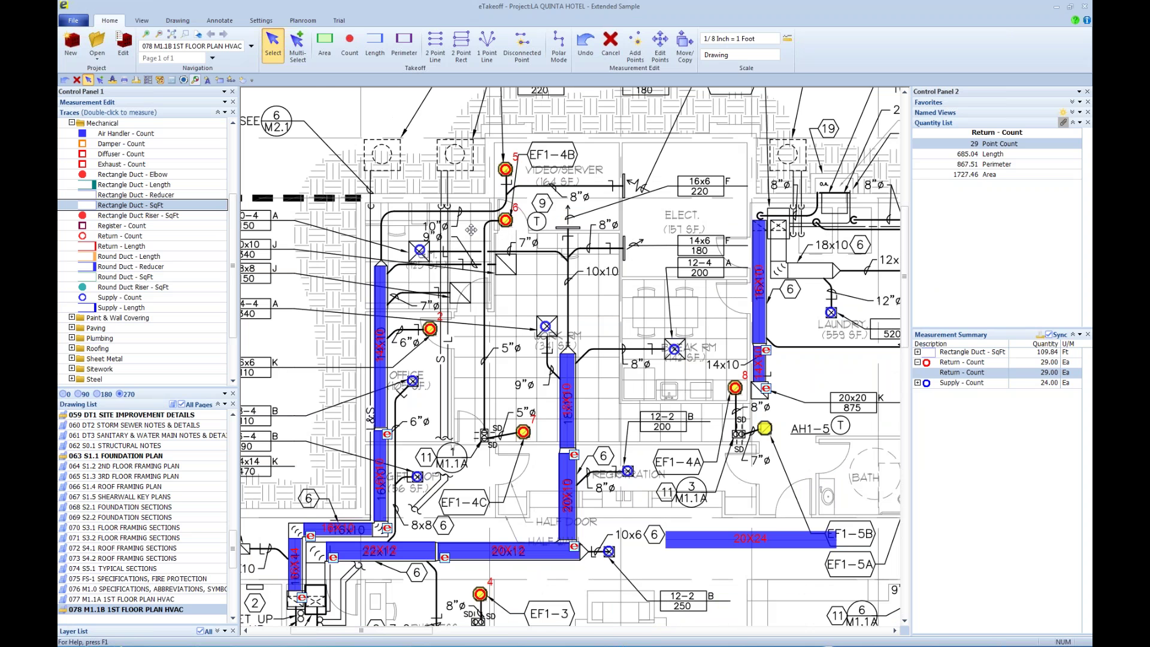
scroll(471, 229, down, 2)
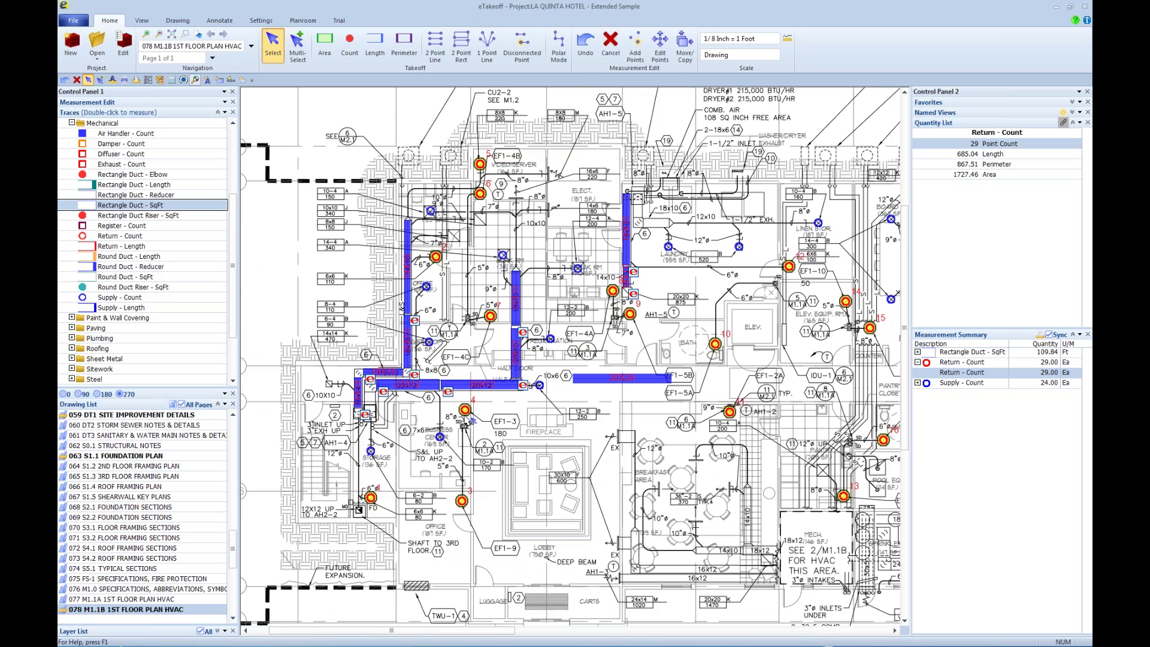
click(476, 410)
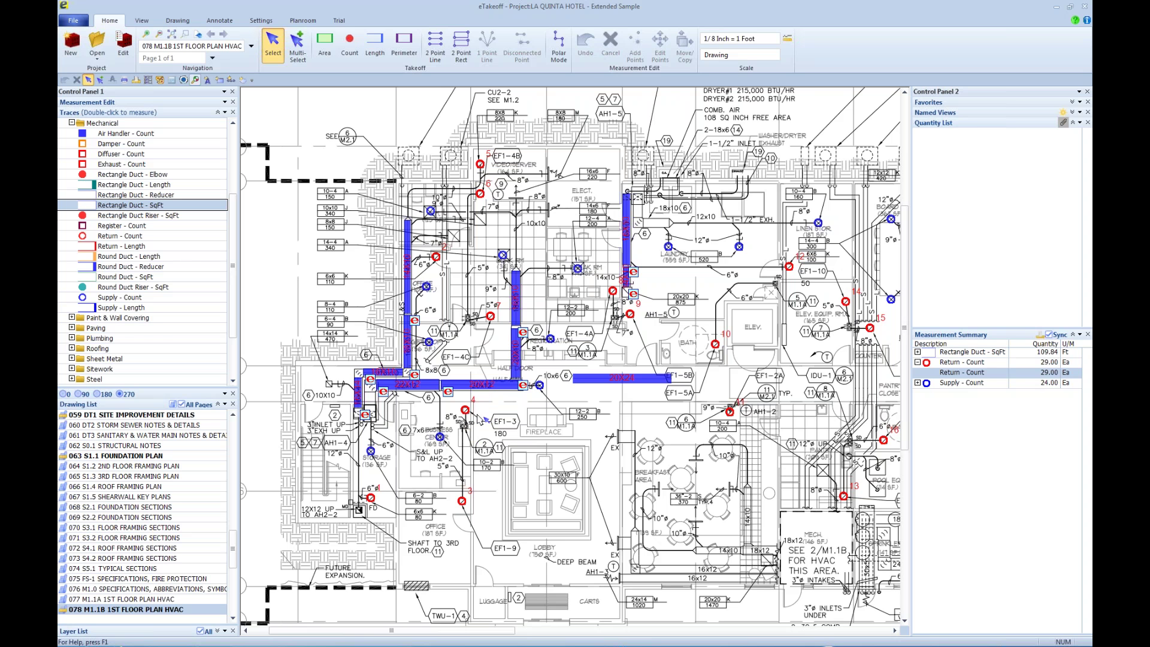
scroll(484, 423, up, 1)
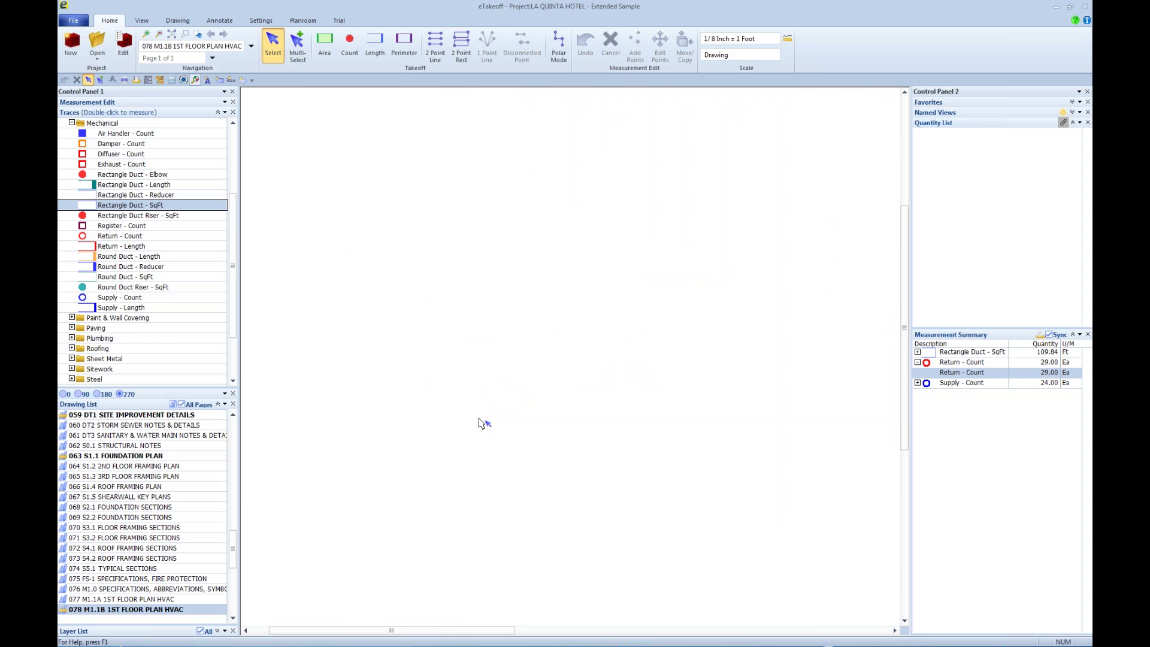
scroll(484, 422, up, 1)
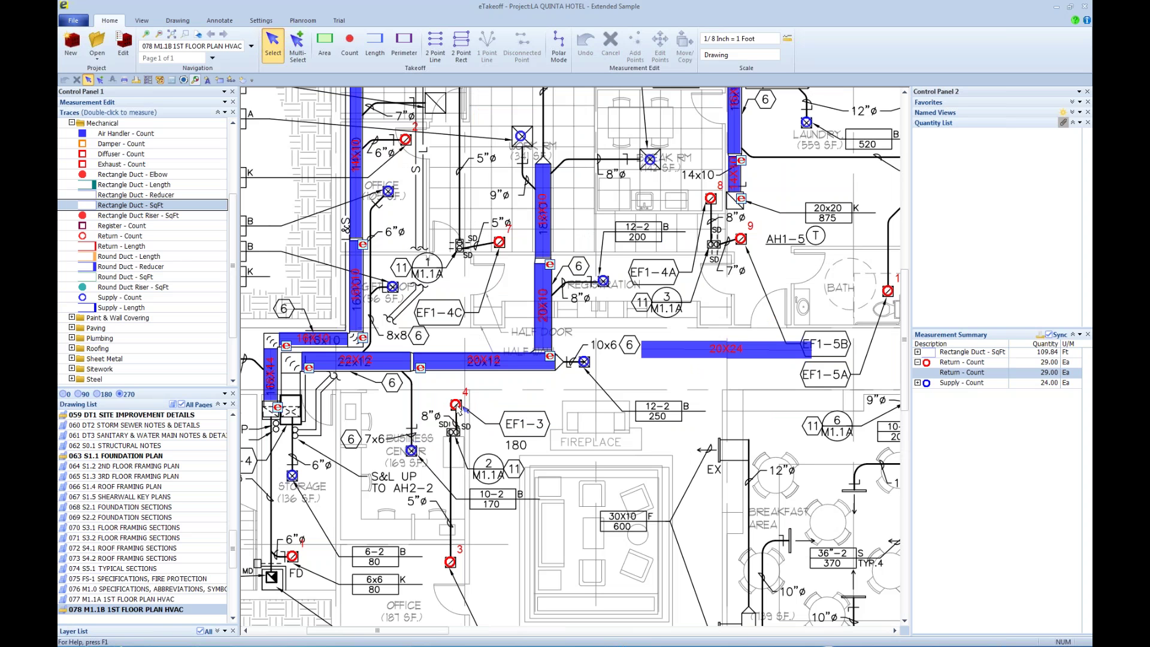
click(456, 406)
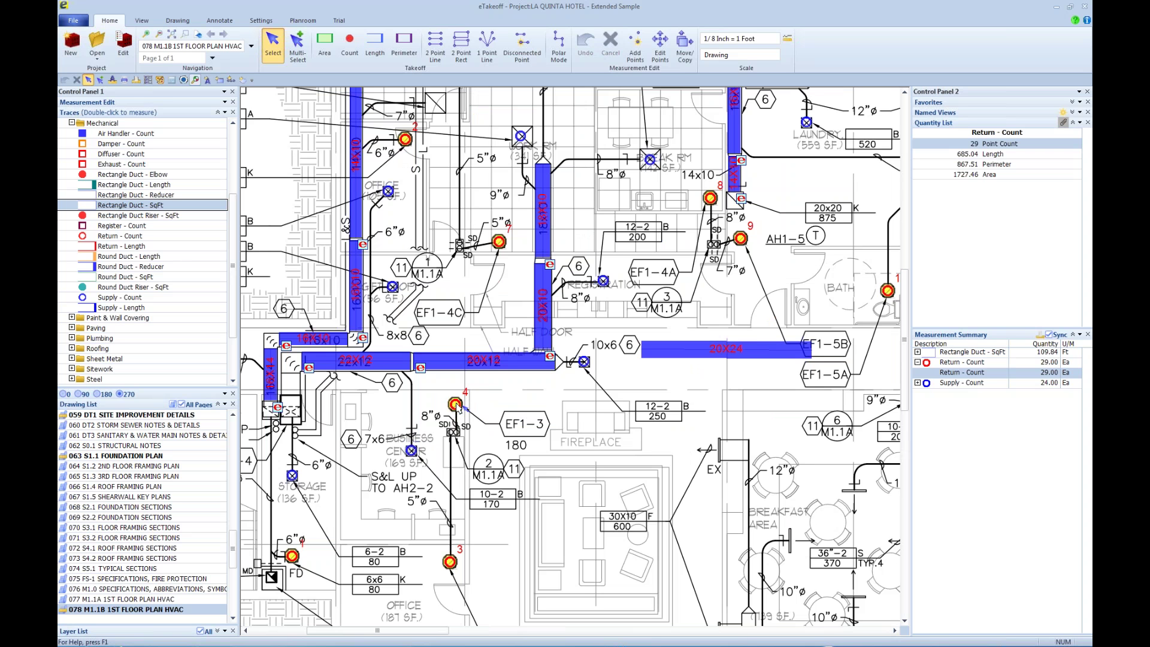
right_click(456, 406)
click(509, 233)
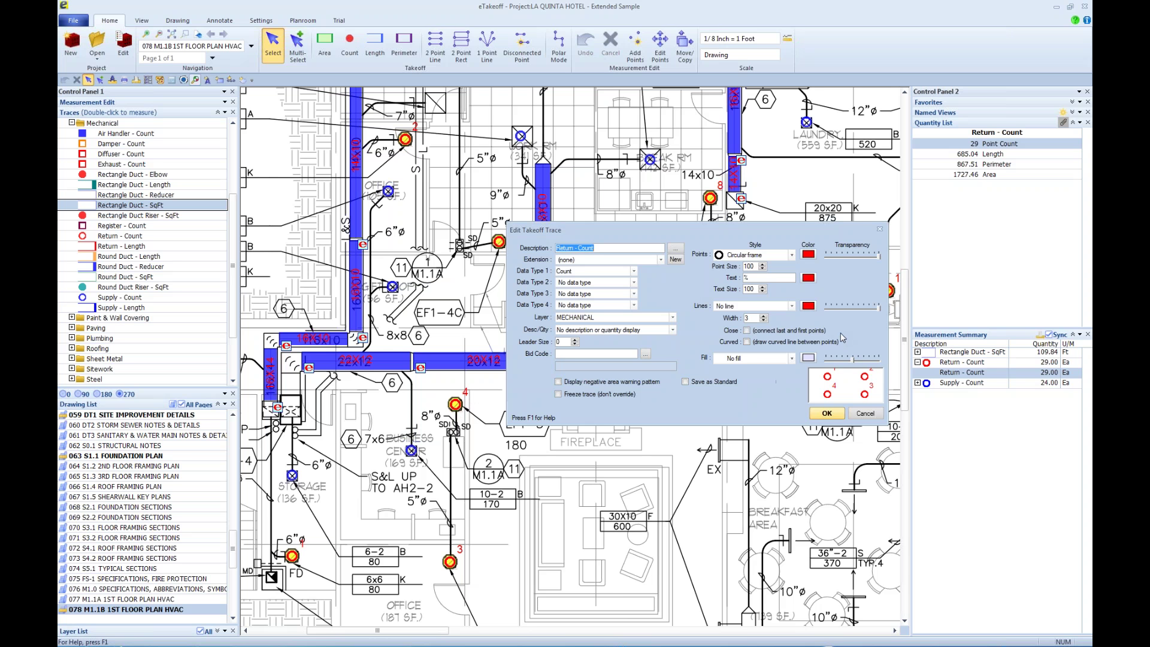
click(830, 416)
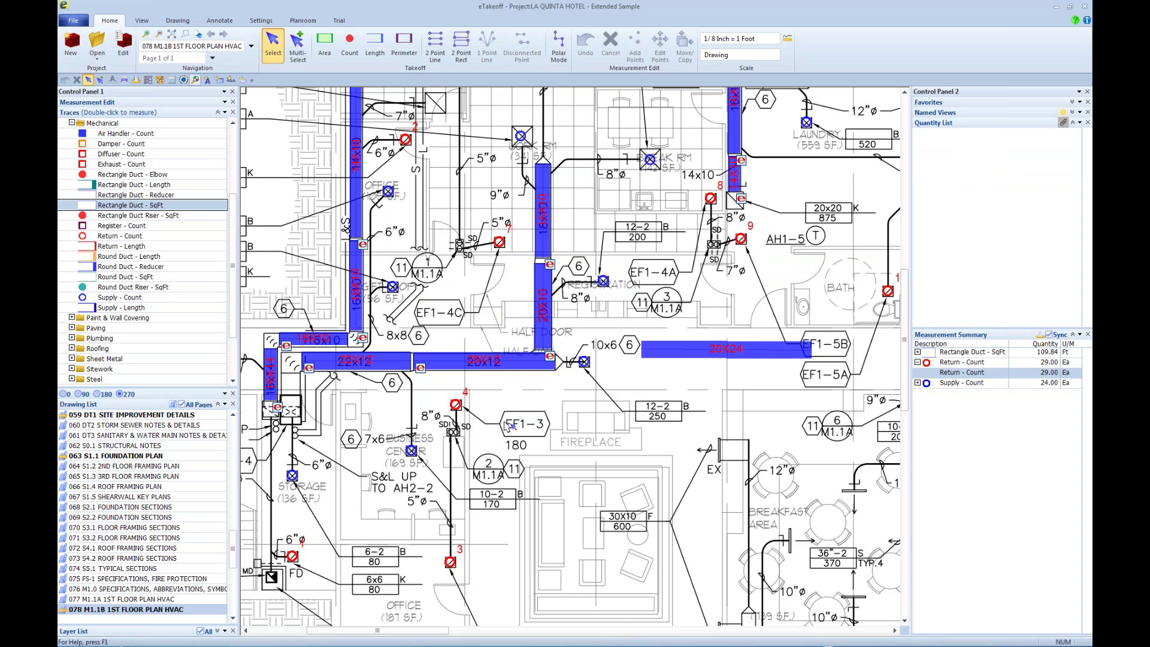
scroll(509, 426, down, 1)
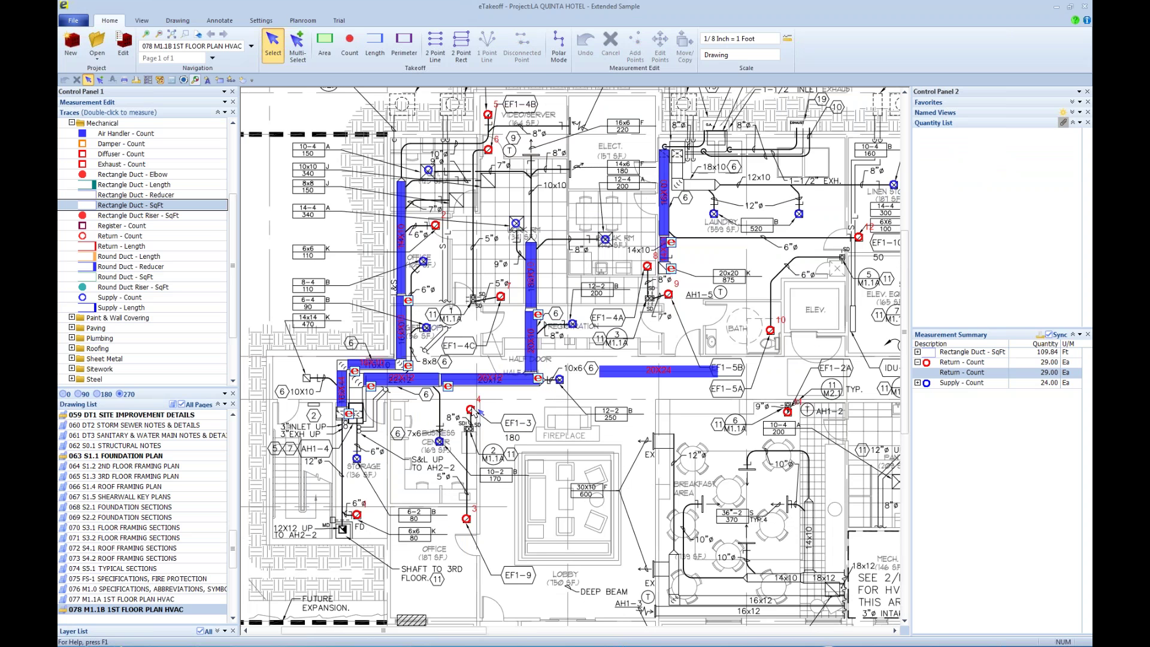
click(477, 411)
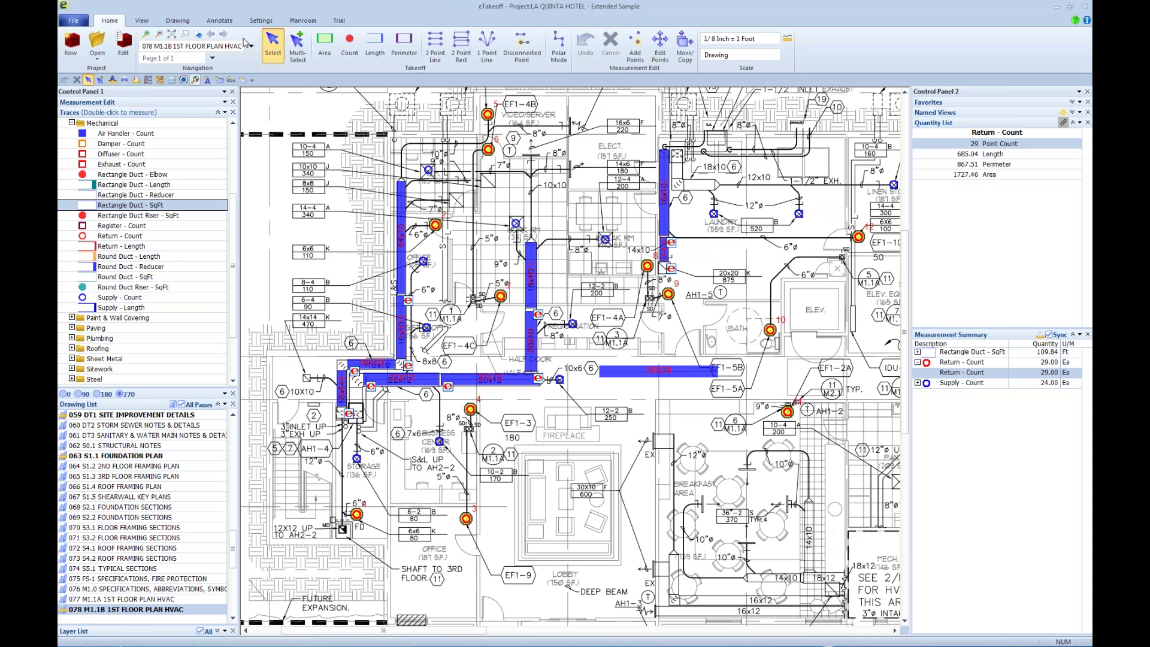
- Check the Points page of User Preferences for point-editing and Line Crawl settings, then close it
click(183, 81)
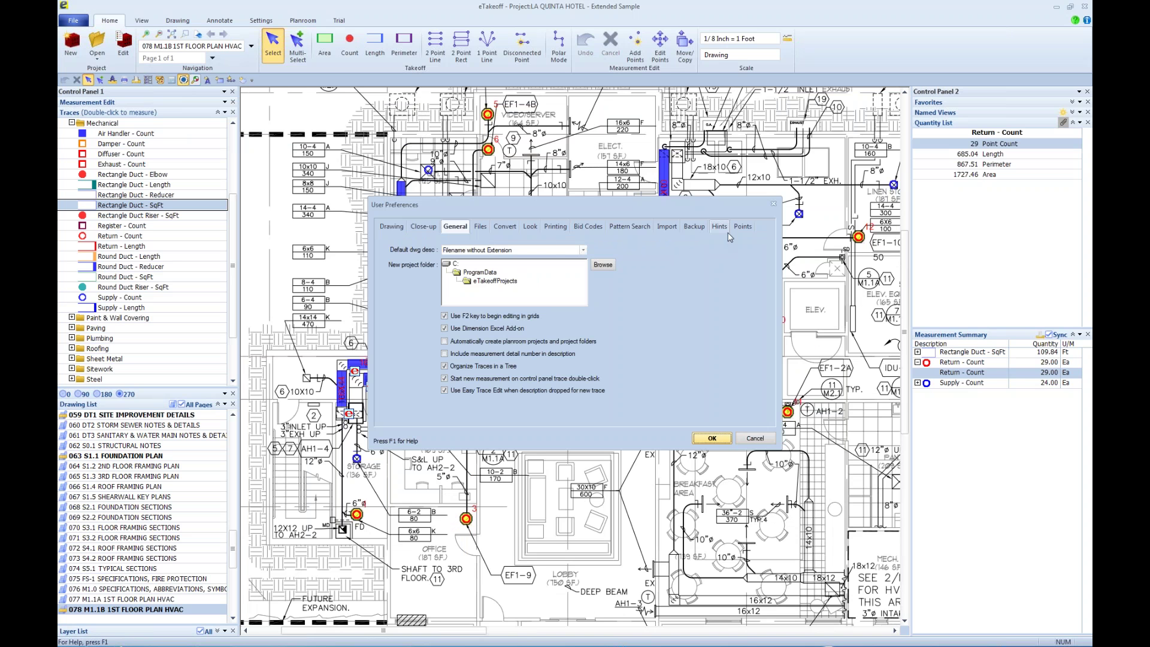
click(741, 226)
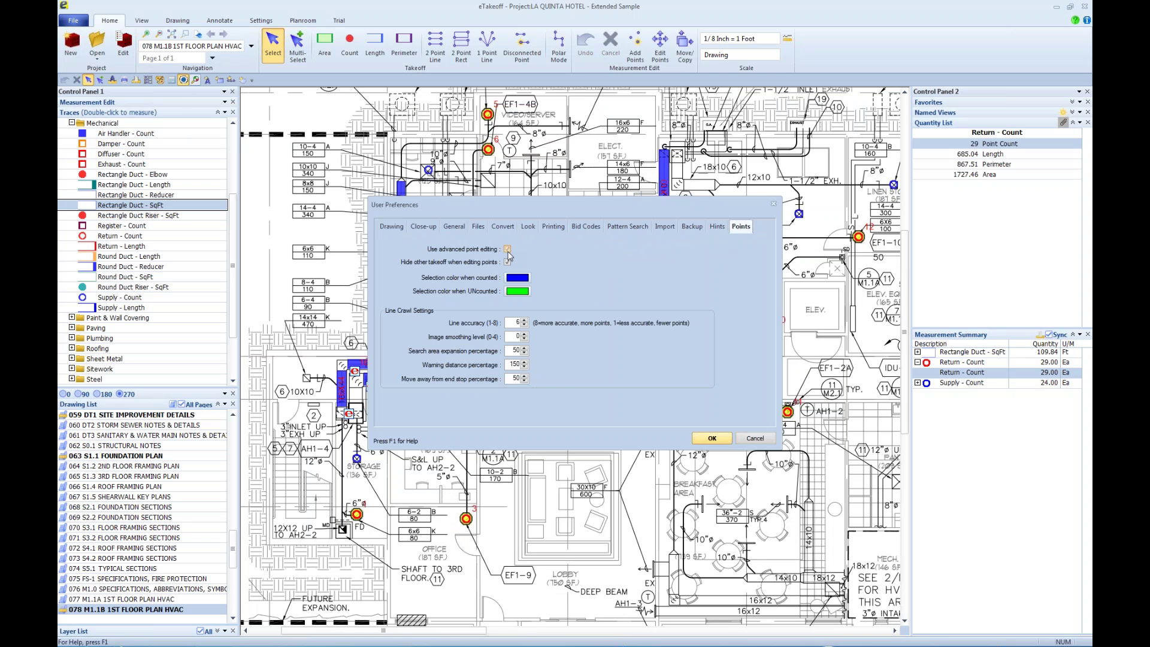
click(712, 437)
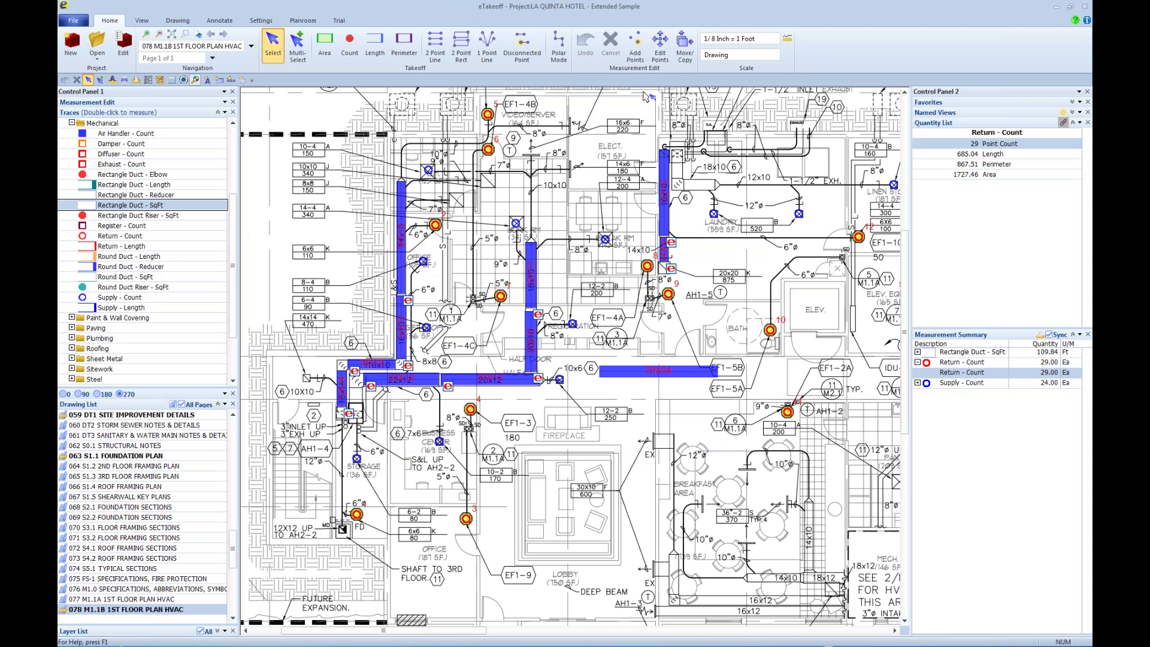
- Split return count point 4 into its own one-point measurement and select the split-off marker
click(661, 47)
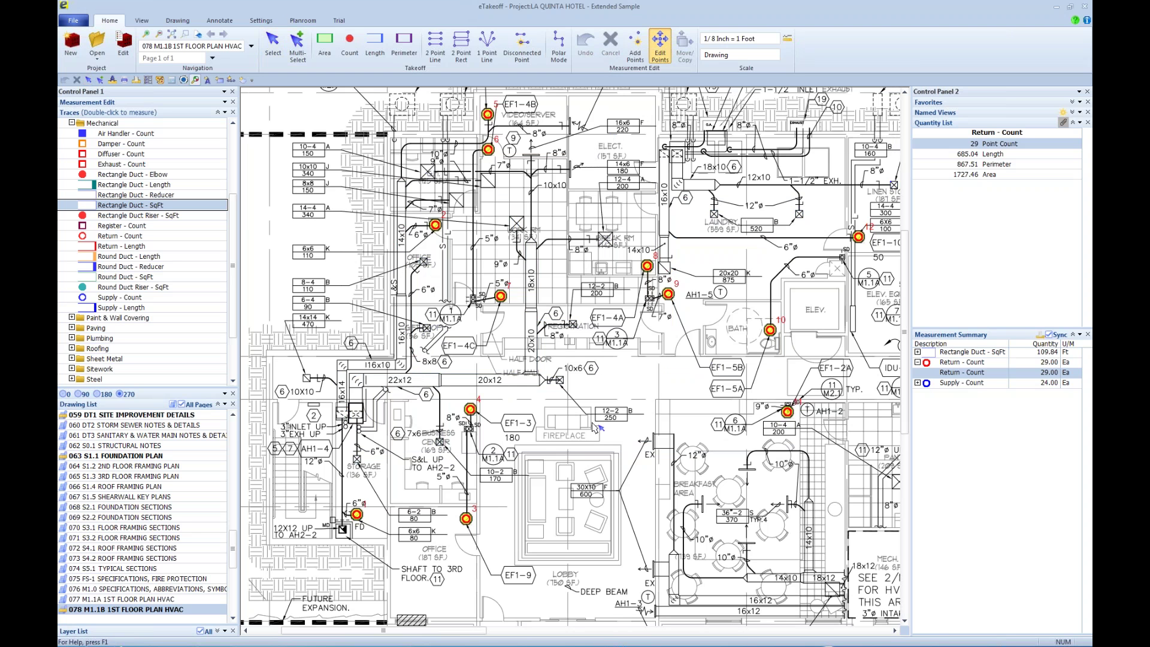
click(470, 409)
right_click(476, 412)
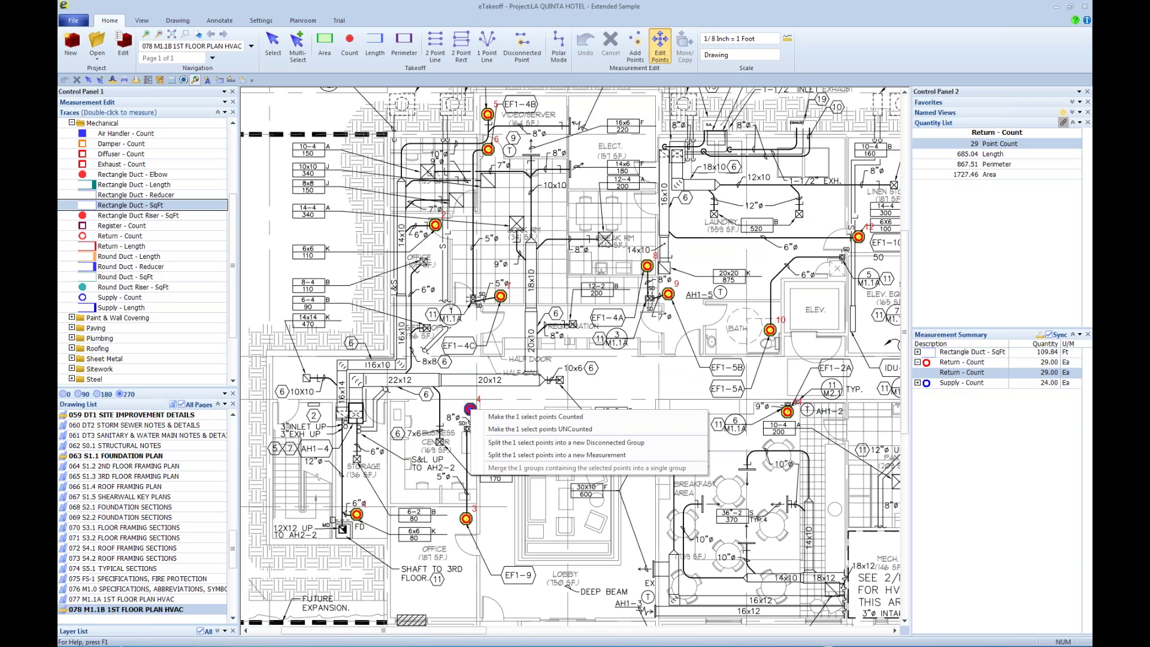
click(512, 457)
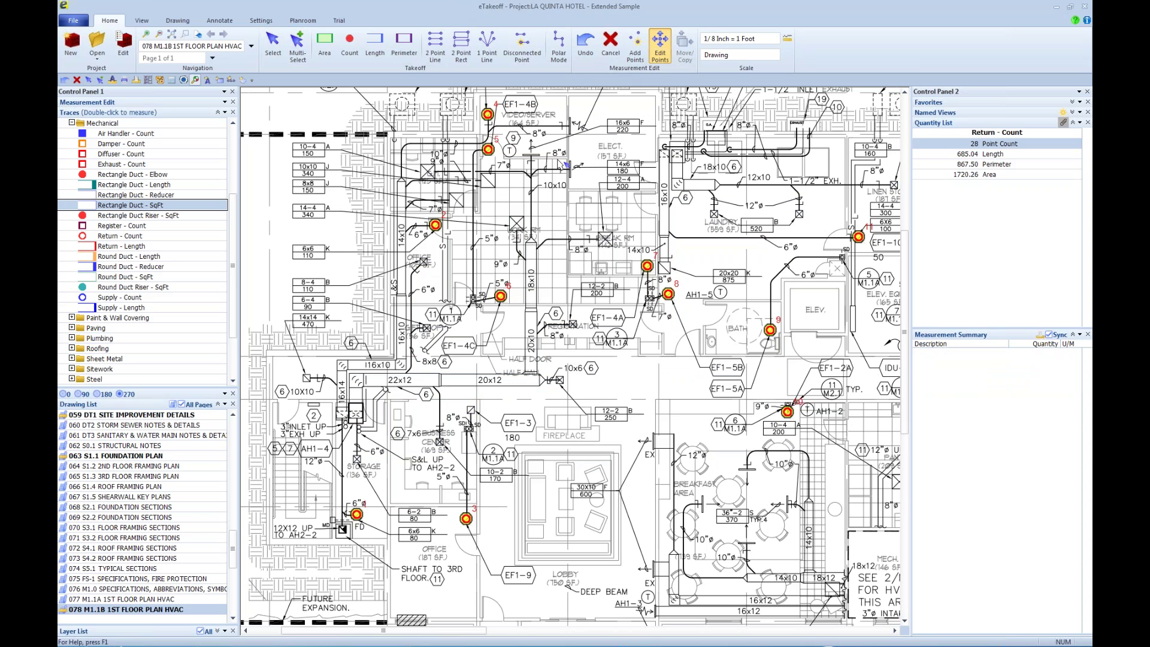
key(Escape)
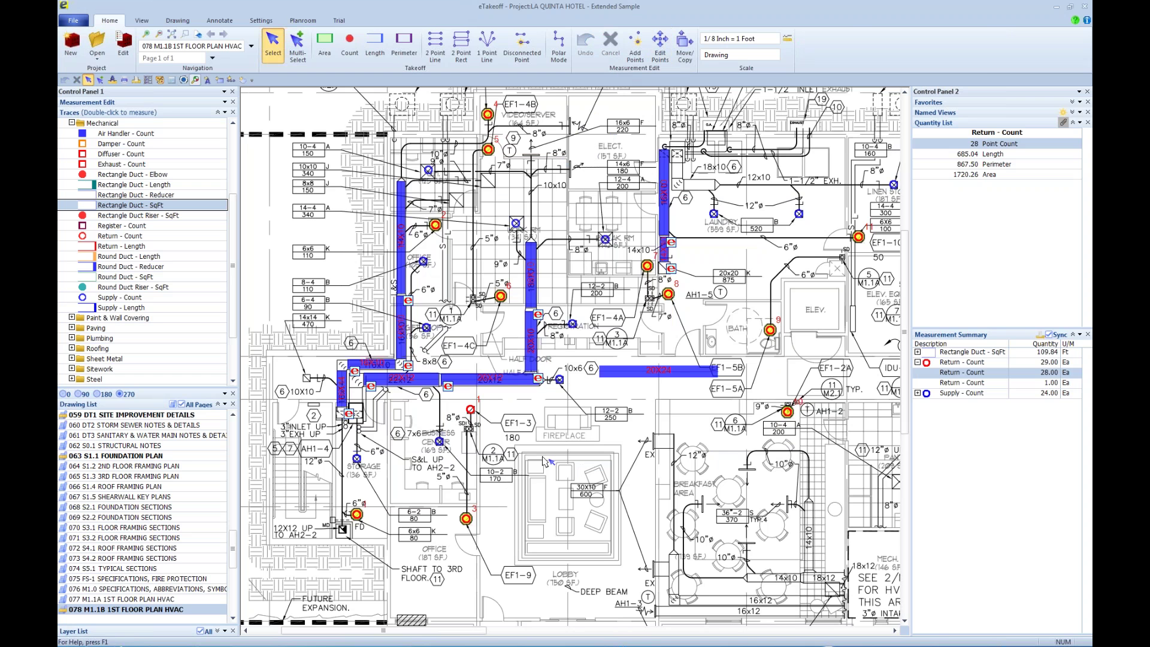
click(471, 409)
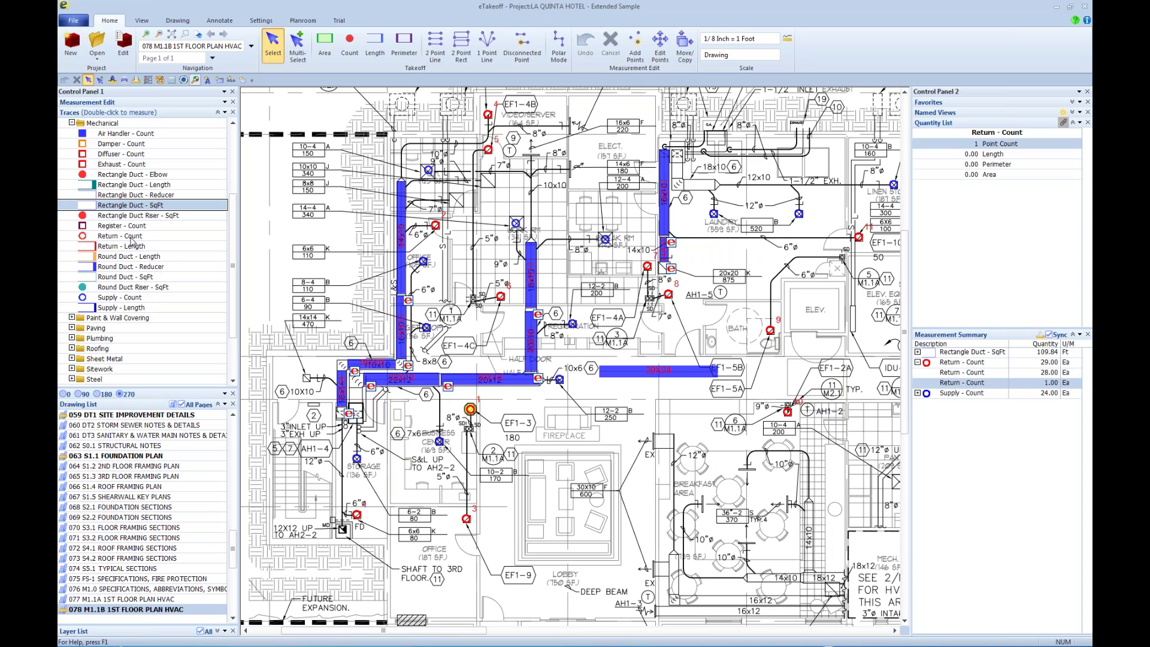
- Reassign the selected marker to the Air Handler - Count trace and reselect it to verify
click(127, 134)
double_click(126, 135)
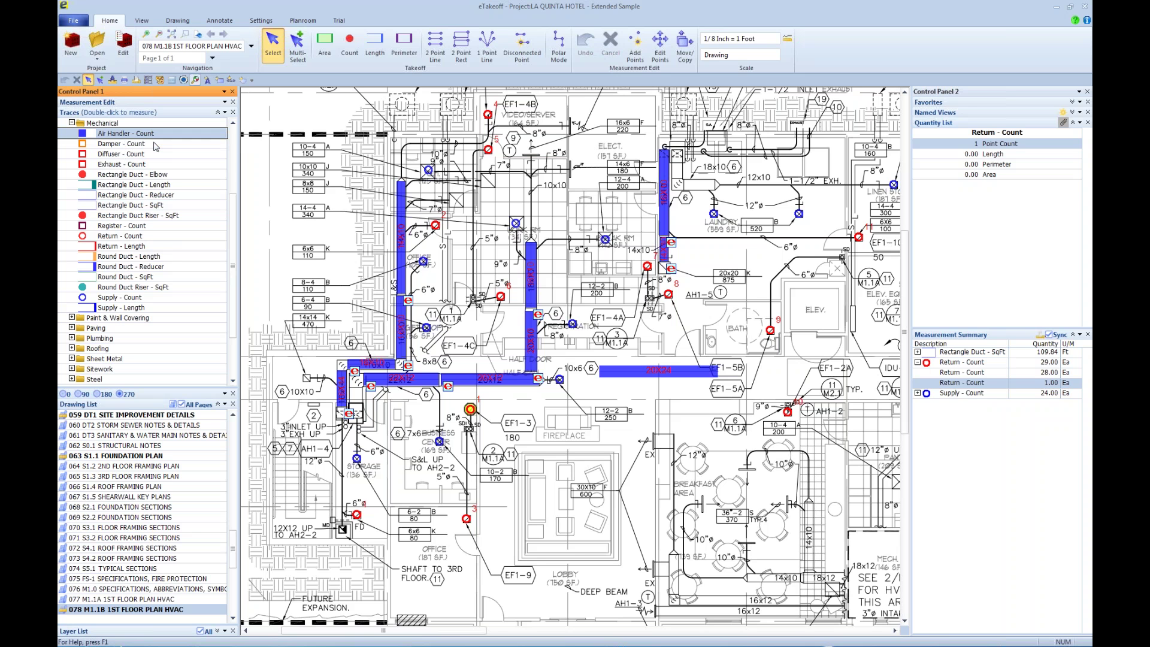
click(490, 429)
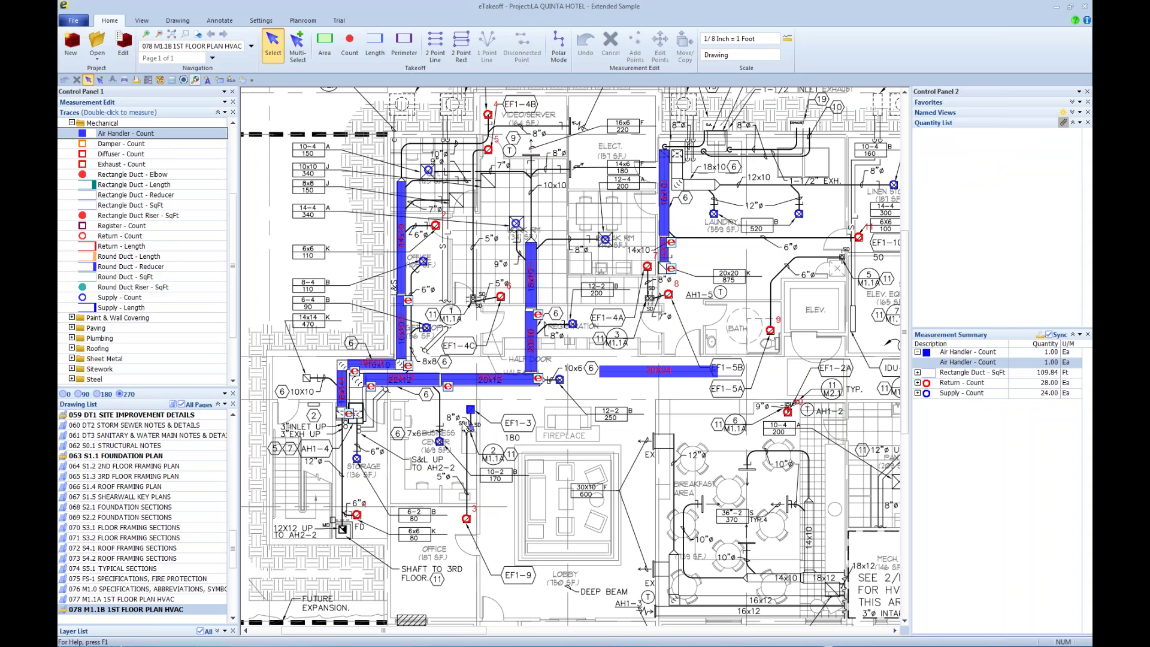
click(472, 411)
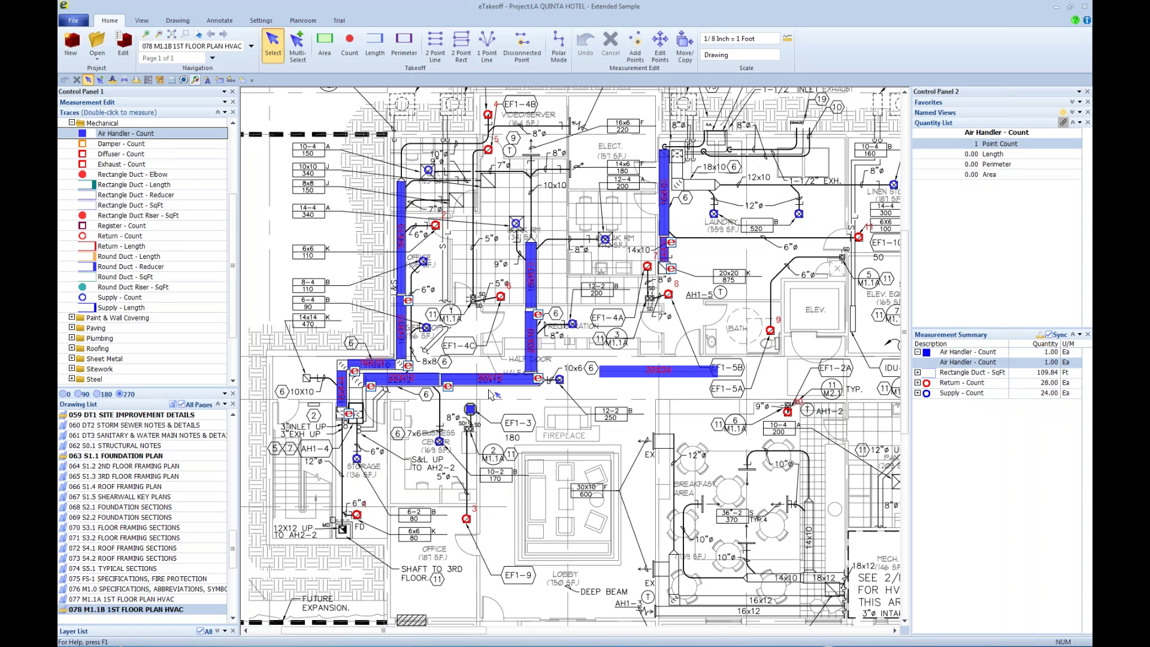
click(491, 458)
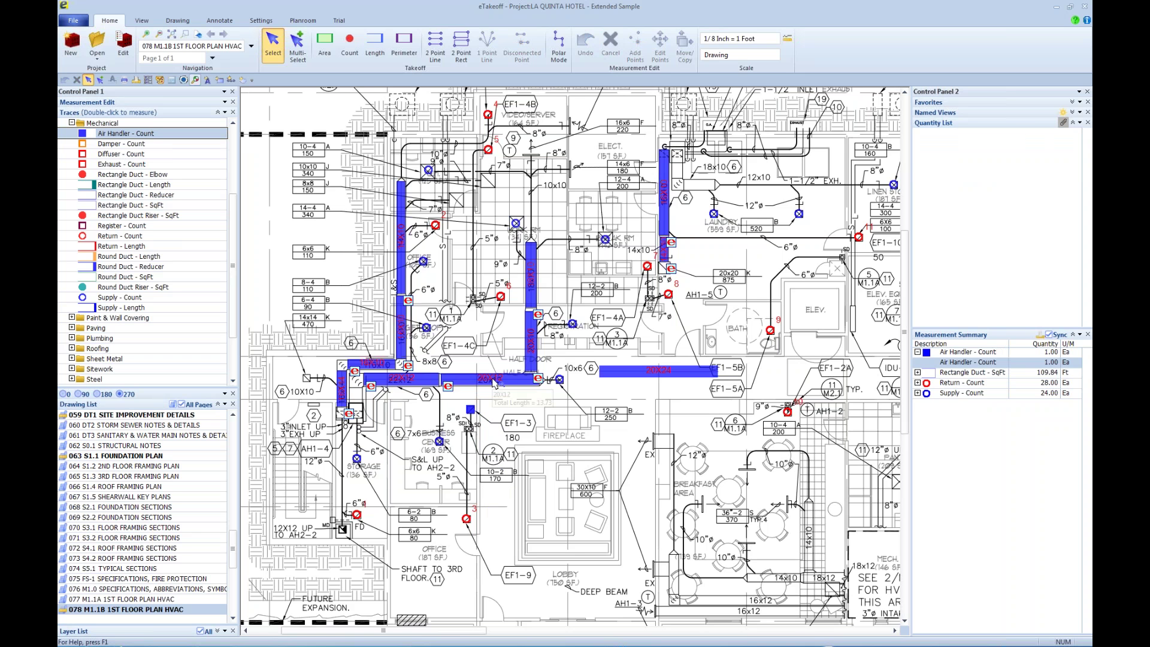
- Inspect the 20X12 and 20X24 duct runs, confirming the 20X24's 24-inch DuctHeight value
mouse_move(495, 385)
click(494, 384)
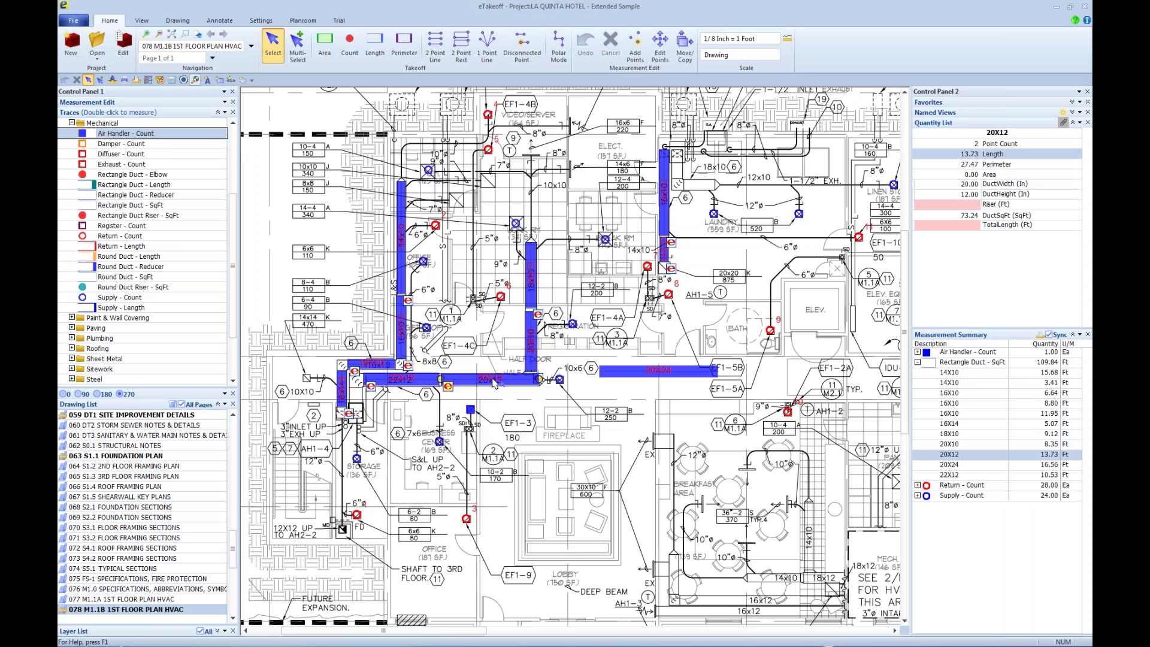
click(664, 373)
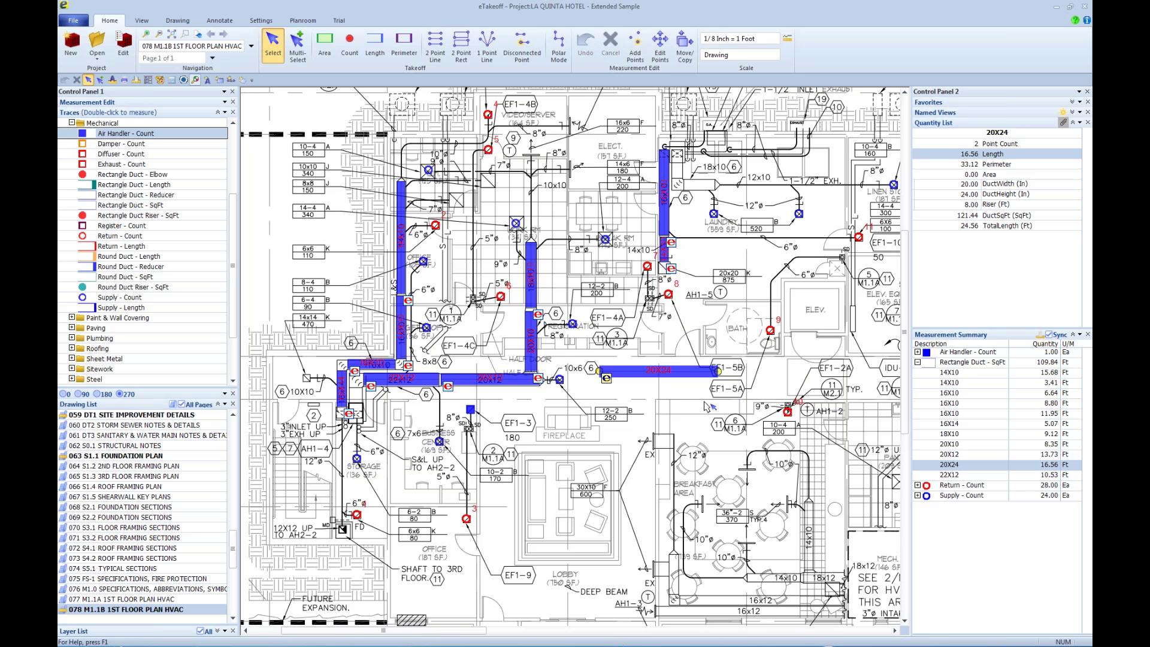
click(967, 195)
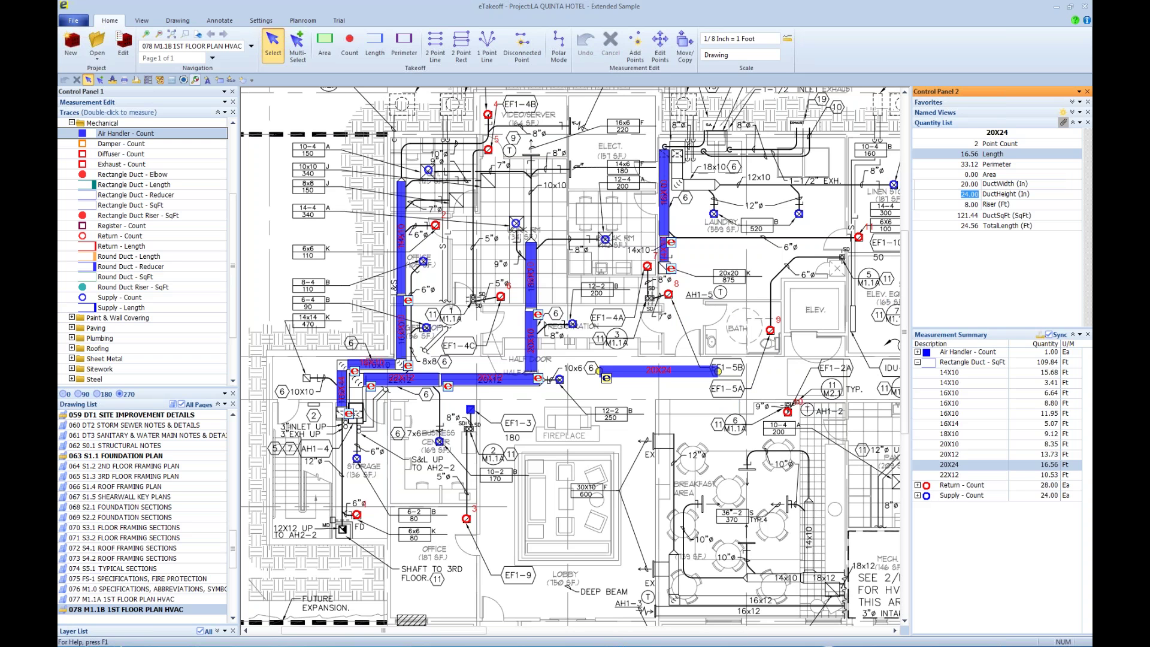
key(Return)
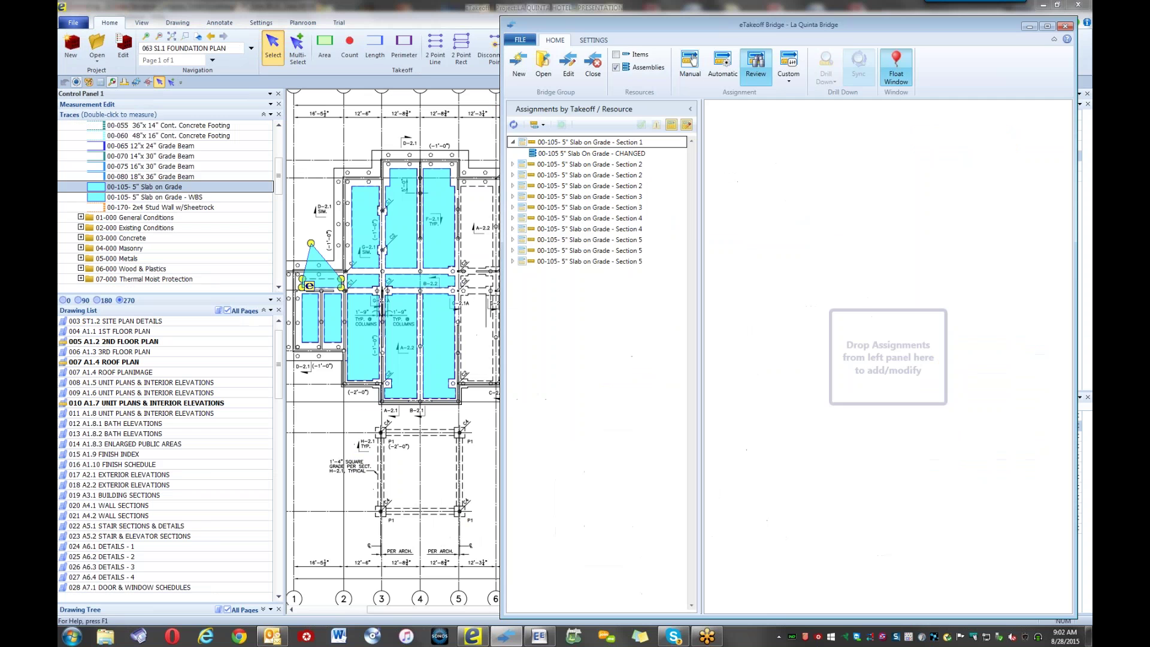
- Switch to manual assignment and outline a new four-corner slab area on the plan
click(676, 65)
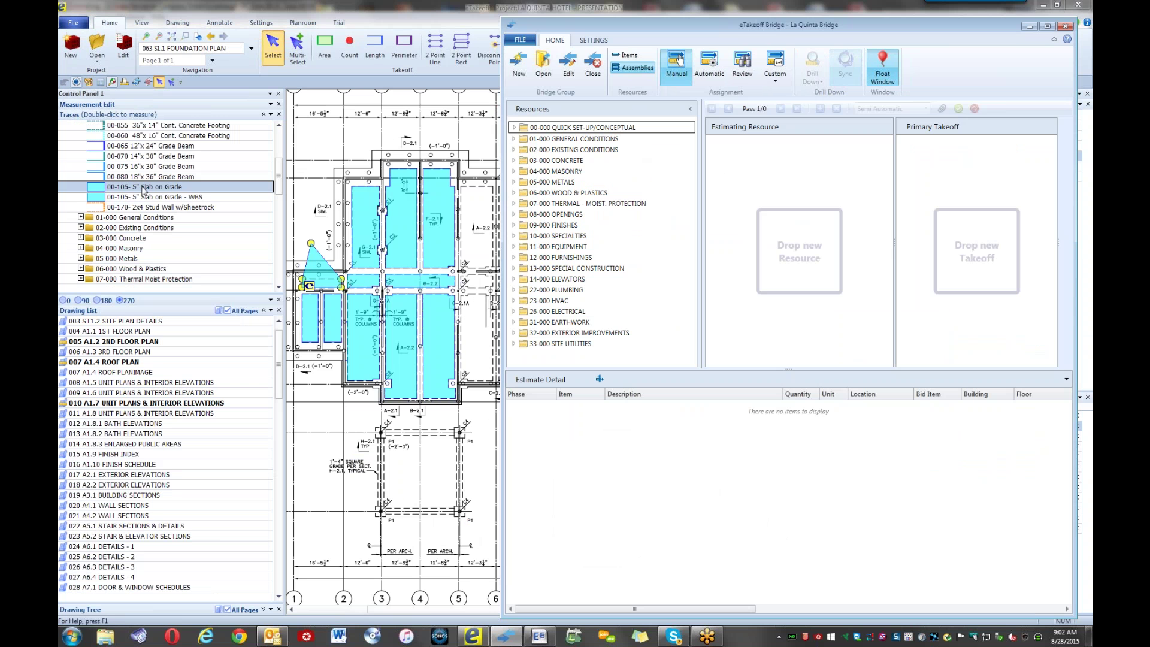
click(324, 117)
click(349, 117)
click(349, 145)
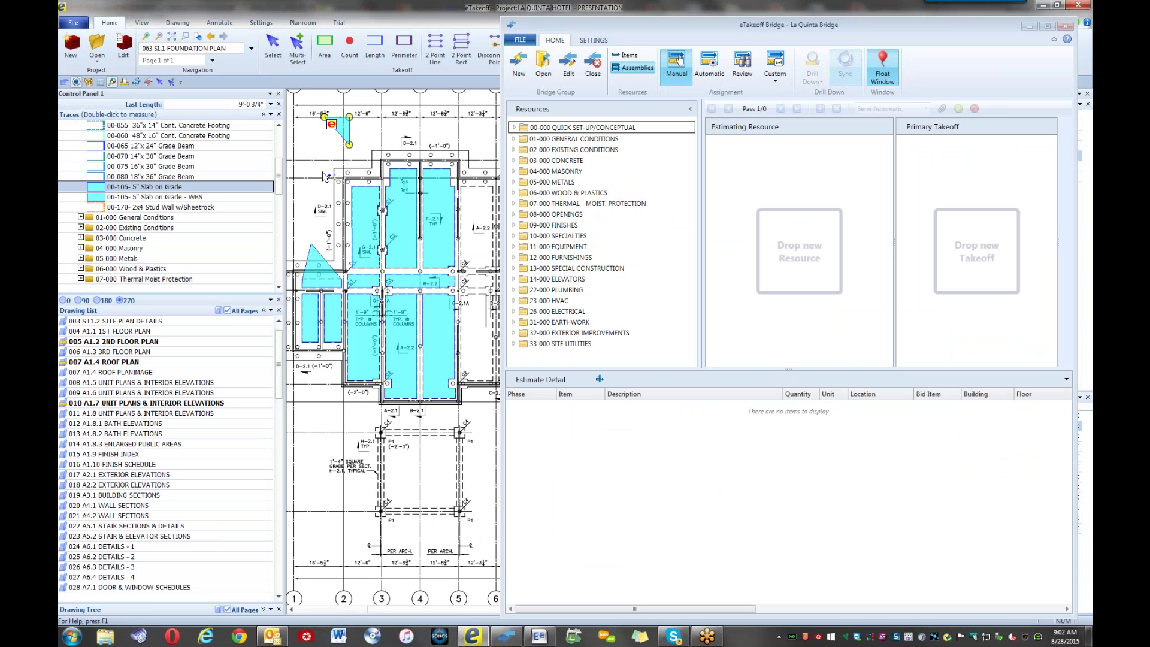
double_click(322, 172)
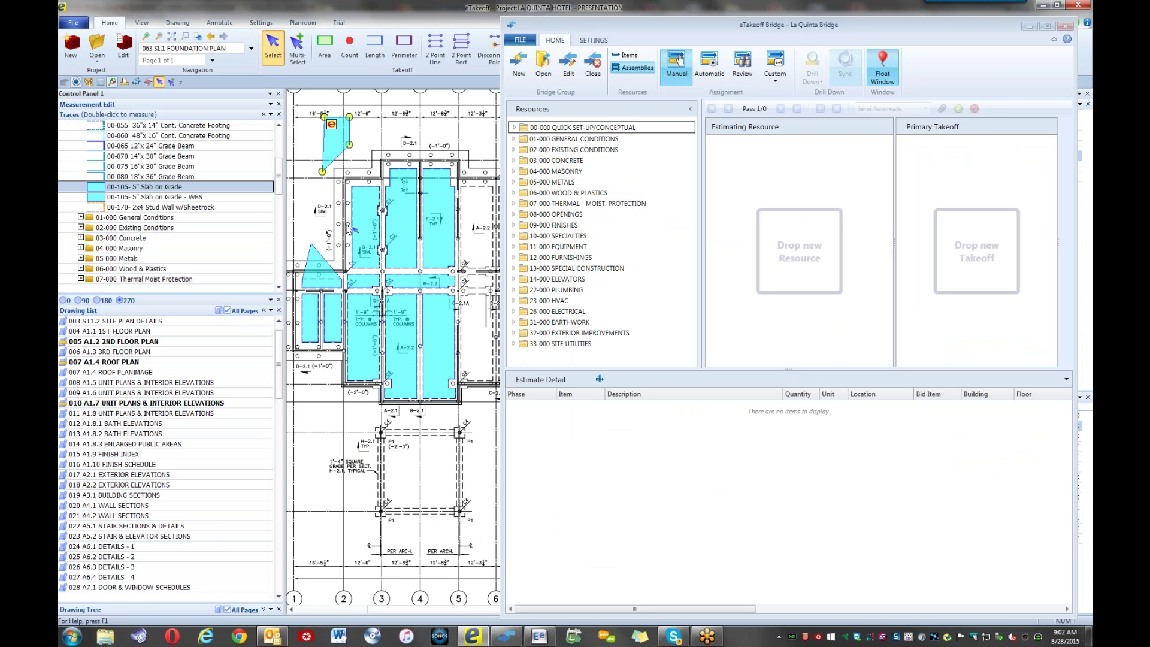
- Drag the cyan Section 2 slab onto the 00-105 5" Slab On Grade assembly and confirm
click(367, 223)
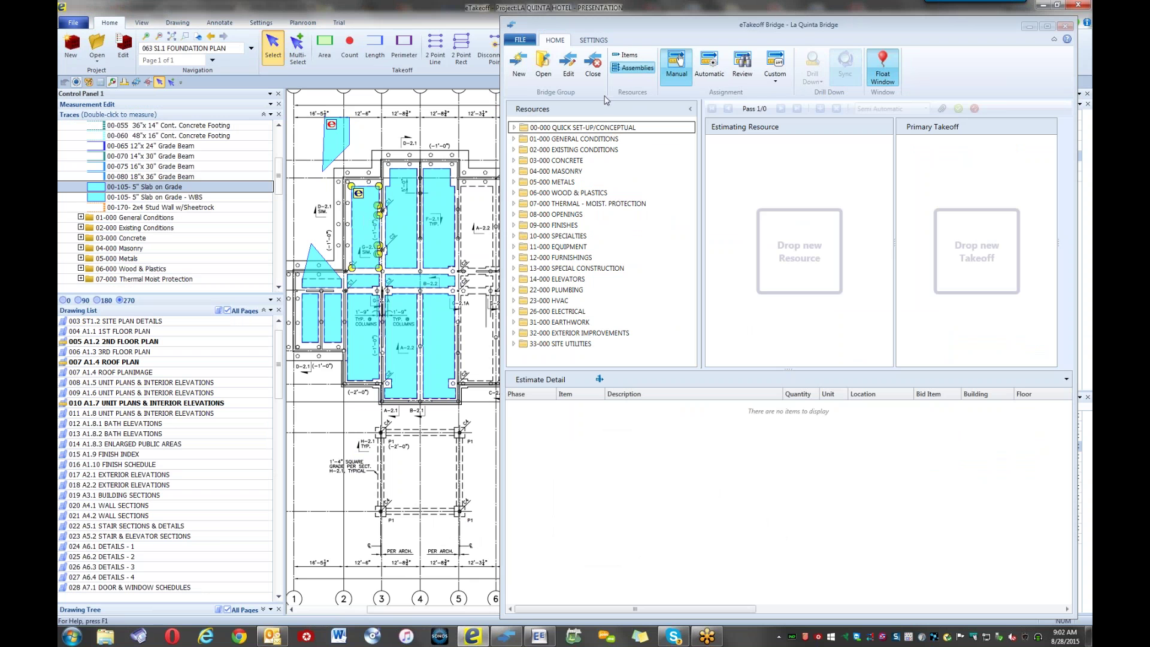
click(514, 128)
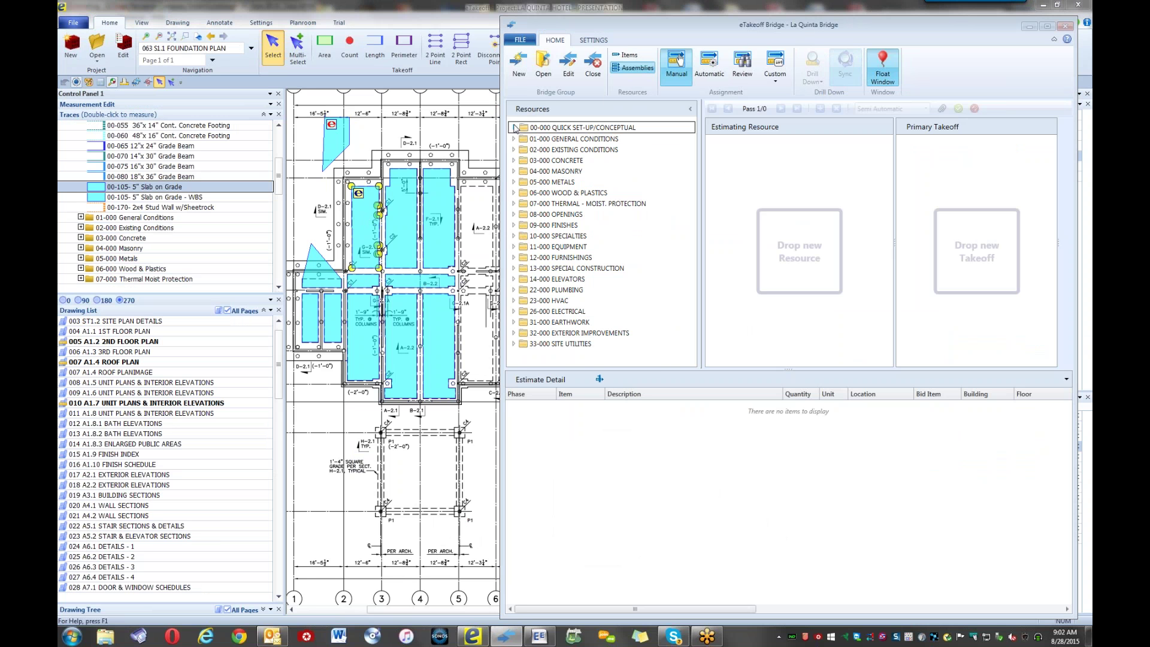
scroll(557, 243, down, 4)
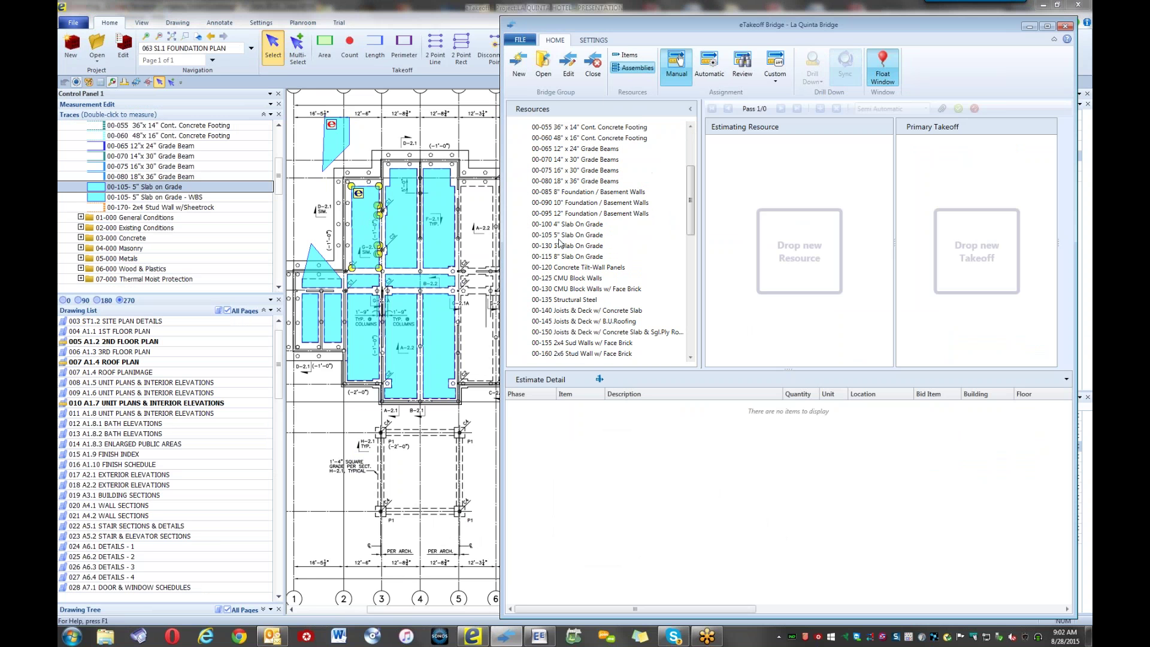
click(364, 229)
mouse_move(364, 229)
mouse_down()
mouse_move(480, 215)
mouse_move(564, 235)
mouse_up()
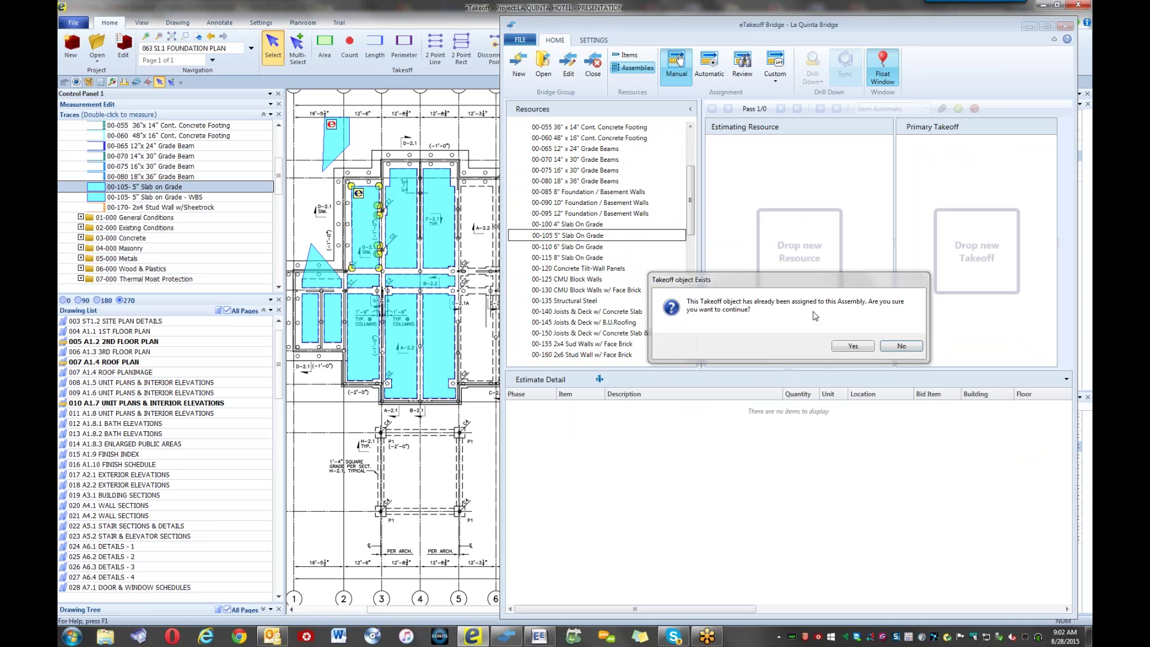
click(854, 347)
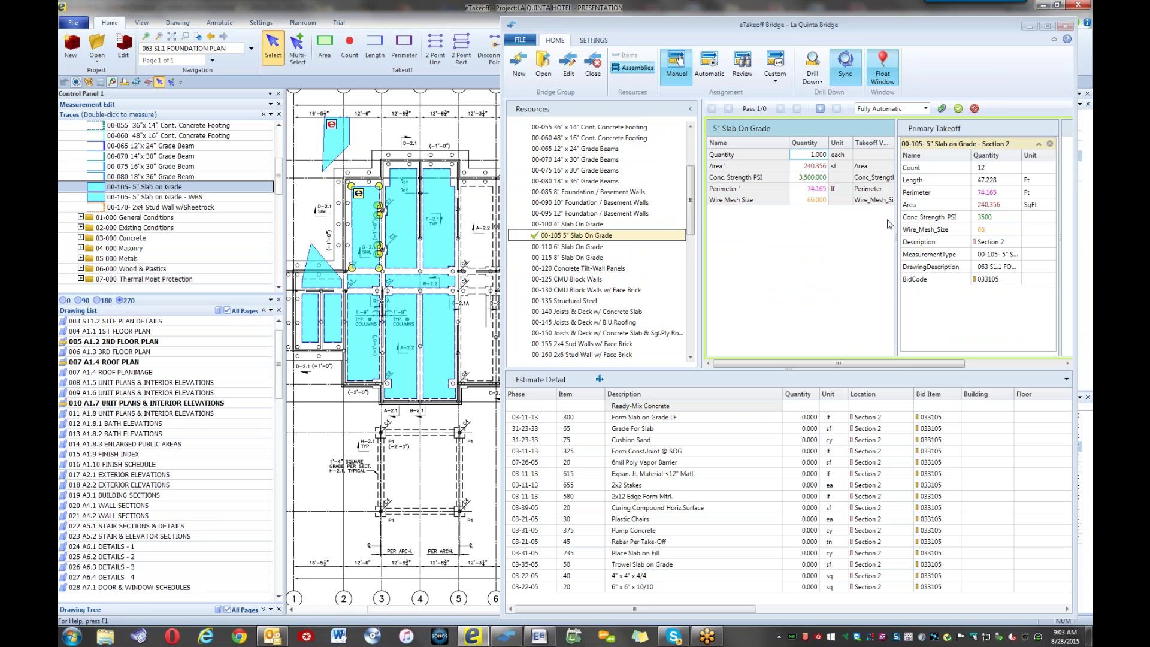
- Enter 4000 PSI, decline the override to keep 3,500 PSI, and pick One-time Assignment
click(804, 178)
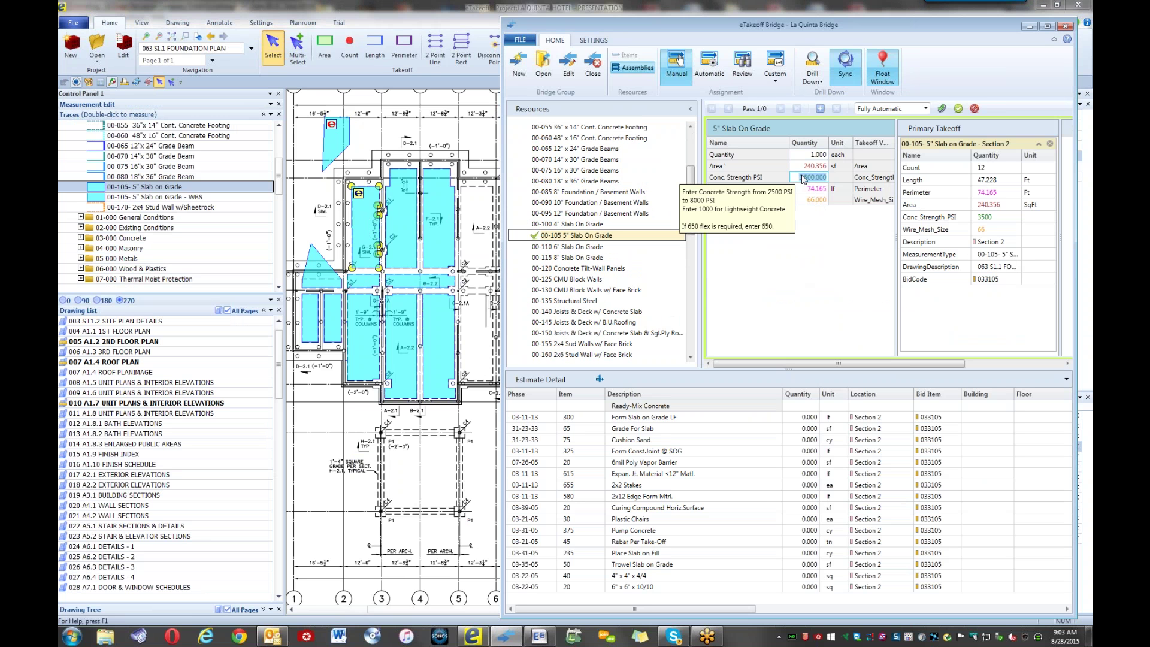
text(4000)
key(Return)
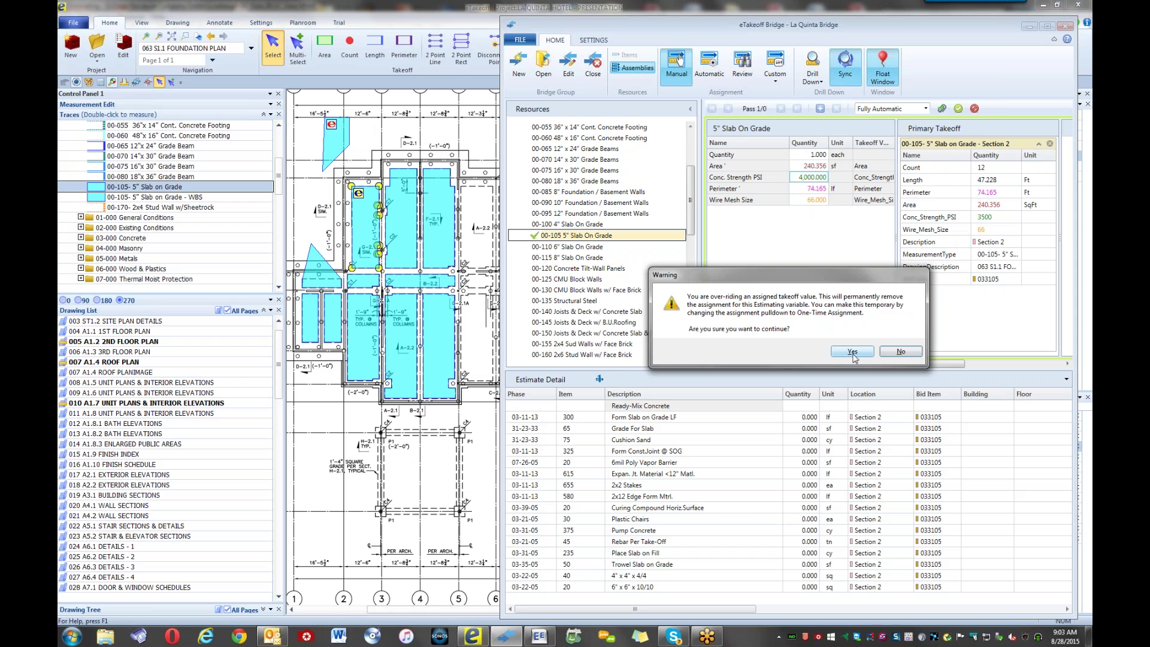
click(898, 353)
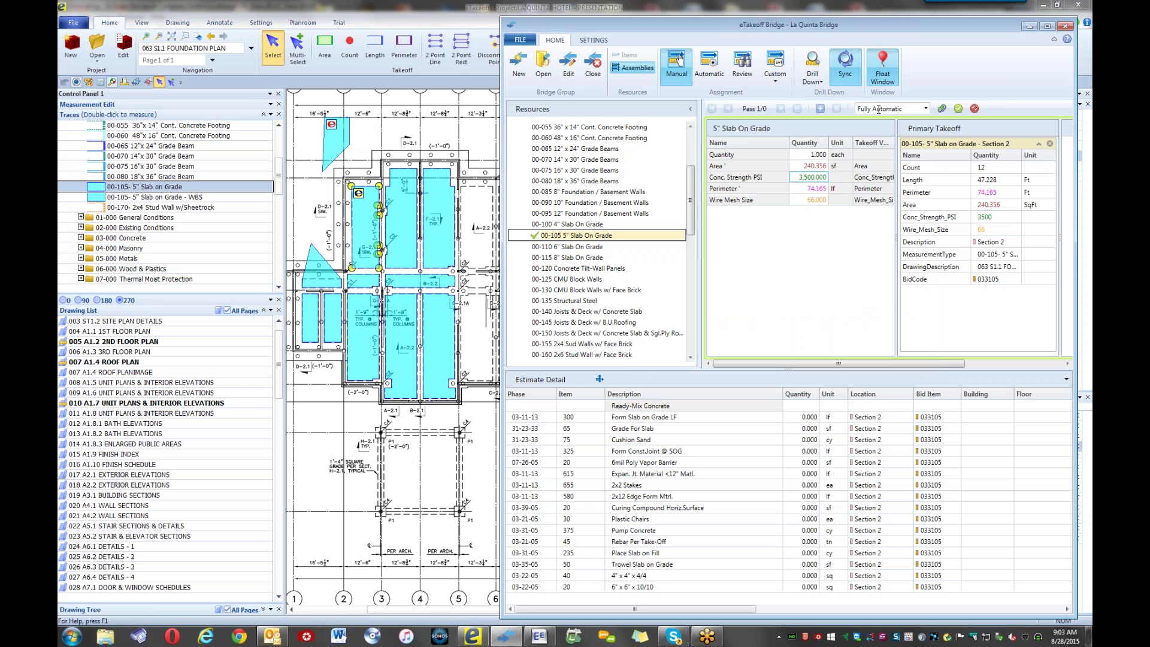
click(926, 109)
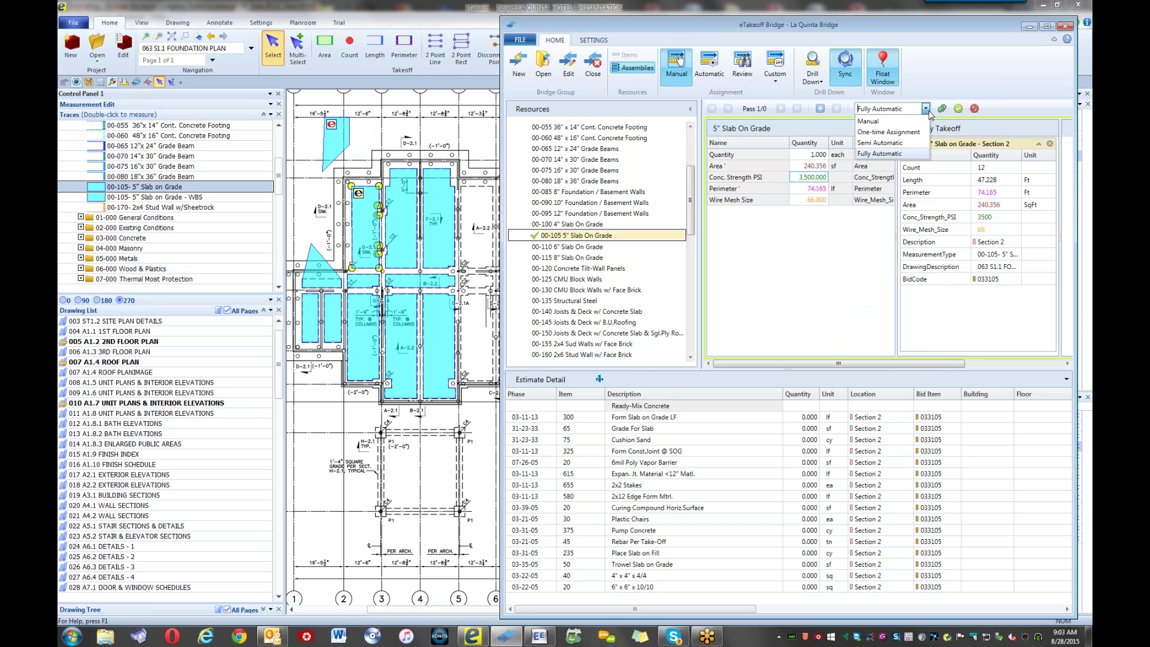
click(889, 132)
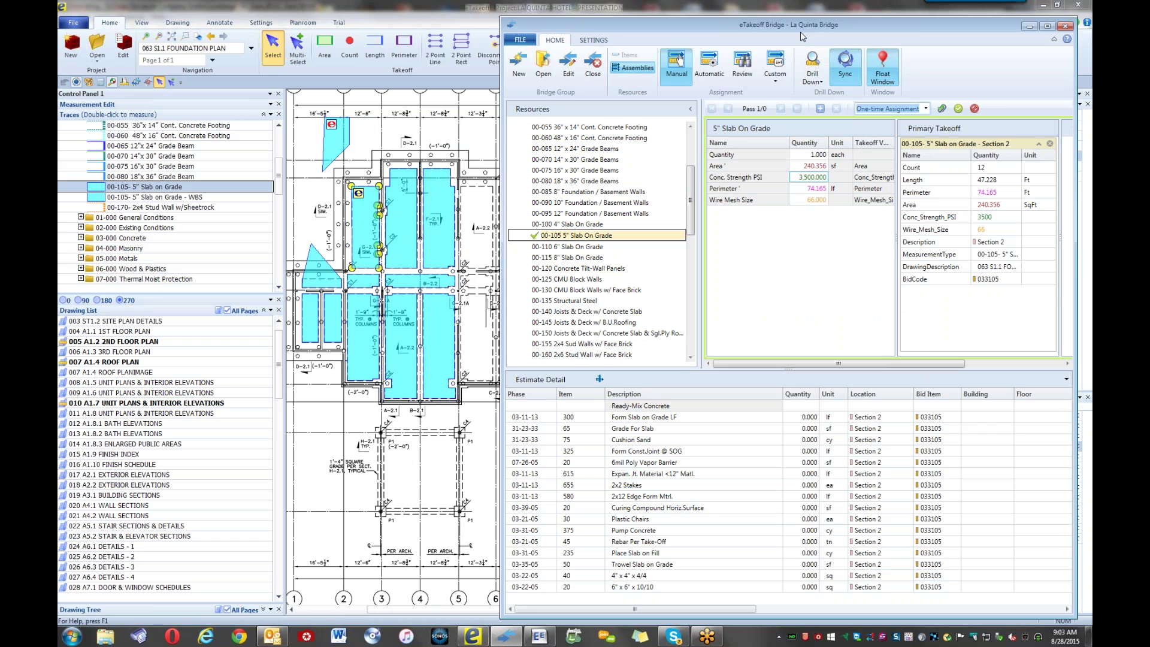
- Move the Bridge window down and set Section 2's Wire_Mesh_Size to 44
drag(800, 31, 798, 35)
drag(779, 143, 740, 424)
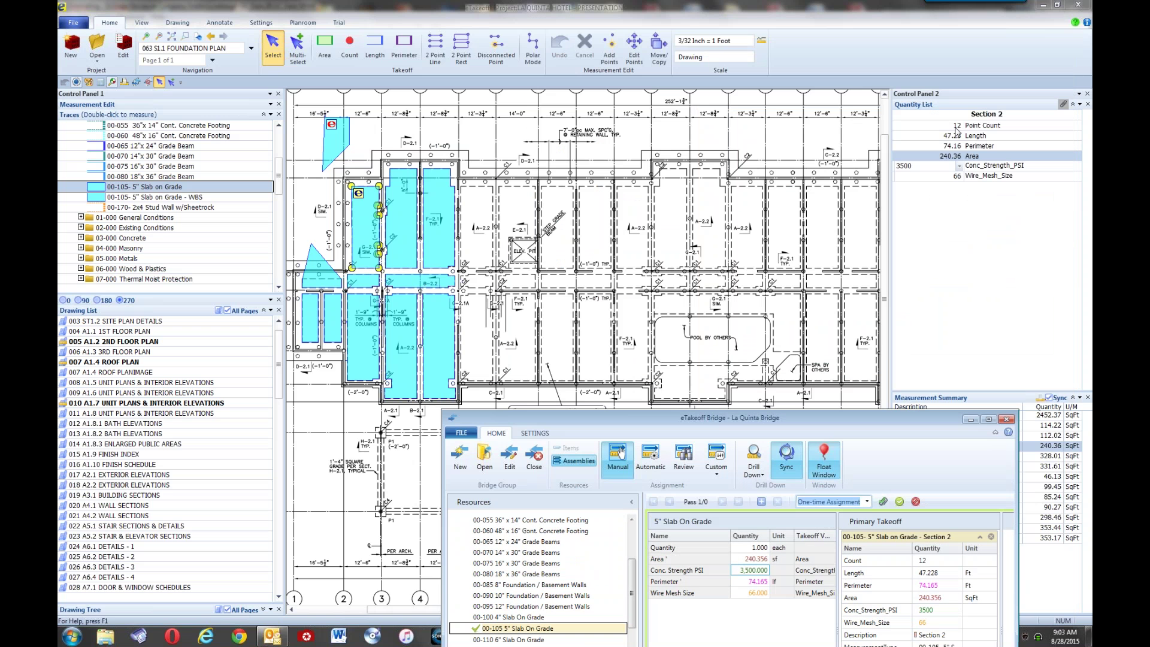
click(958, 176)
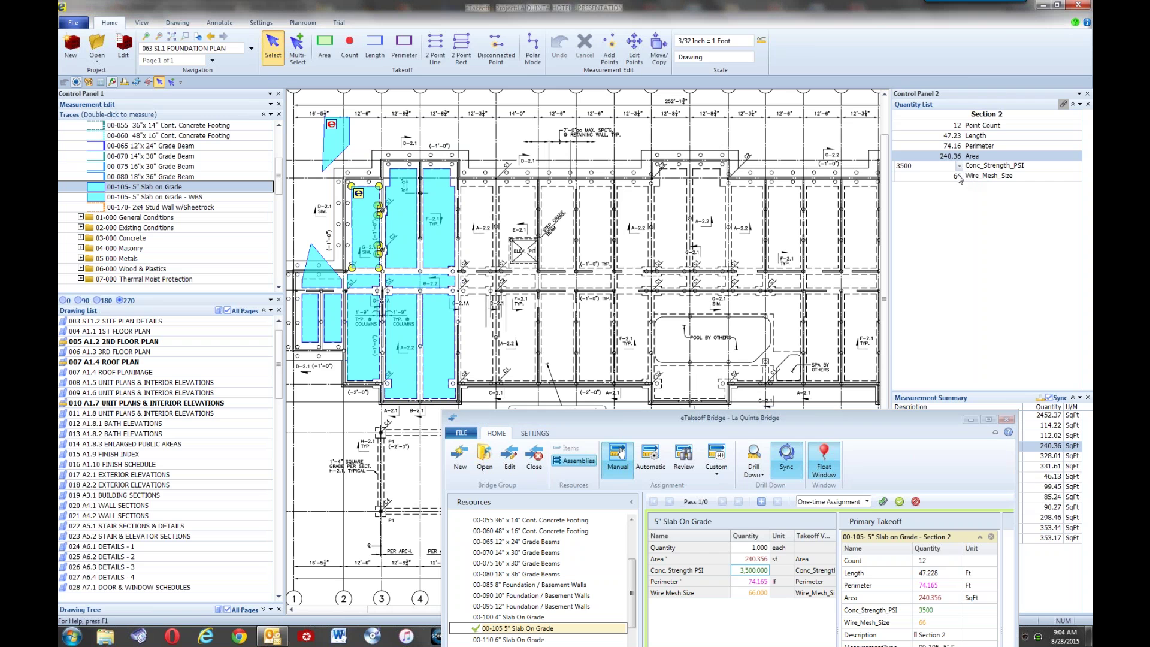
text(44)
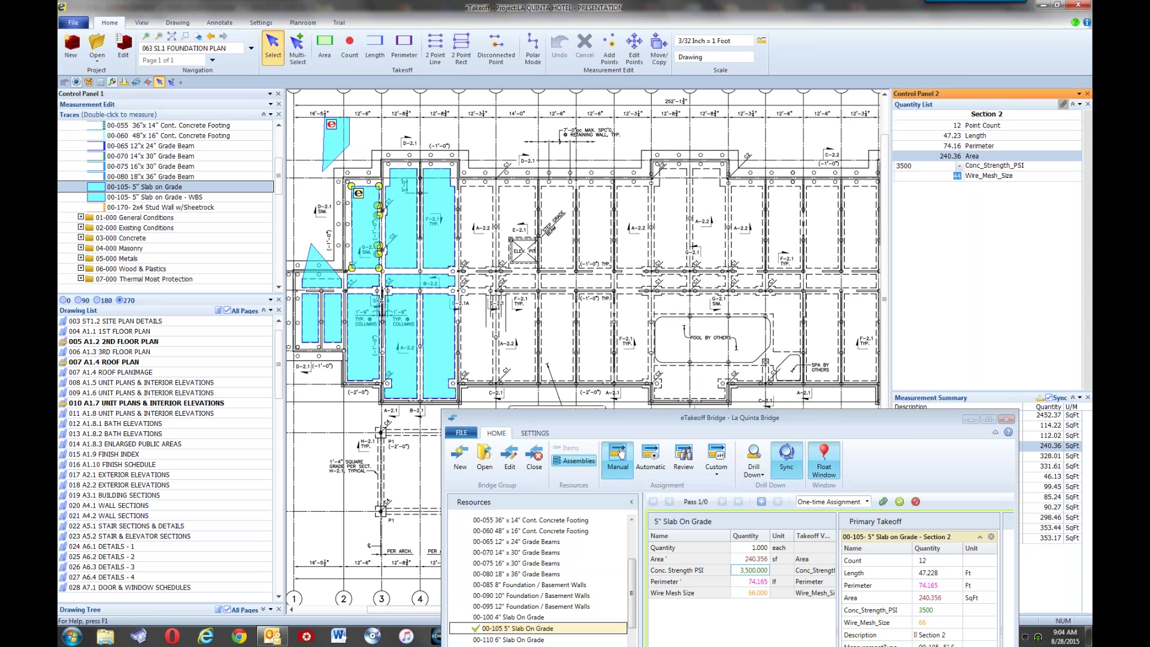
key(Return)
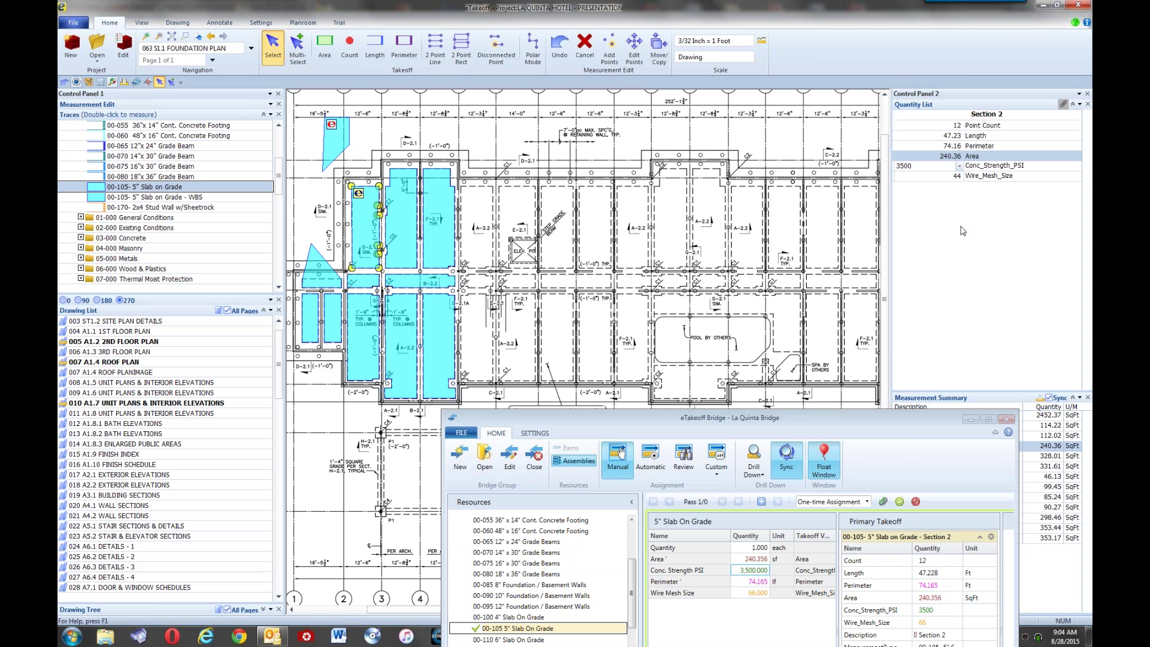
- Set Section 2's Conc_Strength_PSI to 2500 and bring the Bridge back to front
click(958, 166)
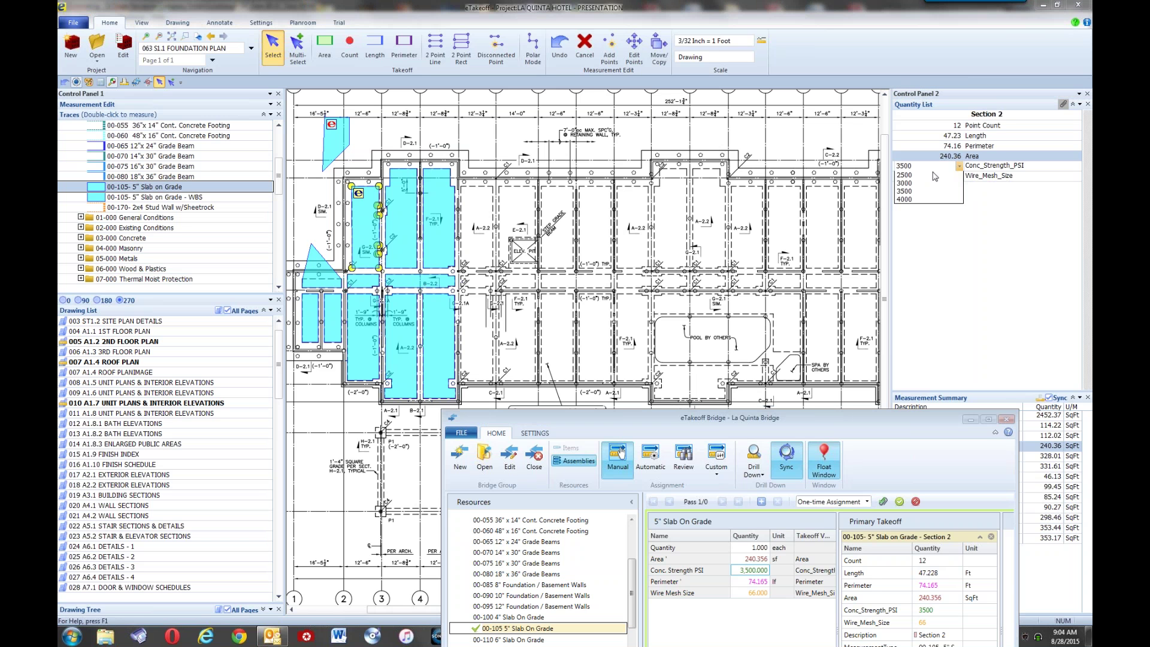
click(909, 174)
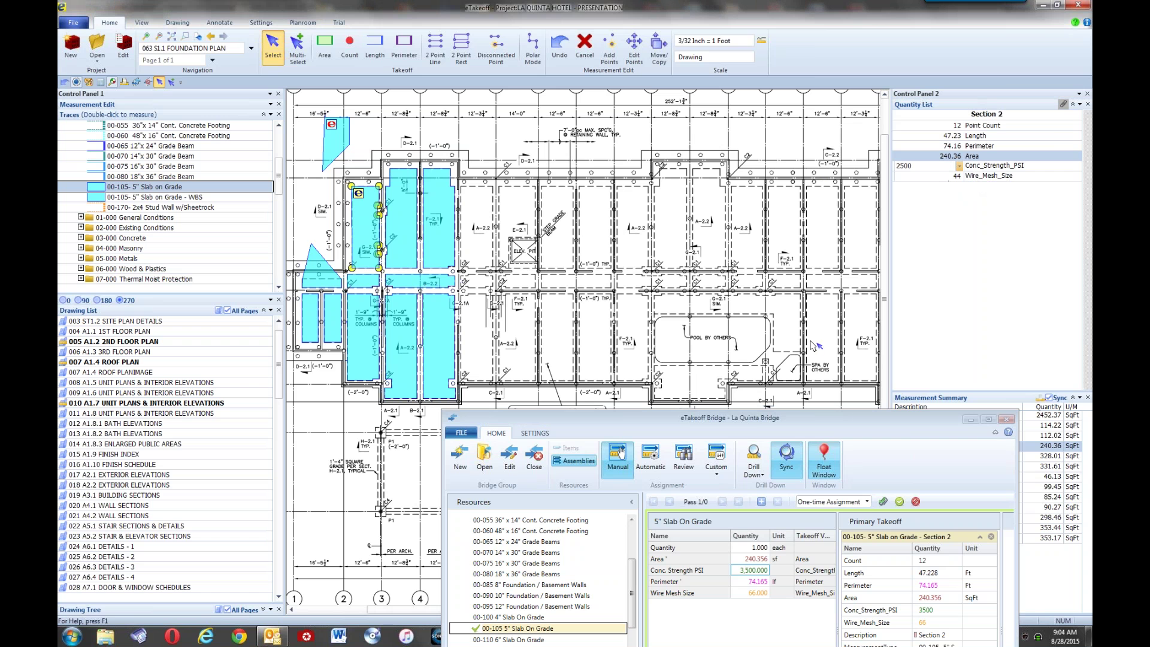
click(756, 412)
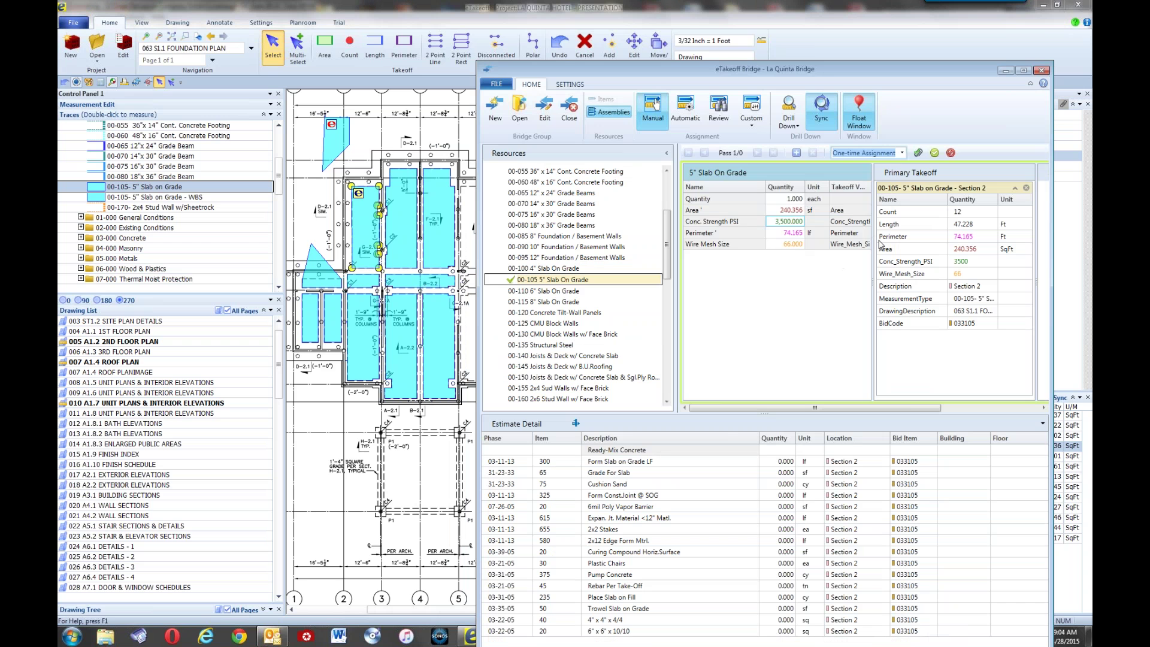
- Leave One-time Assignment selected, cancel the pending slab assignment, and minimise the Bridge
click(901, 154)
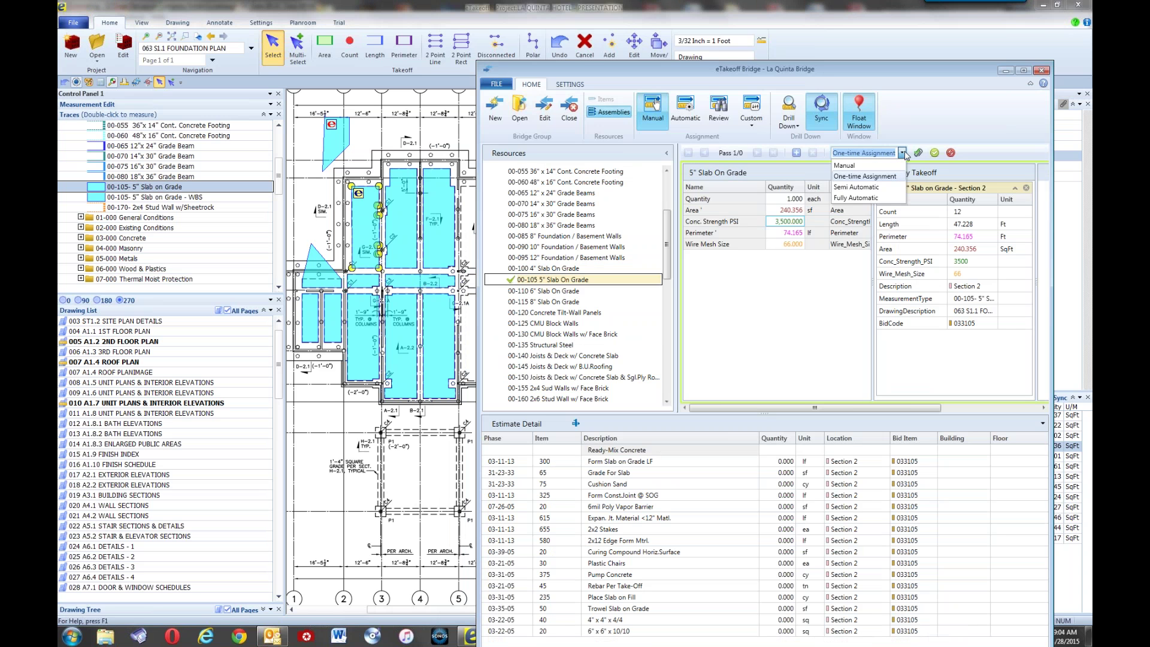
click(789, 284)
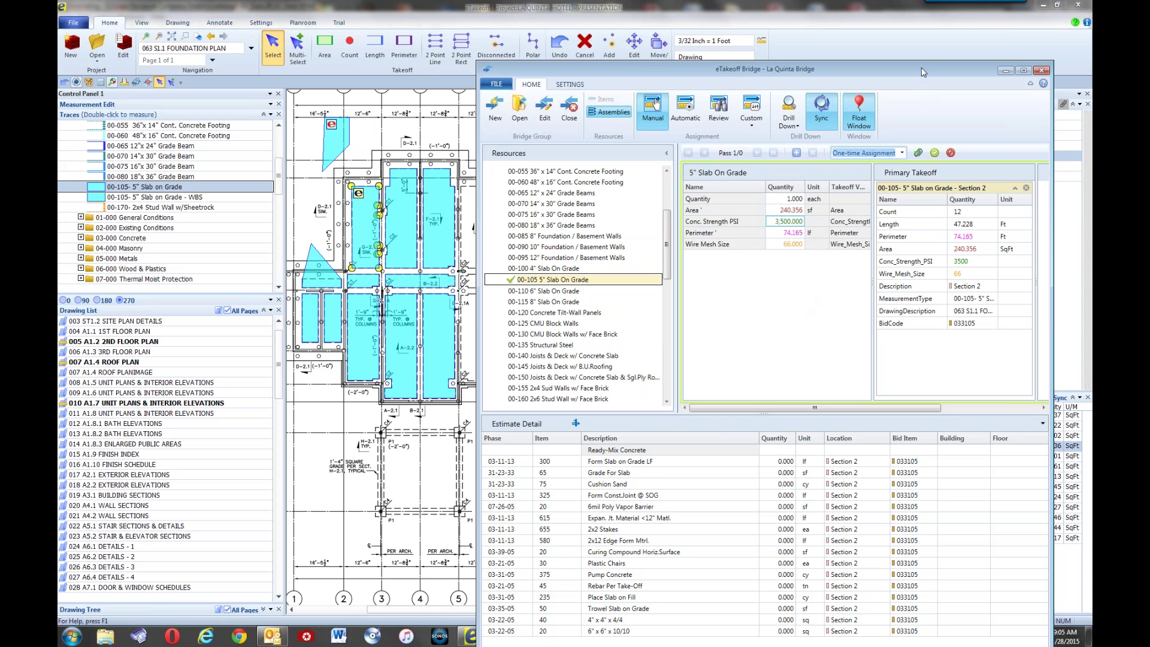
drag(923, 72, 947, 39)
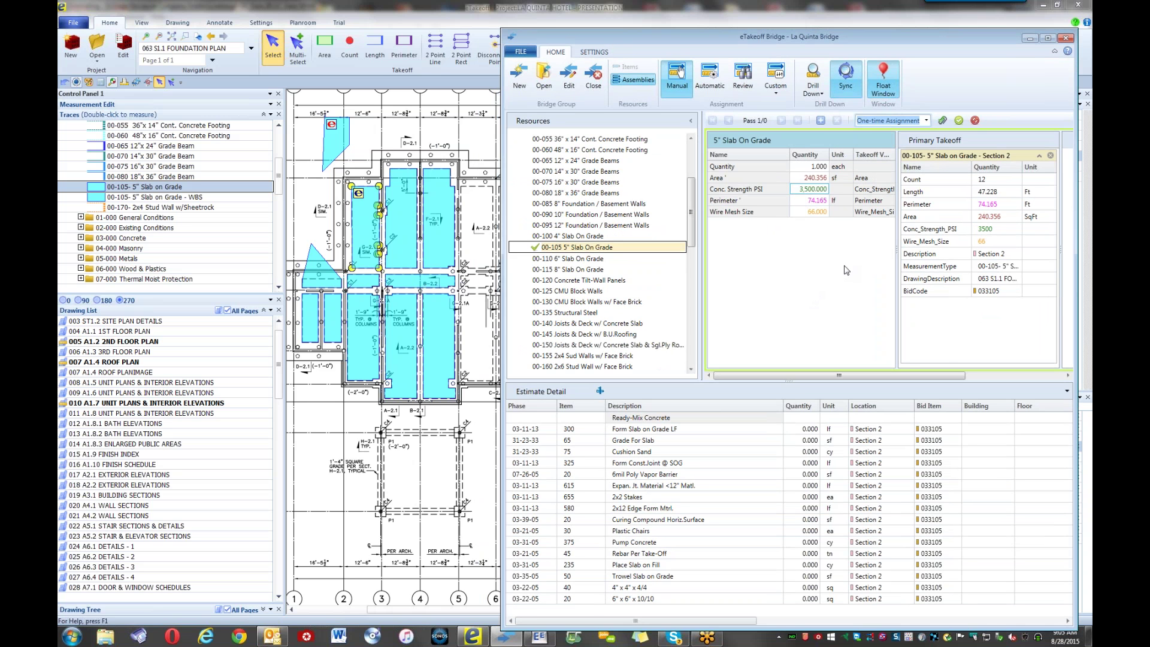
click(975, 121)
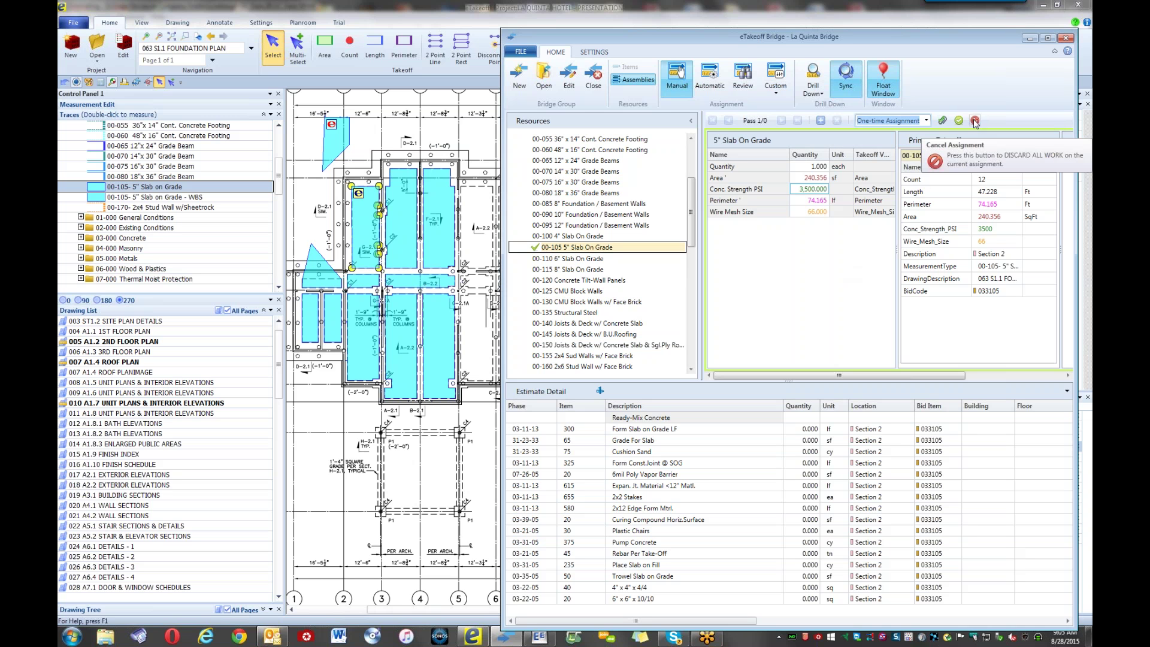
click(1027, 39)
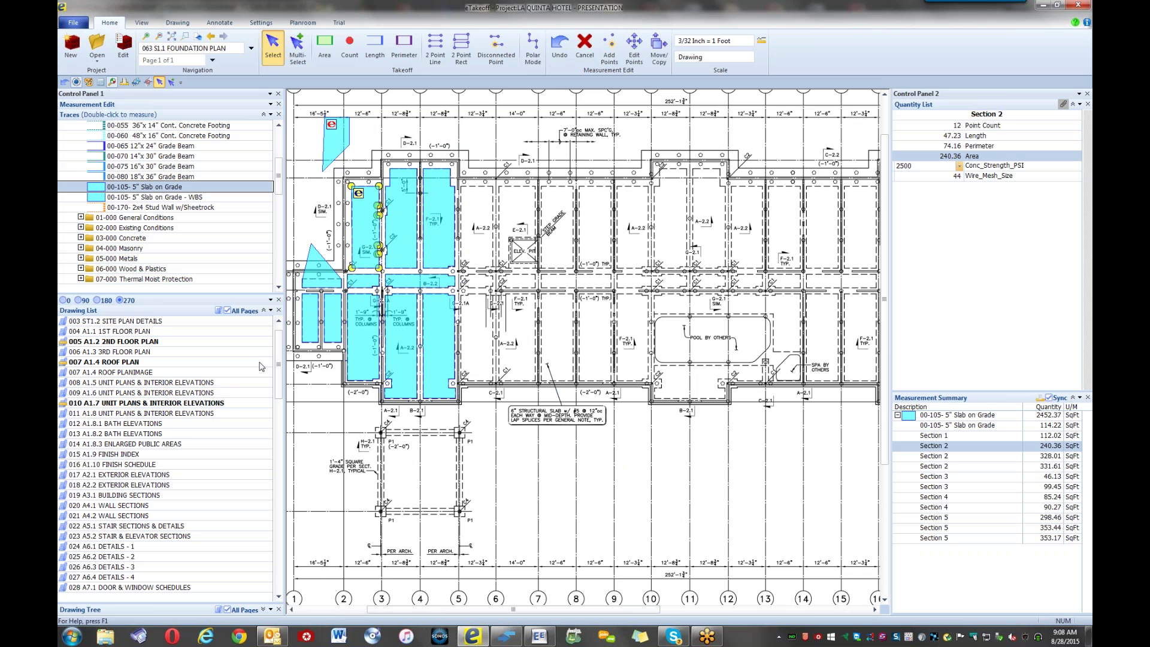
- Open the A1.2 2nd floor plan and zoom around to inspect its room takeoffs
drag(282, 368, 282, 362)
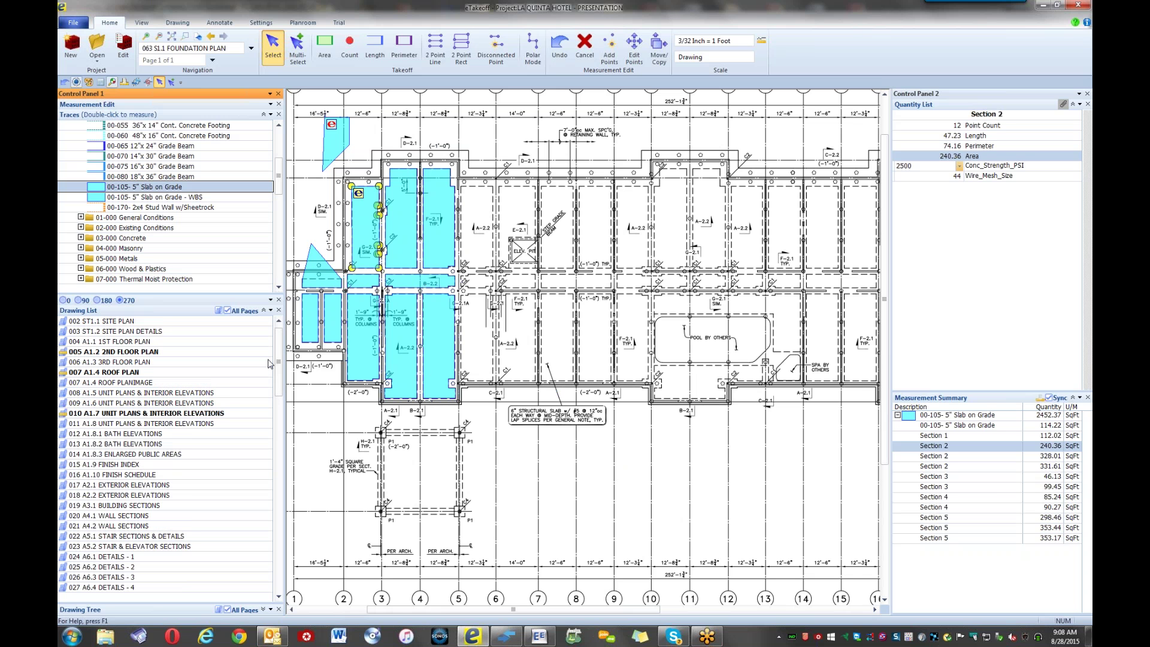
double_click(127, 352)
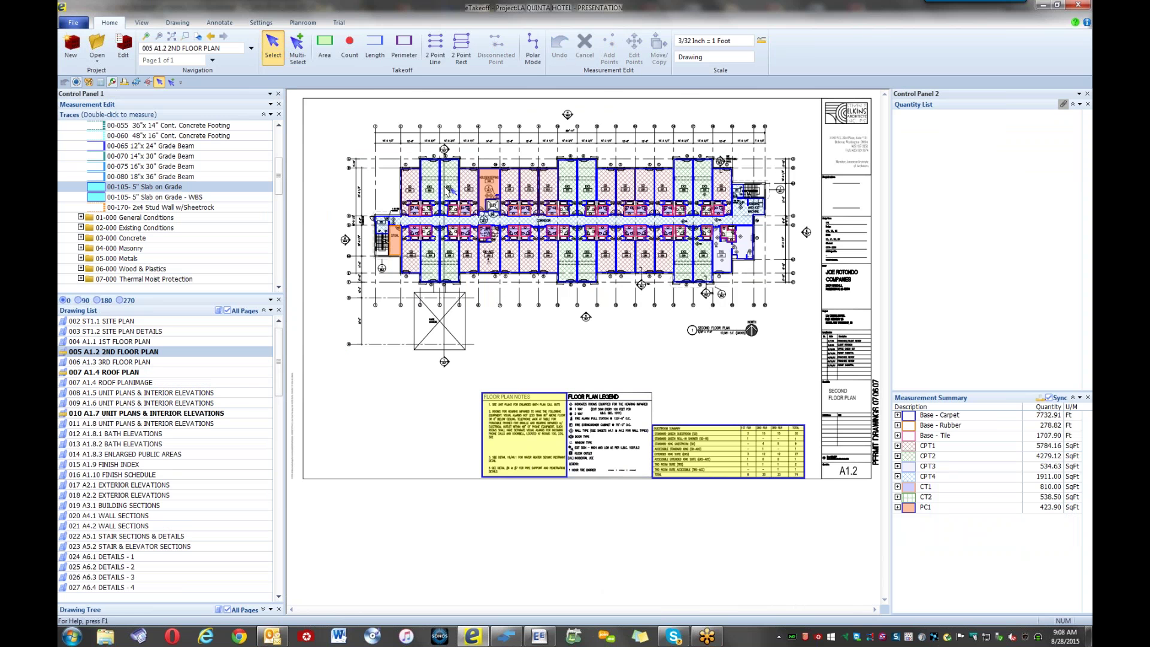
scroll(448, 191, up, 2)
scroll(455, 190, up, 3)
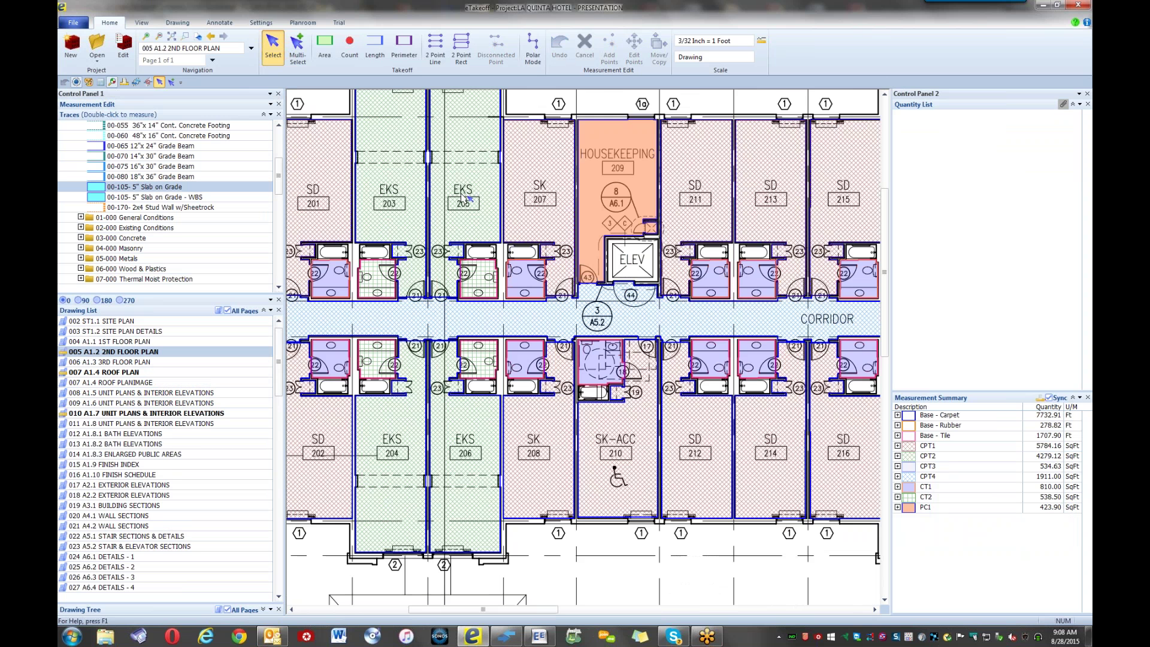
scroll(576, 419, down, 2)
scroll(574, 390, down, 1)
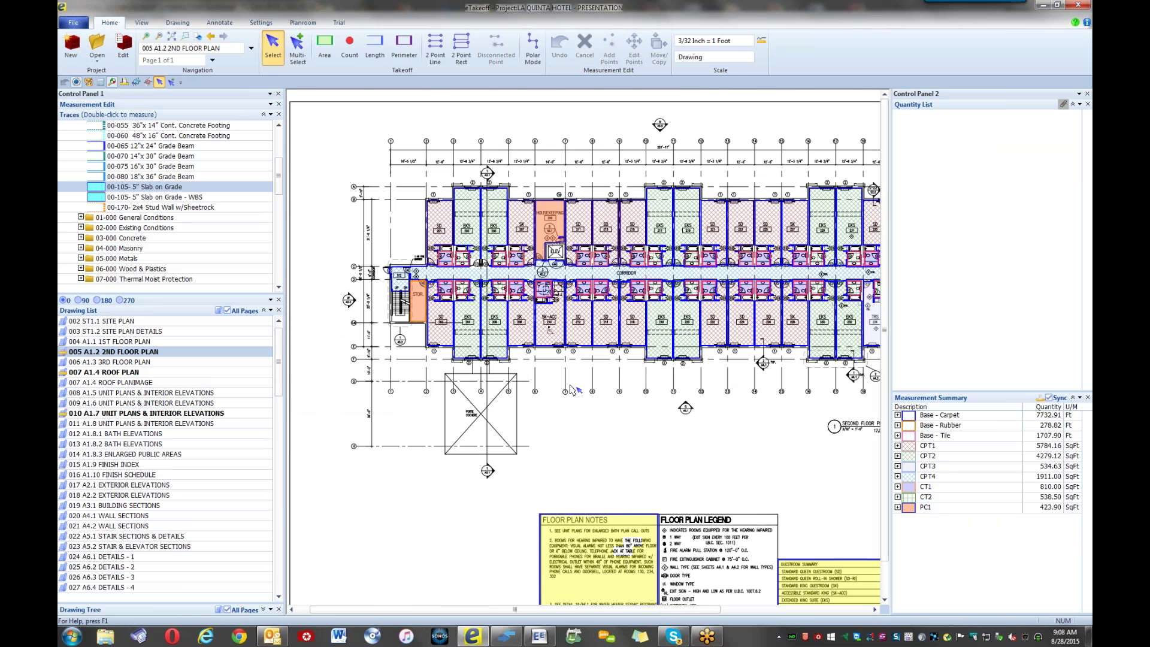
scroll(475, 264, down, 1)
mouse_move(475, 264)
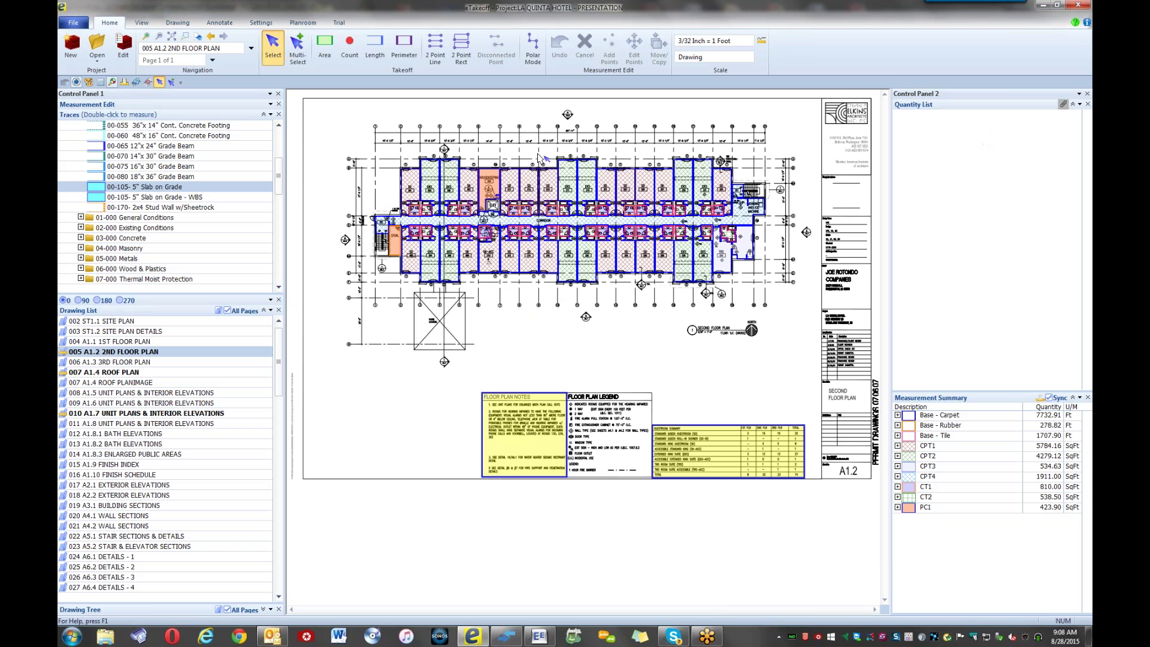
- Rearrange Control Panel 2 so the quantity and summary panels sit side by side
click(177, 95)
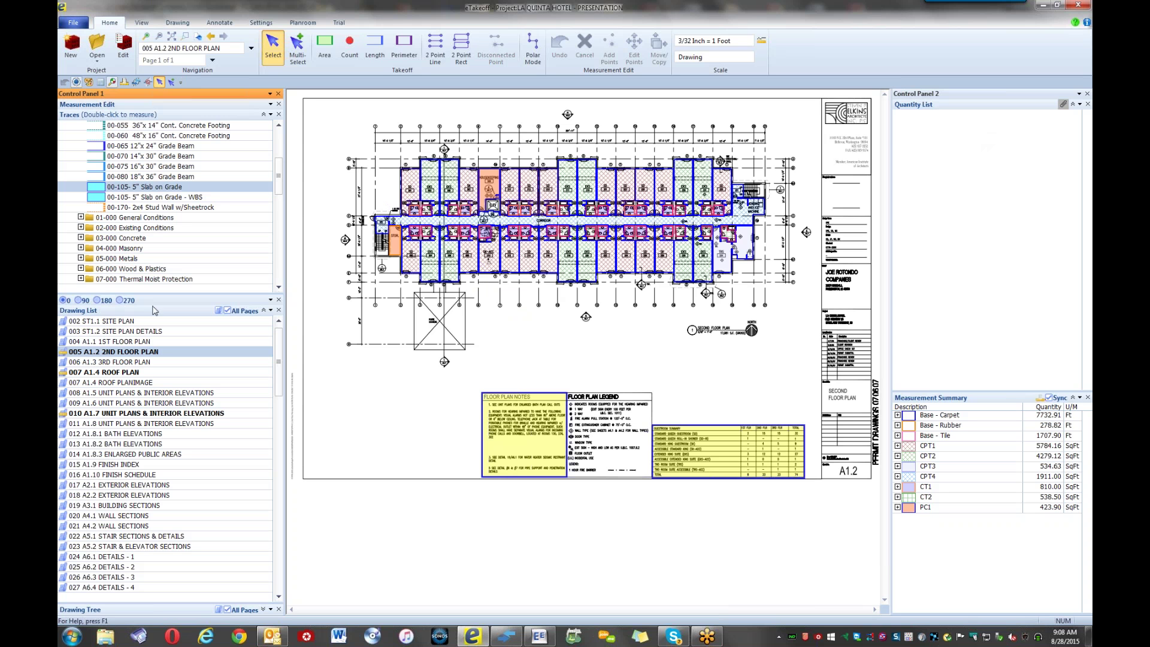
click(958, 95)
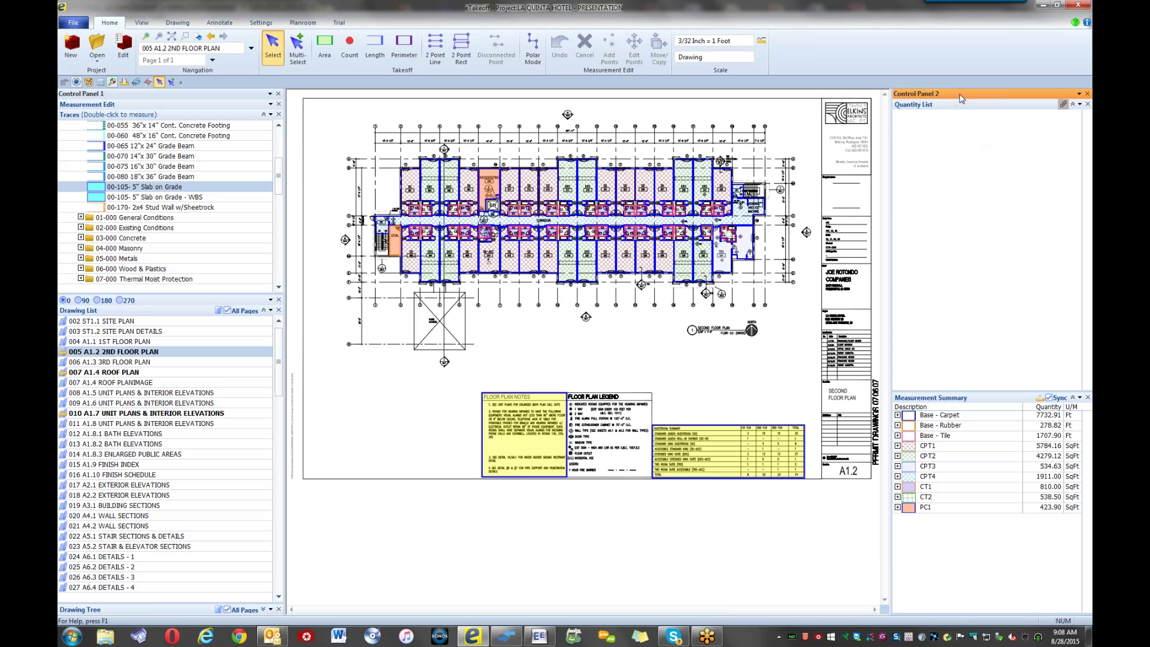
drag(834, 131, 1089, 137)
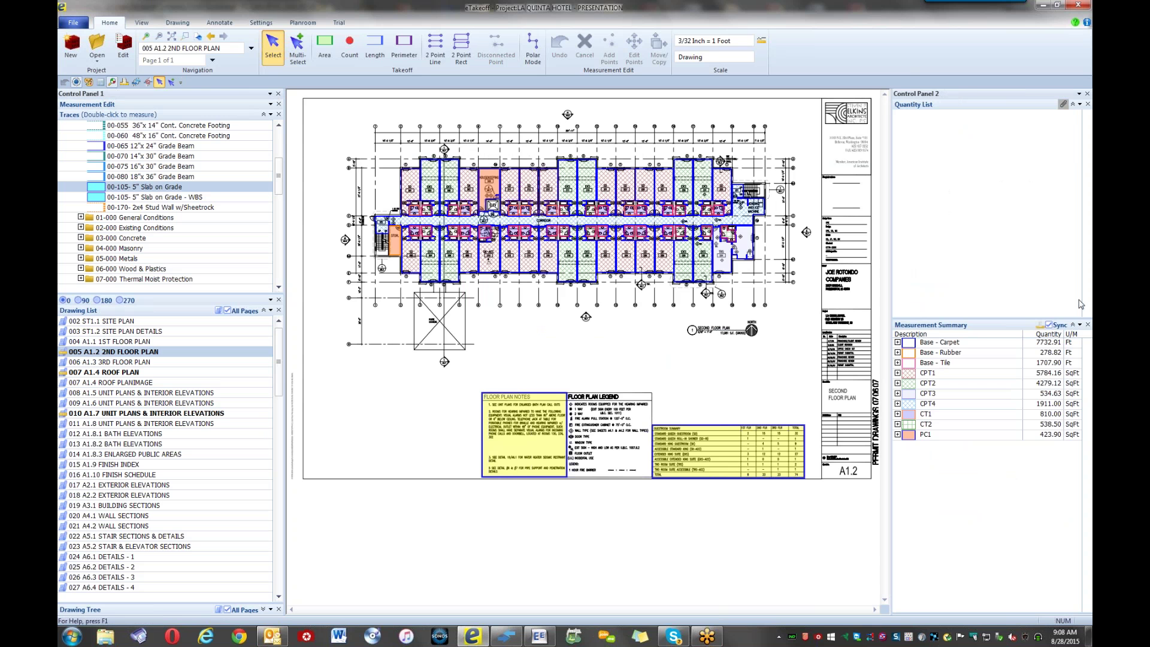
- Choose Favorites from the Control Panel 2 dropdown to show Global and Project Favorites
click(1079, 94)
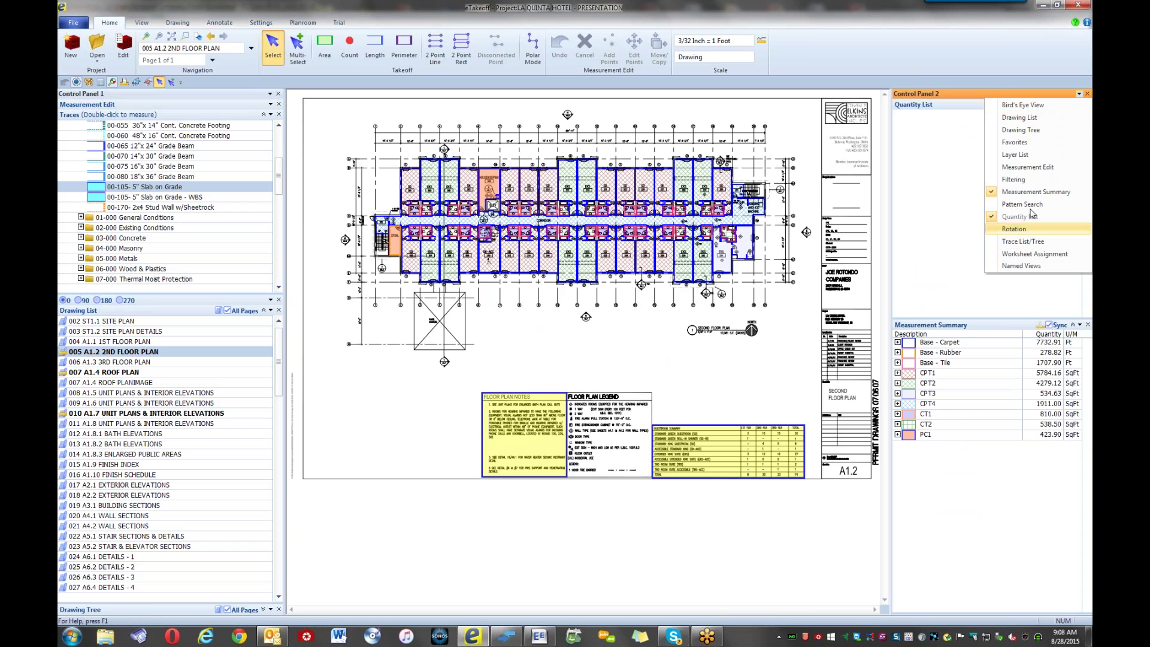
click(1025, 144)
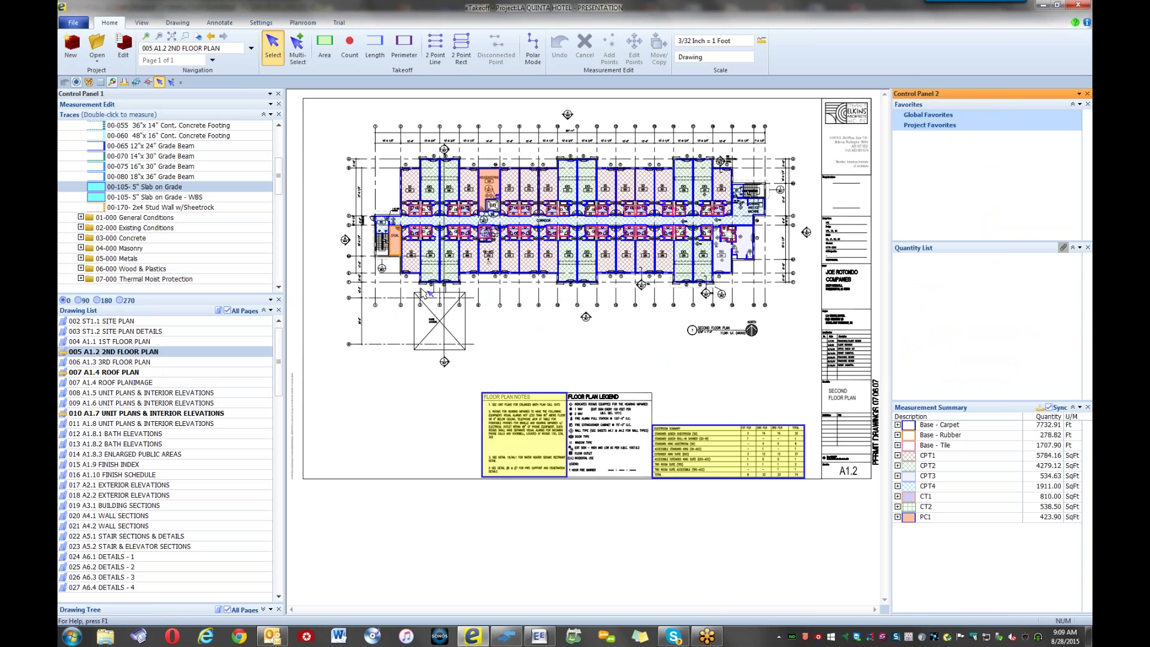
- Return to the A1.2 2nd floor plan and multi-select all its room measurements
click(129, 361)
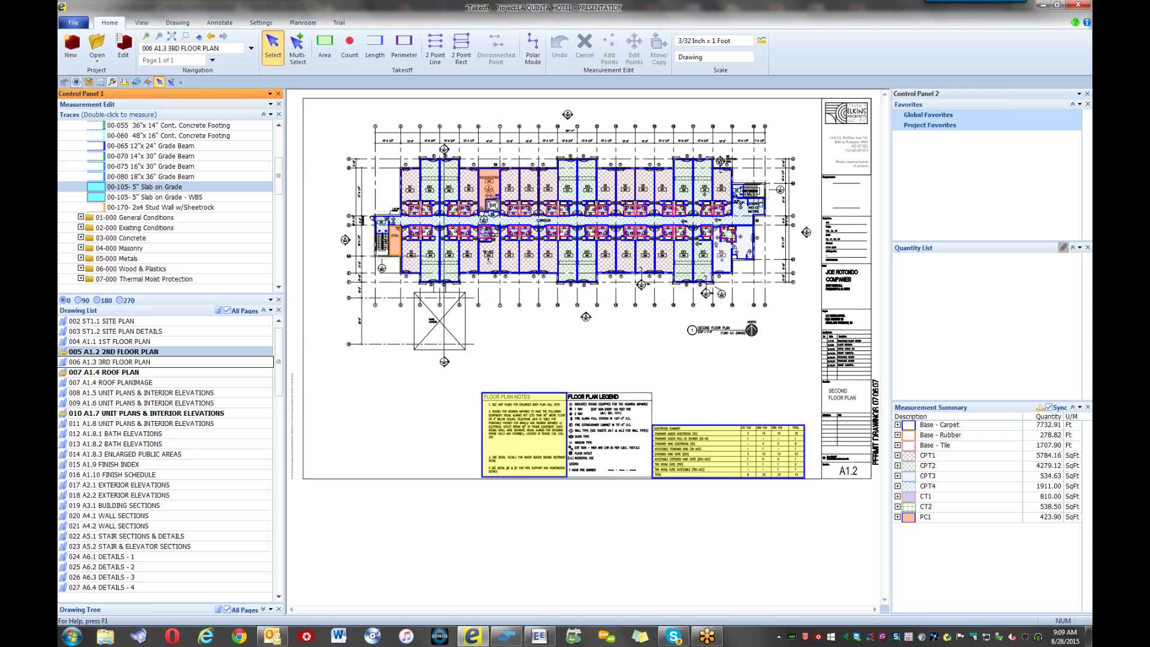
click(137, 352)
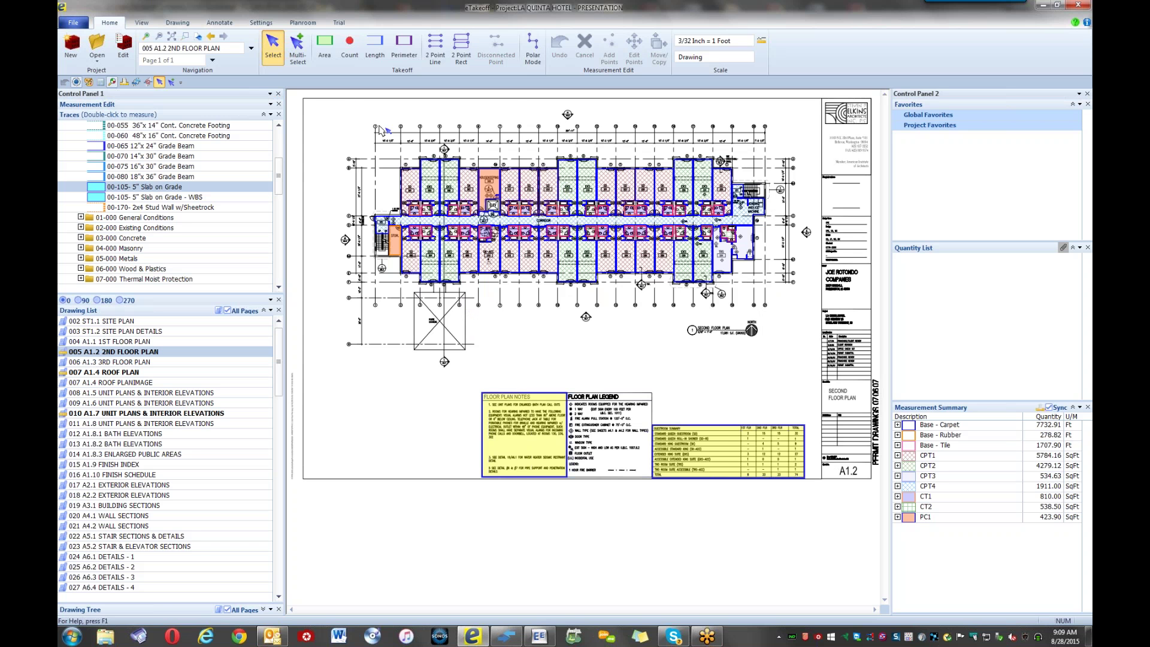
click(297, 51)
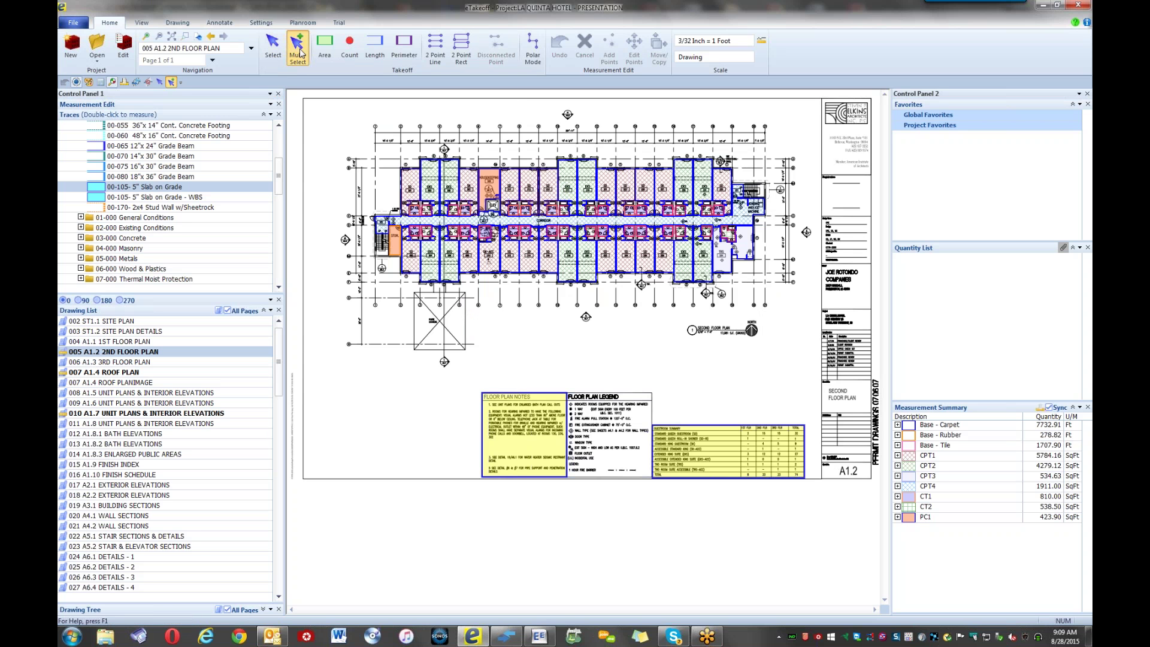
click(345, 153)
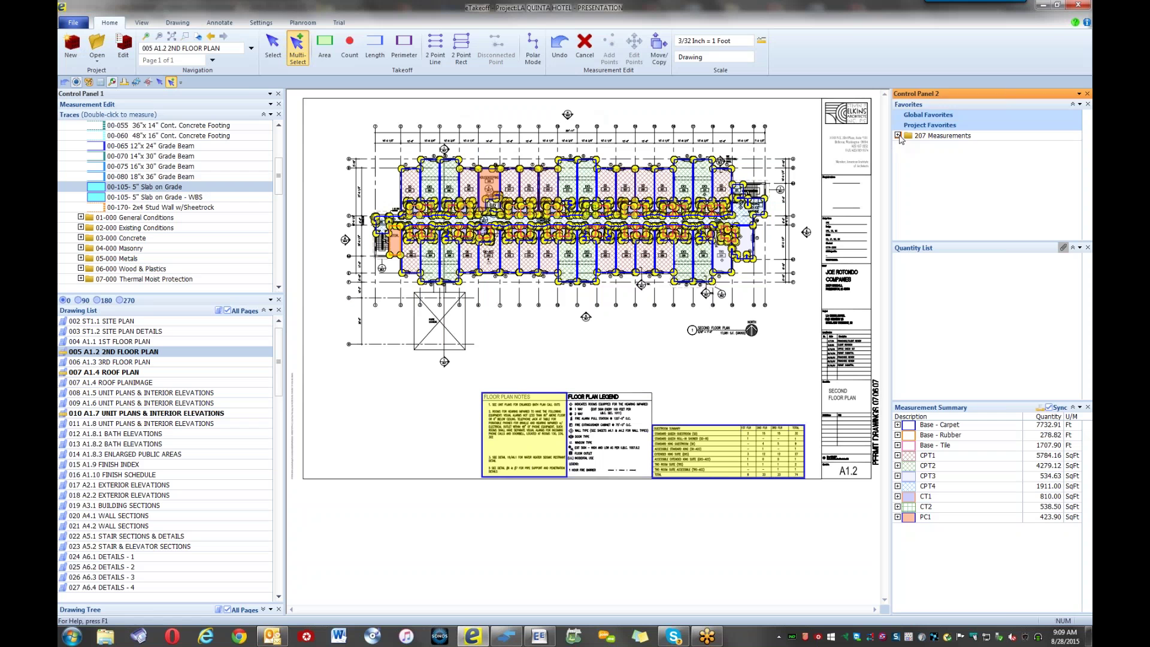
- Rename the 207 Measurements project favorite to Master Floor via Edit Description
double_click(943, 125)
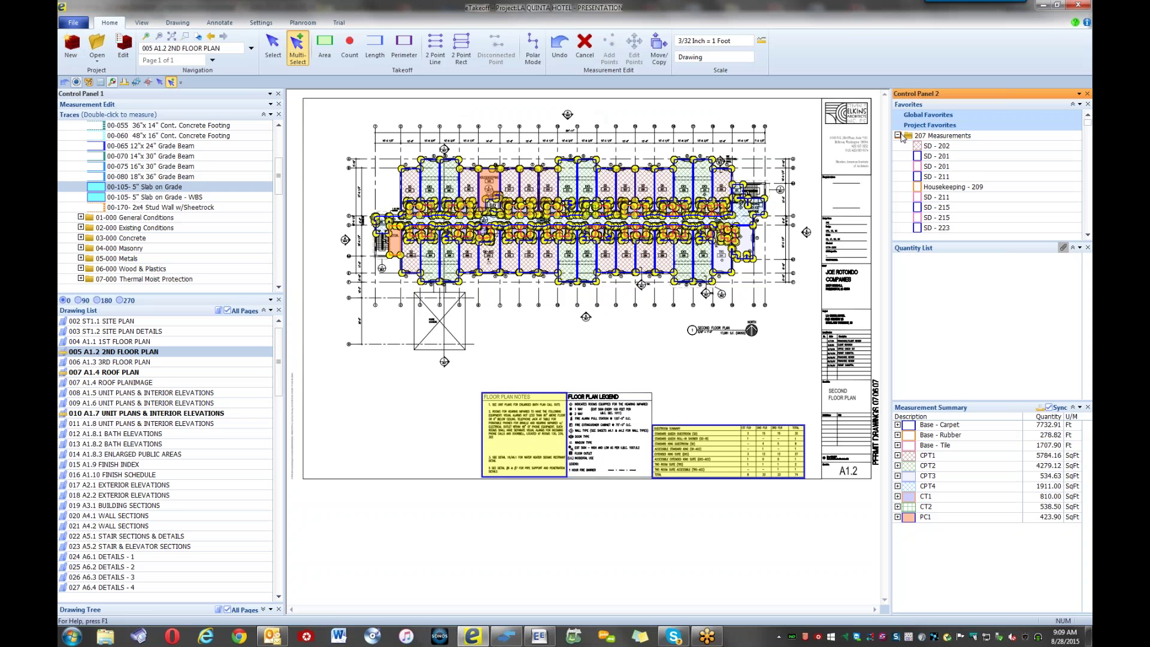
click(918, 146)
right_click(929, 138)
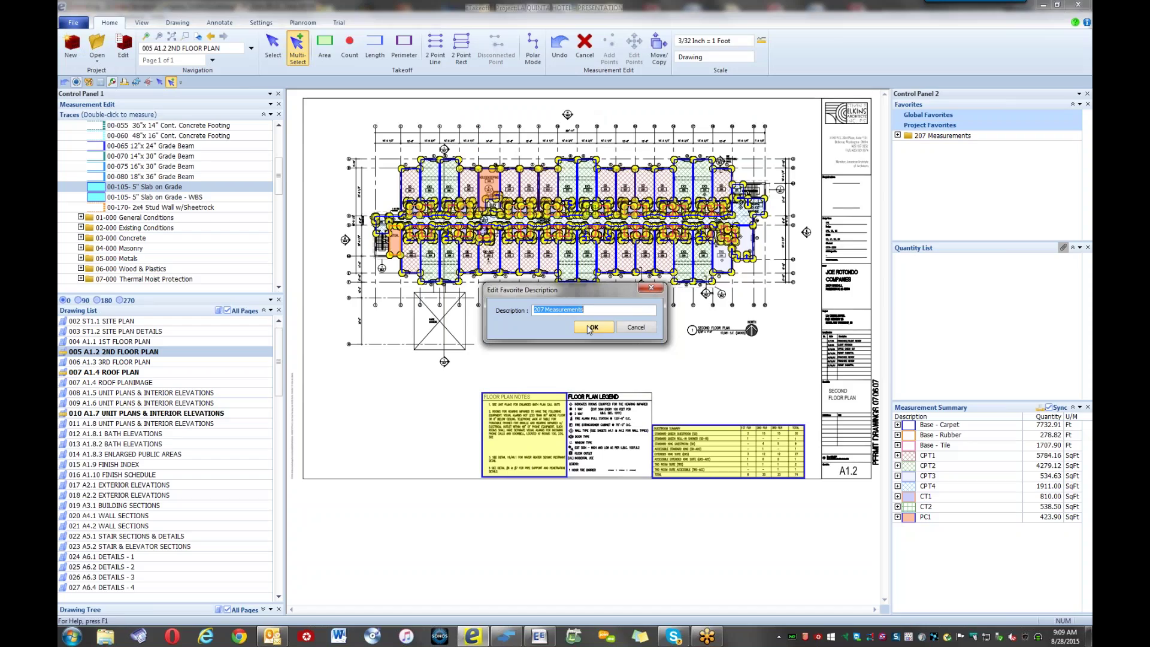
text(Master Floor)
click(590, 328)
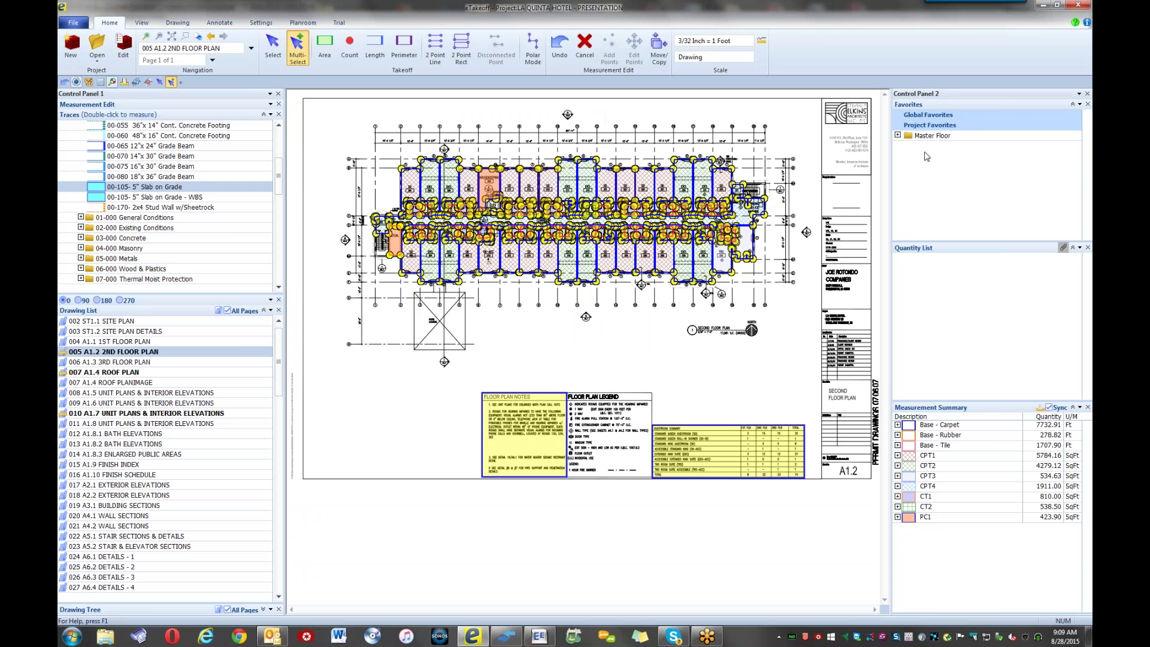
- Open the A1.3 3rd floor plan and drop the Master Floor favorite onto it
click(154, 362)
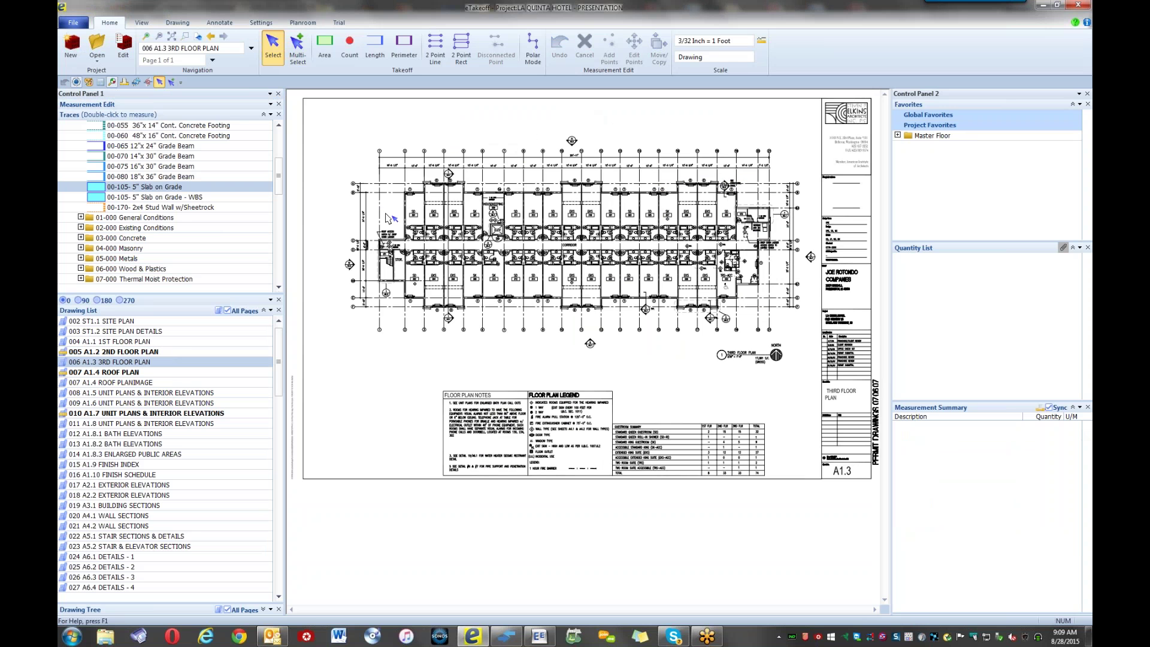
scroll(388, 218, up, 3)
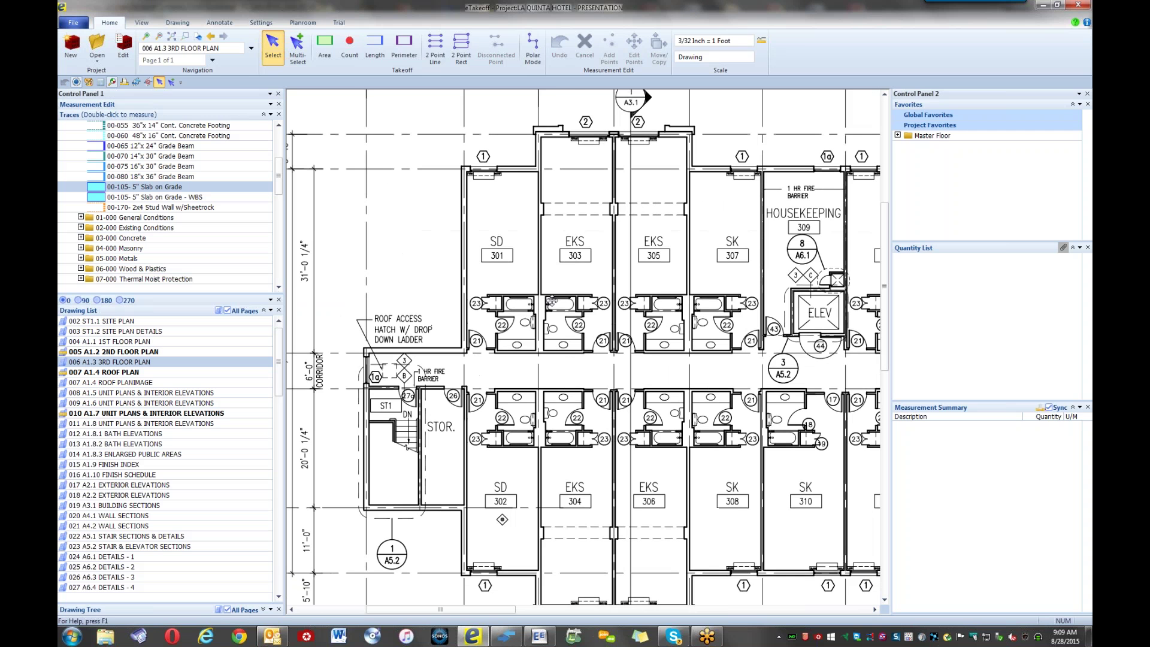
mouse_move(931, 136)
mouse_down()
mouse_move(497, 251)
mouse_move(426, 299)
mouse_move(393, 258)
mouse_move(473, 289)
mouse_up()
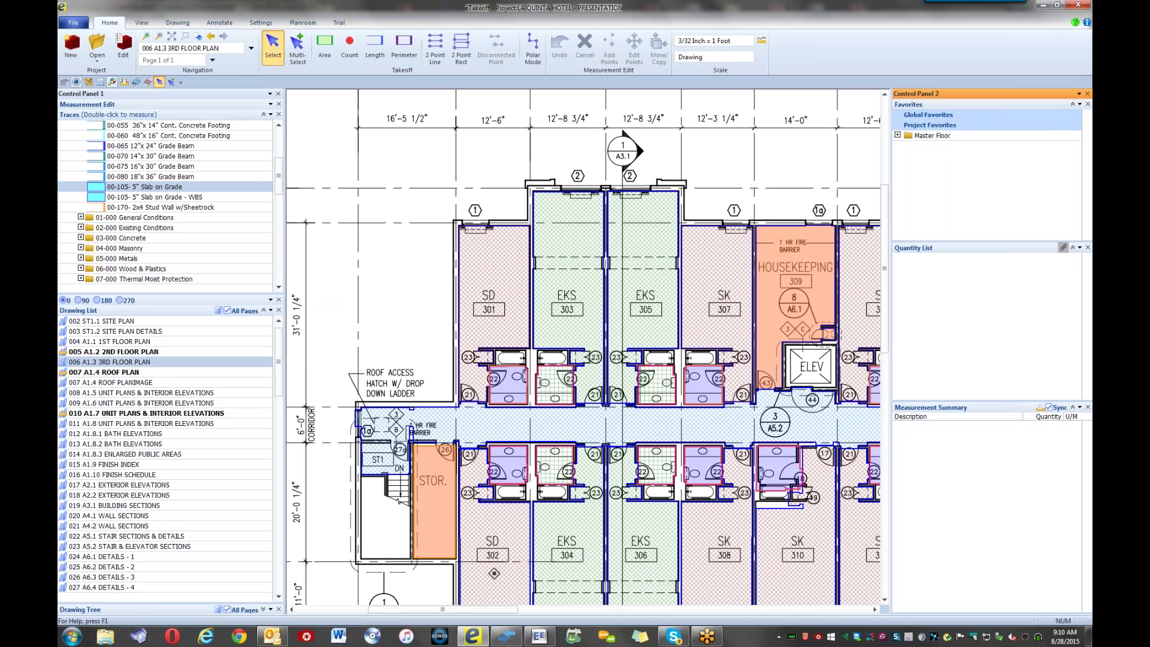
- Check the copied measurements for rooms SD-211, EKS-217 and SD-215
scroll(565, 326, down, 5)
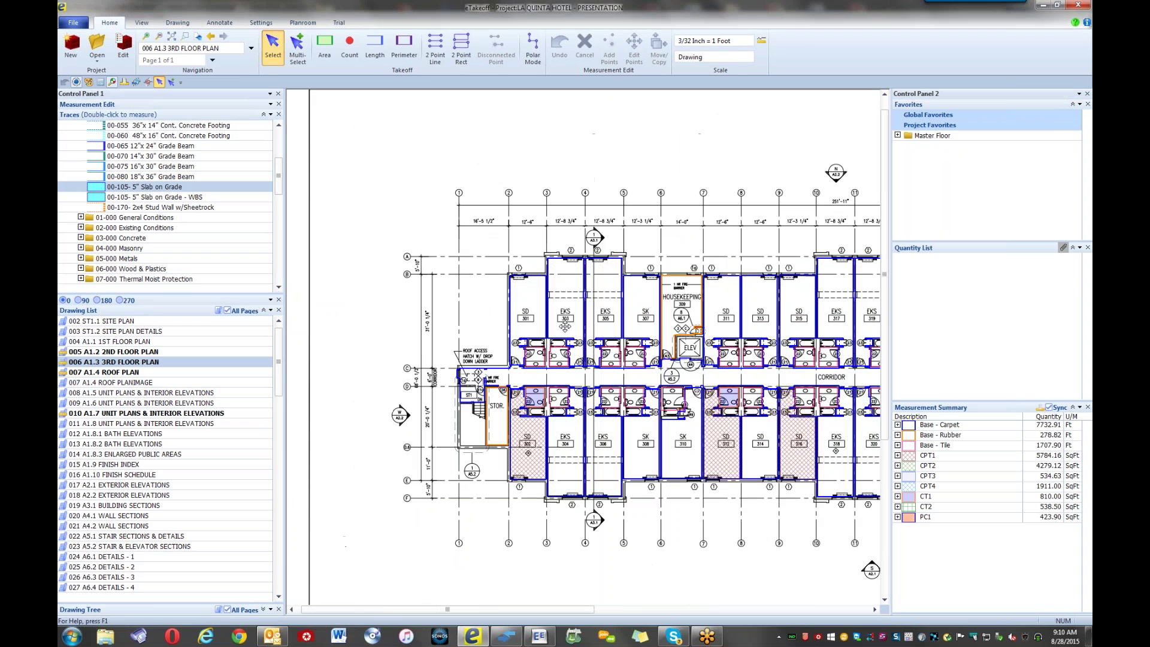
scroll(564, 326, down, 5)
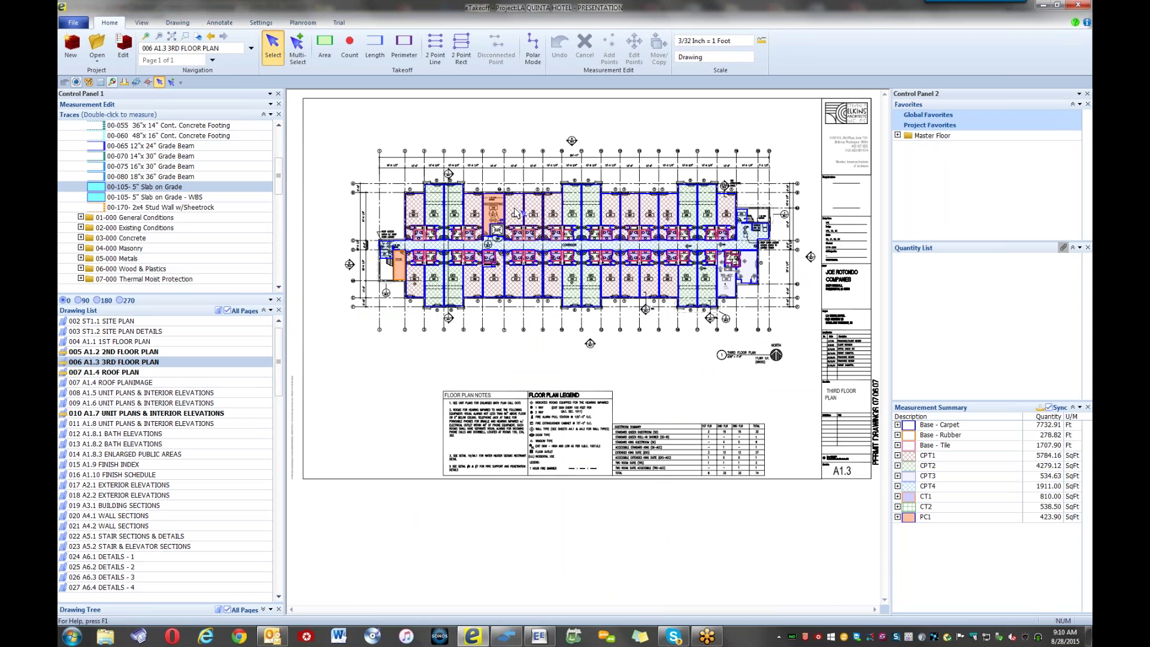
click(514, 211)
click(569, 206)
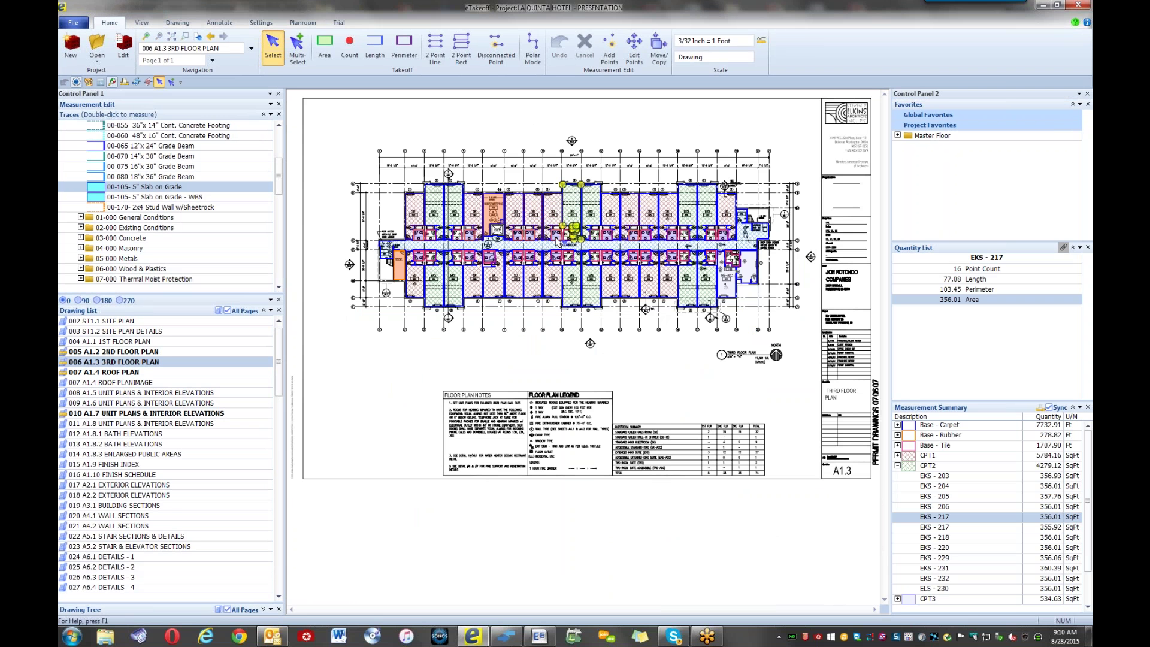
scroll(556, 242, up, 2)
scroll(556, 242, up, 3)
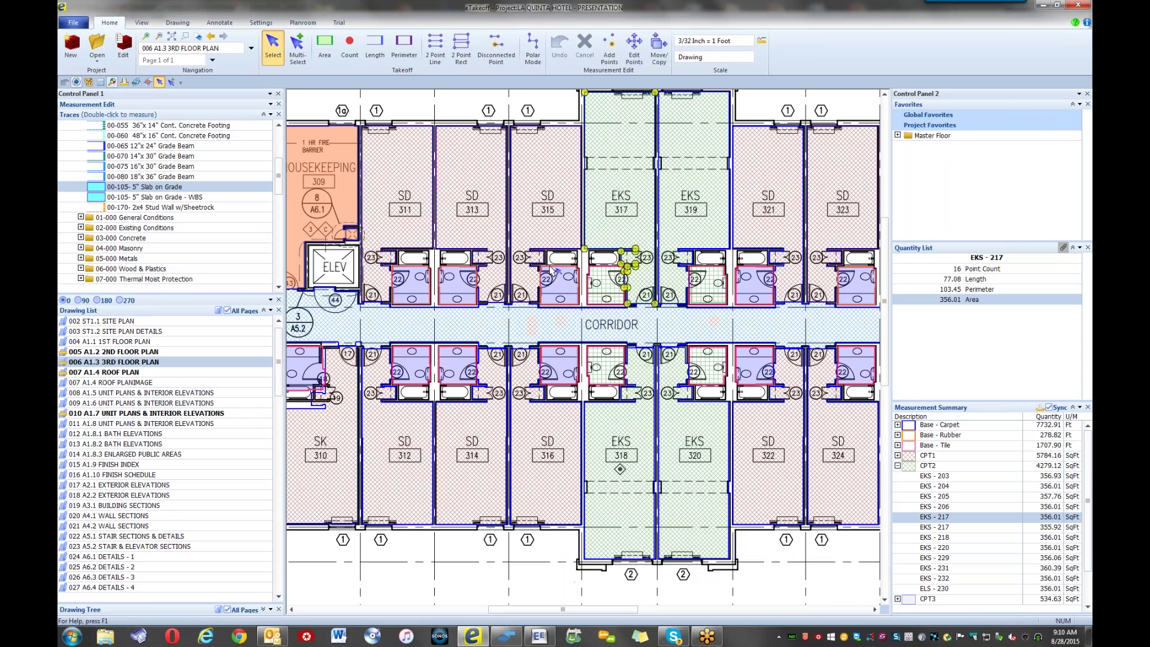
click(557, 242)
scroll(557, 241, down, 4)
mouse_move(627, 286)
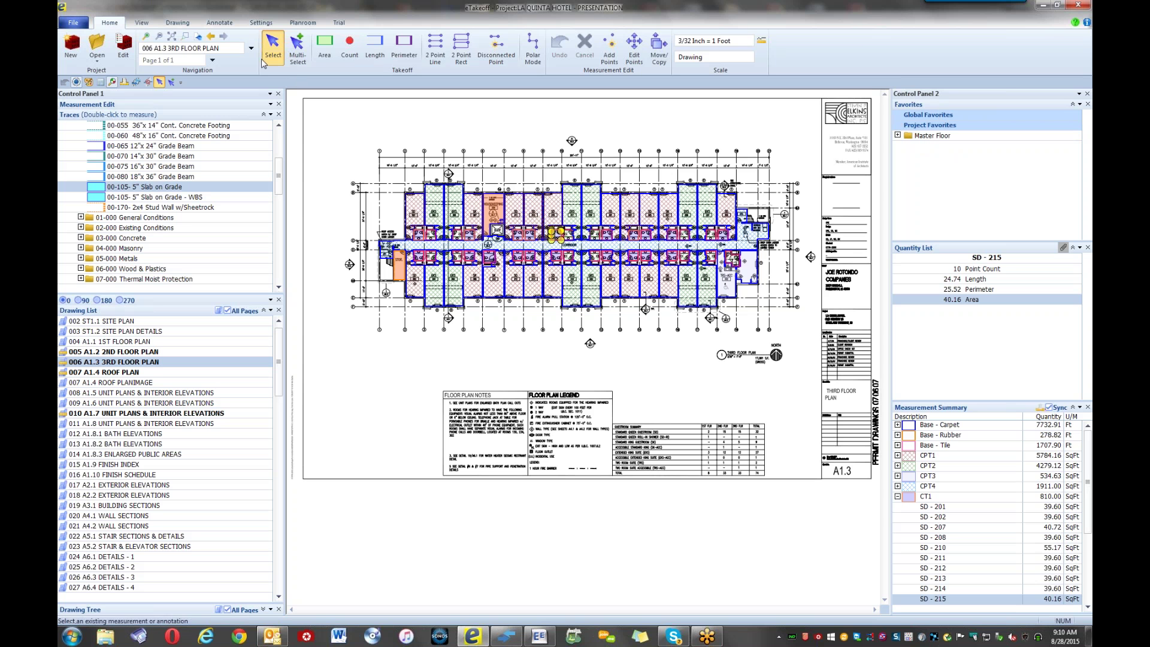
- Add an APPROVED text note to the A1.3 plan, save it to Global Favorites, then open A1.2
click(218, 27)
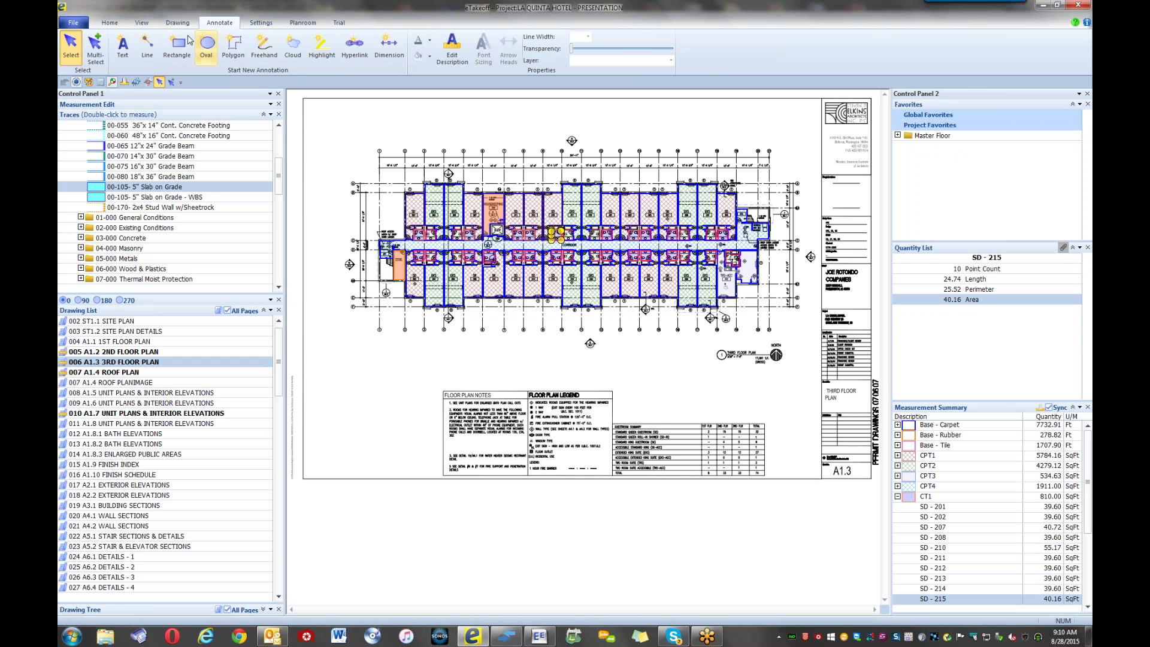
click(123, 47)
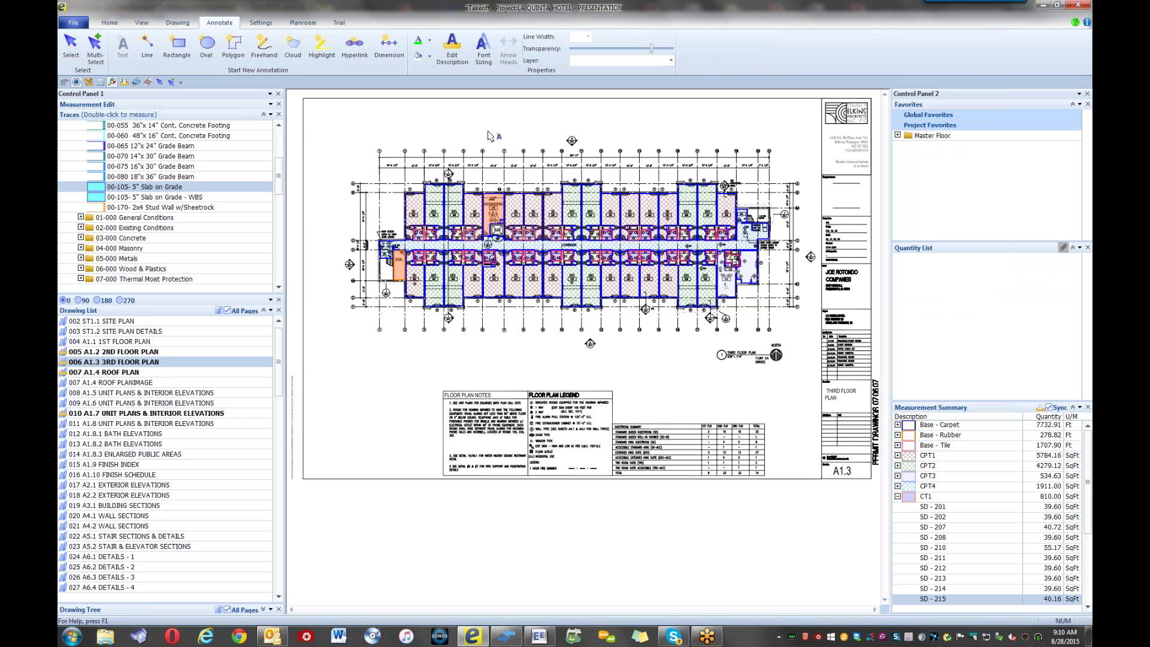
click(487, 130)
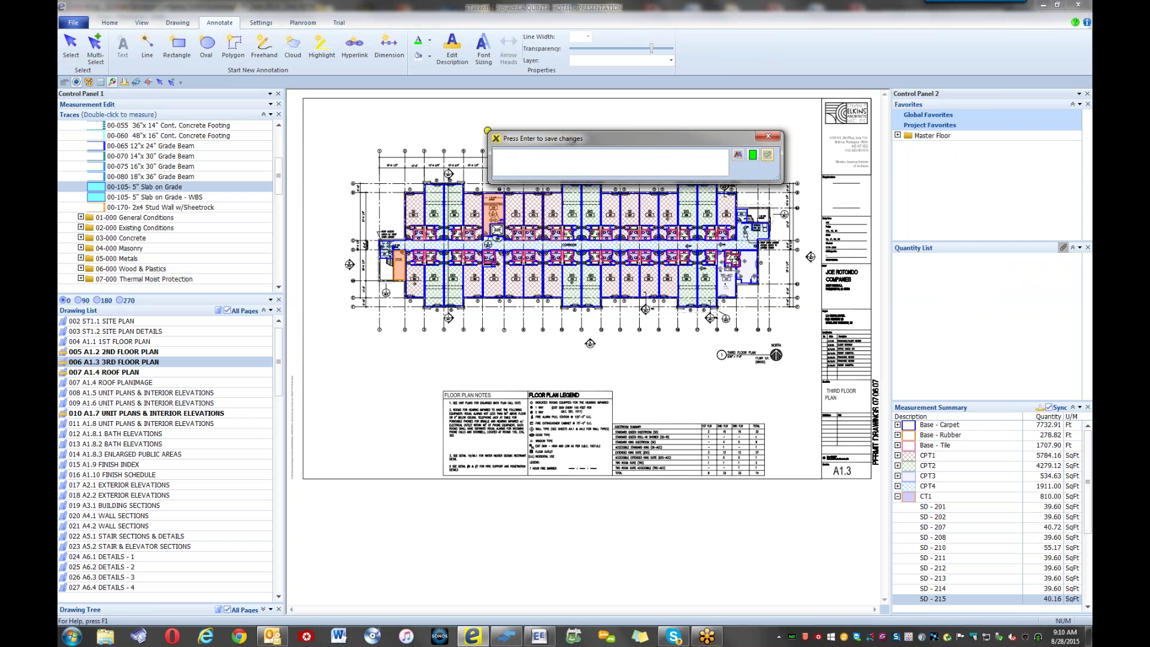
text(APPROVED)
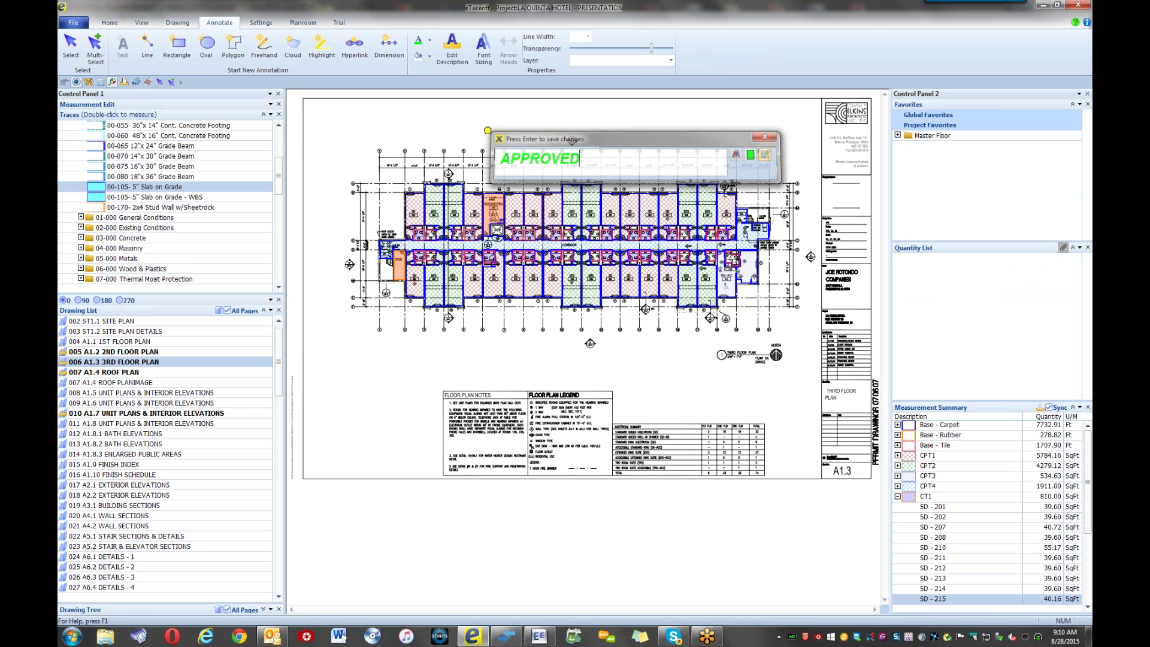
key(Return)
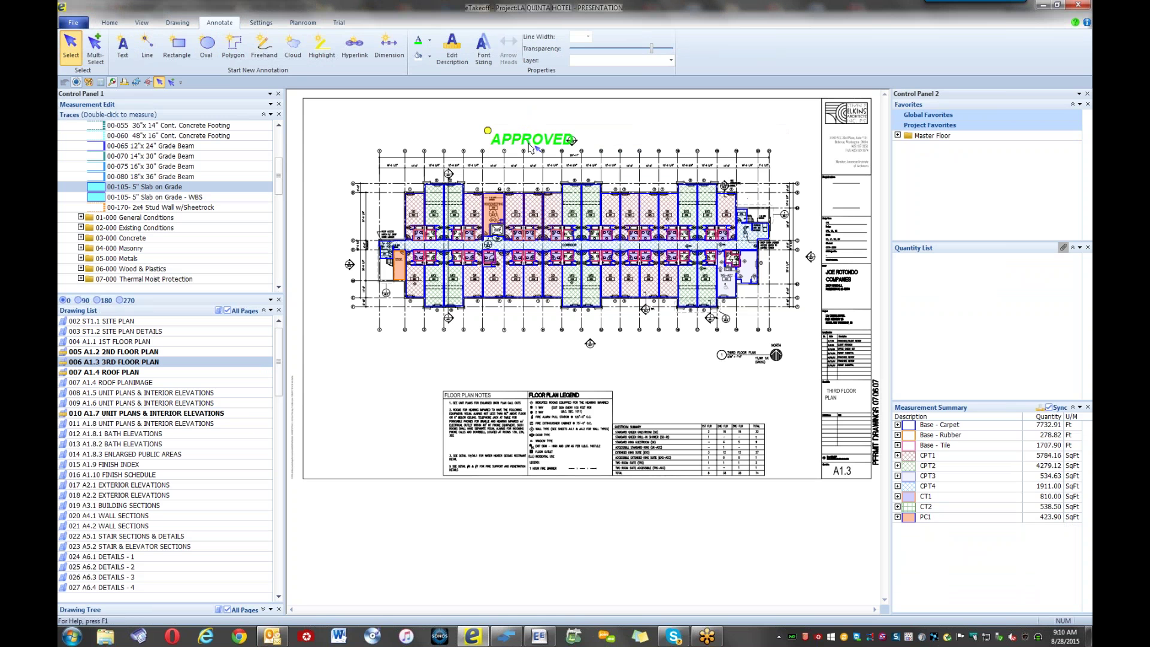
drag(530, 147, 932, 117)
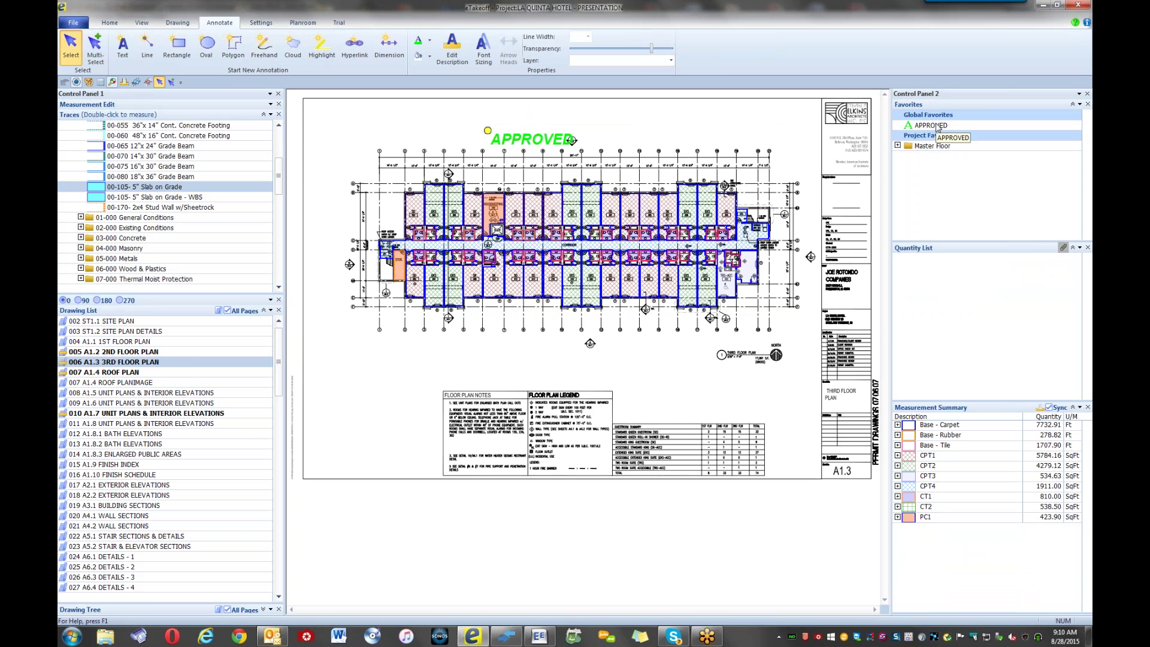
click(172, 353)
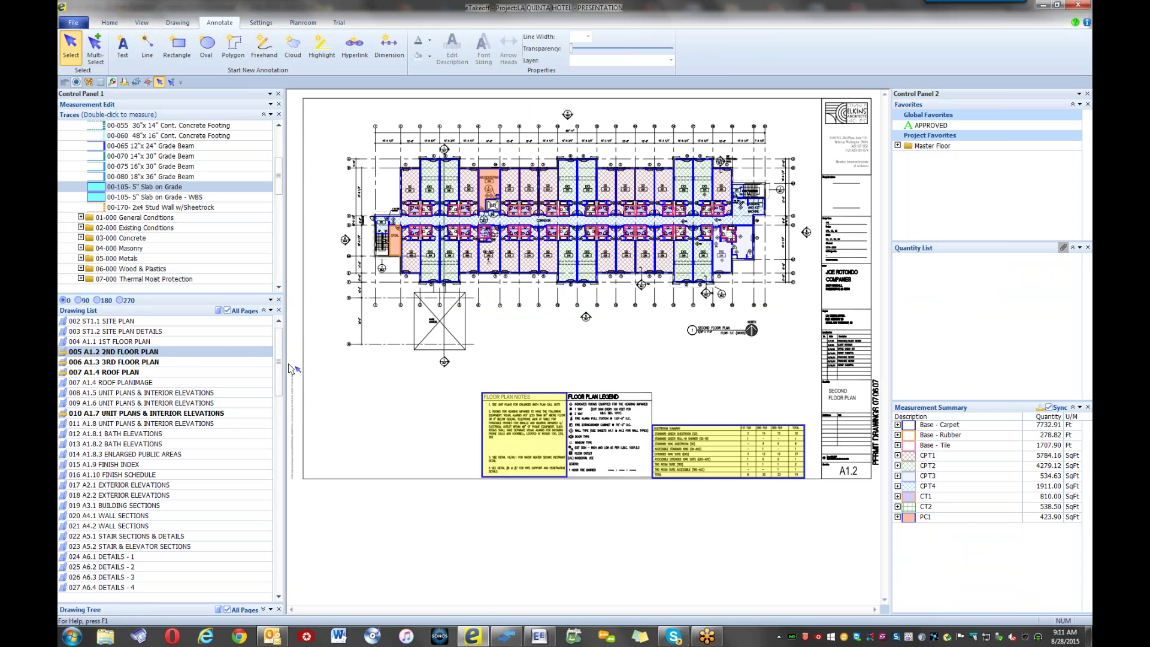
- Place the APPROVED Global Favorite stamp at the top of the A1.2 drawing
click(905, 129)
click(646, 121)
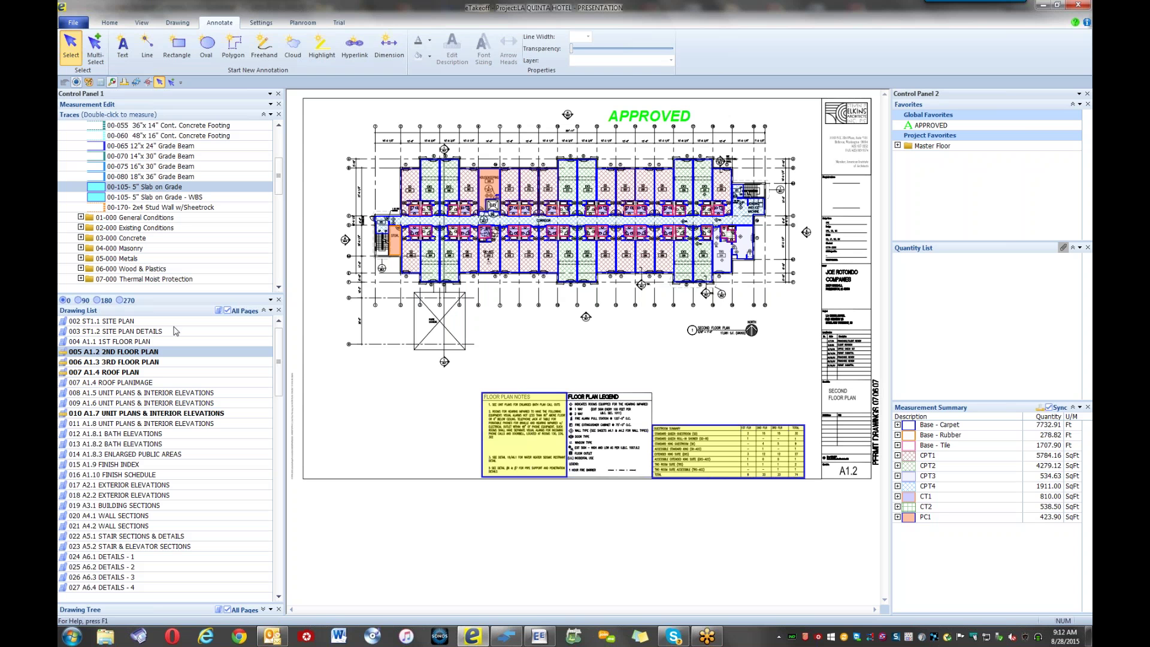
scroll(135, 202, up, 2)
scroll(136, 200, up, 4)
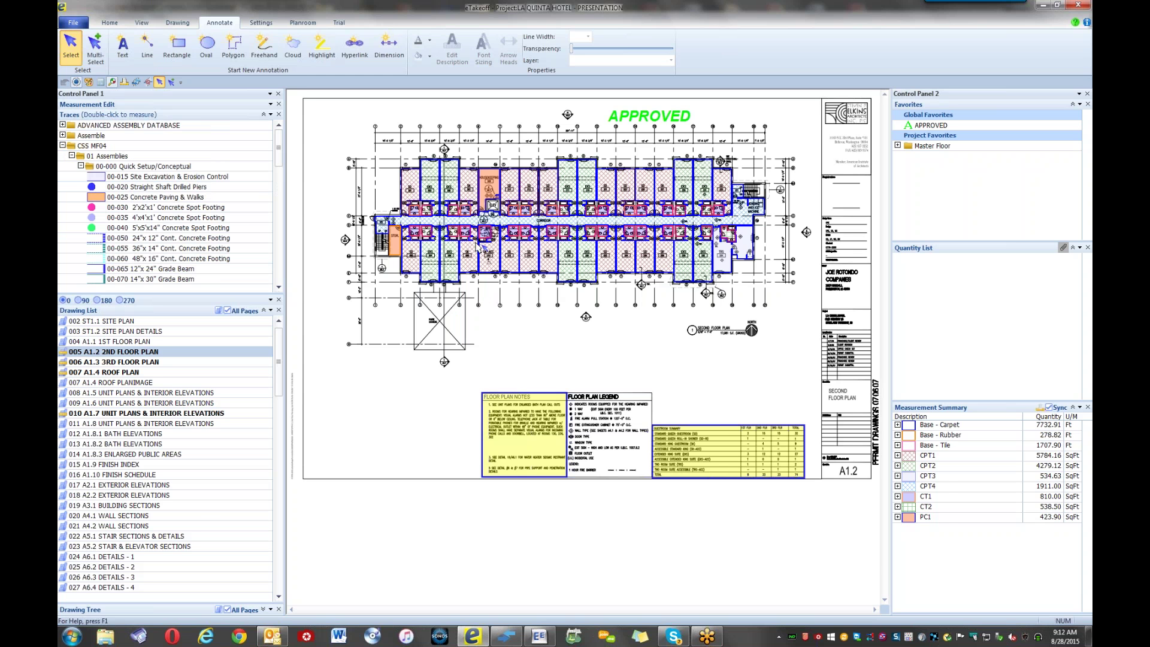
- Check the quantities of rooms EKS-205 and SD-201 (285.85 SqFt area)
click(446, 187)
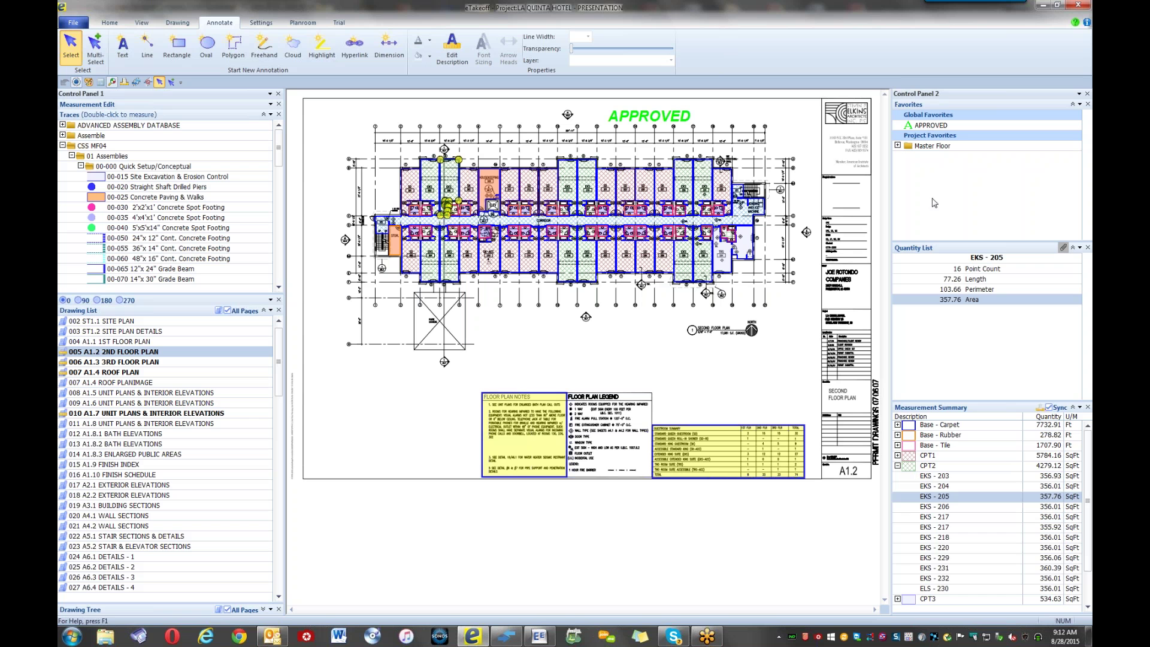
click(410, 191)
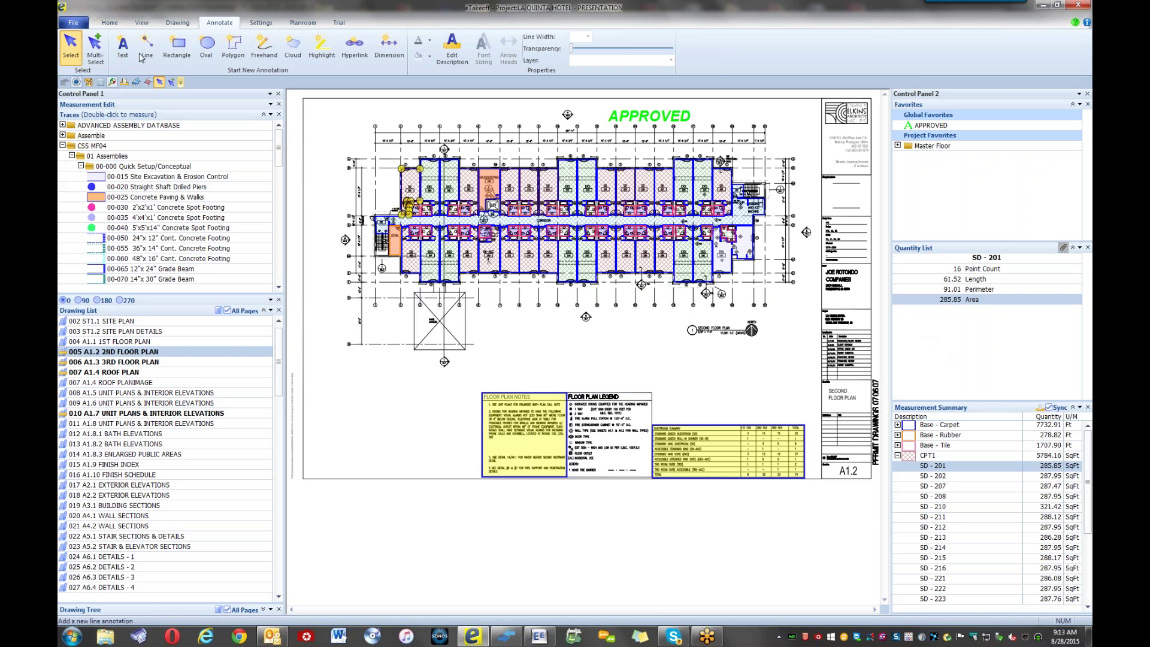
- Select the Smoke Detector - Count trace under Templates > Fire & Security on the Home tab
click(142, 22)
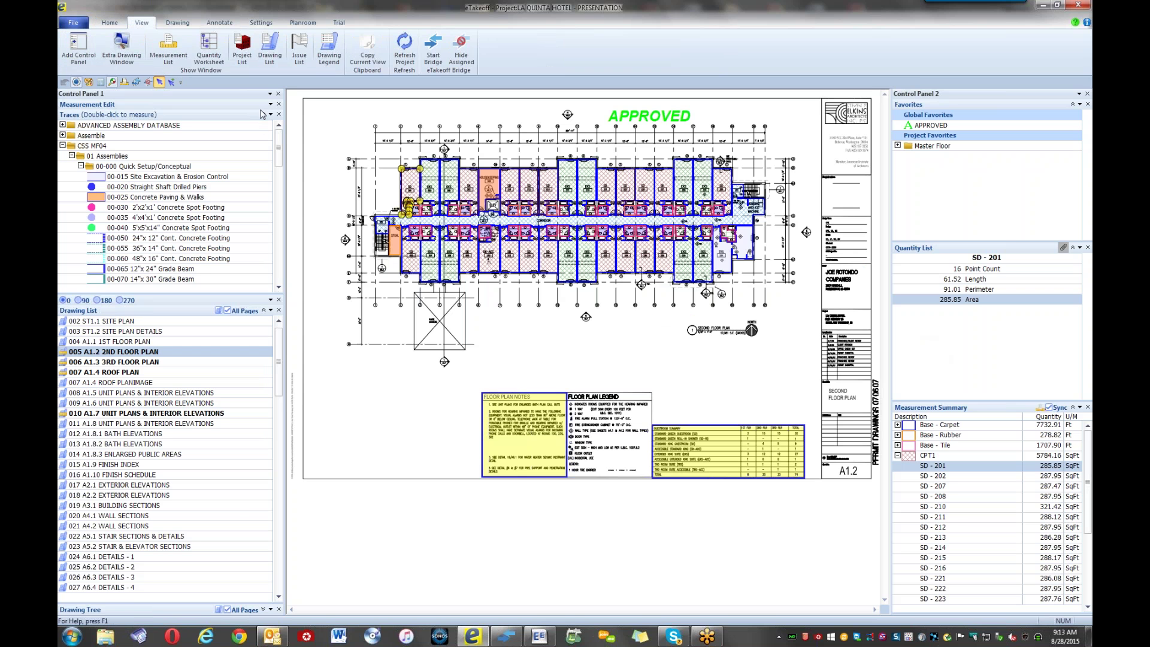
click(110, 23)
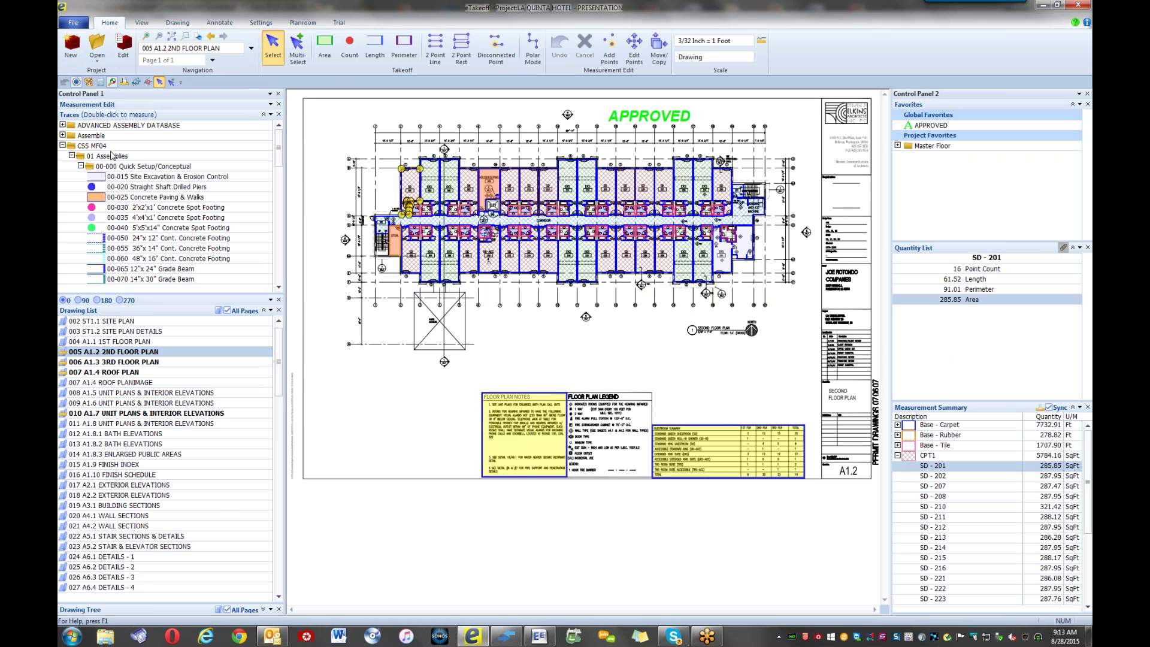
click(63, 145)
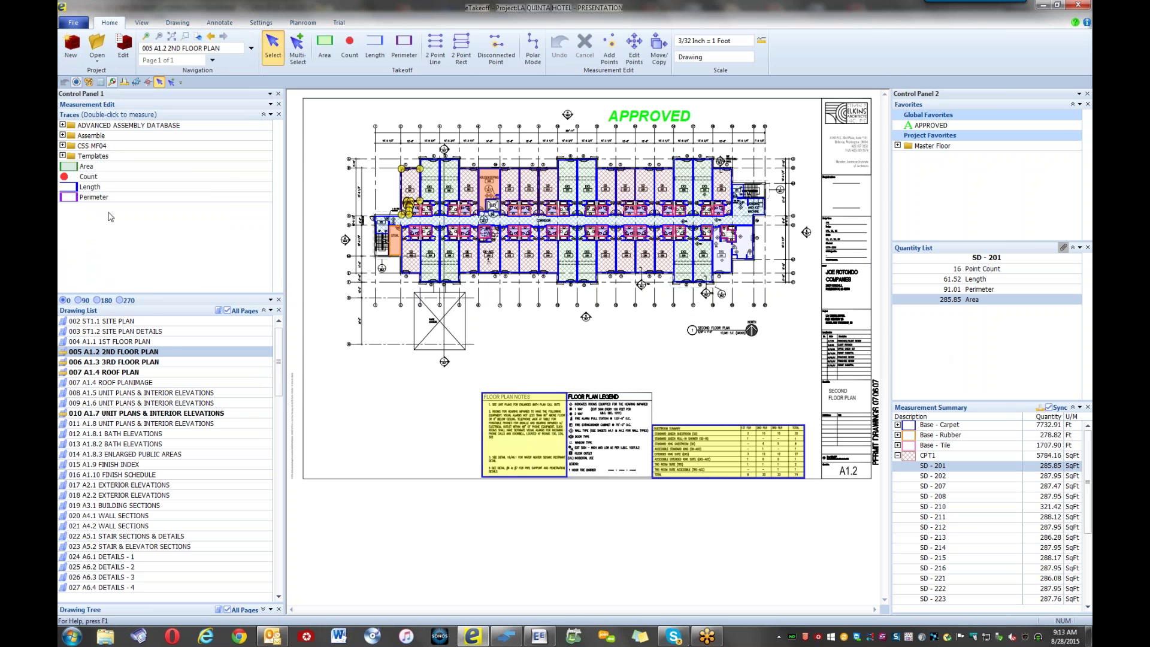
click(63, 156)
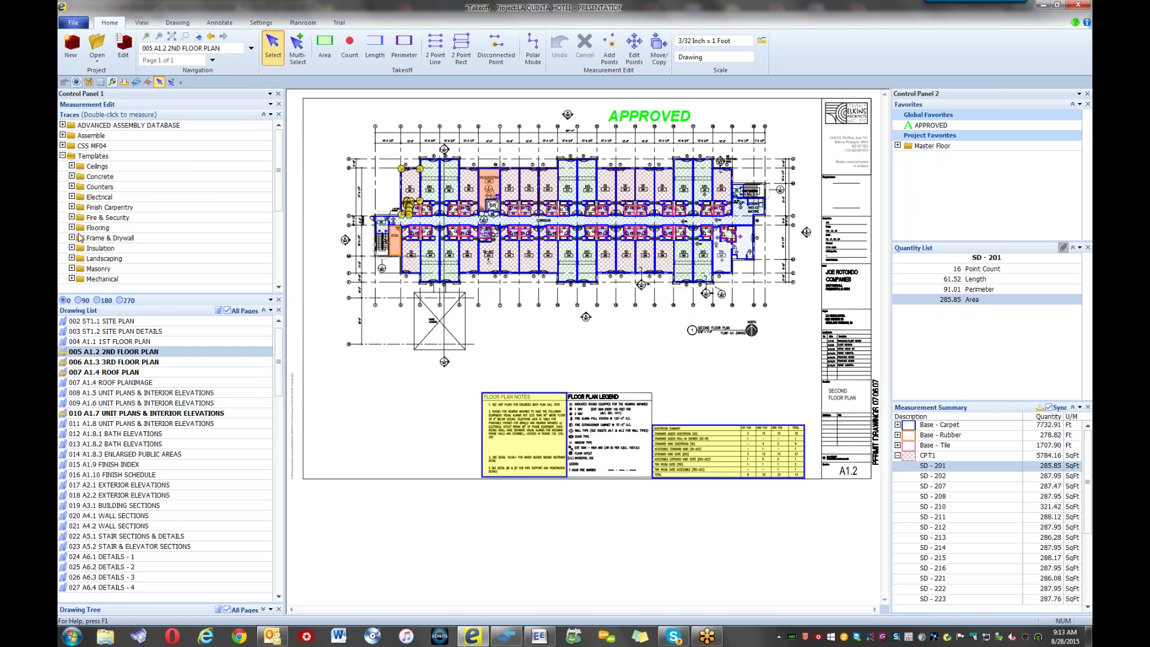
click(72, 218)
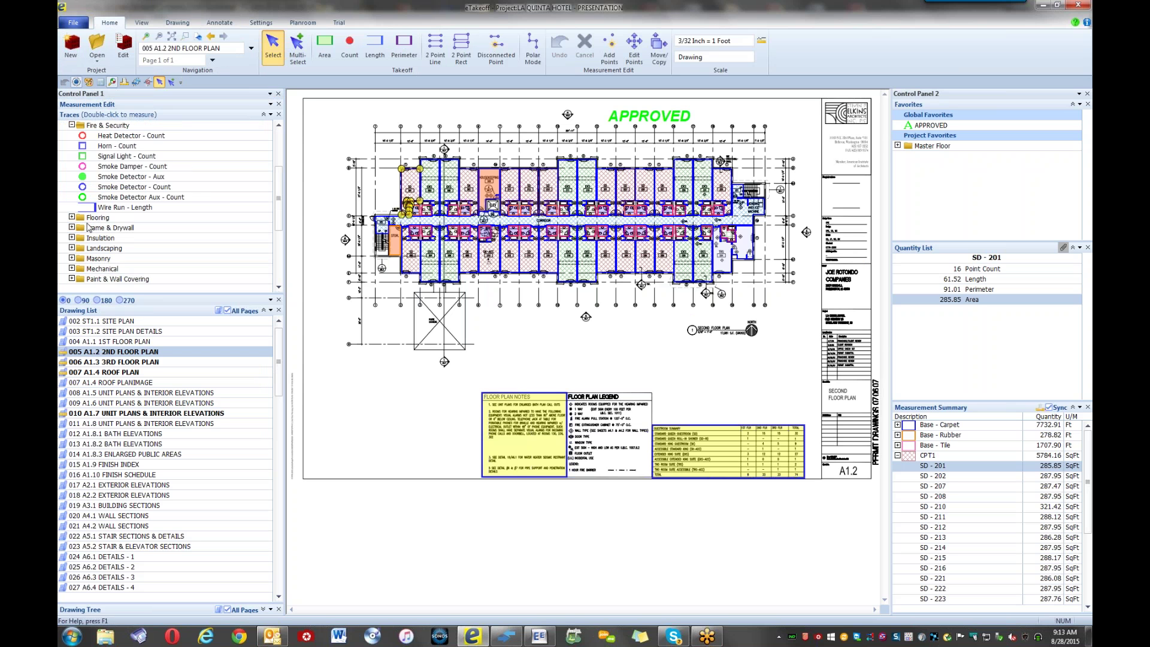
click(134, 190)
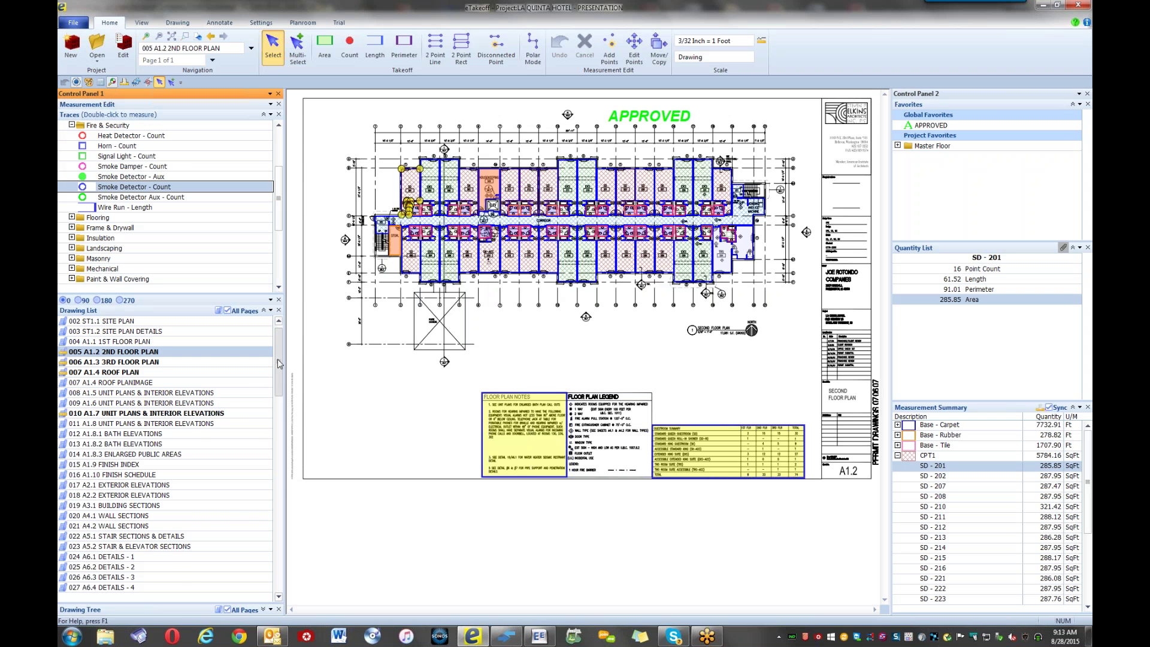
mouse_move(278, 358)
mouse_down()
mouse_move(277, 560)
mouse_move(235, 565)
mouse_up()
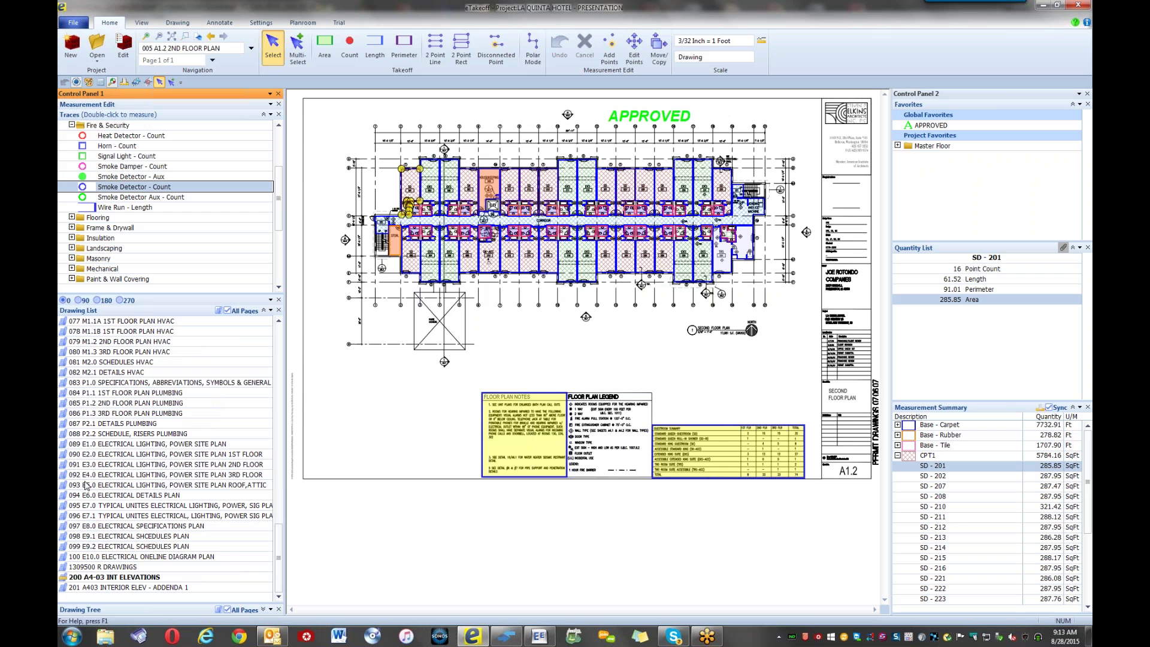
- Open sheet E2.0, Electrical Lighting, Power Site Plan 1st Floor, and close the Favorites panel
click(106, 456)
double_click(107, 455)
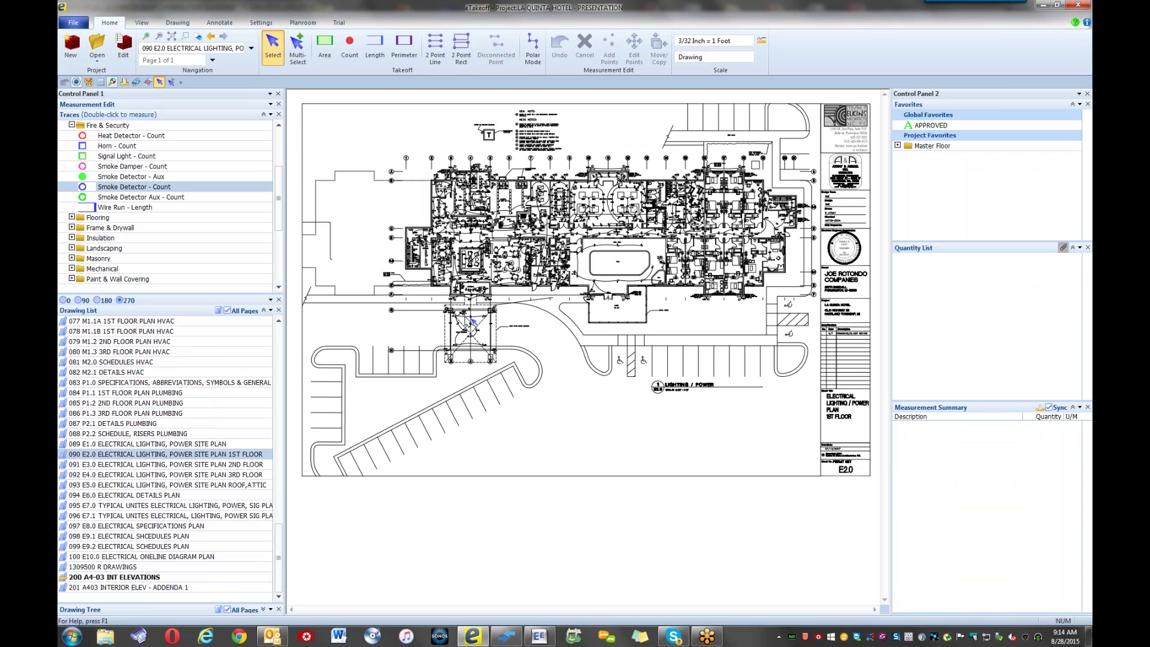
click(1088, 104)
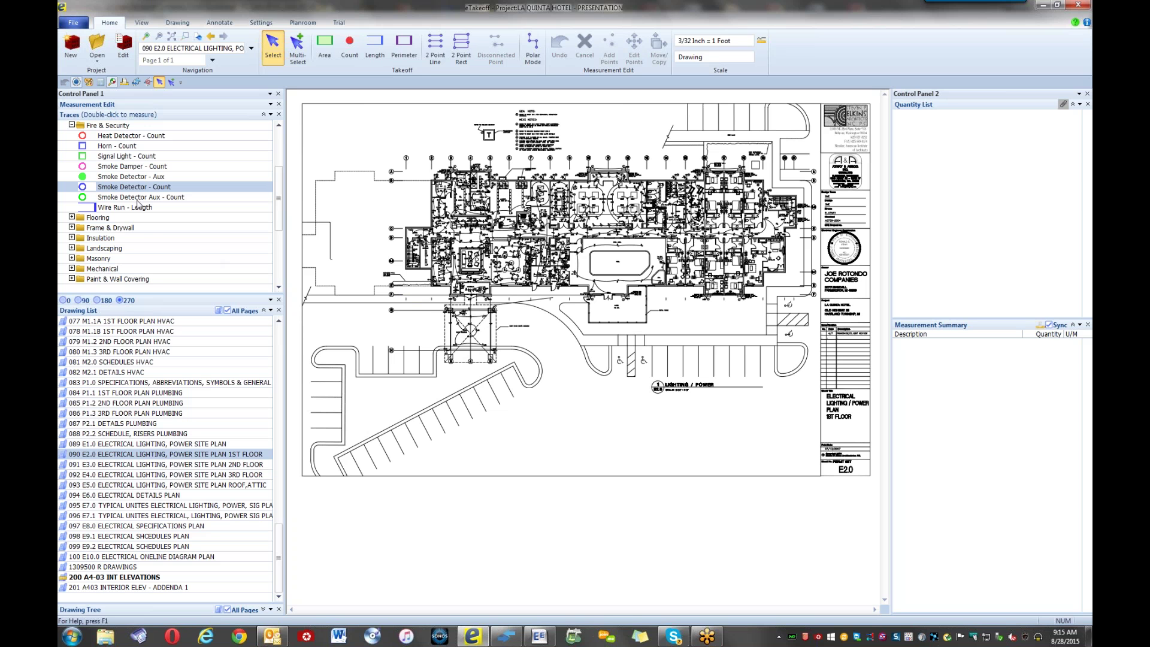
click(189, 26)
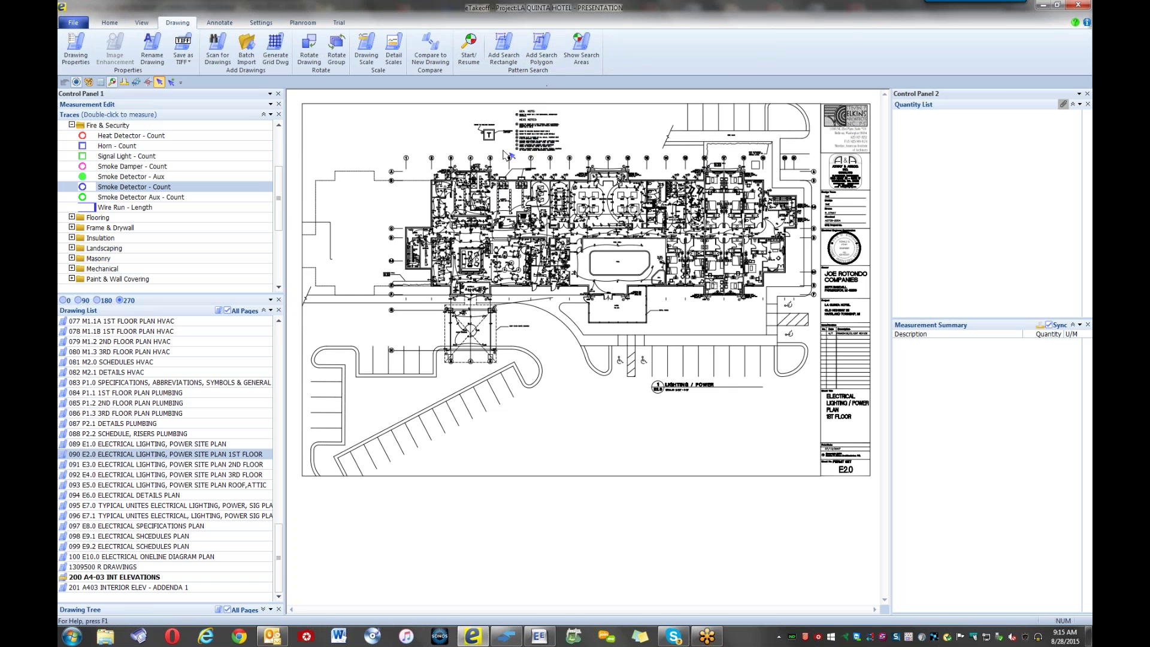
scroll(508, 156, up, 2)
scroll(507, 156, up, 2)
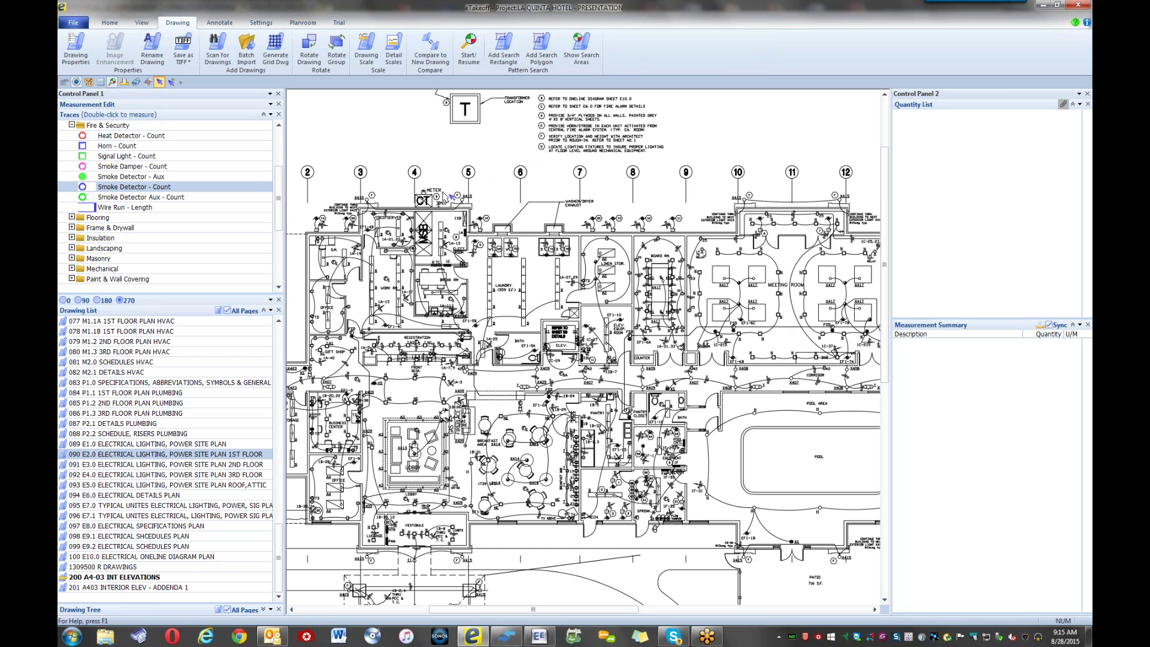
- Draw a search rectangle named Main Search Area around the whole building
click(503, 48)
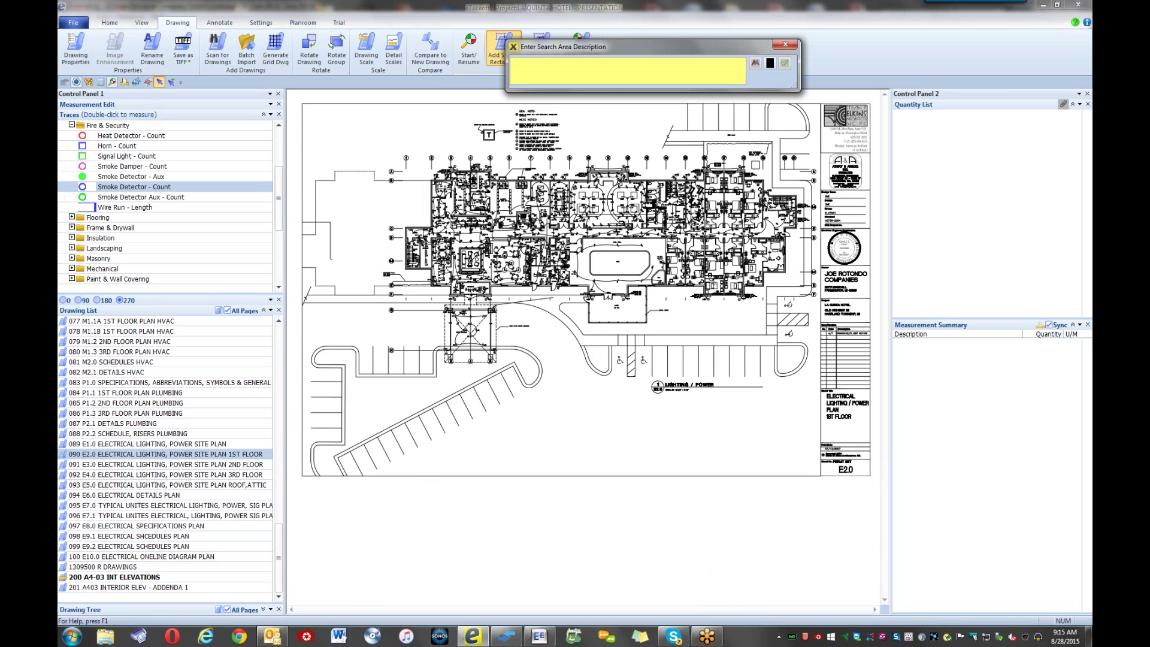
text(Main Search Area)
key(Return)
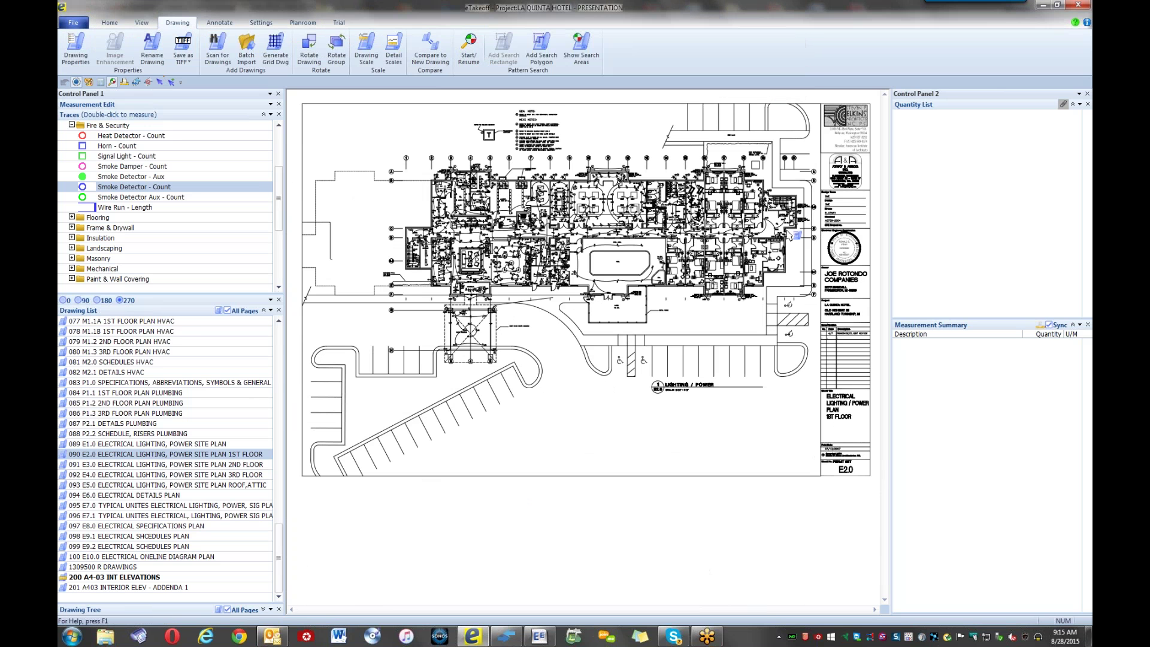
mouse_move(393, 134)
mouse_down()
mouse_move(399, 165)
mouse_move(500, 300)
mouse_move(810, 343)
mouse_up()
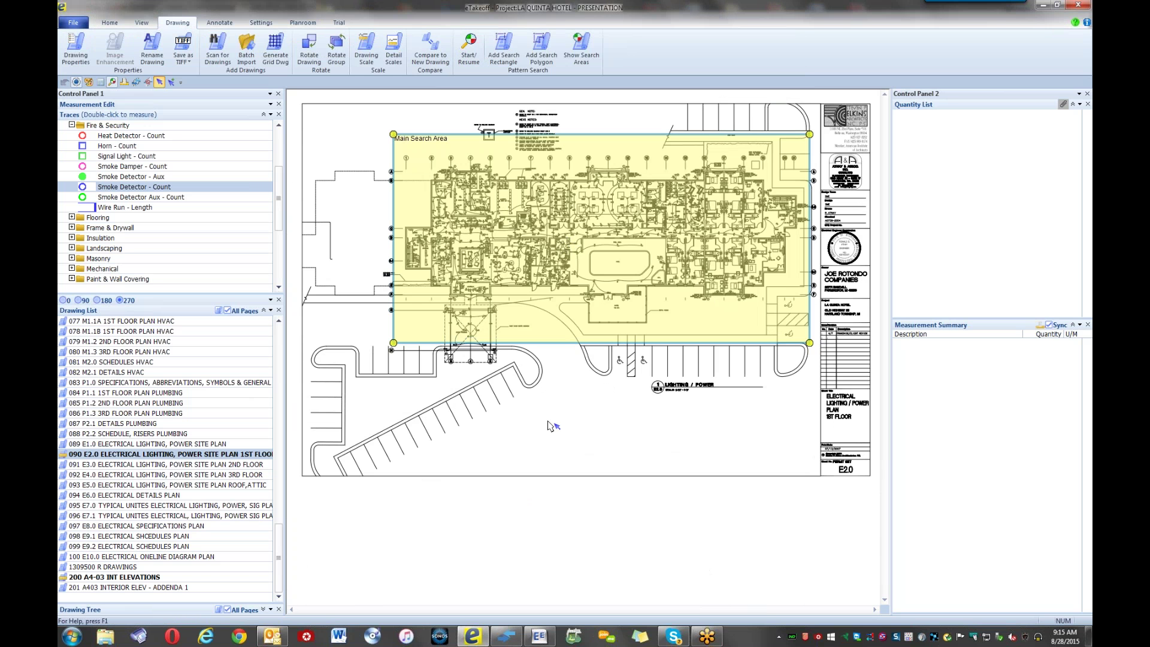
click(561, 390)
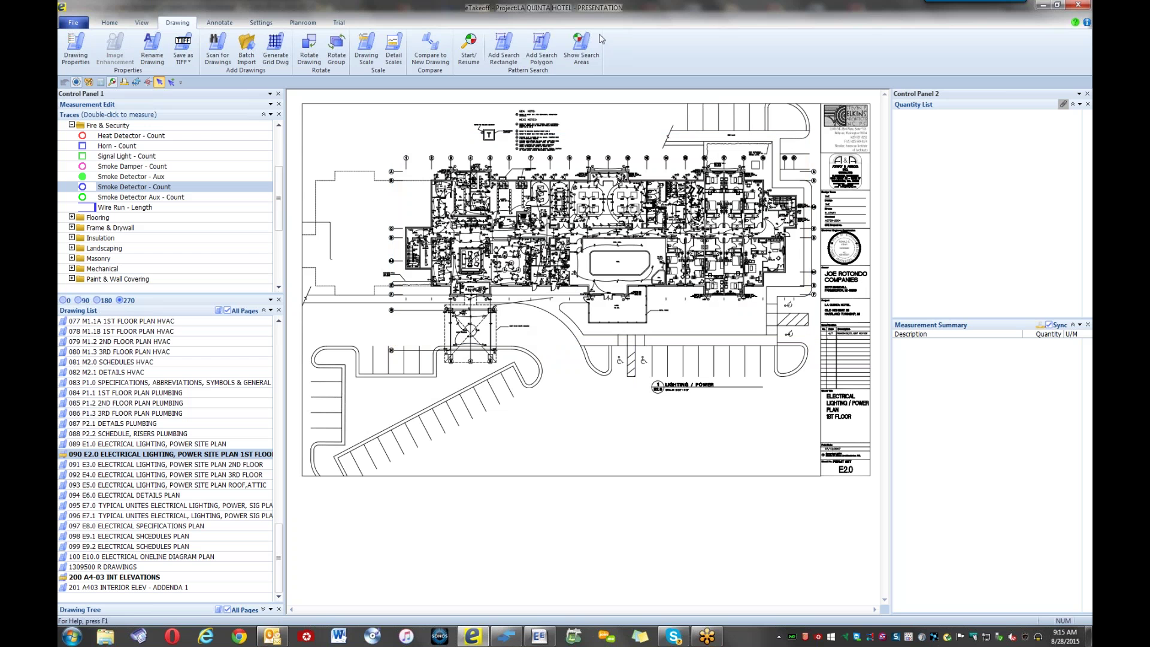
- Toggle Show Search Areas on and off, leaving the search areas hidden
click(581, 55)
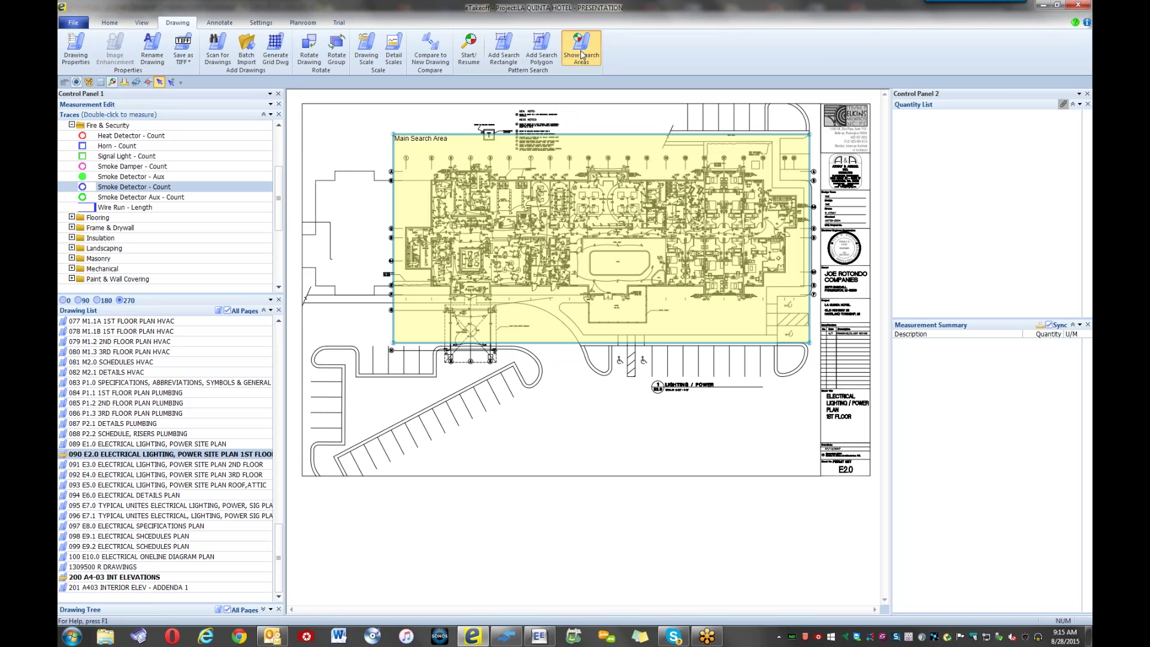
click(580, 55)
click(581, 55)
click(581, 55)
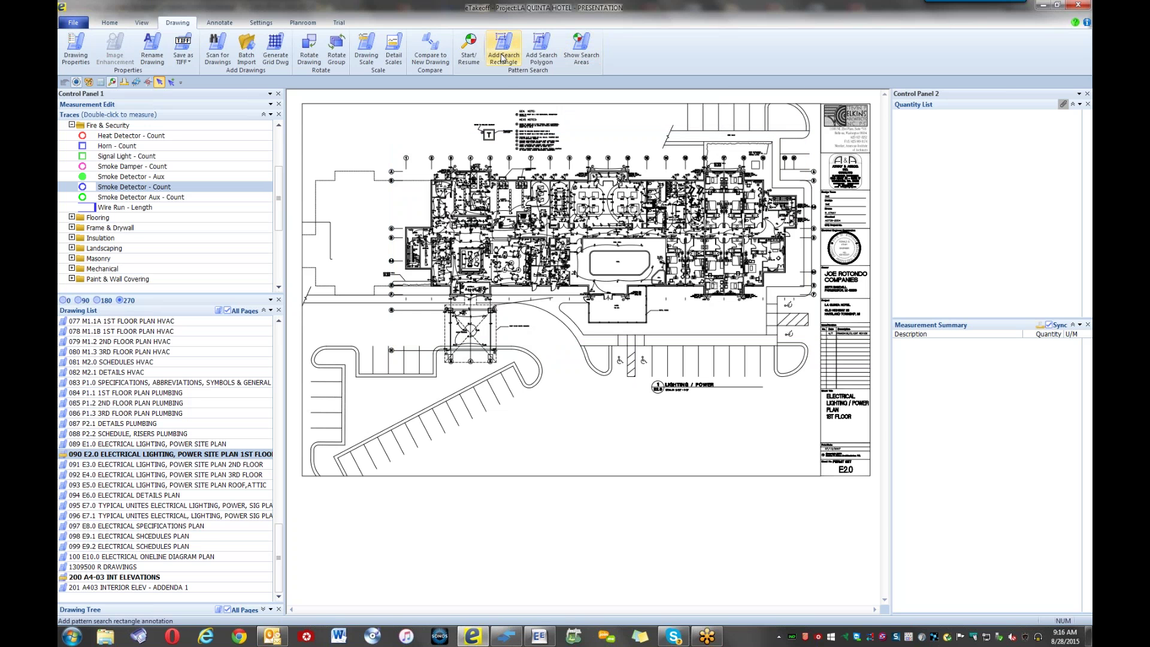
- Start a new pattern search and box the lobby's F/S detector symbol as the pattern
click(470, 48)
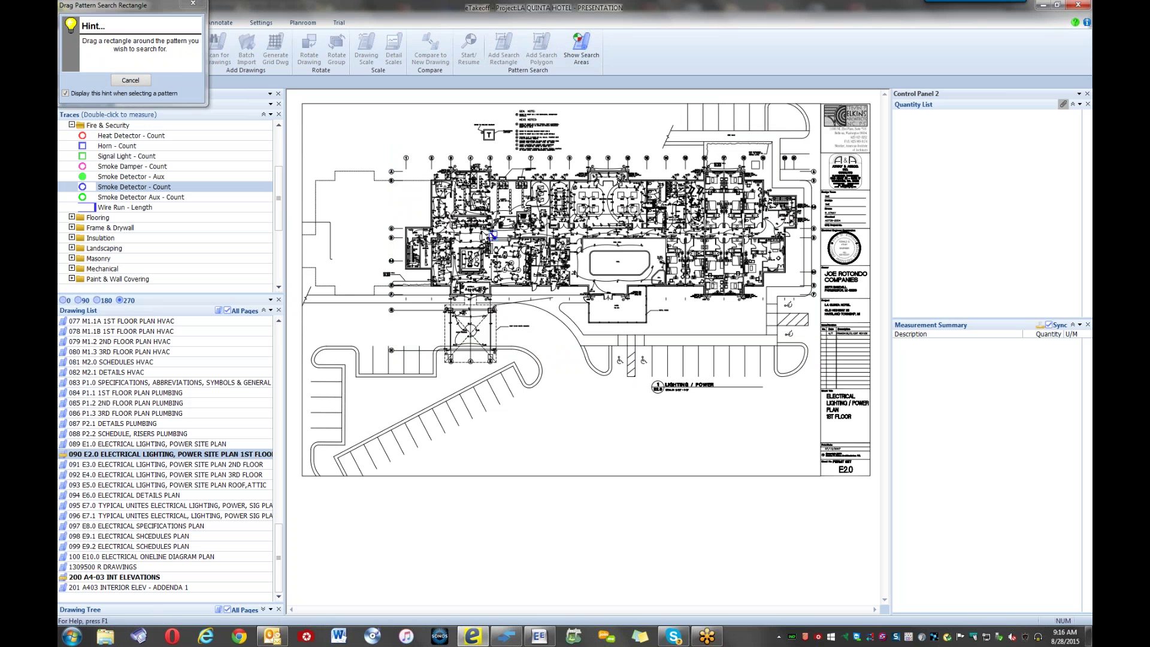
scroll(484, 252, up, 1)
scroll(483, 253, up, 2)
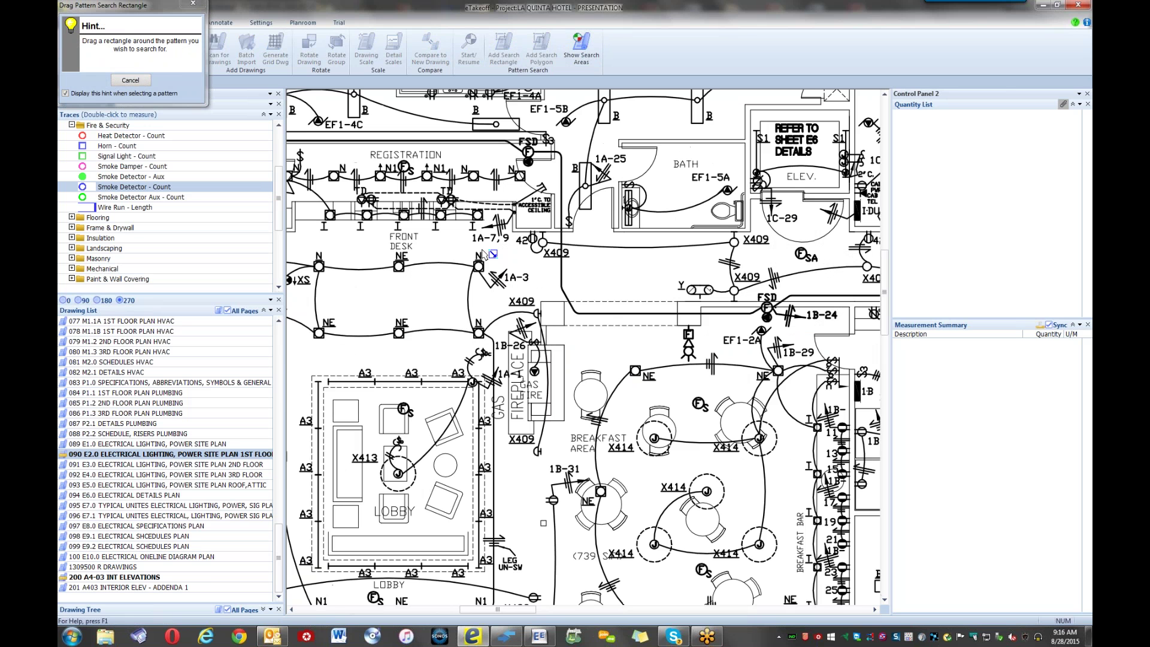
scroll(483, 253, up, 1)
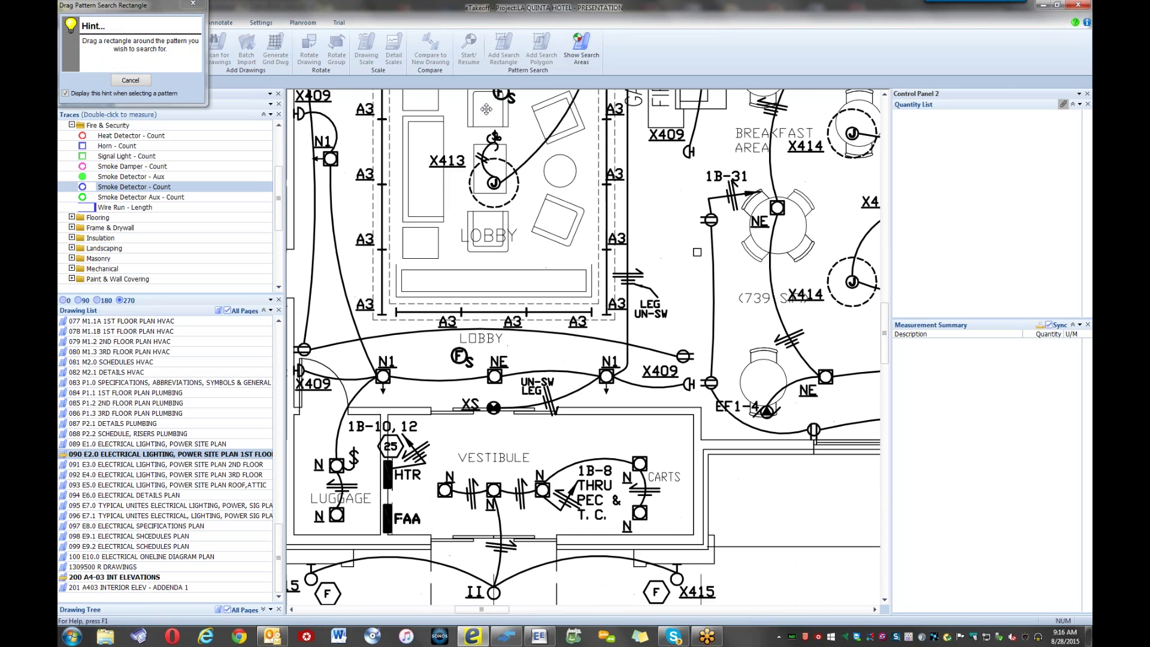
scroll(479, 340, up, 3)
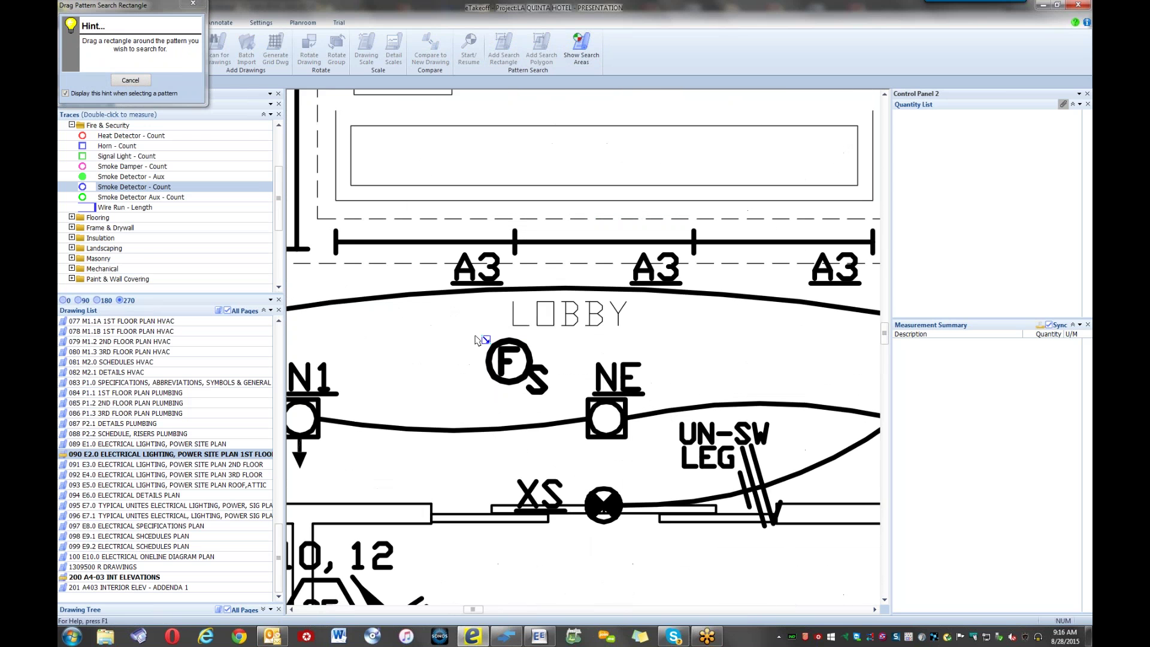
drag(478, 340, 555, 402)
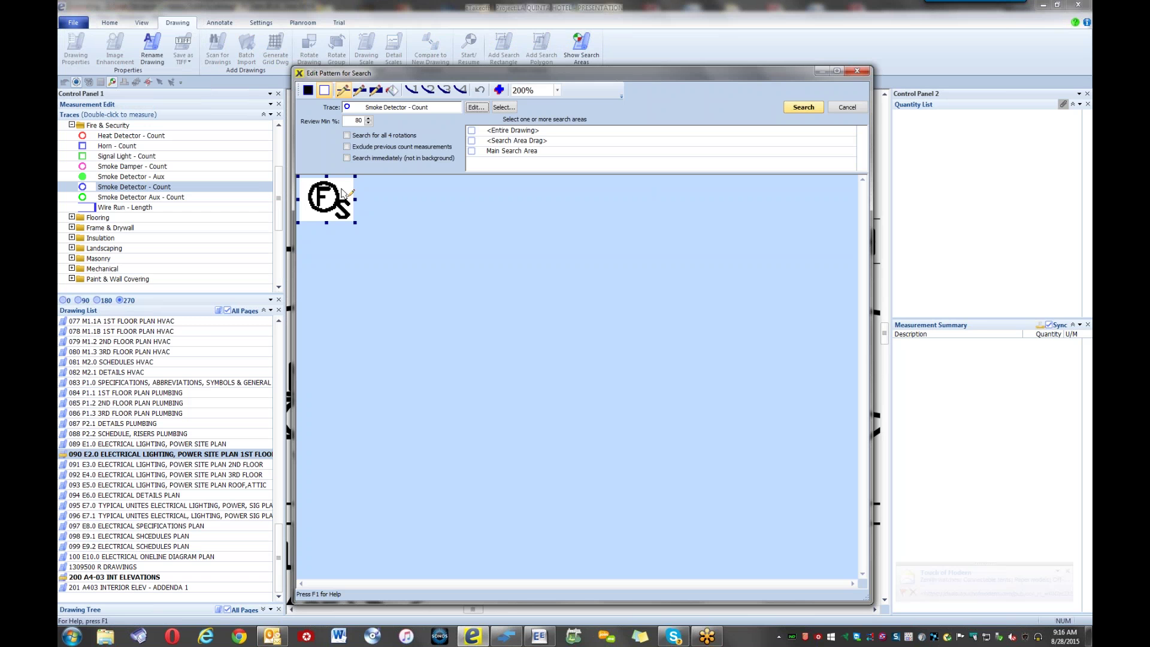
- Search the Main Search Area for the Smoke Detector - Count trace, running in the foreground and yielding 19 matches
click(348, 159)
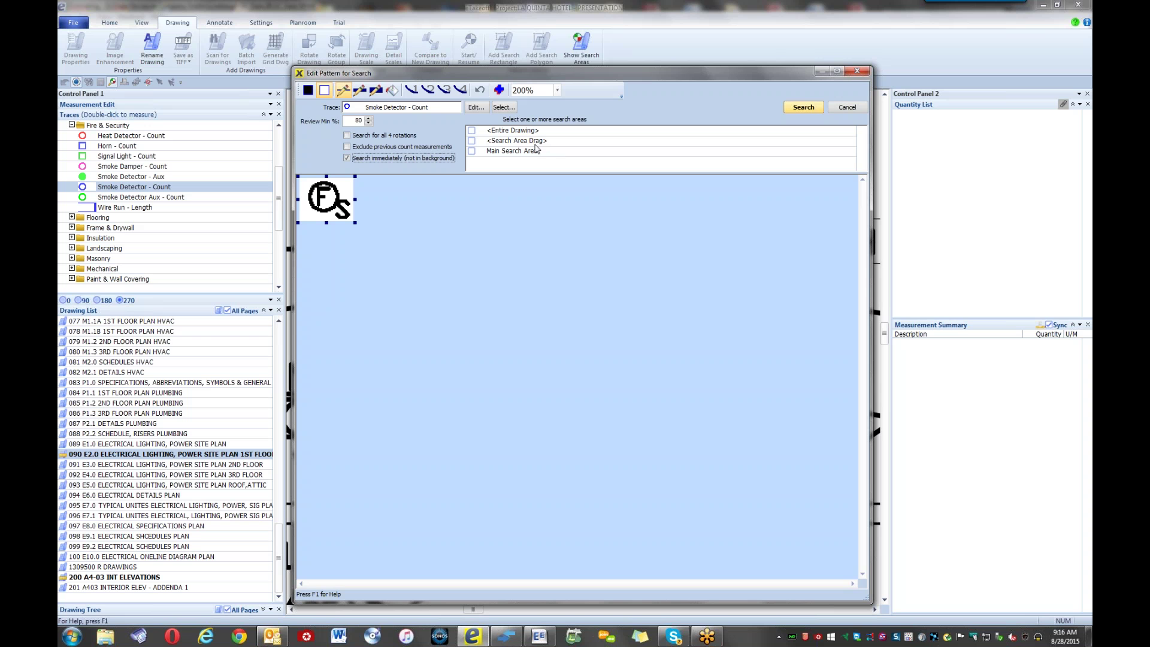
click(471, 151)
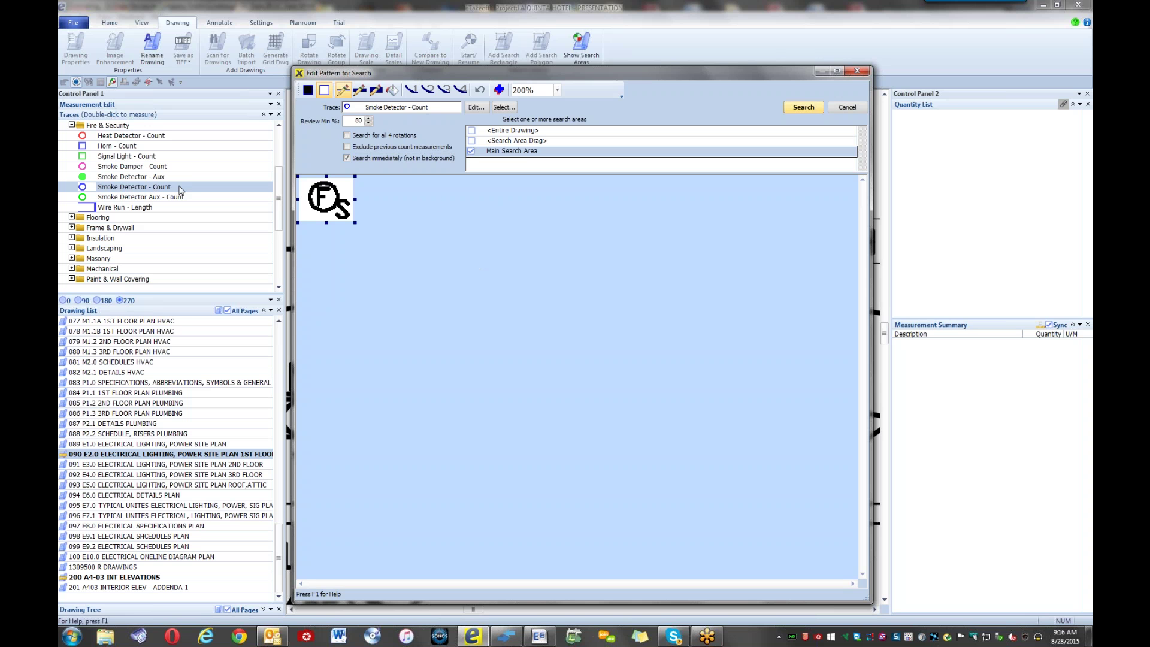
click(500, 109)
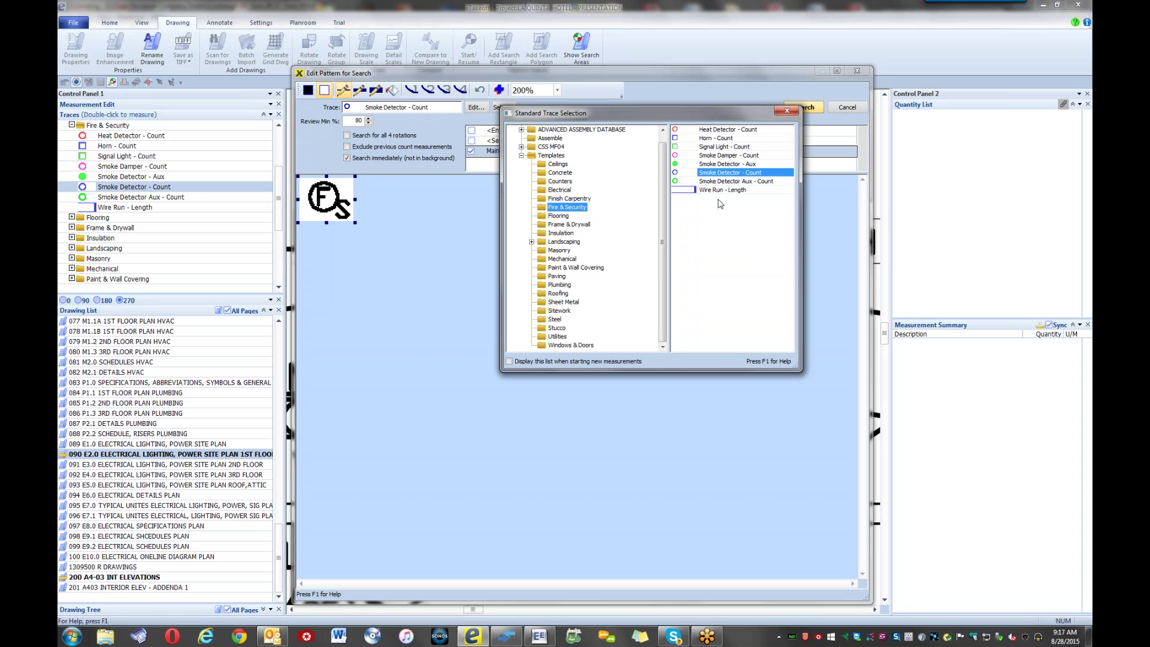
click(785, 112)
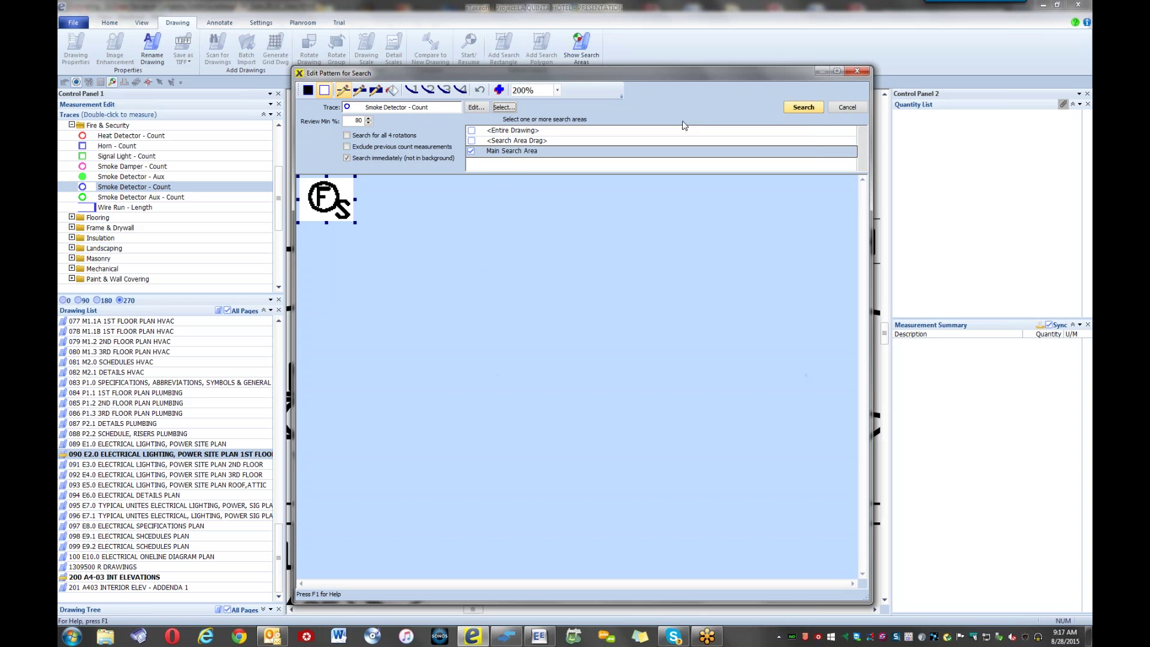
click(801, 107)
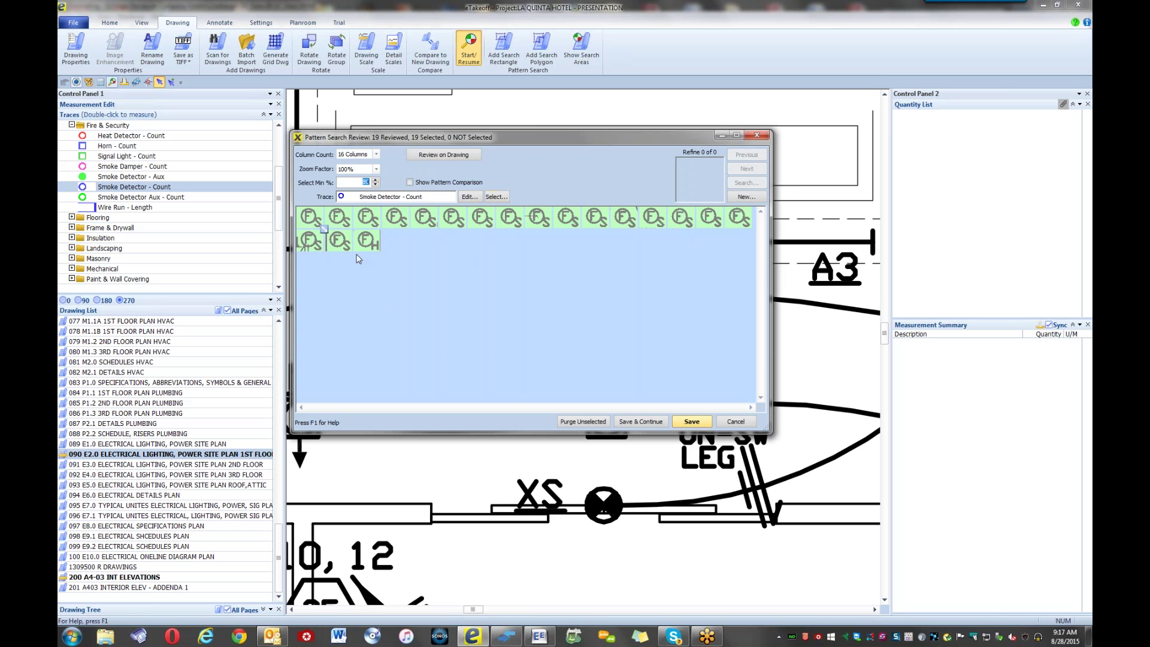
- Deselect the 88.23% match in row 2, then review the matches on the drawing
mouse_move(370, 244)
click(368, 242)
click(427, 156)
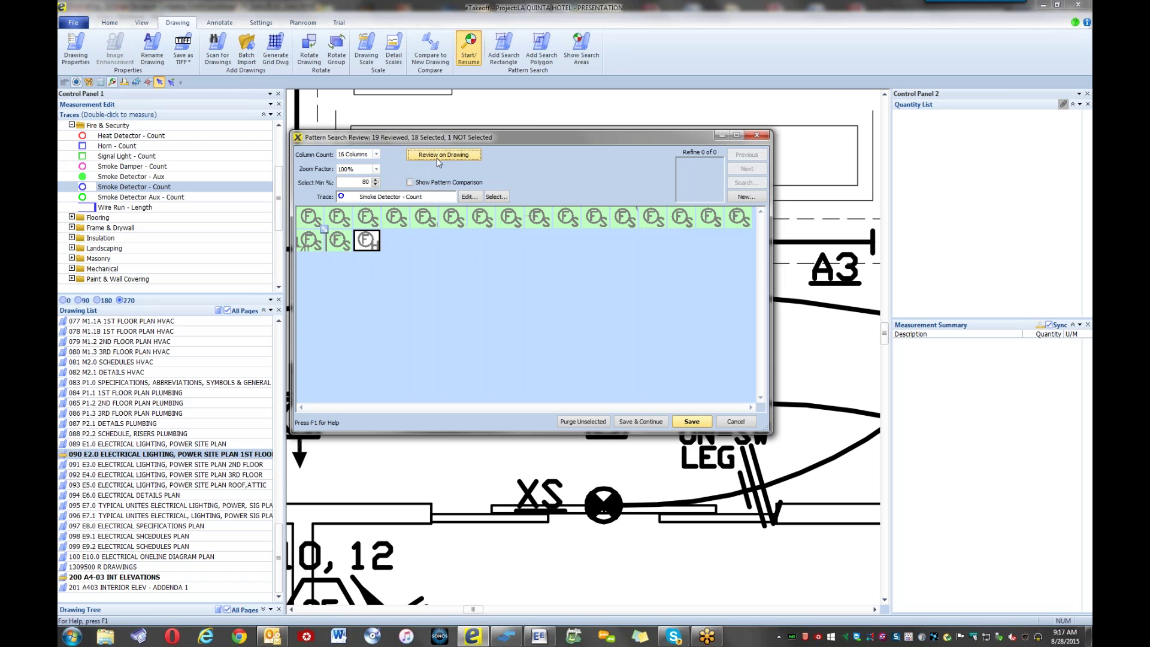
- Zoom to the pantry's heat-detector match and leave it unselected
scroll(489, 261, down, 4)
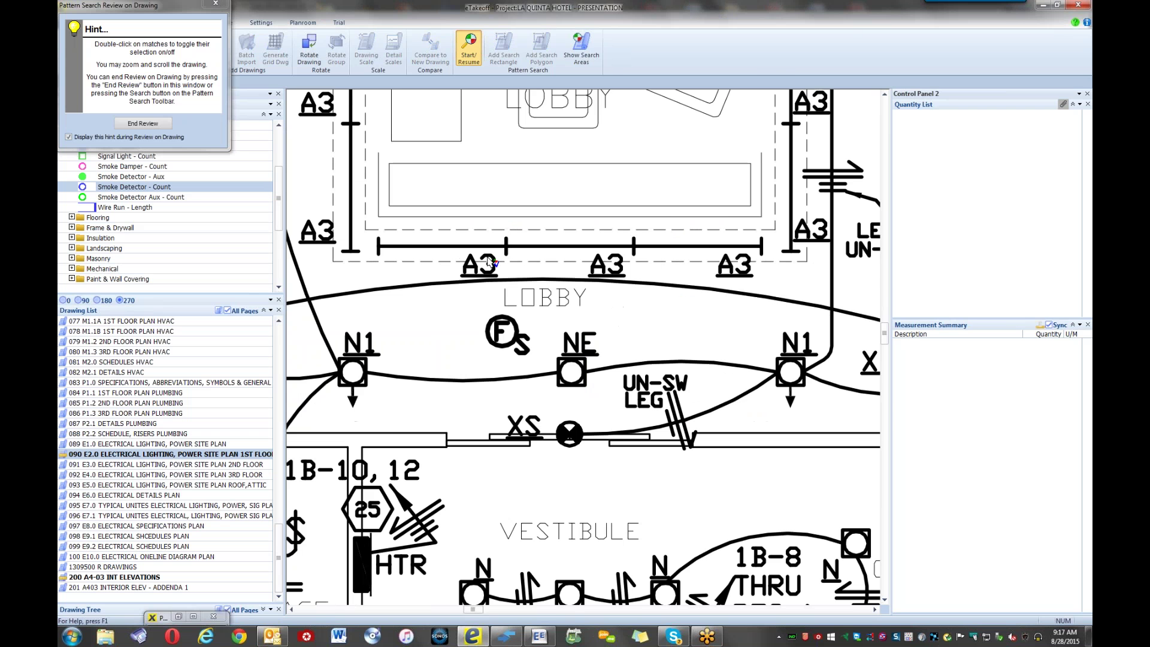
scroll(489, 261, down, 3)
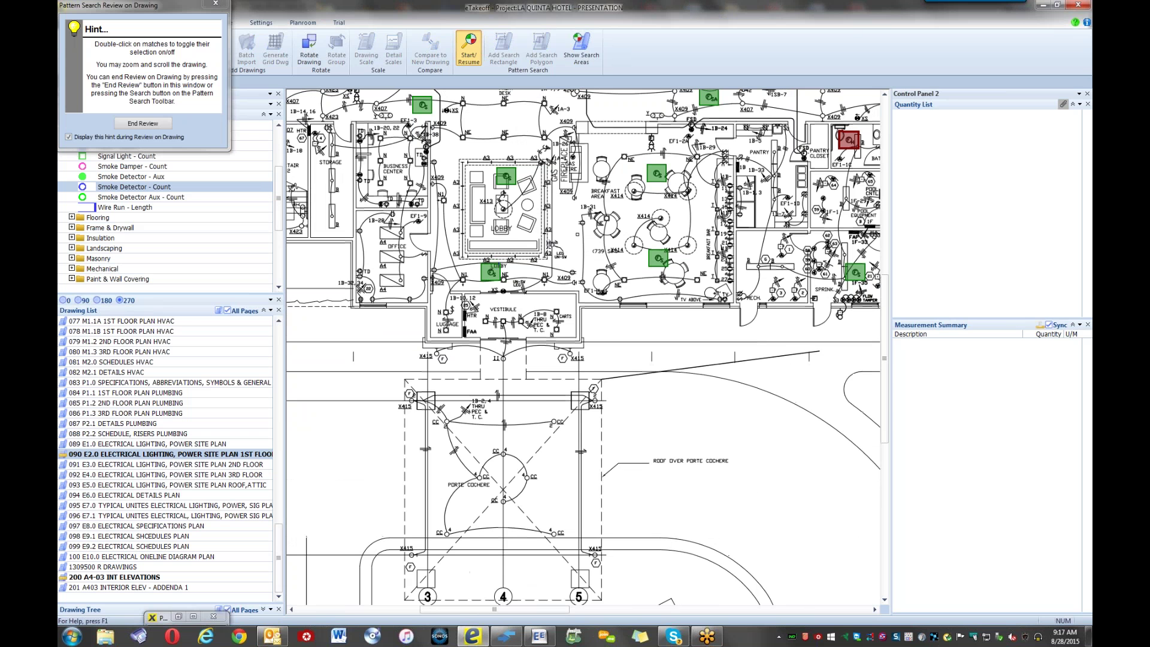
scroll(771, 321, up, 2)
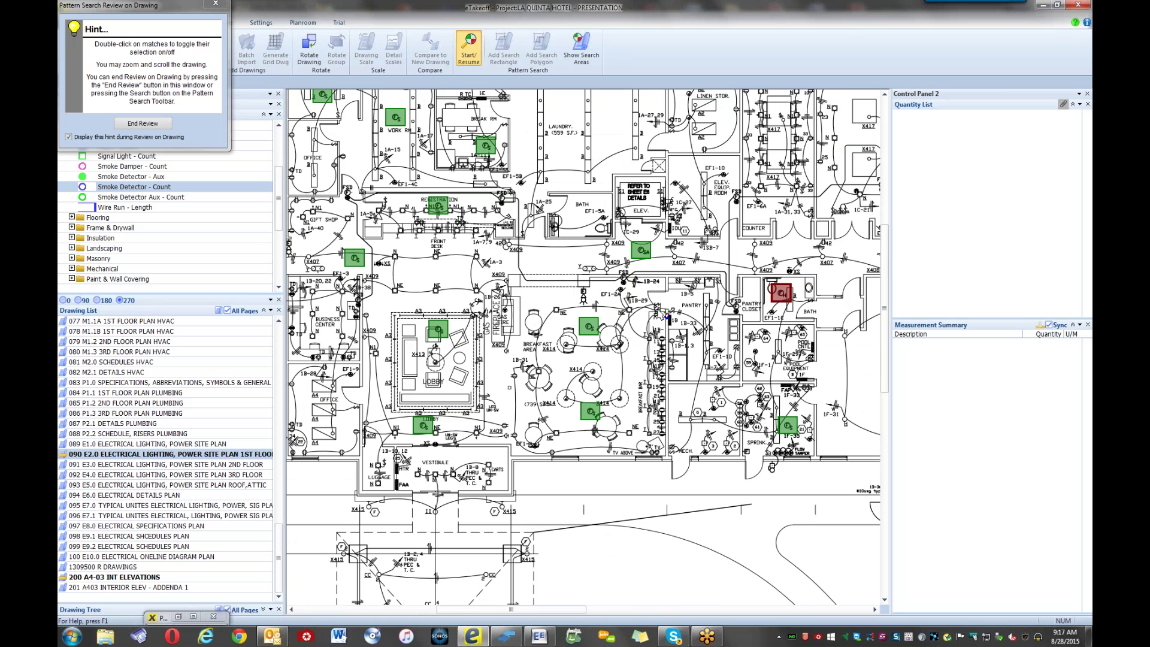
scroll(669, 314, down, 1)
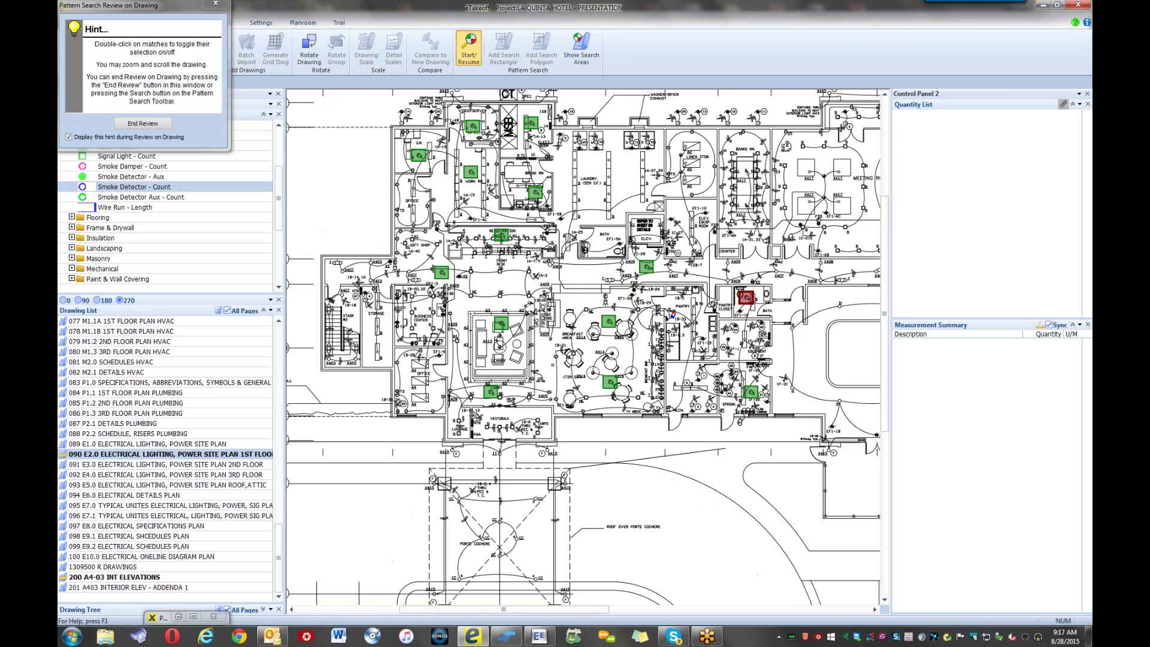
scroll(672, 314, down, 2)
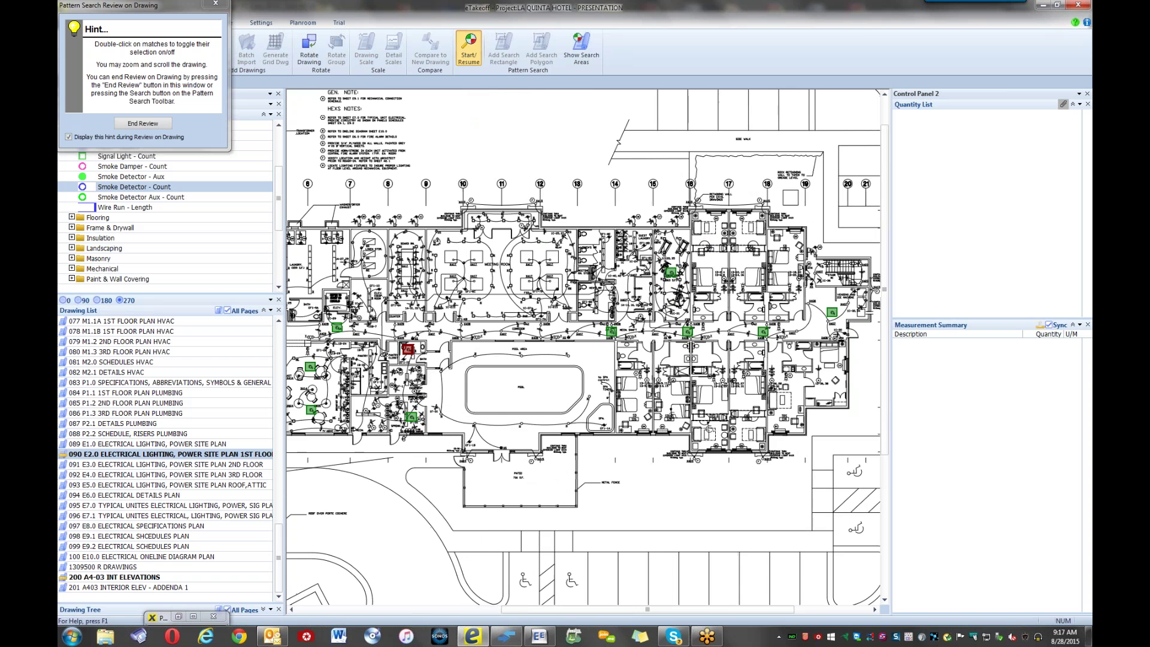
scroll(533, 265, up, 5)
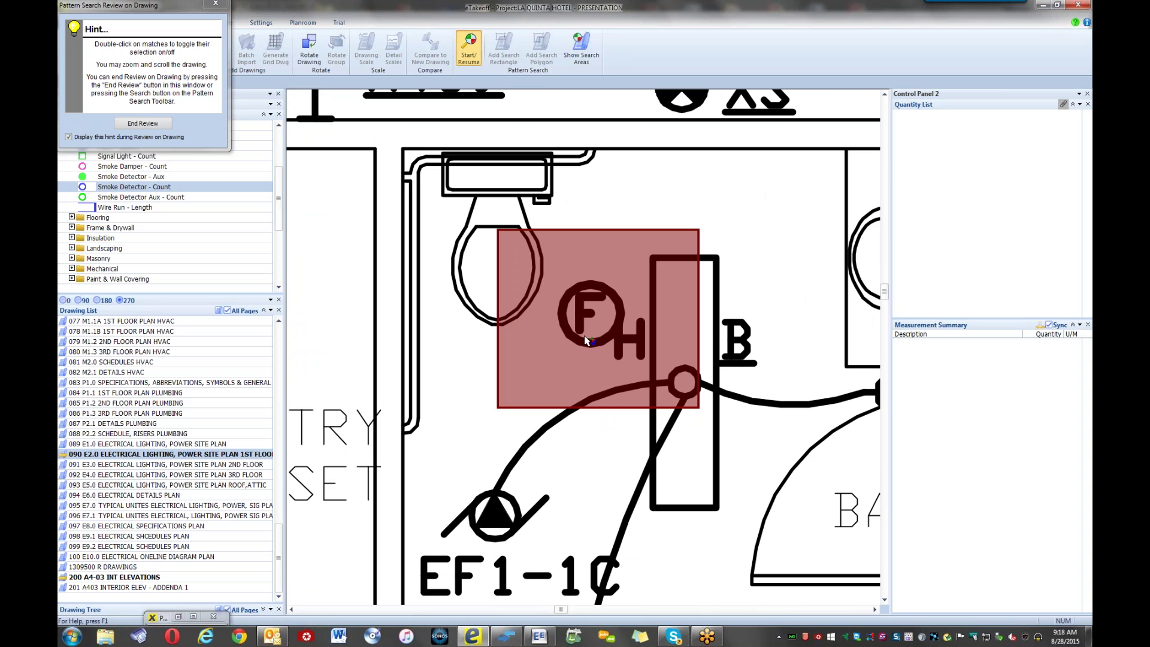
double_click(586, 339)
double_click(586, 339)
- Zoom and pan across the plan to check the remaining matches up to grid line 1
scroll(573, 310, down, 5)
scroll(575, 310, down, 3)
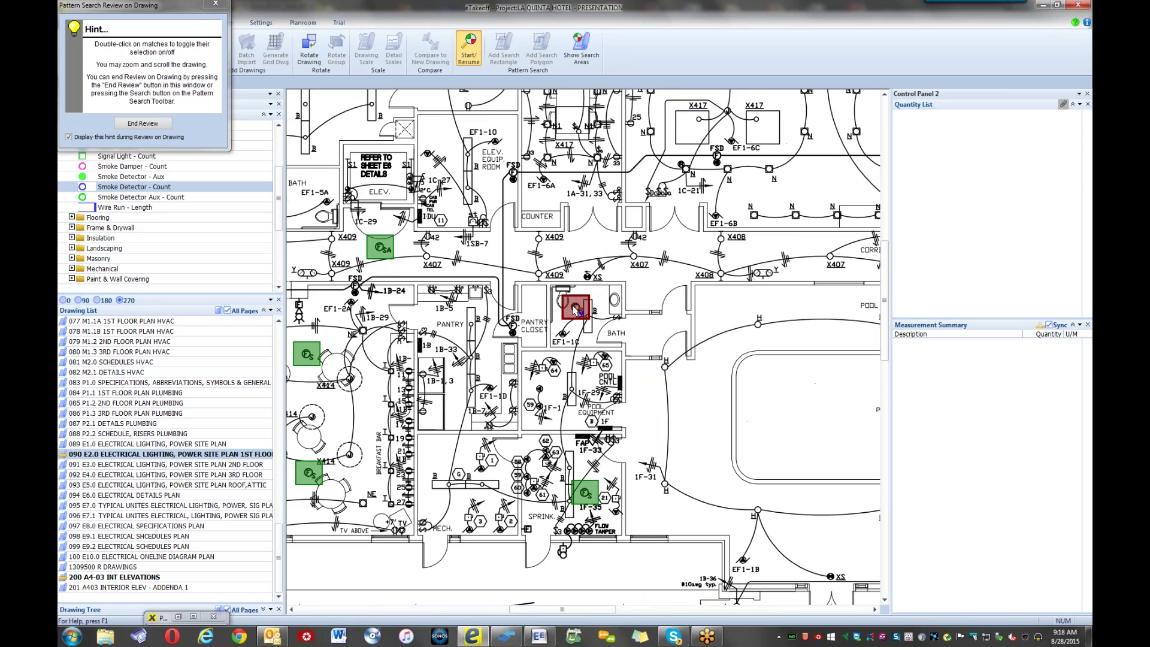
scroll(575, 310, down, 2)
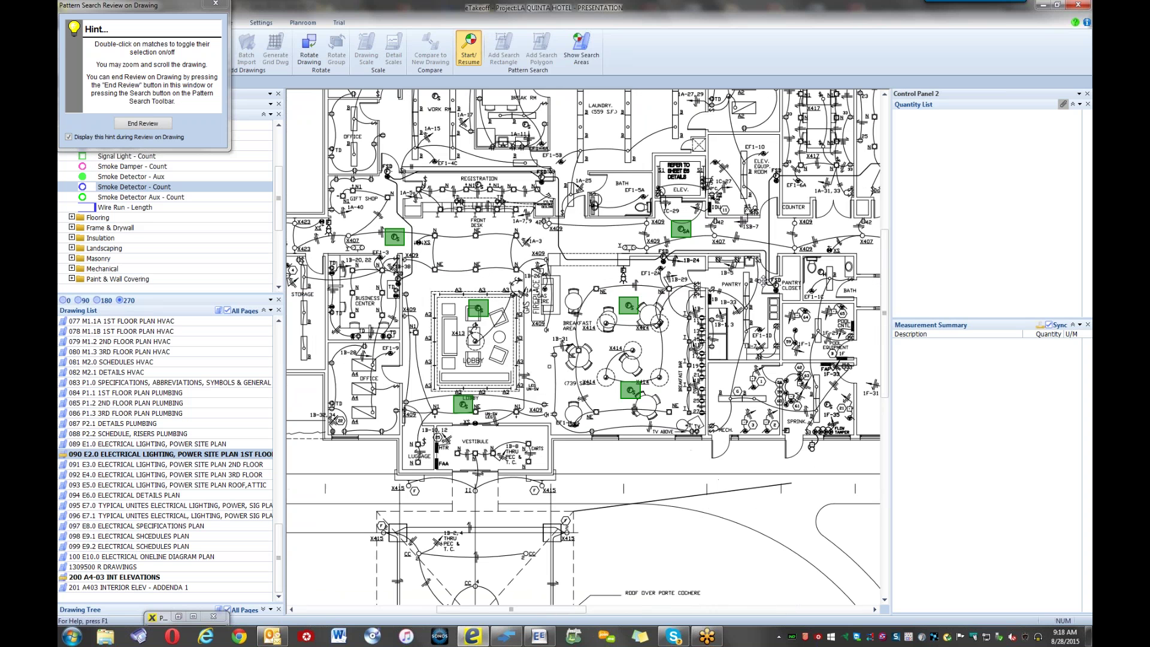
scroll(584, 317, up, 5)
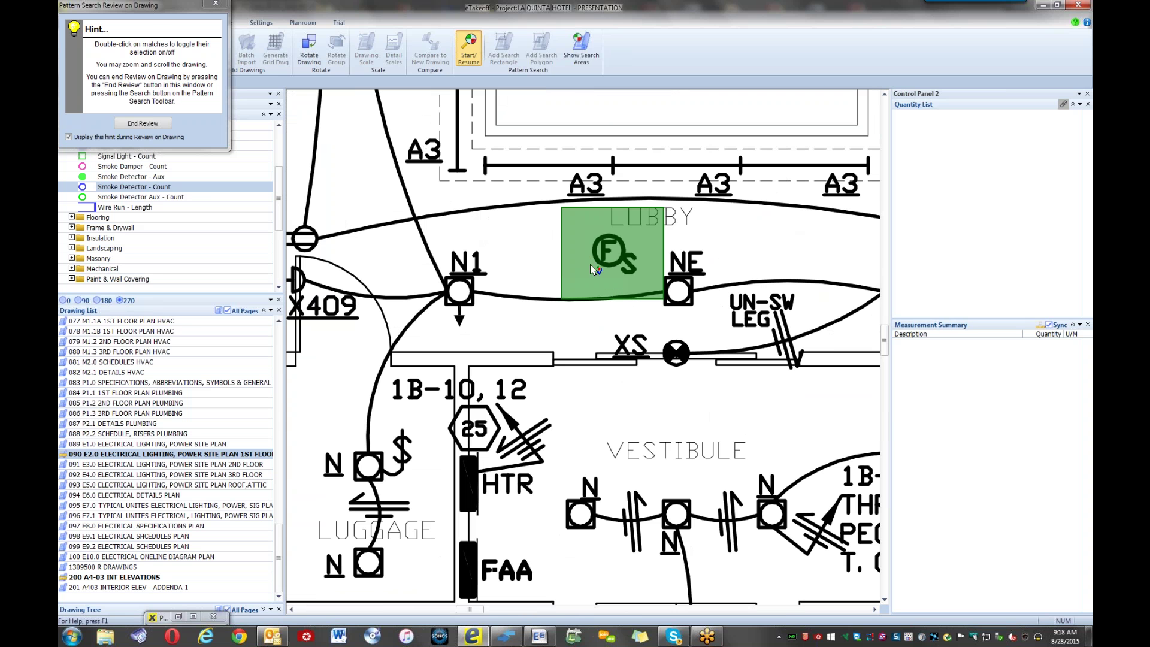
scroll(590, 264, down, 5)
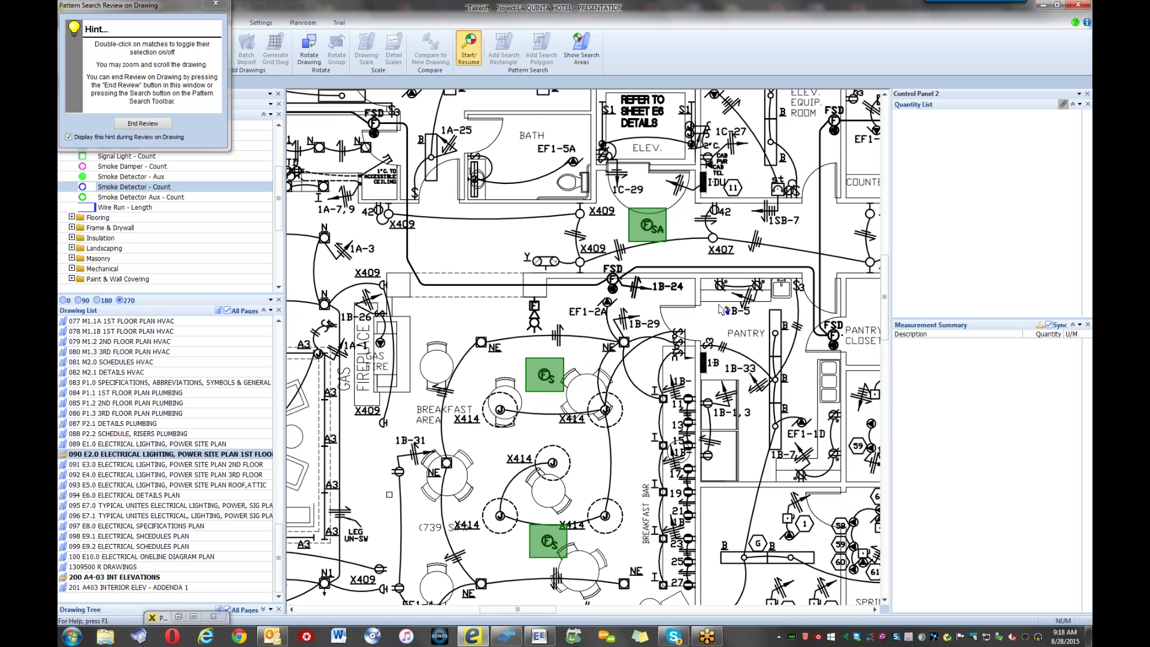
scroll(722, 308, down, 4)
scroll(619, 335, up, 5)
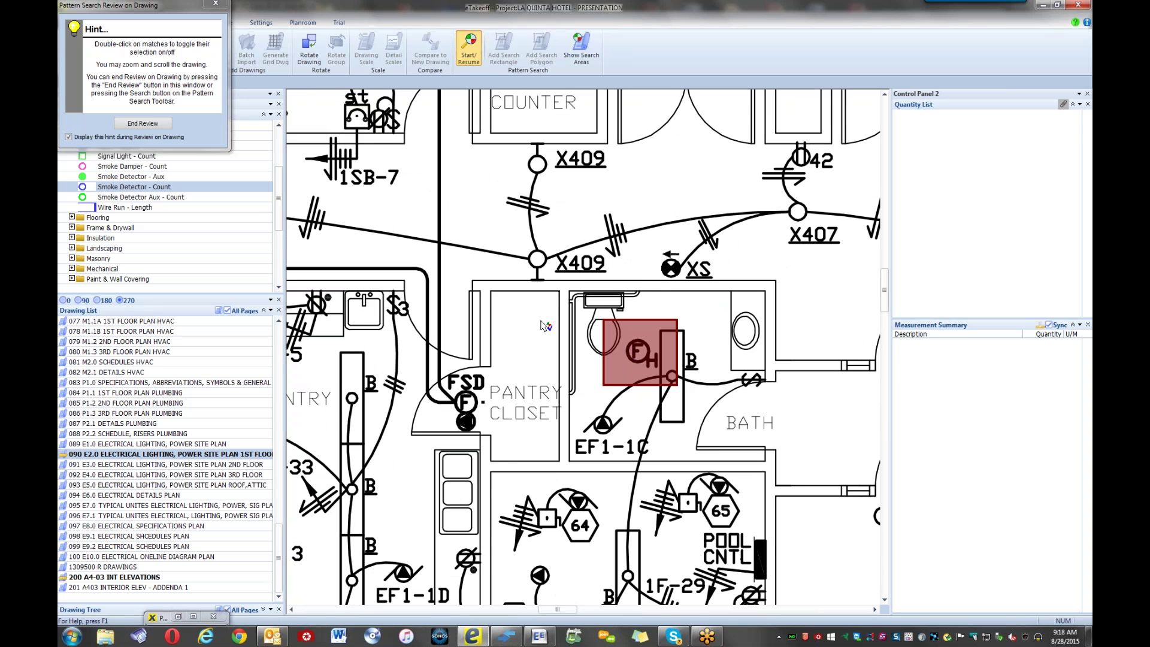
scroll(545, 325, down, 1)
scroll(545, 325, down, 2)
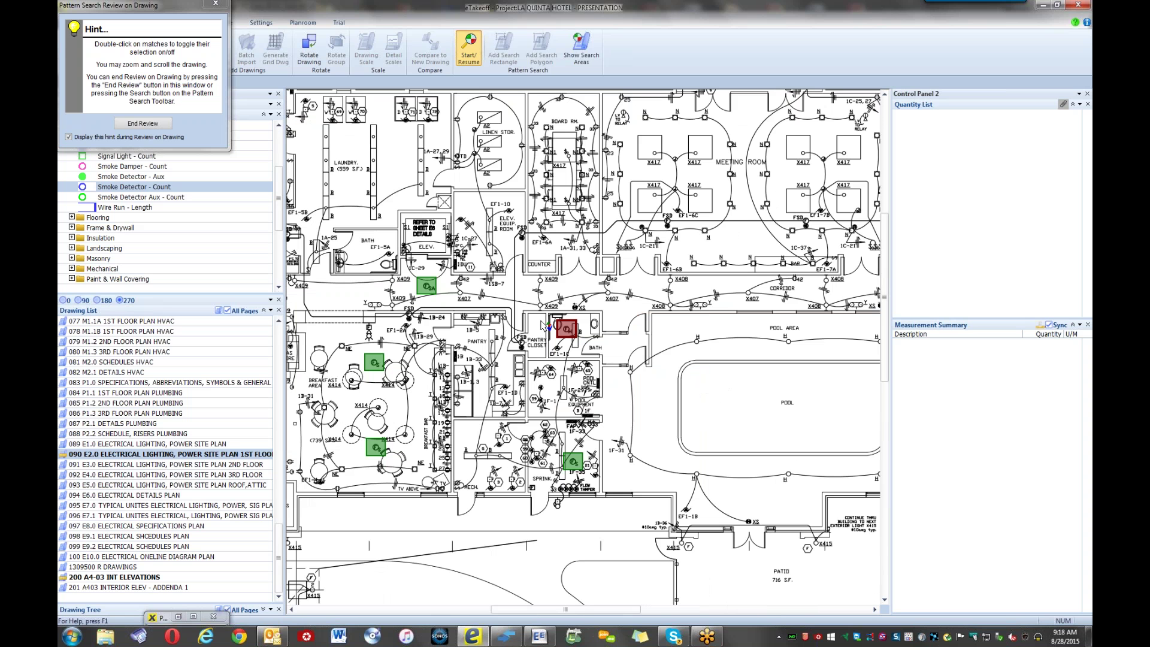
scroll(544, 325, down, 1)
scroll(539, 325, down, 1)
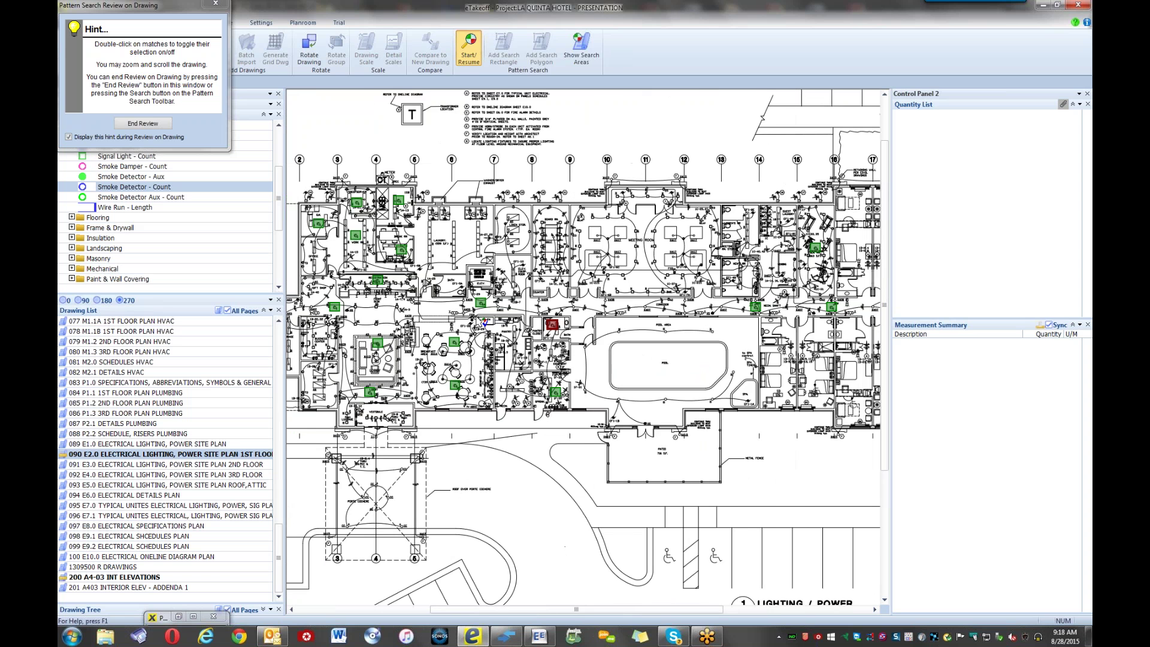
mouse_move(483, 322)
mouse_down()
mouse_move(557, 309)
mouse_move(504, 324)
mouse_up()
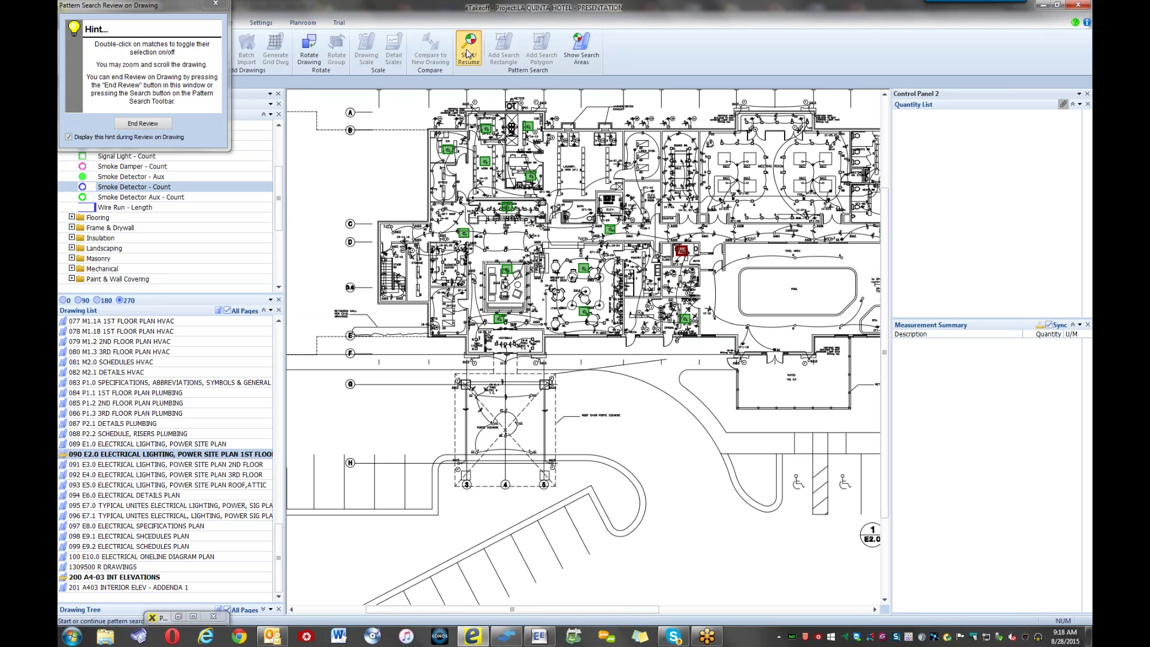
- End the drawing review and set the Select Min % score to 80, reselecting all 19 matches
click(469, 54)
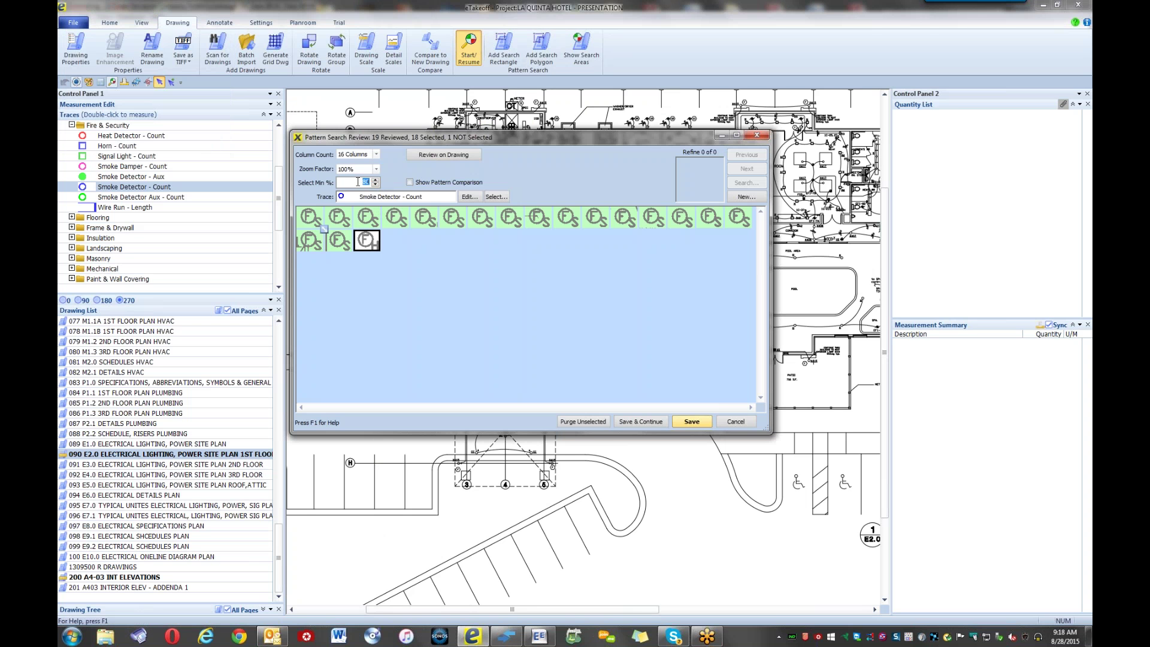
text(50)
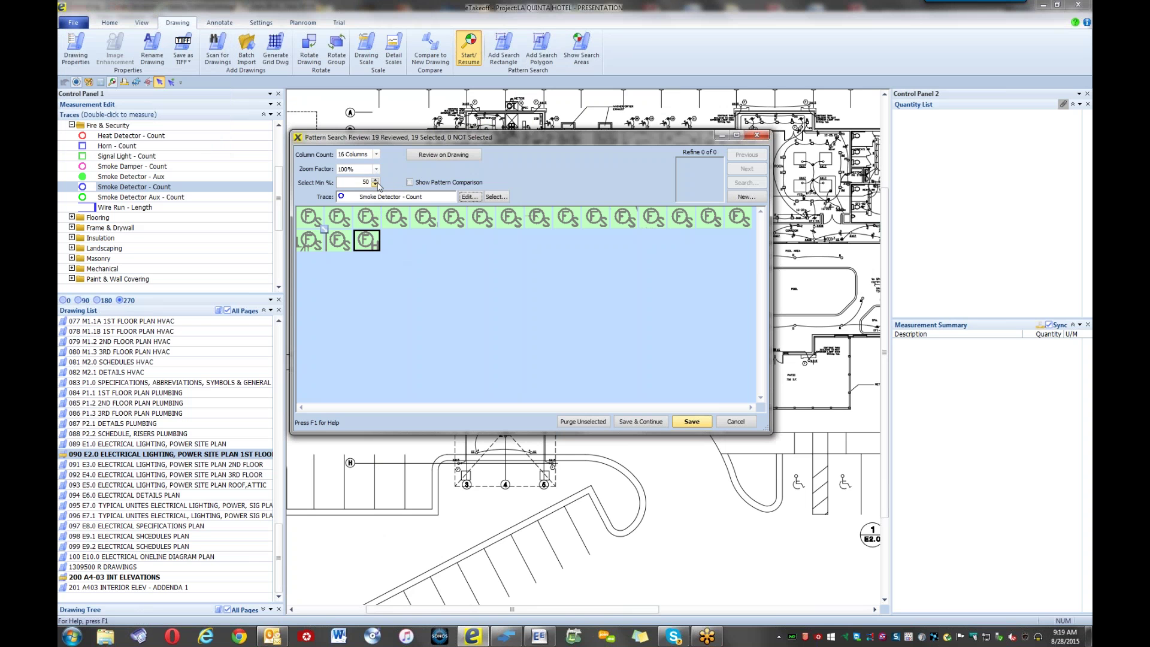
double_click(356, 181)
text(80)
key(Tab)
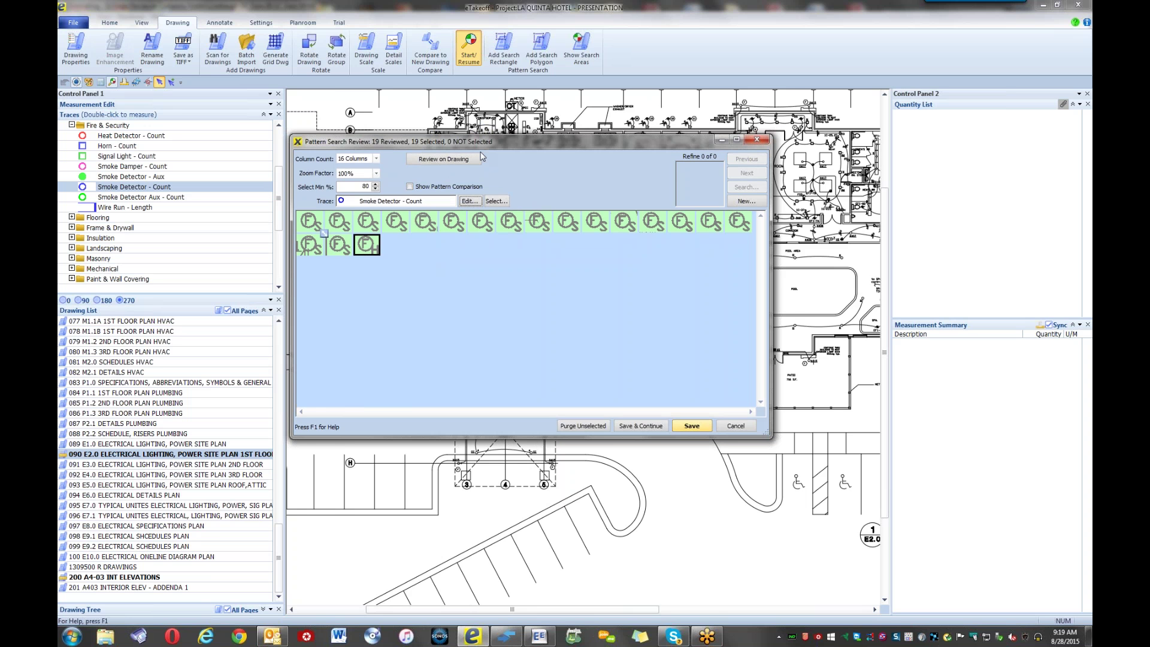
- Reposition the Pattern Search Review window lower over the drawing, nudging it into place
drag(487, 139, 412, 347)
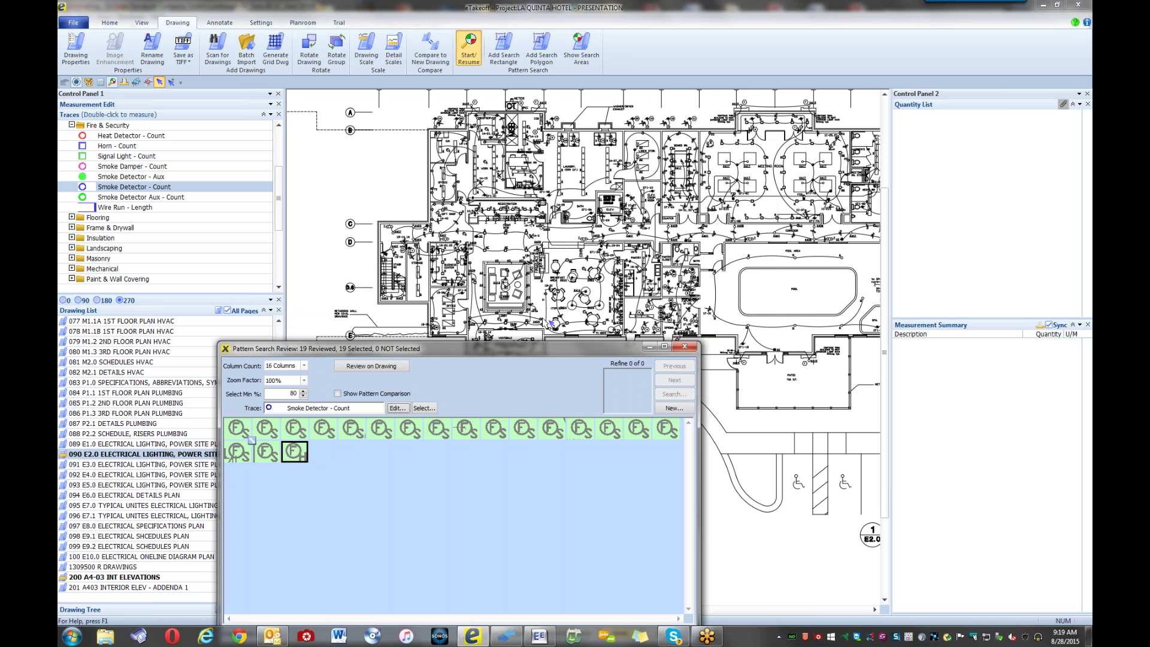
mouse_move(537, 355)
mouse_down()
mouse_move(583, 247)
mouse_move(640, 160)
mouse_up()
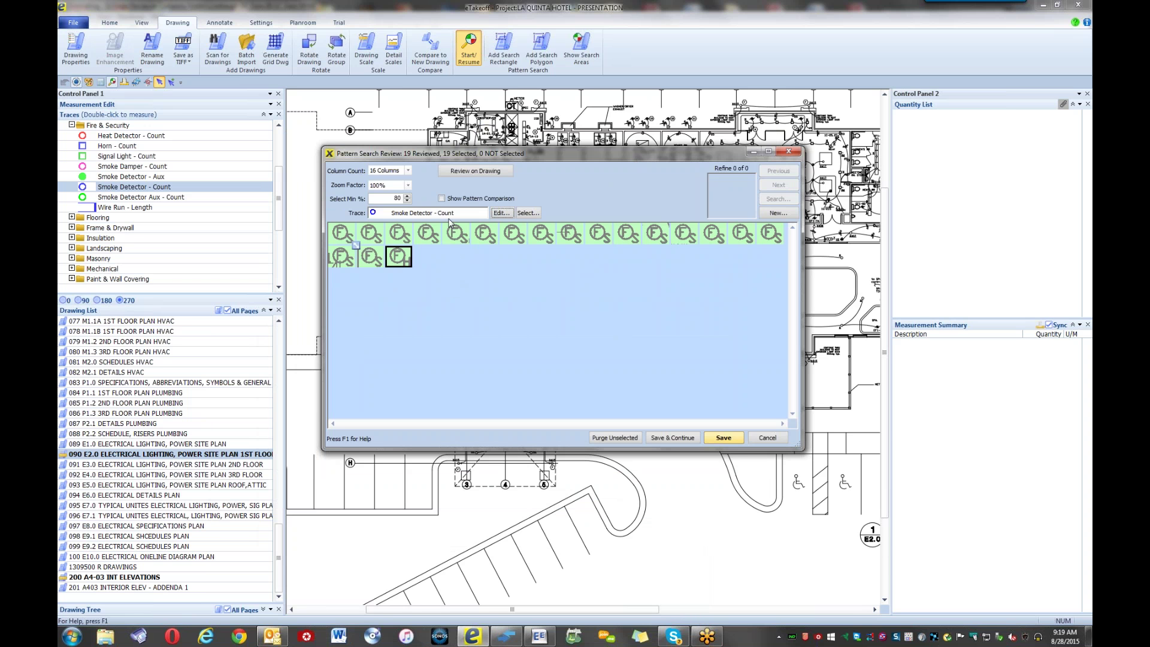
drag(452, 153, 424, 263)
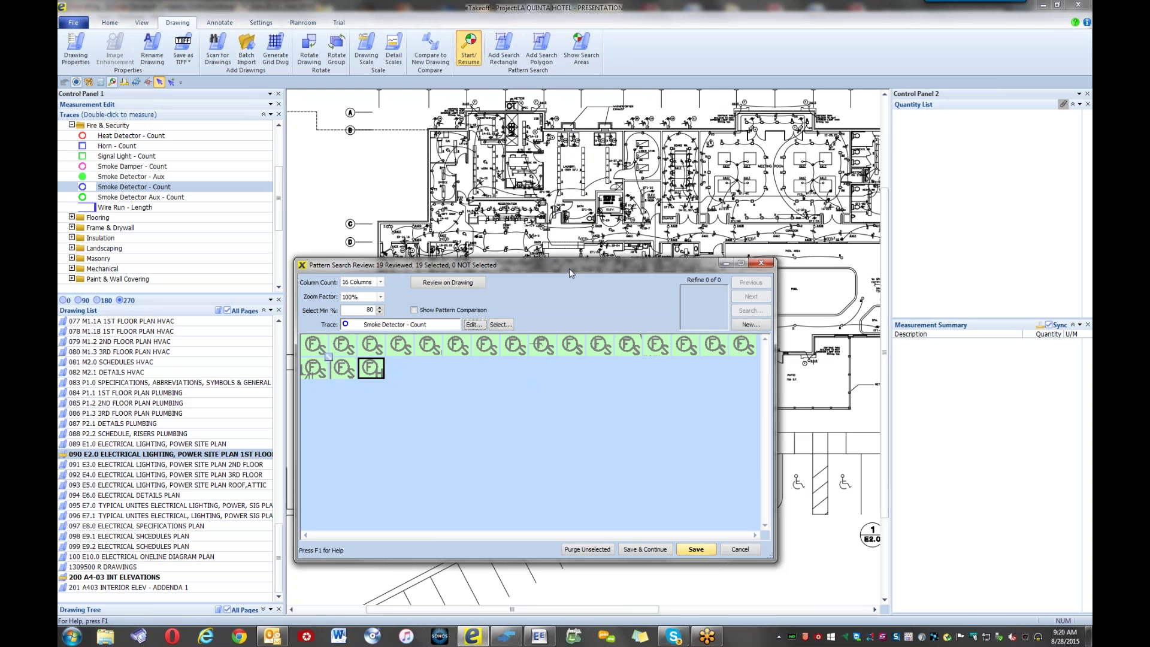
drag(568, 267, 584, 235)
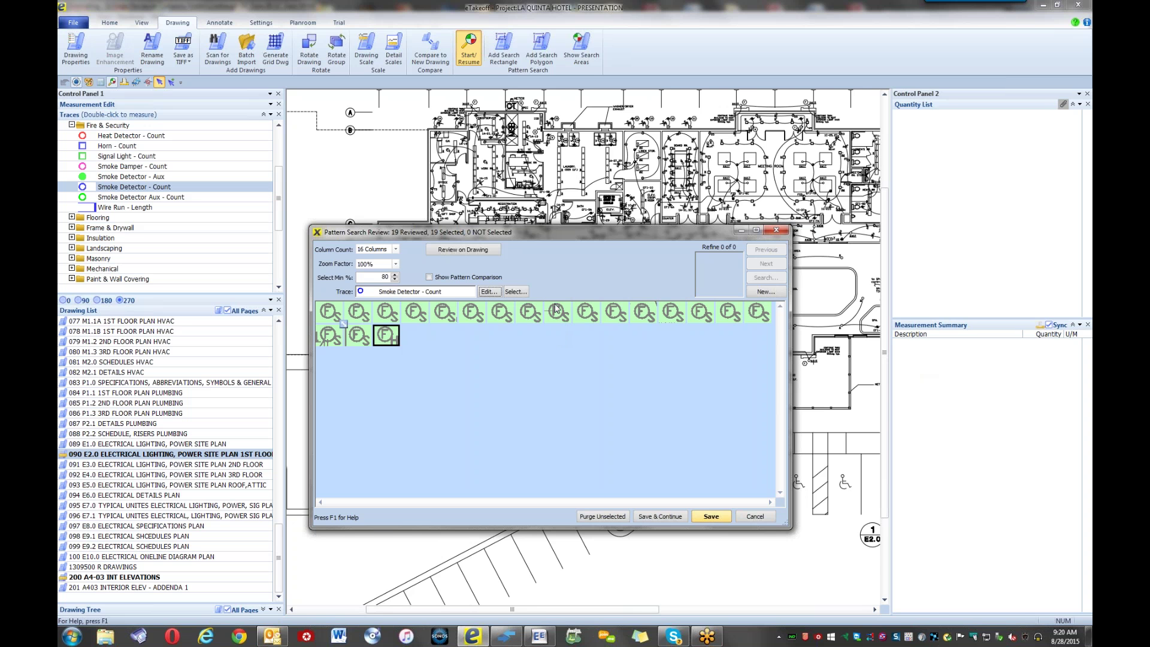
drag(555, 233, 567, 231)
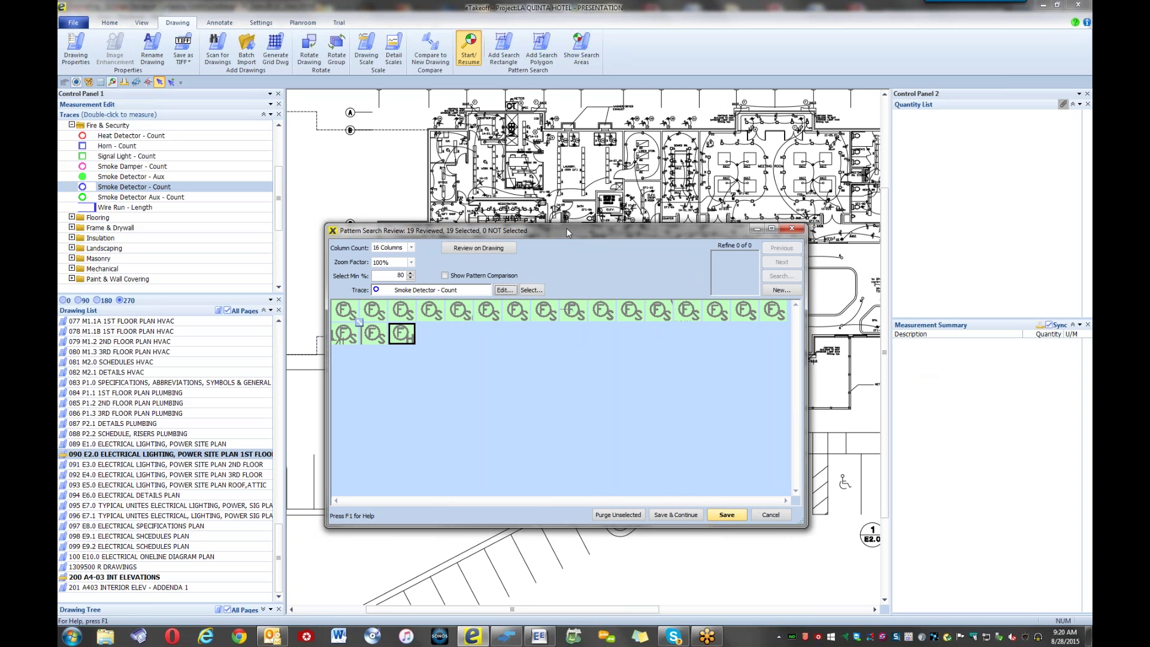
- Open the Measurement List, try its subtotal and totals-only views, return to flat view, and close it
click(124, 84)
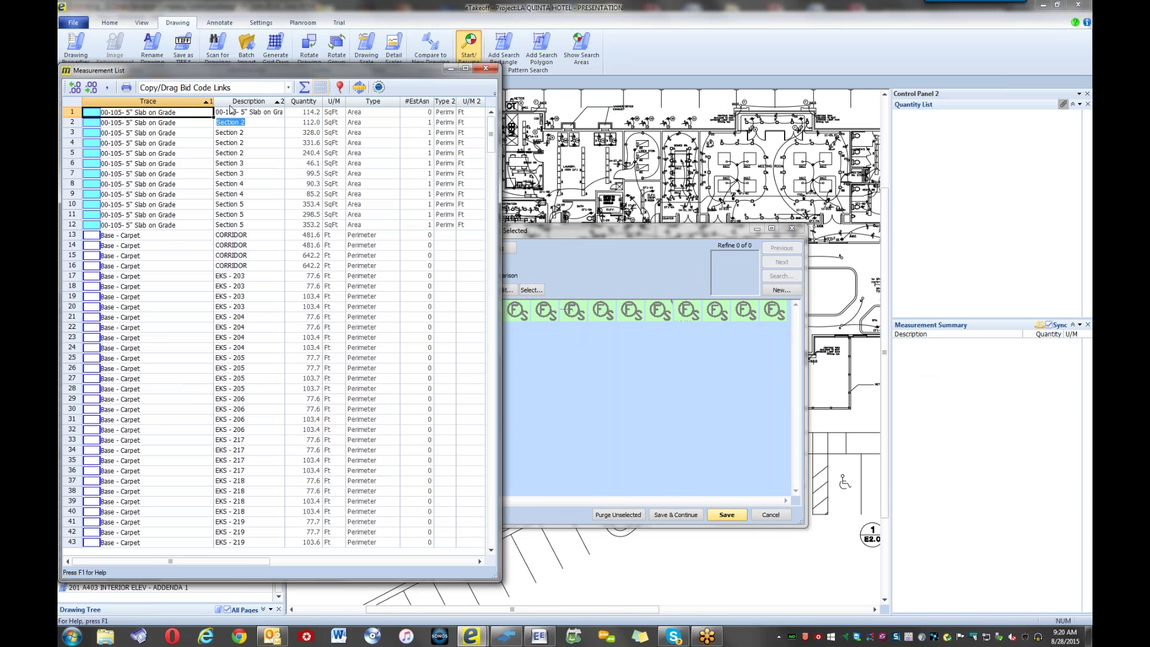
click(304, 90)
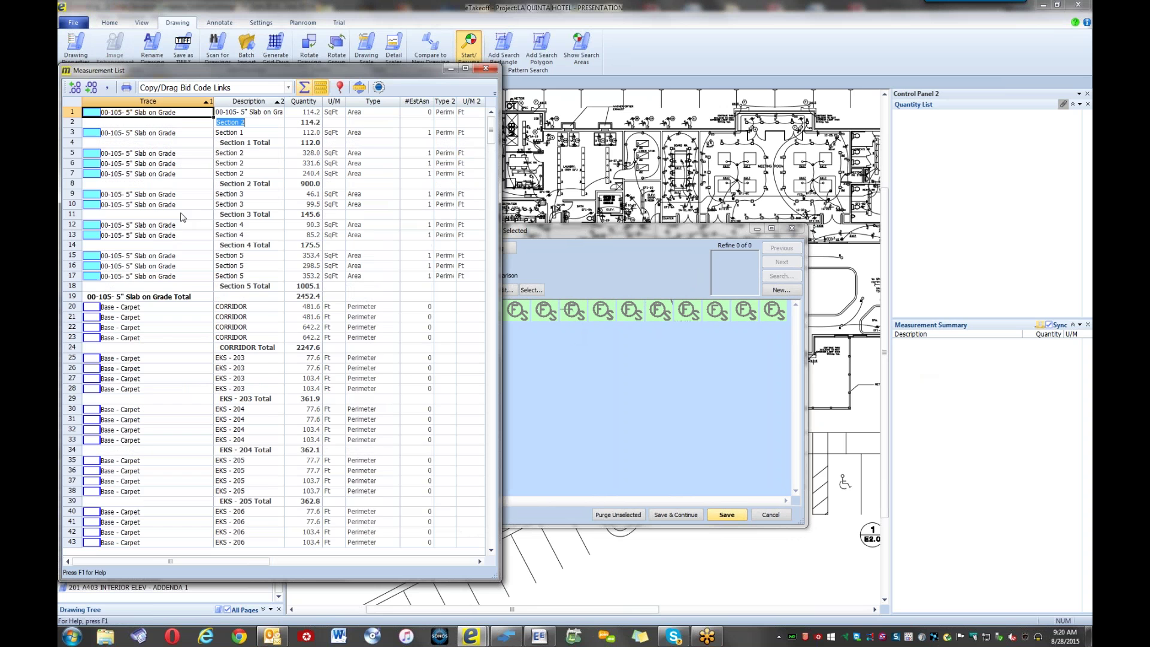
click(321, 88)
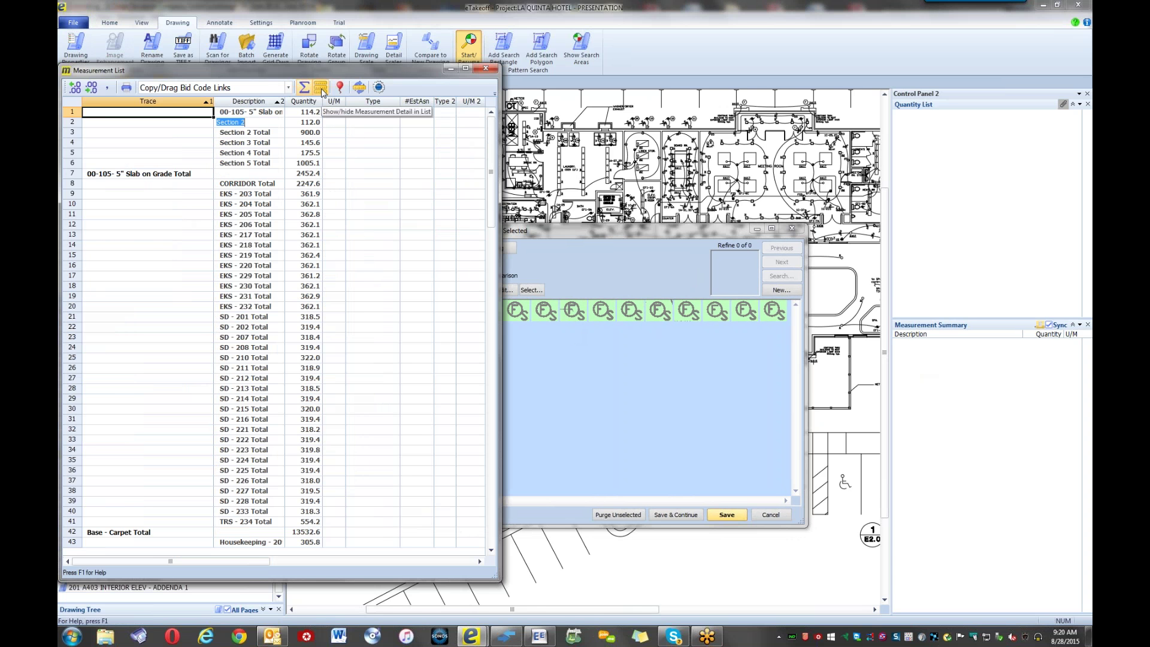
click(321, 88)
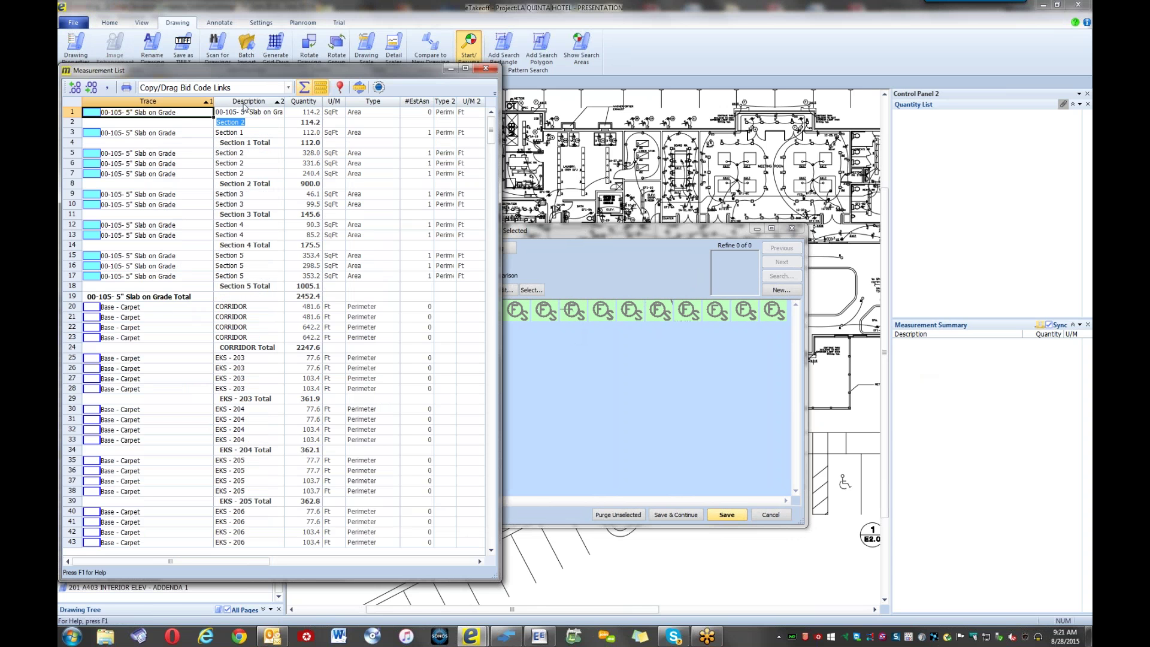
right_click(245, 106)
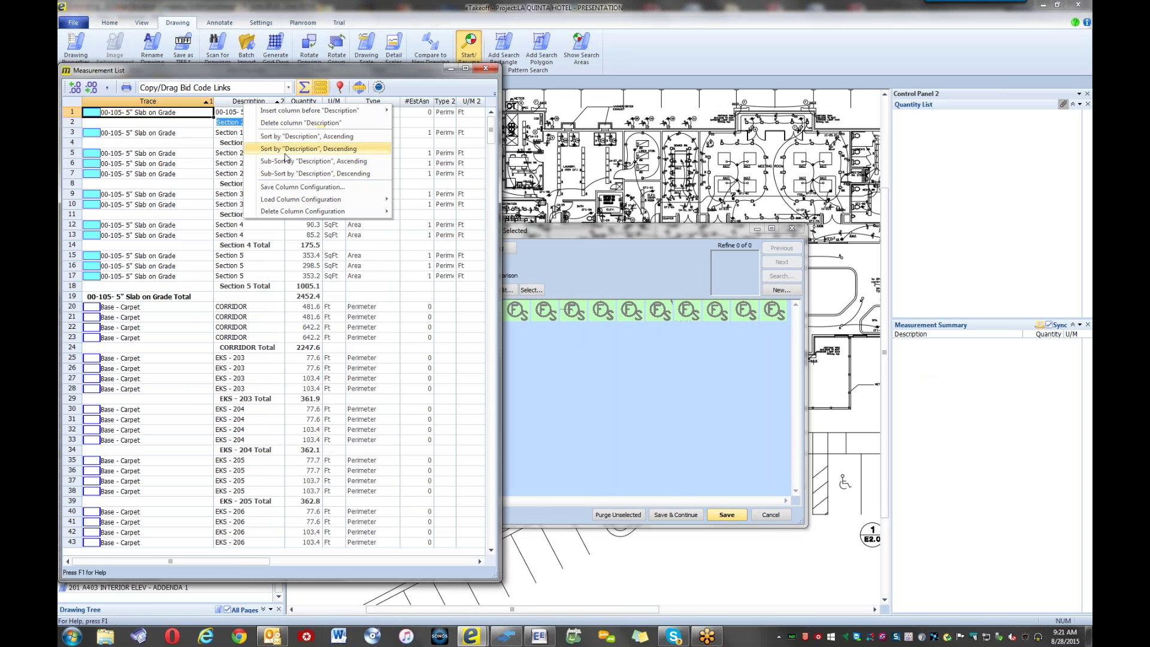
click(305, 89)
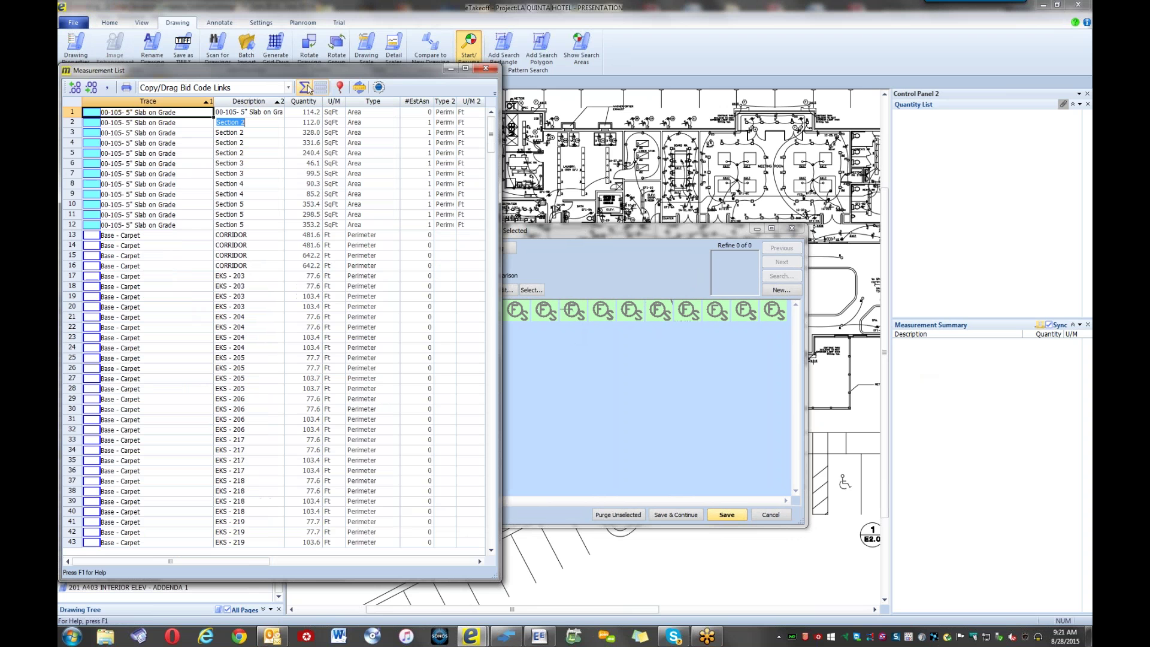
click(486, 70)
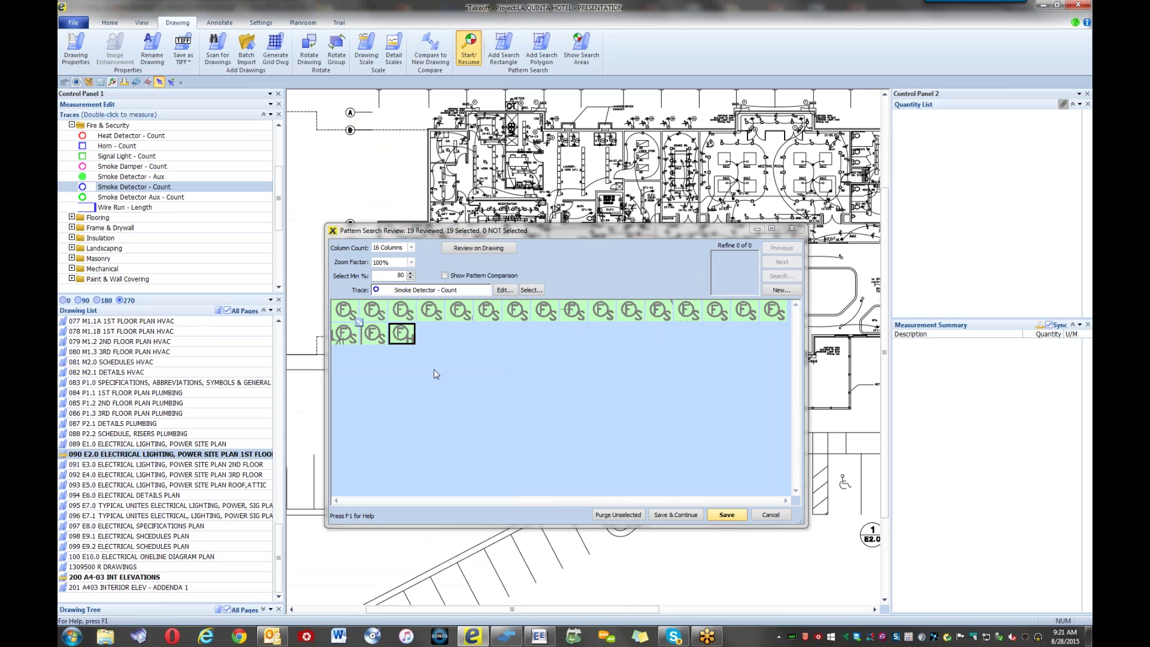
- Deselect the odd match, enlarge thumbnails from 16 to 8 columns, then deselect the SA match
click(403, 339)
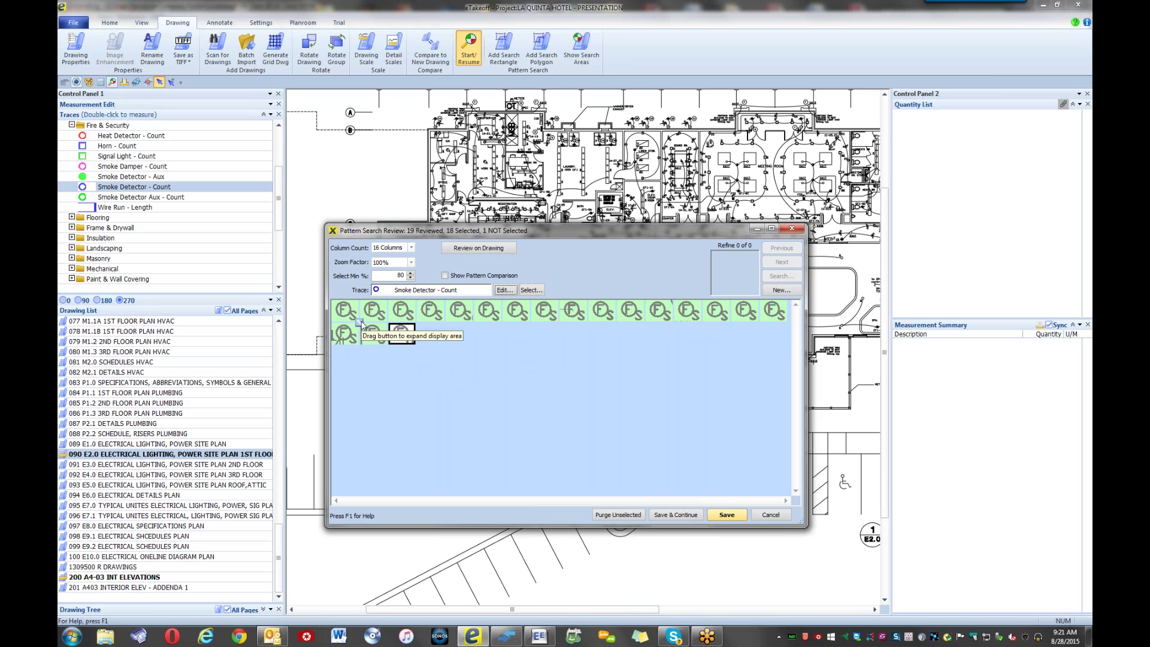
drag(361, 327, 383, 349)
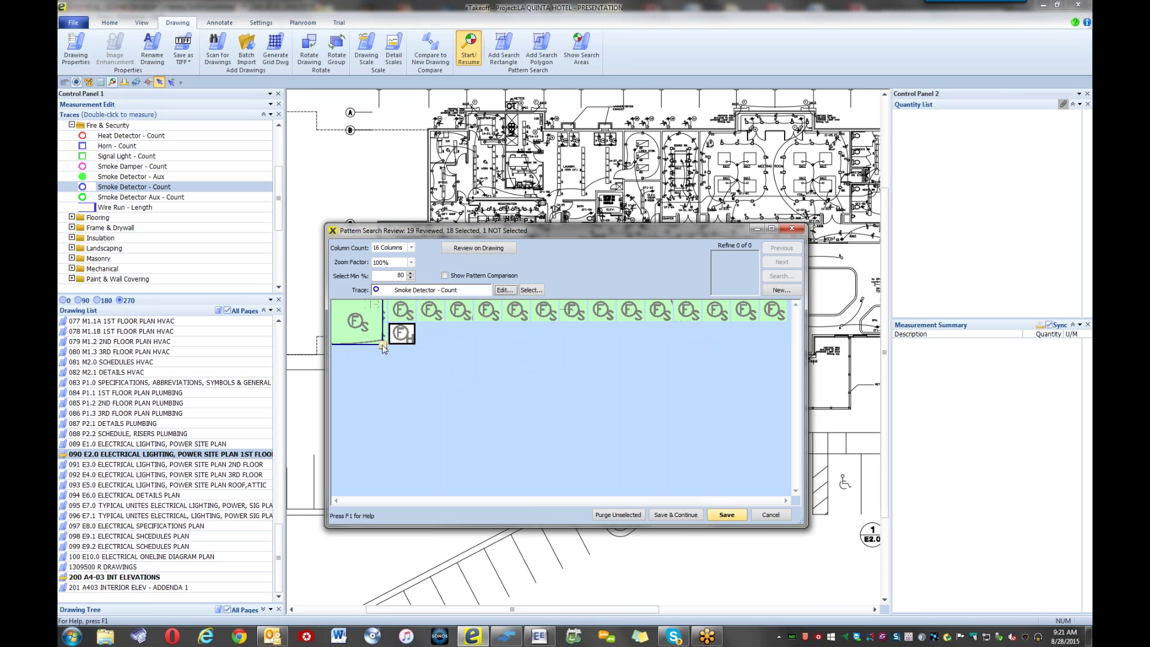
drag(383, 349, 383, 348)
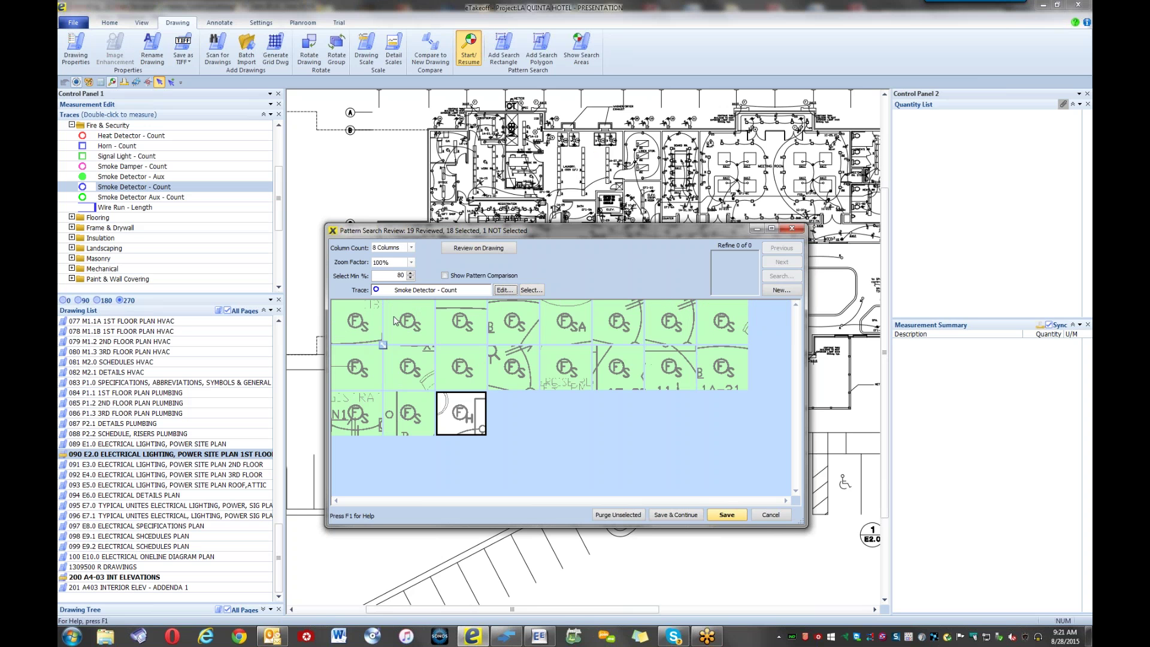
mouse_move(573, 335)
click(564, 327)
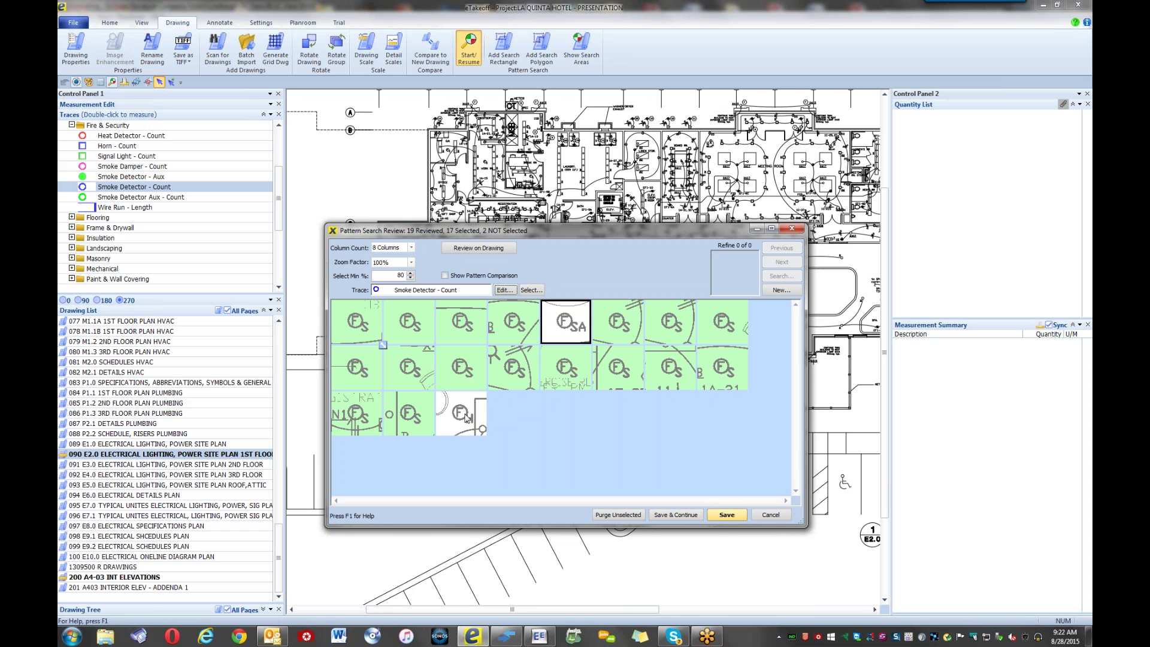
- Save the 17 smoke detector matches, then save the SA match as Smoke Detector - Aux
click(671, 516)
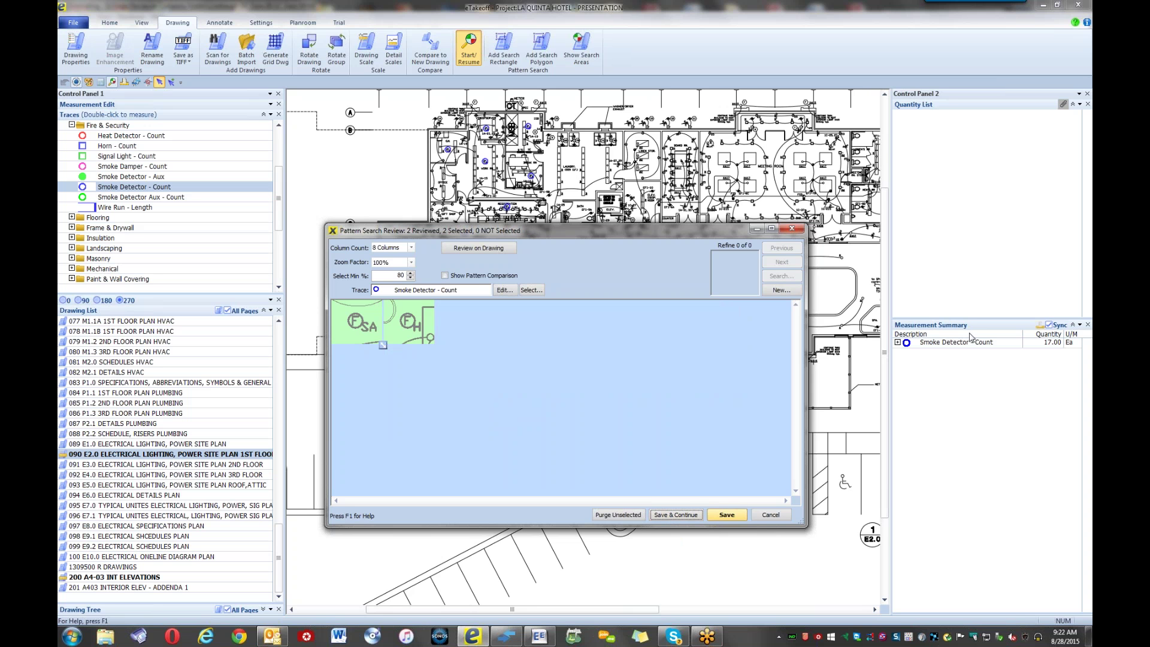
click(419, 322)
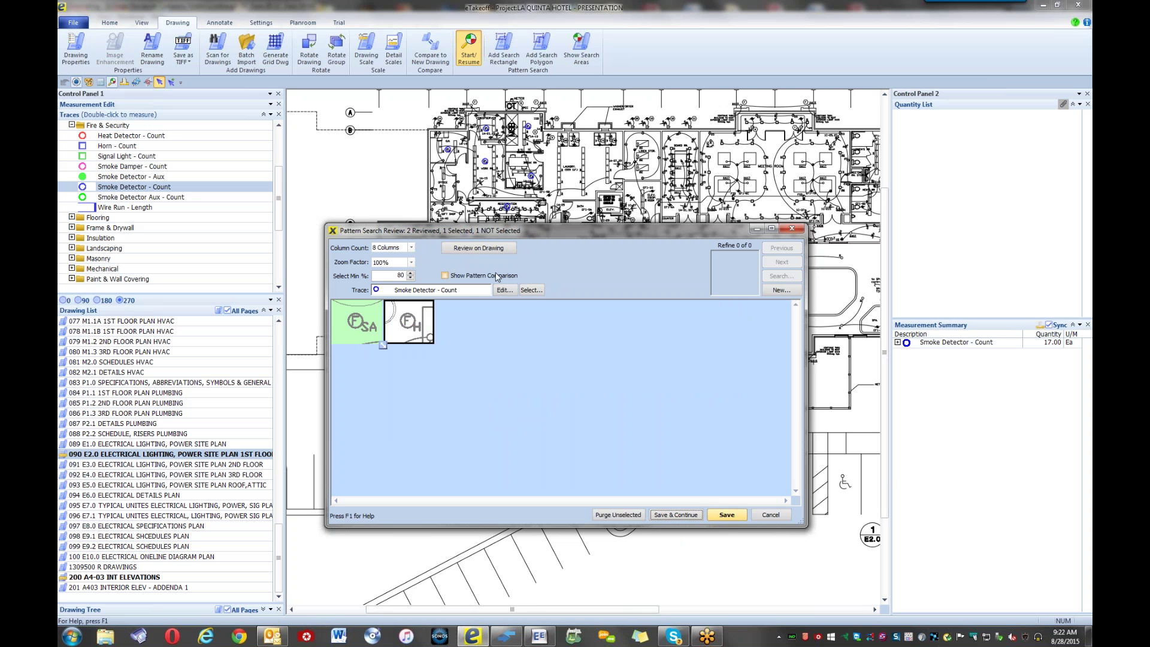
click(530, 290)
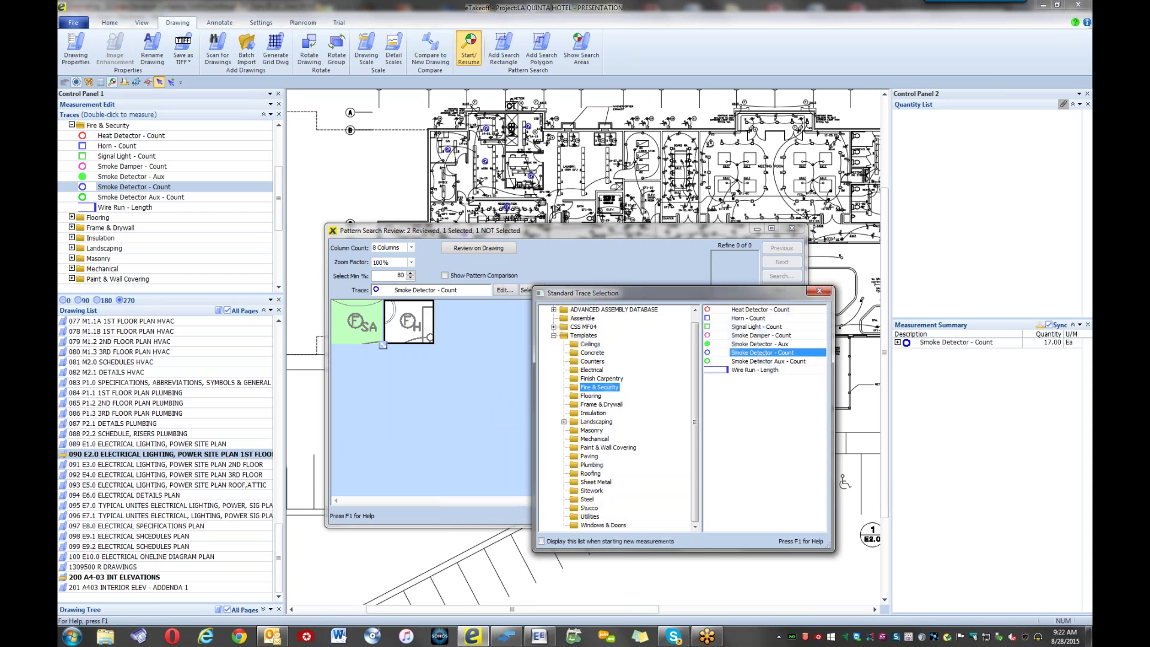
double_click(759, 343)
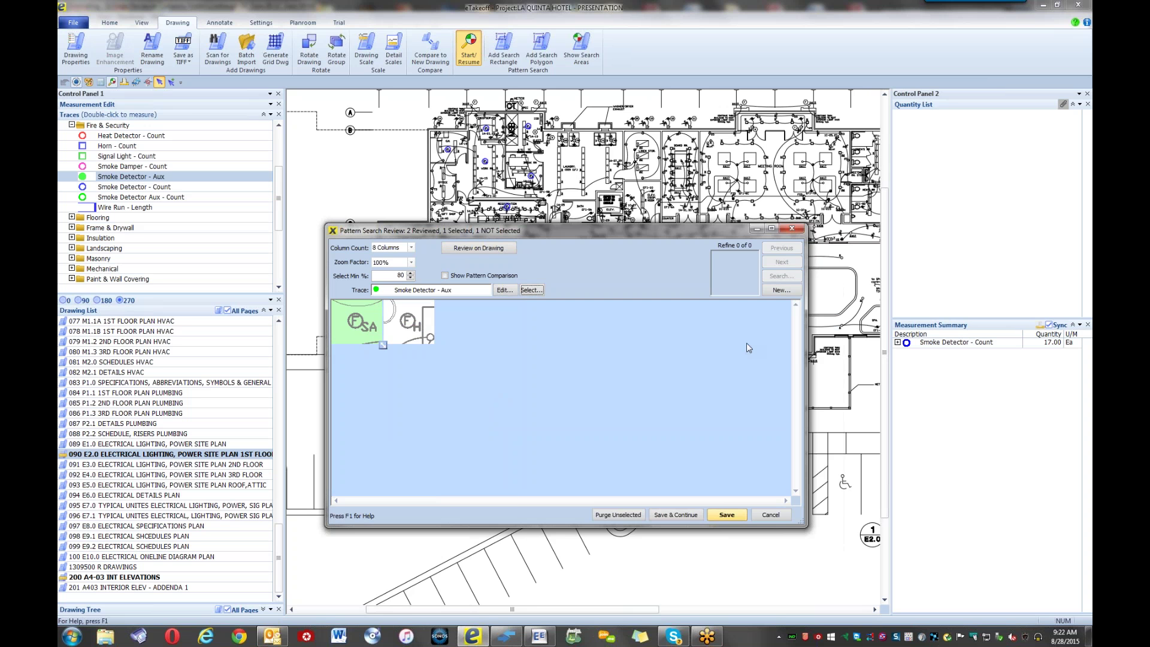
click(666, 517)
- Assign the FH match to Heat Detector - Count and save it
click(532, 290)
click(758, 313)
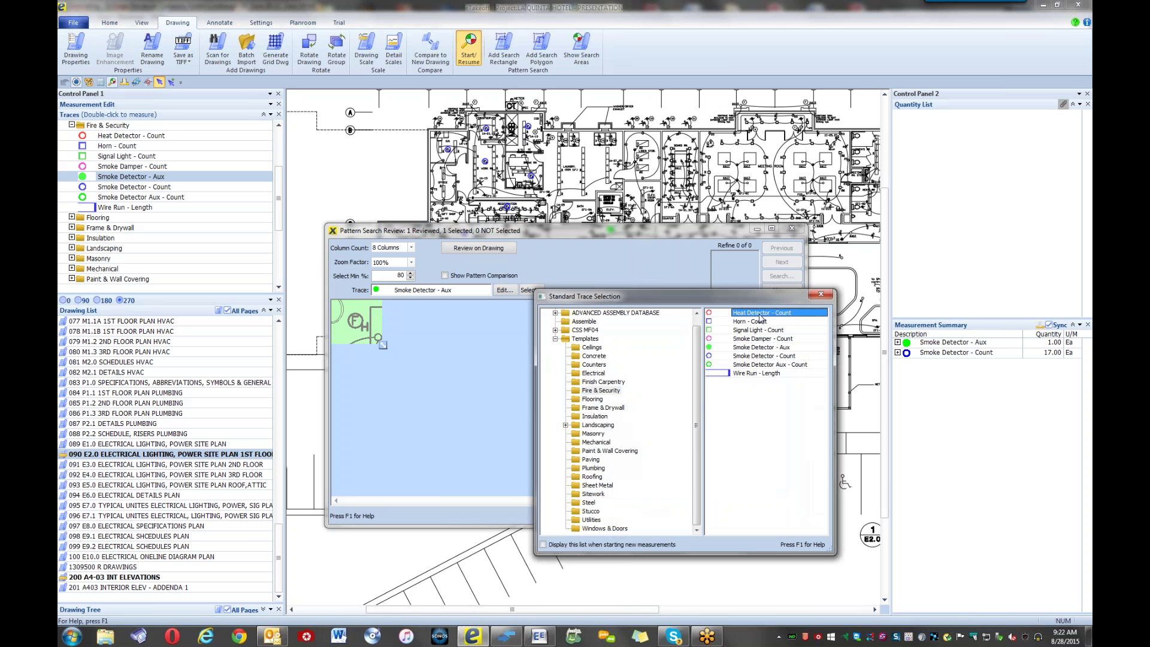
double_click(760, 317)
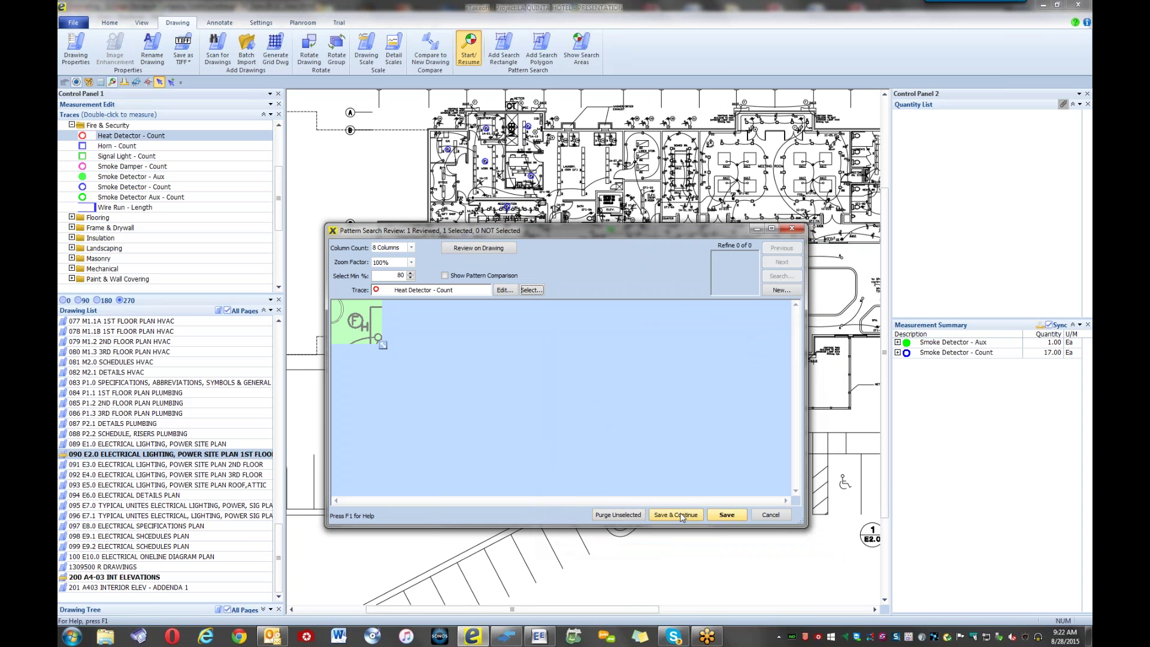
click(726, 516)
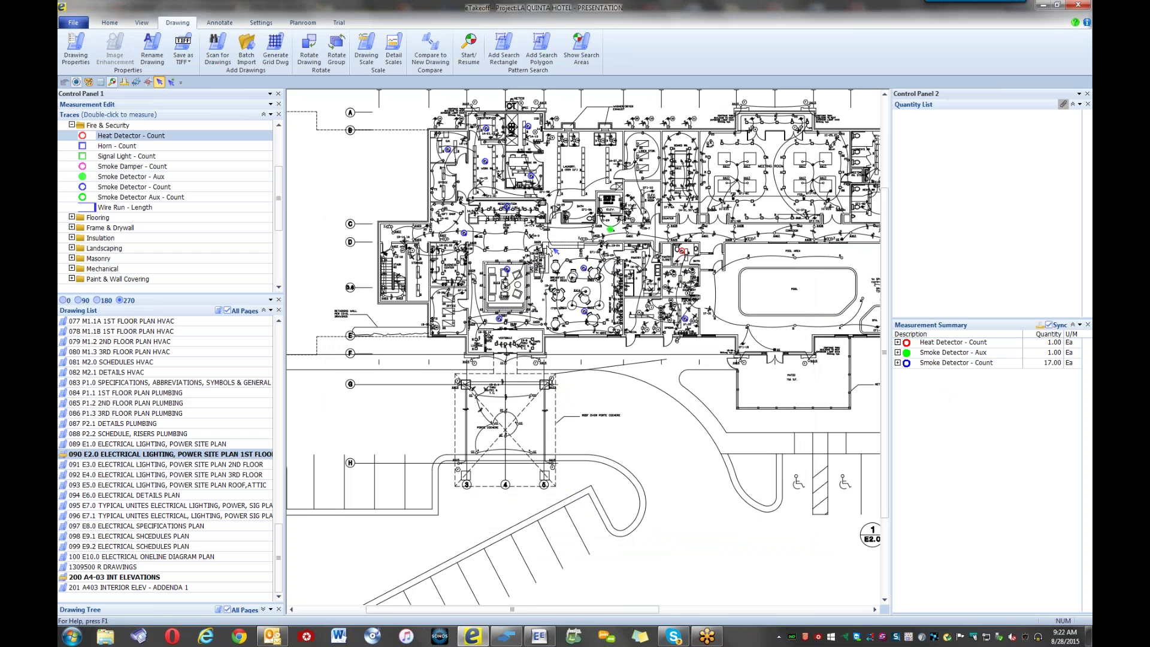
- Box an X409 tag as the pattern and search, finding 40 heat detector matches
click(471, 50)
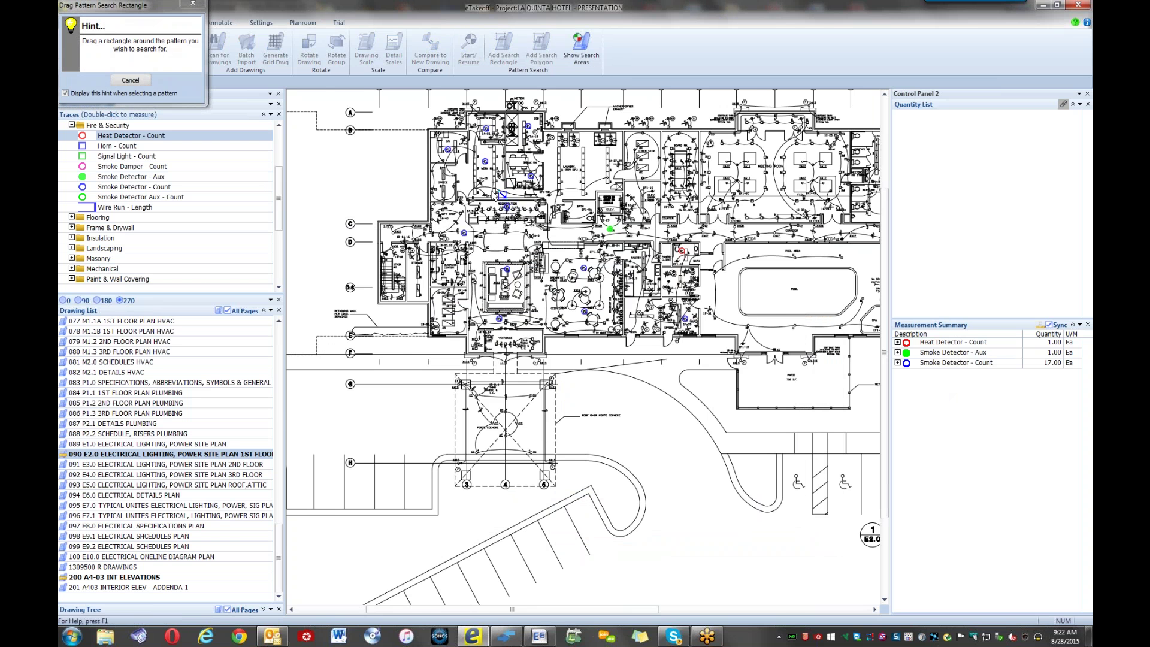
scroll(502, 194, up, 5)
scroll(494, 192, up, 2)
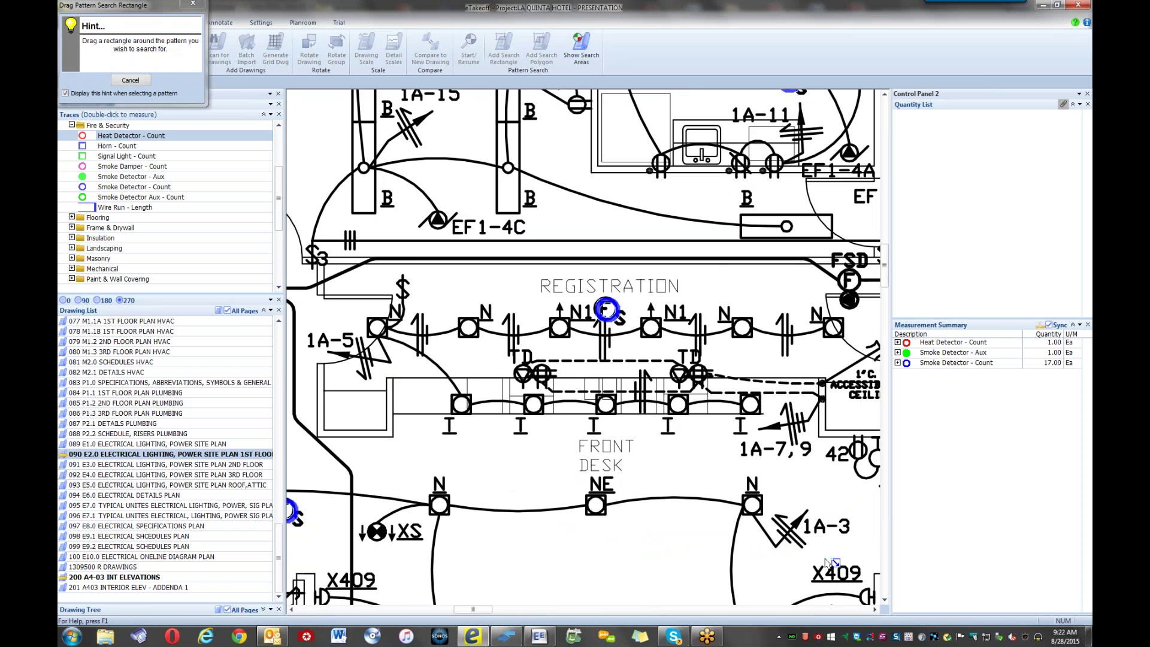
drag(807, 559, 878, 595)
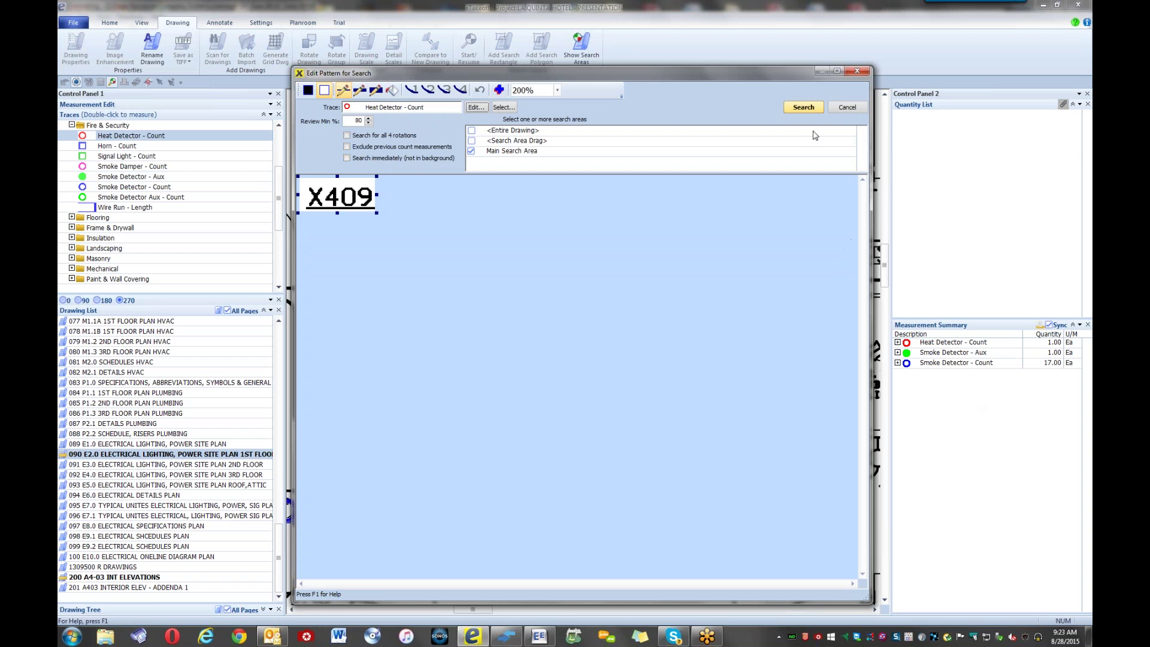
click(802, 109)
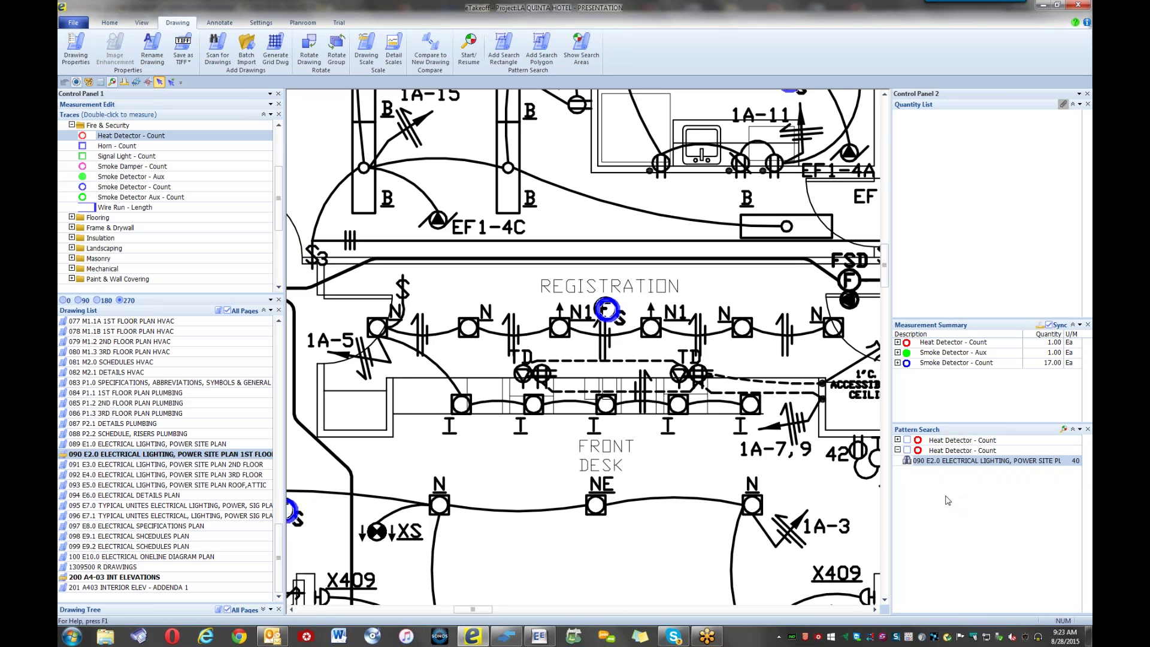
- Save all 40 X409 matches to Heat Detector - Count, bringing the total to 41 Ea
click(926, 466)
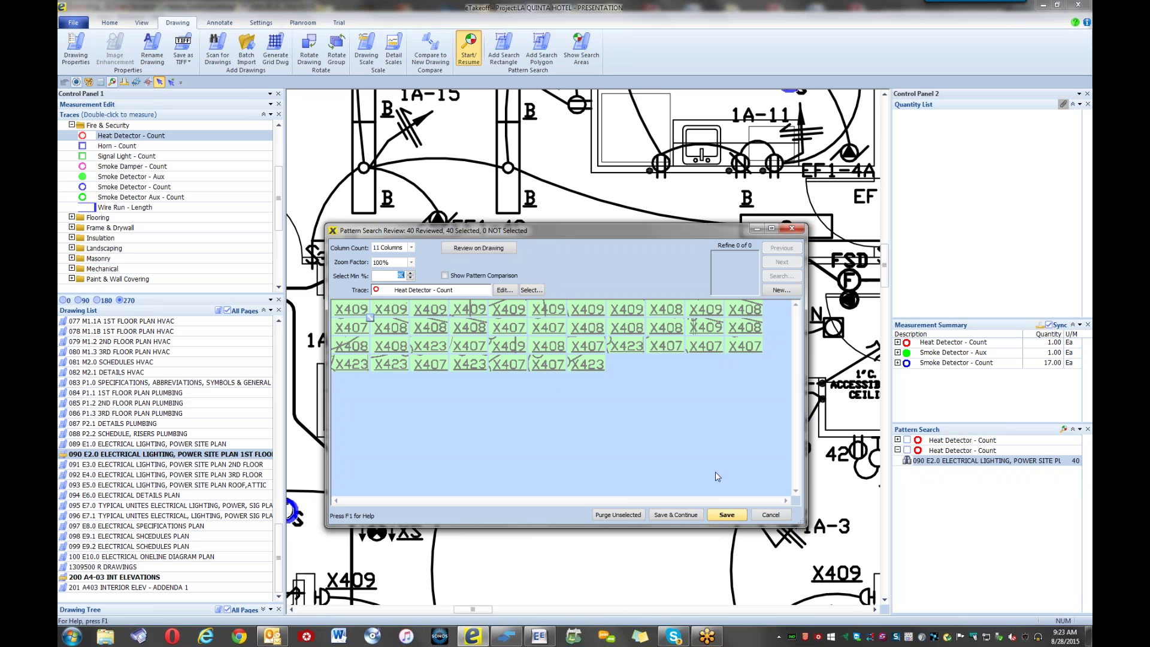
click(724, 515)
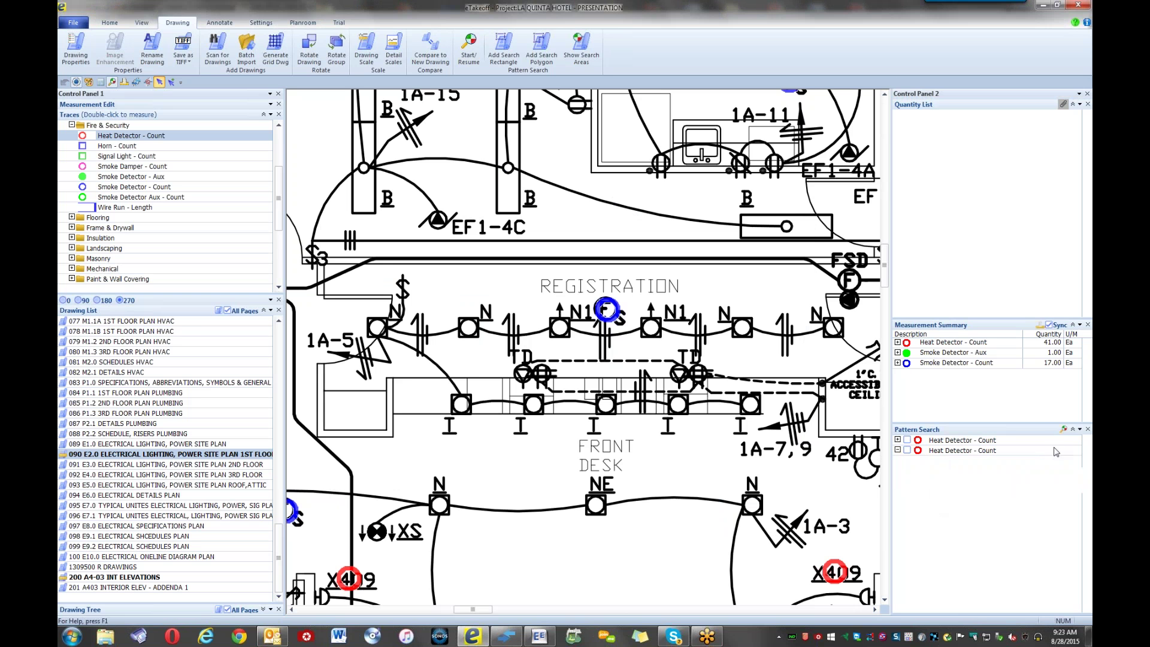
click(1064, 431)
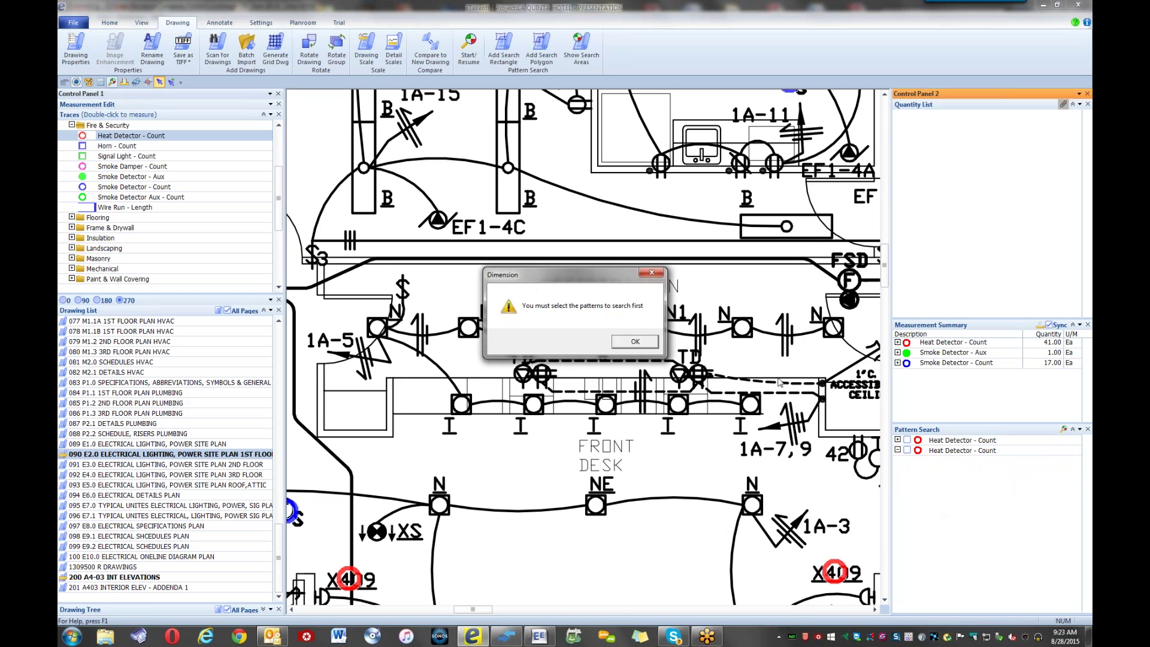
- Check the X409 heat detector pattern and choose Search Multiple Drawings
click(646, 346)
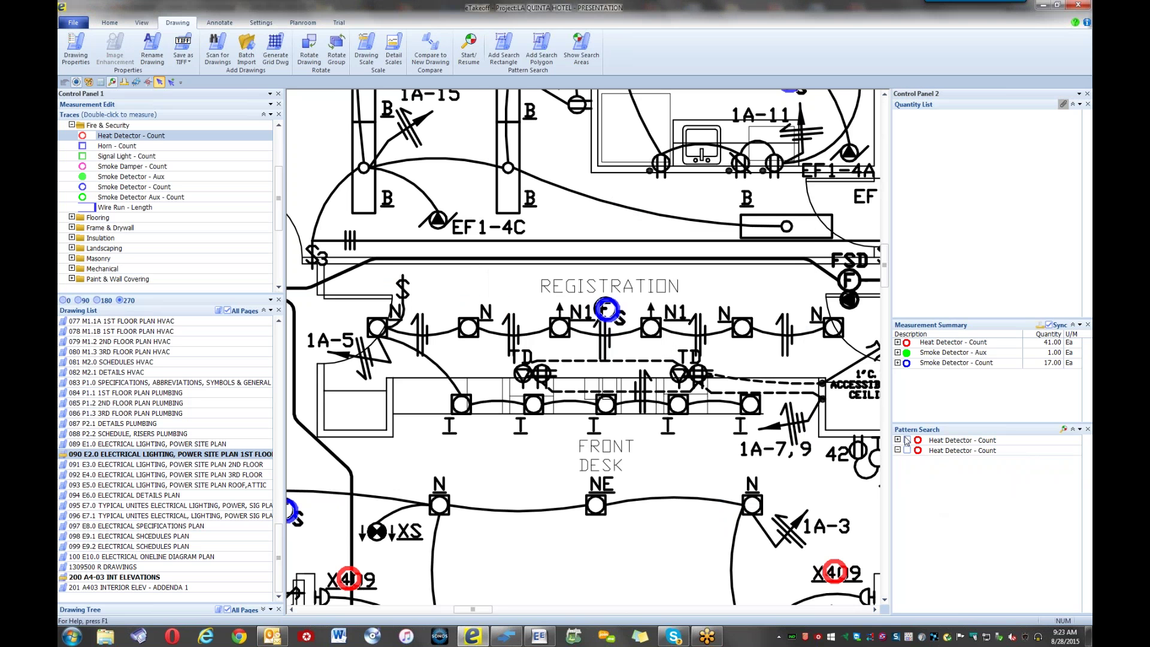
click(907, 450)
click(1064, 429)
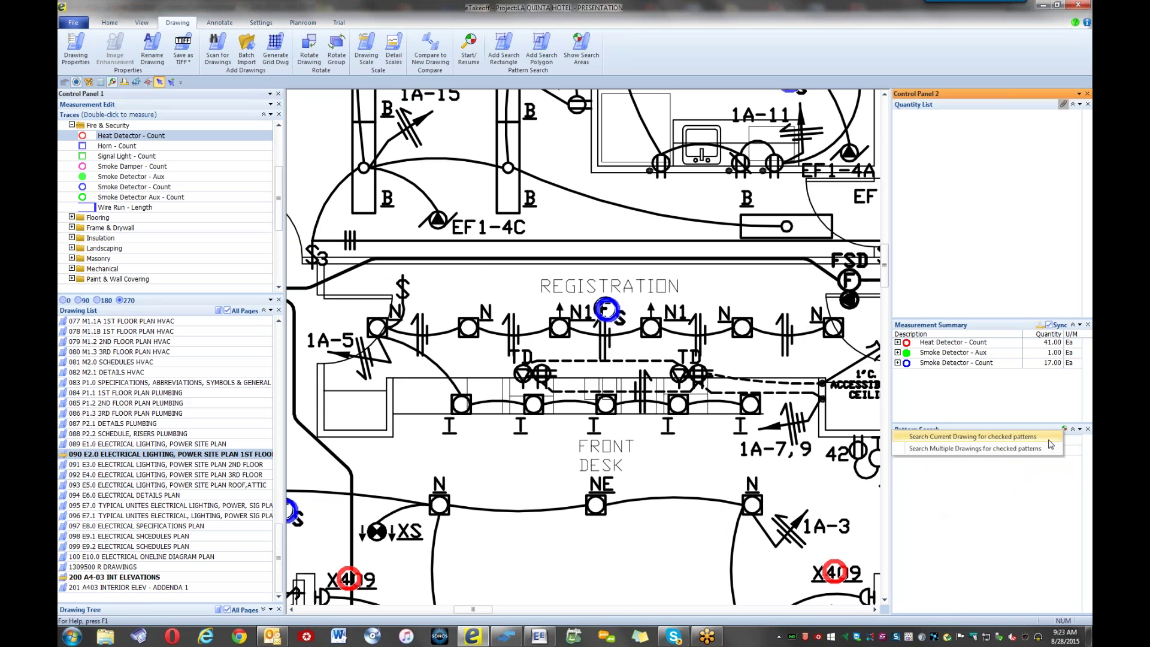
click(1016, 454)
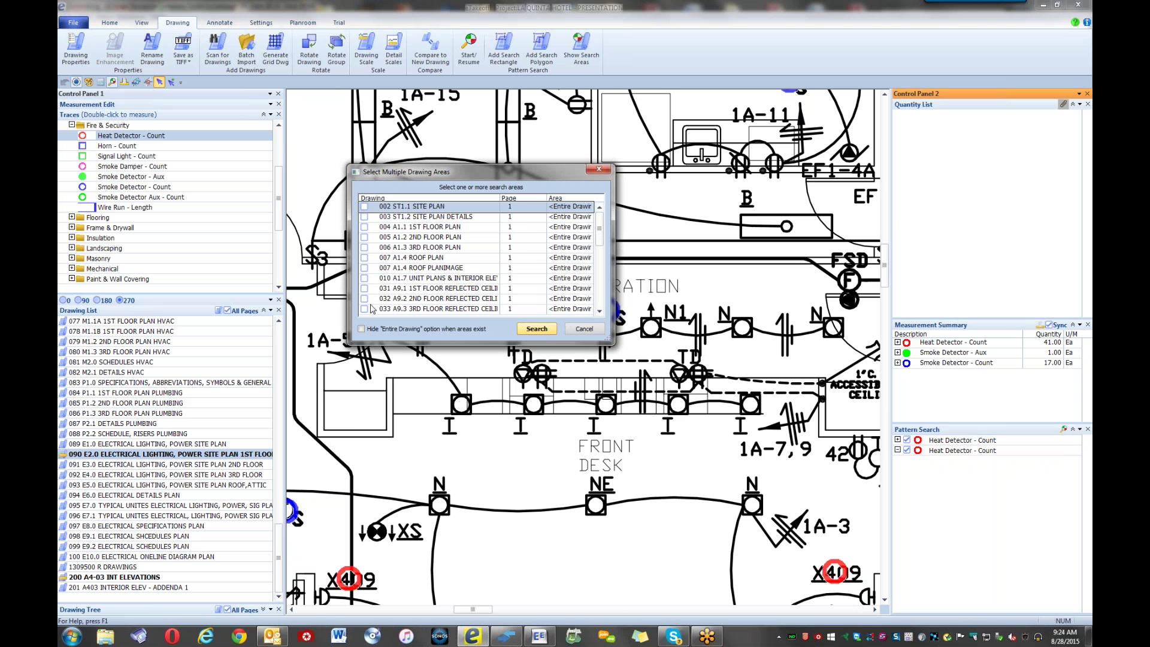
drag(604, 234, 603, 264)
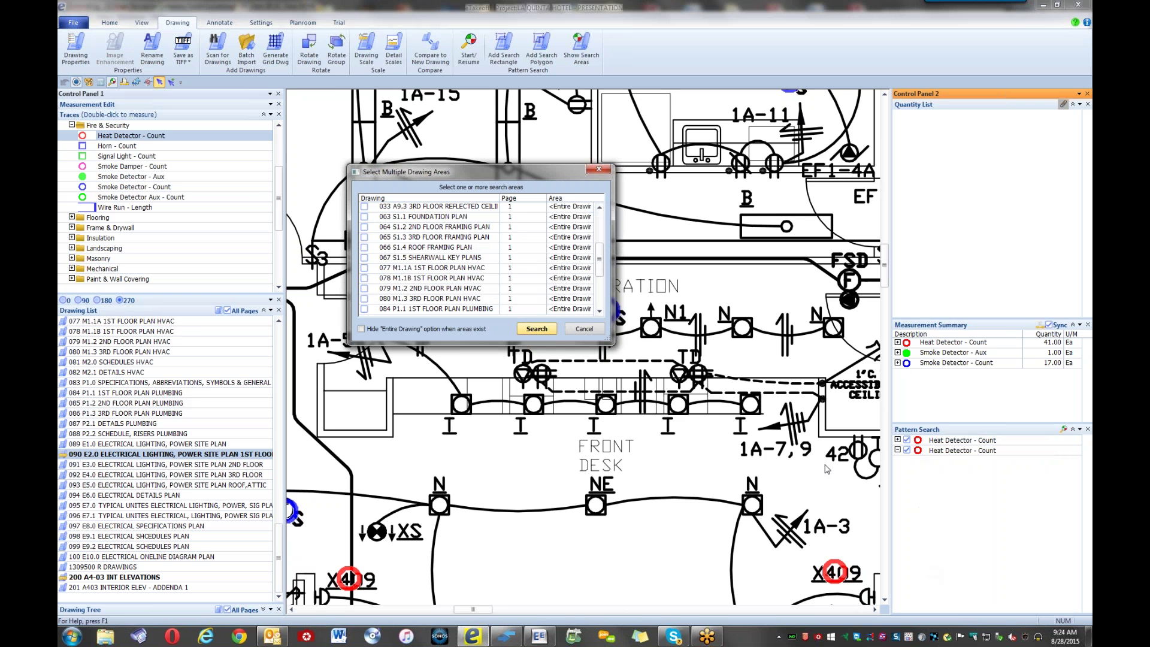
- Search drawings 065 S1.3, 066 S1.4 and 067 S1.5 for the heat detector pattern
click(546, 328)
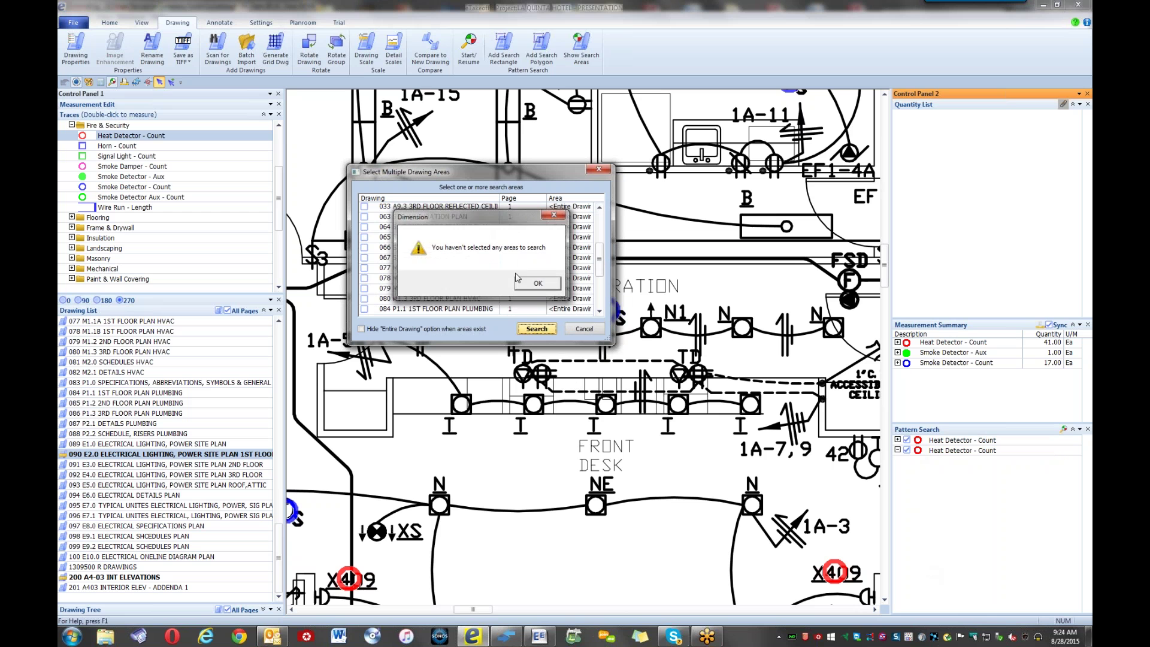
click(517, 278)
click(364, 237)
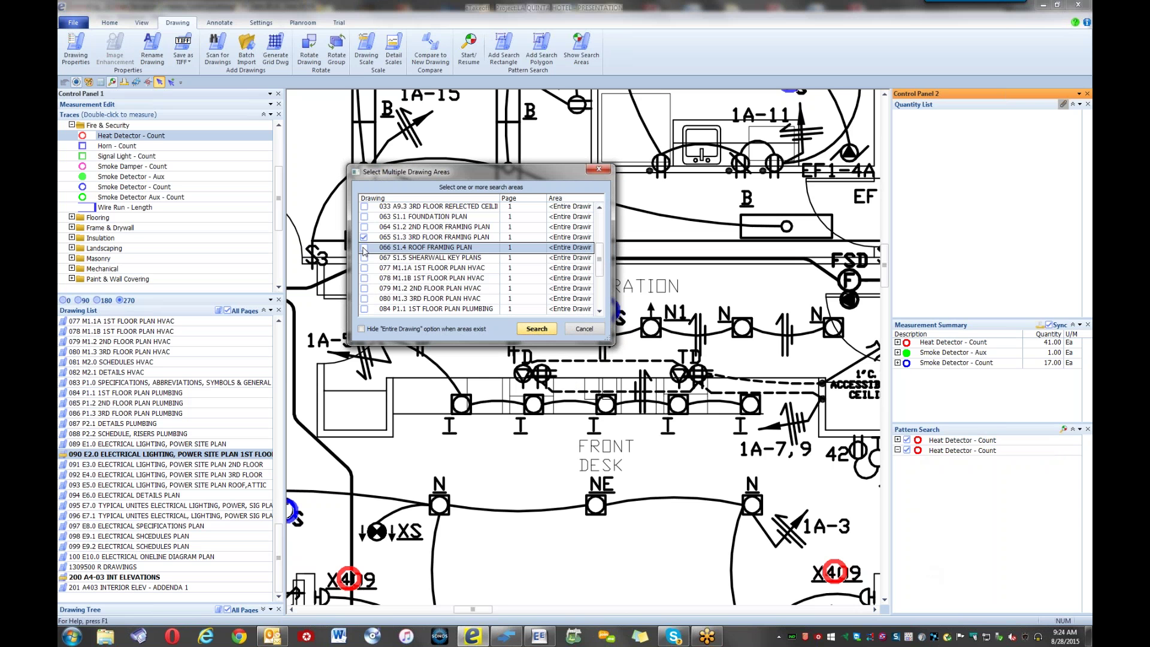
click(365, 257)
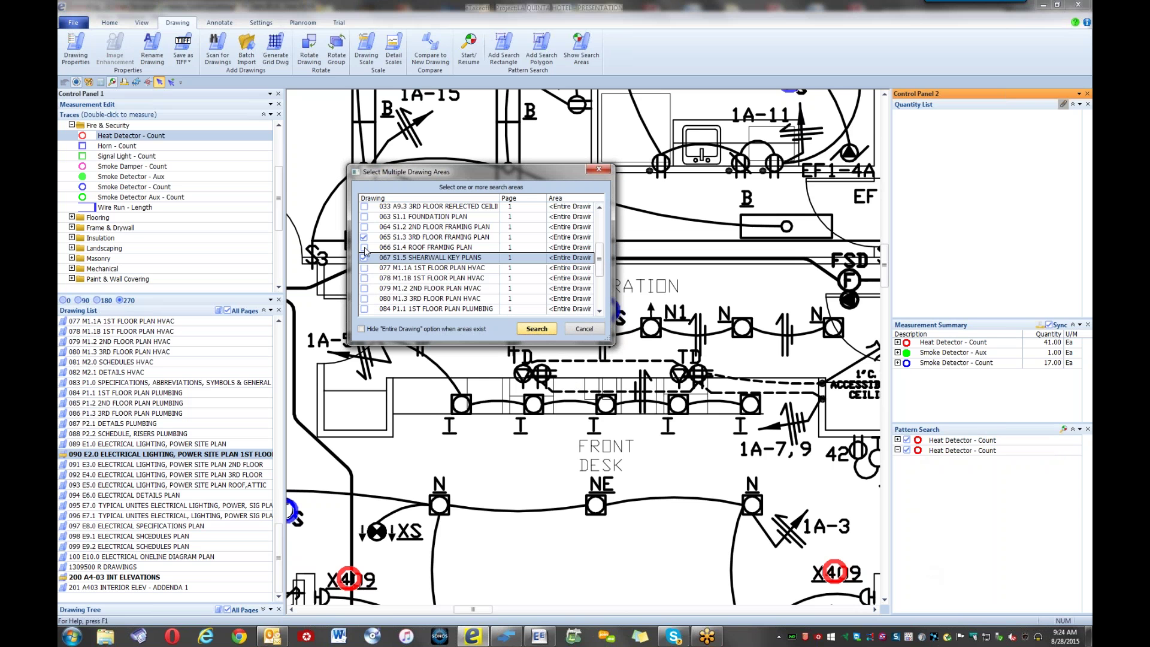
click(364, 247)
click(520, 330)
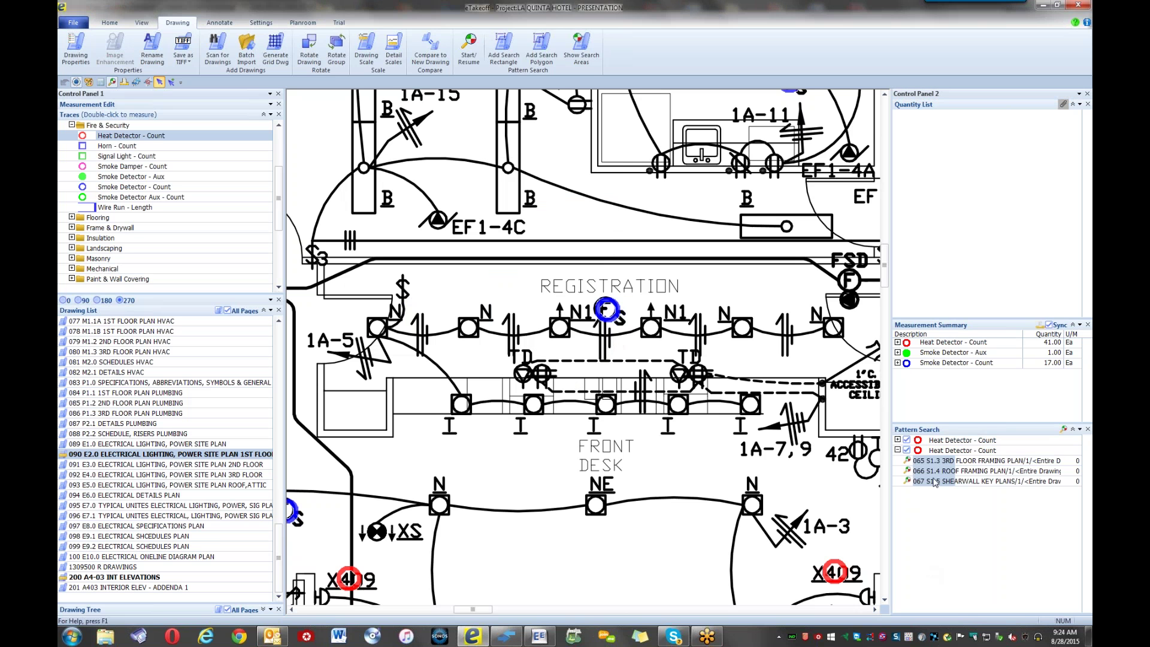
- Review the 065 S1.3 search result, then close it without saving the drawing search
drag(936, 482, 996, 485)
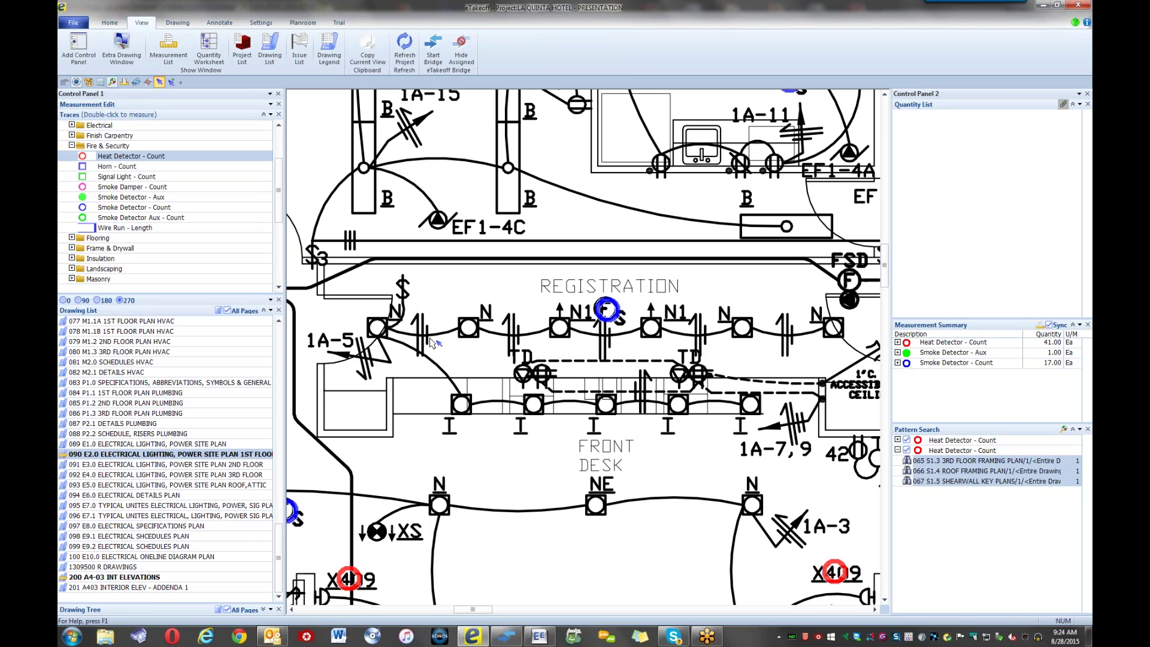
click(939, 460)
double_click(939, 460)
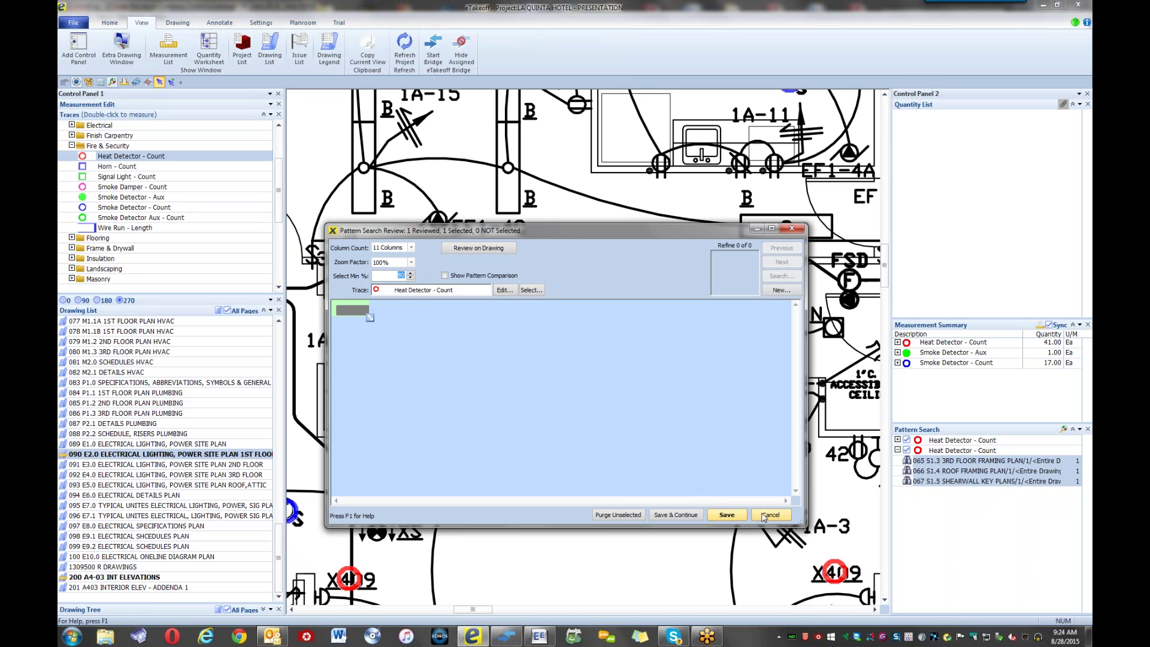
click(767, 516)
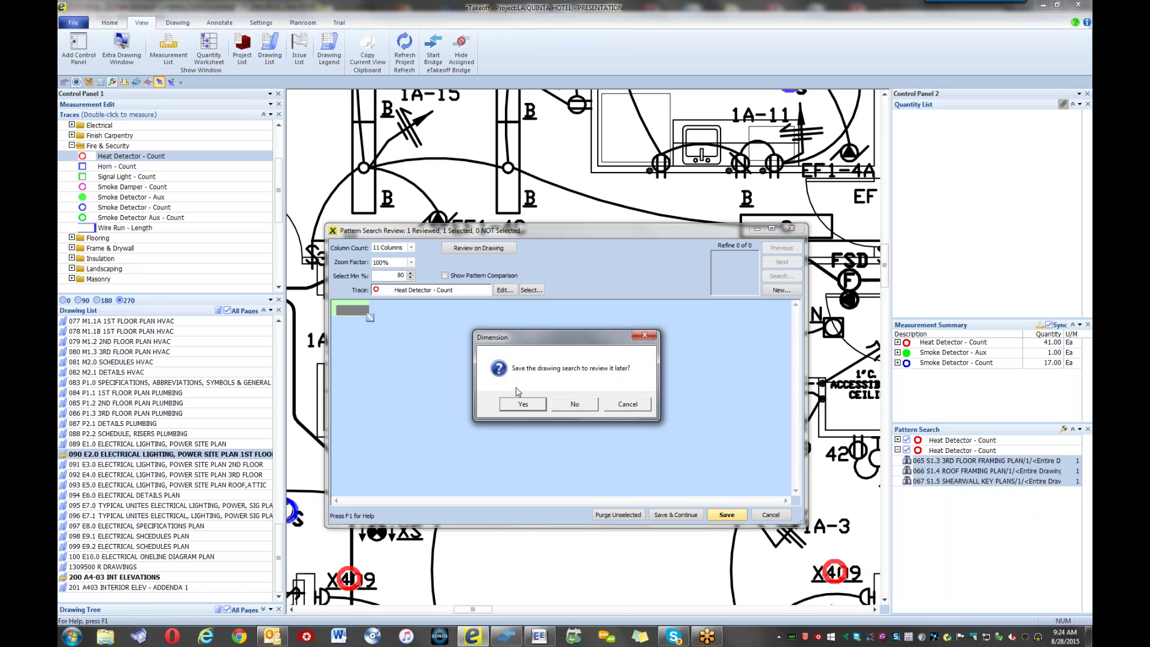
click(574, 402)
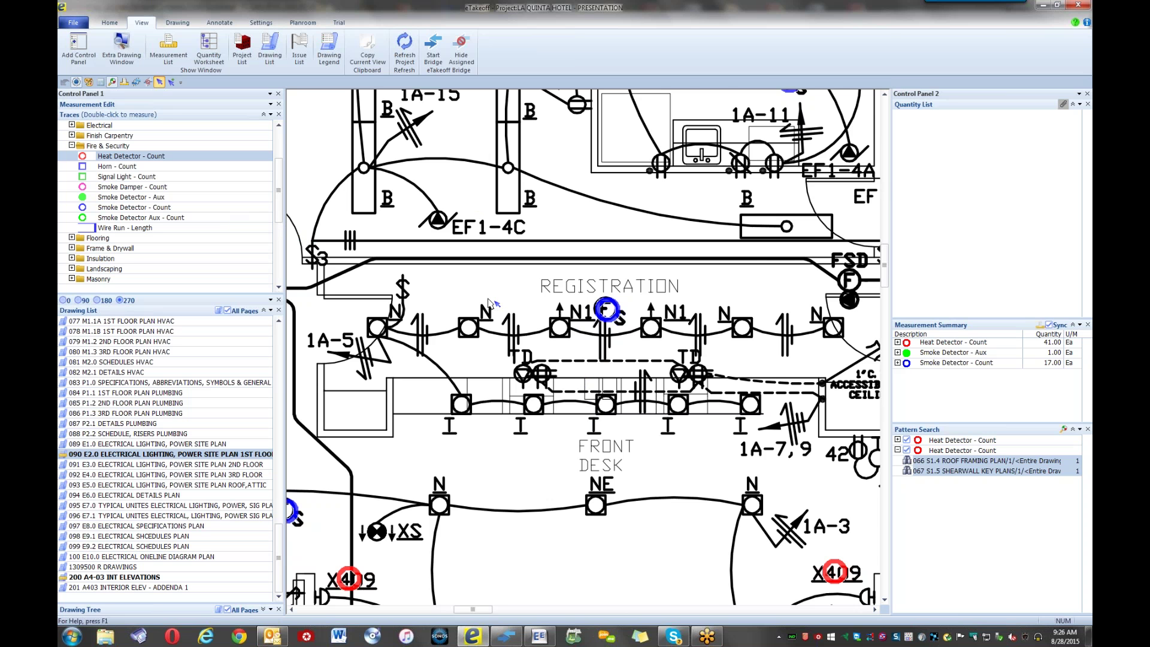
- Collapse Fire & Security, expand Templates > Concrete and select Foundation Wall - Scaled
scroll(488, 303, down, 2)
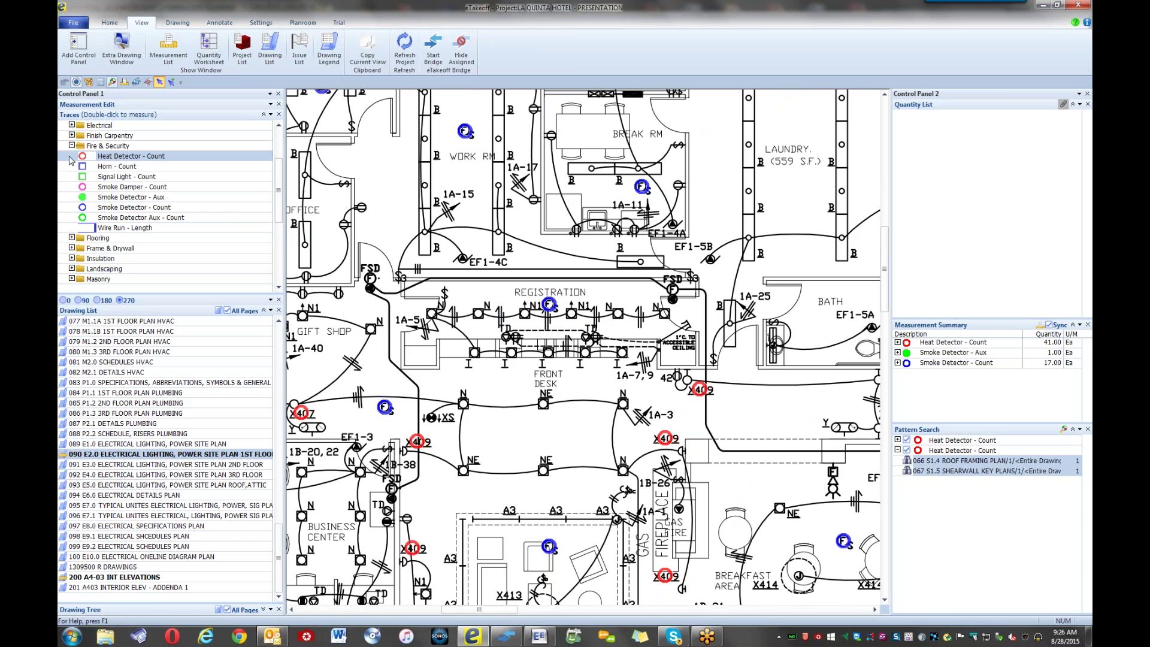
click(71, 146)
scroll(71, 150, up, 2)
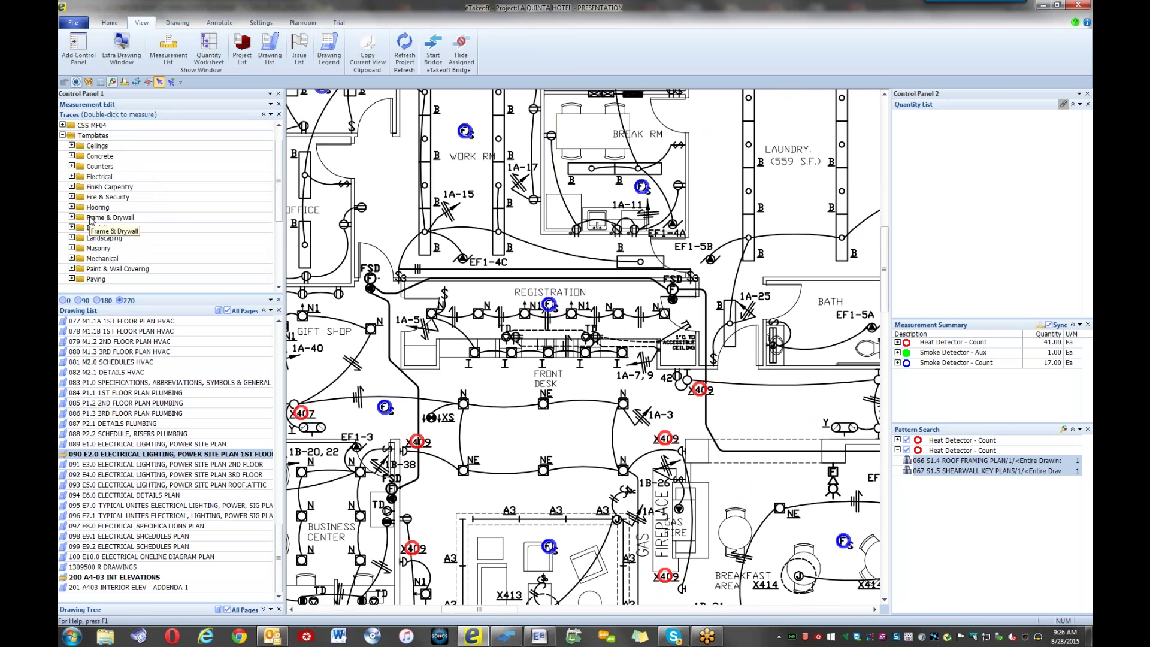
click(72, 156)
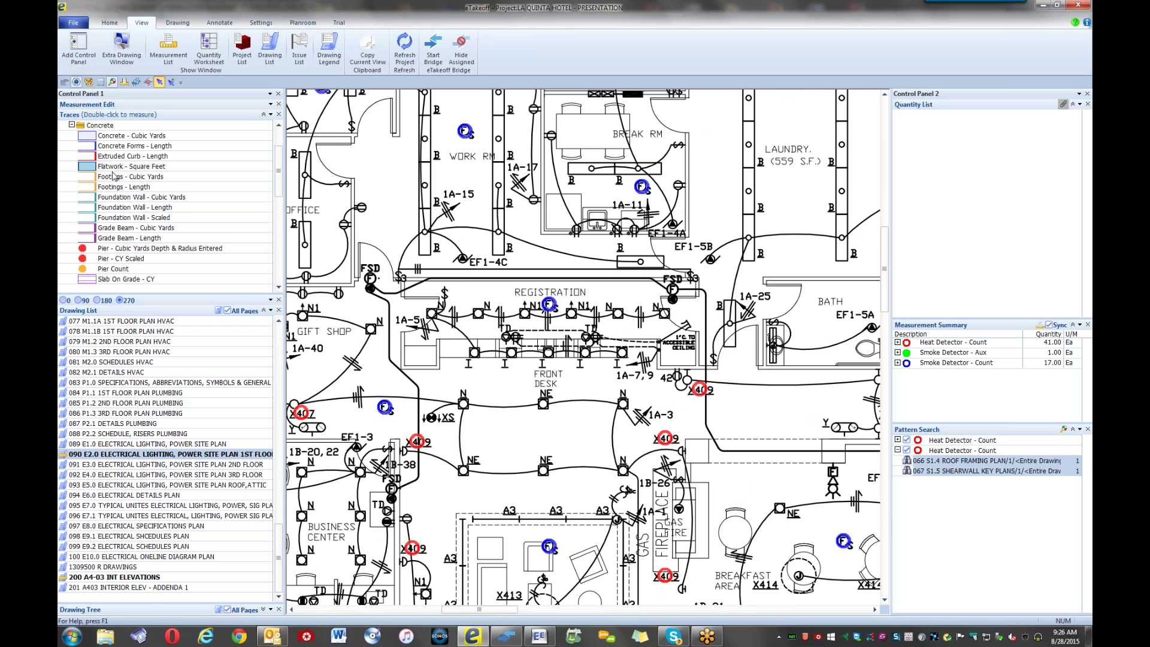
click(153, 219)
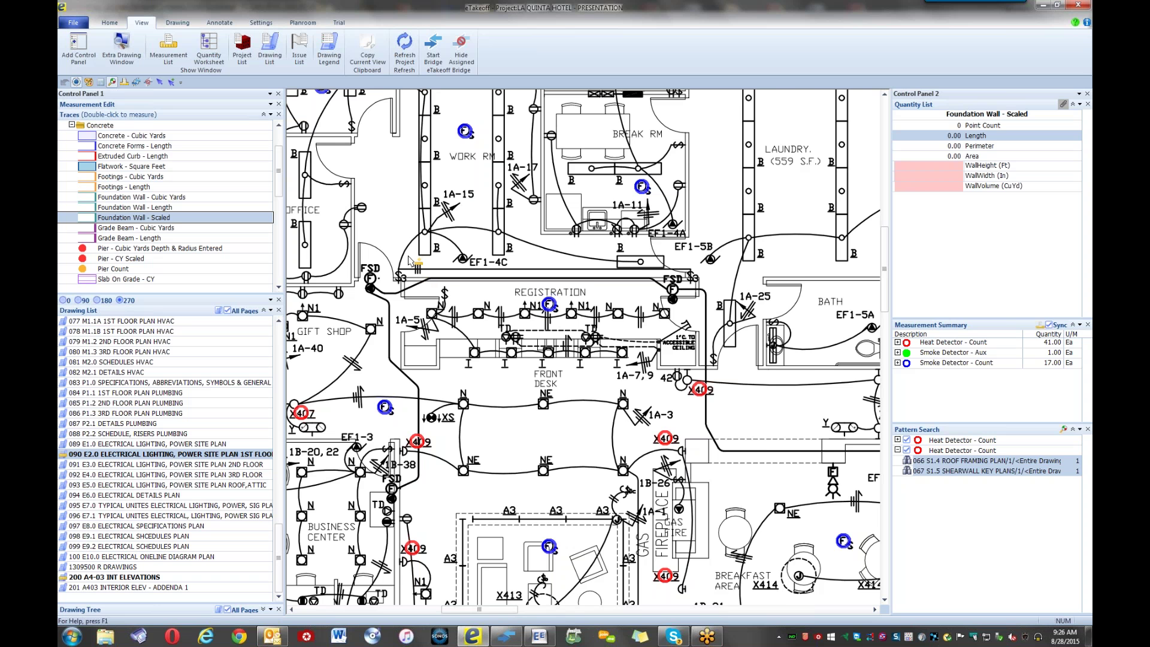
scroll(409, 260, down, 5)
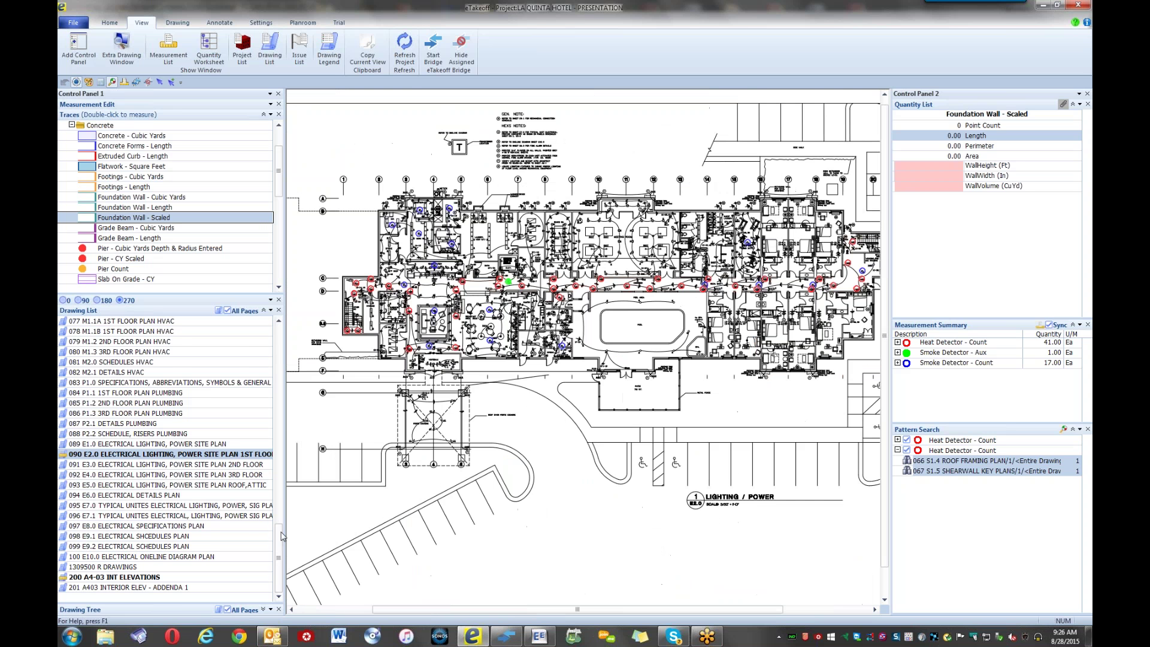
drag(279, 557, 279, 327)
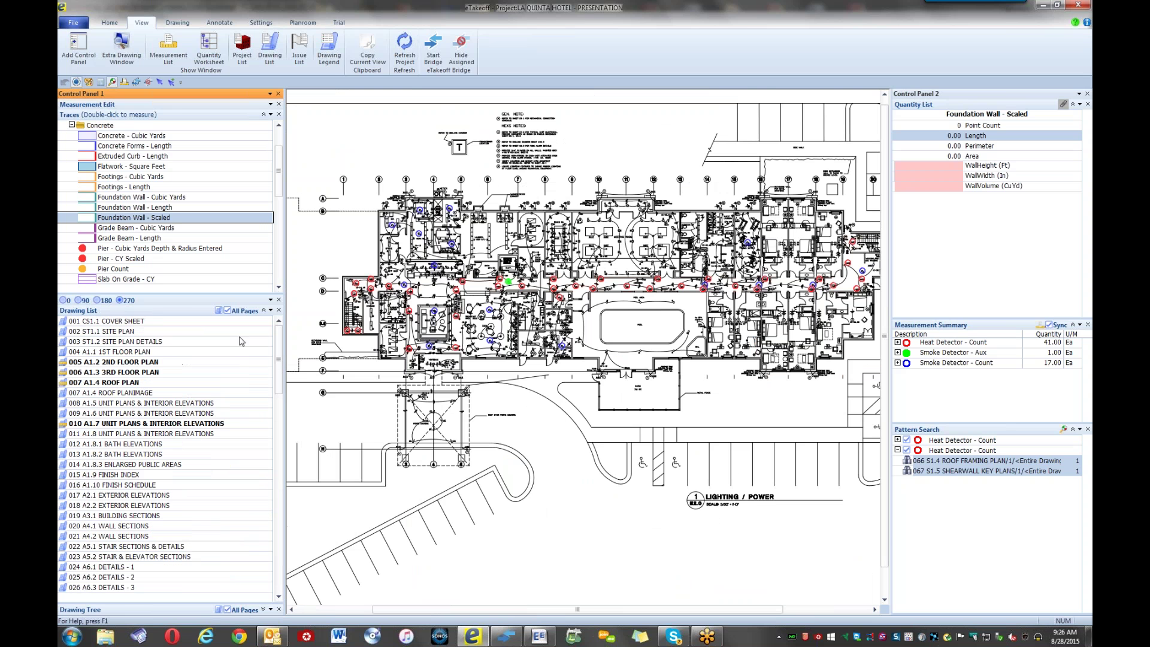
- Open drawing 004 A1.1 1ST FLOOR PLAN, zoom in, and activate Foundation Wall - Scaled
click(138, 352)
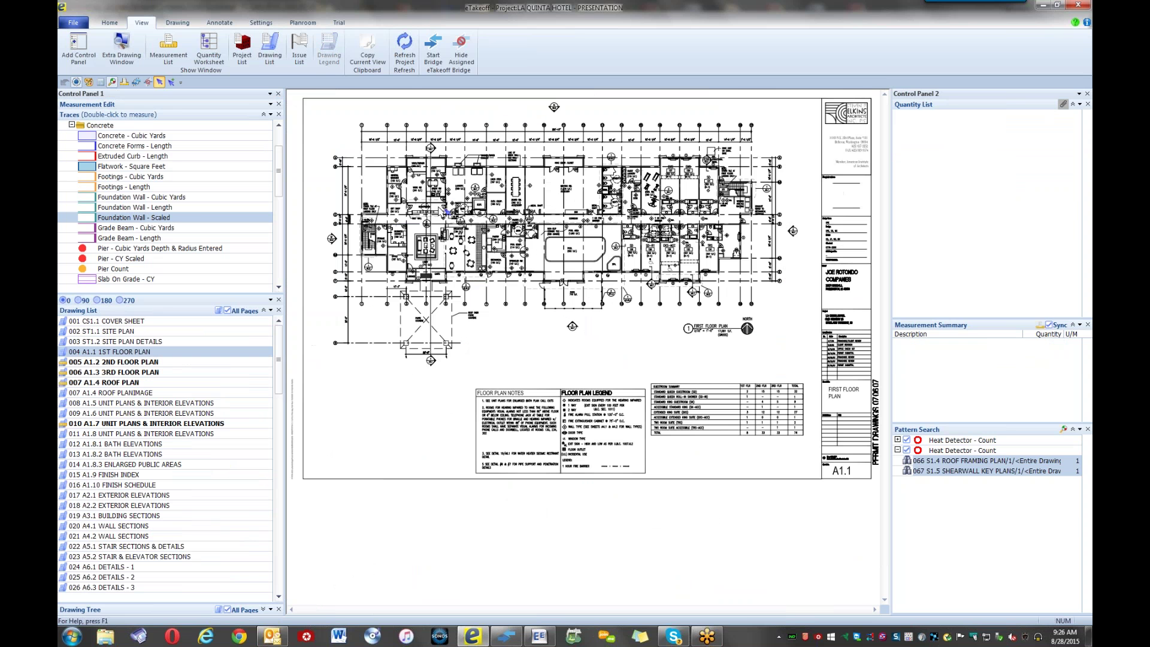
scroll(444, 210, up, 4)
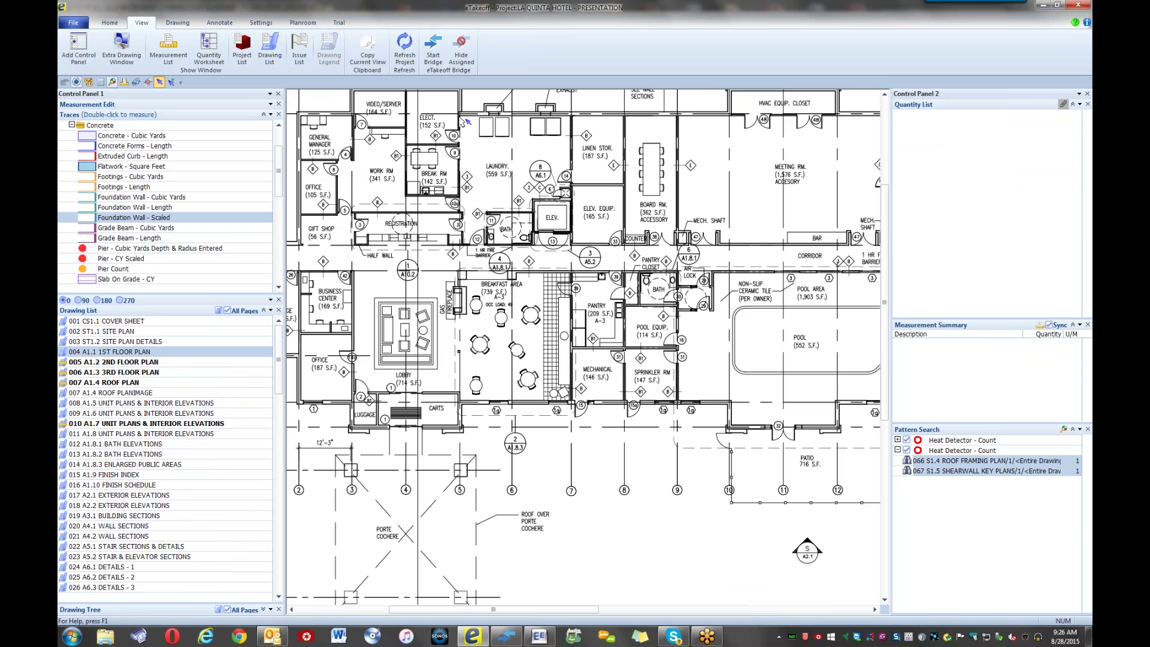
mouse_move(461, 117)
double_click(153, 218)
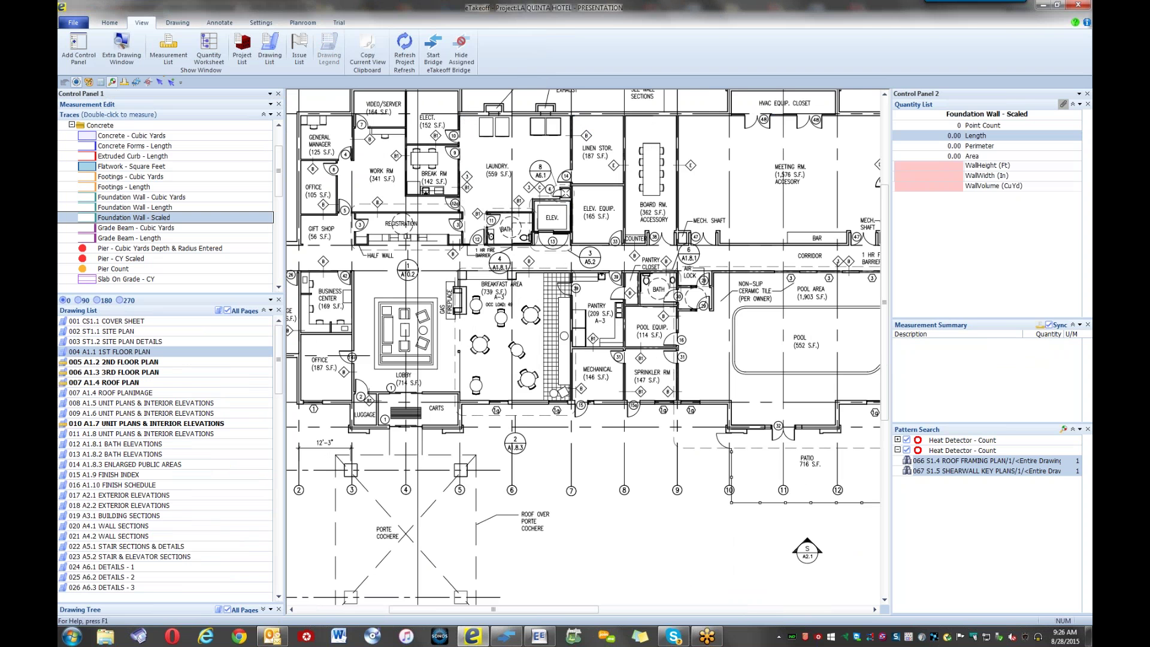
- Trace a 63.01 ft foundation wall along the top of A1.1 from the ELECT. room corner
click(459, 112)
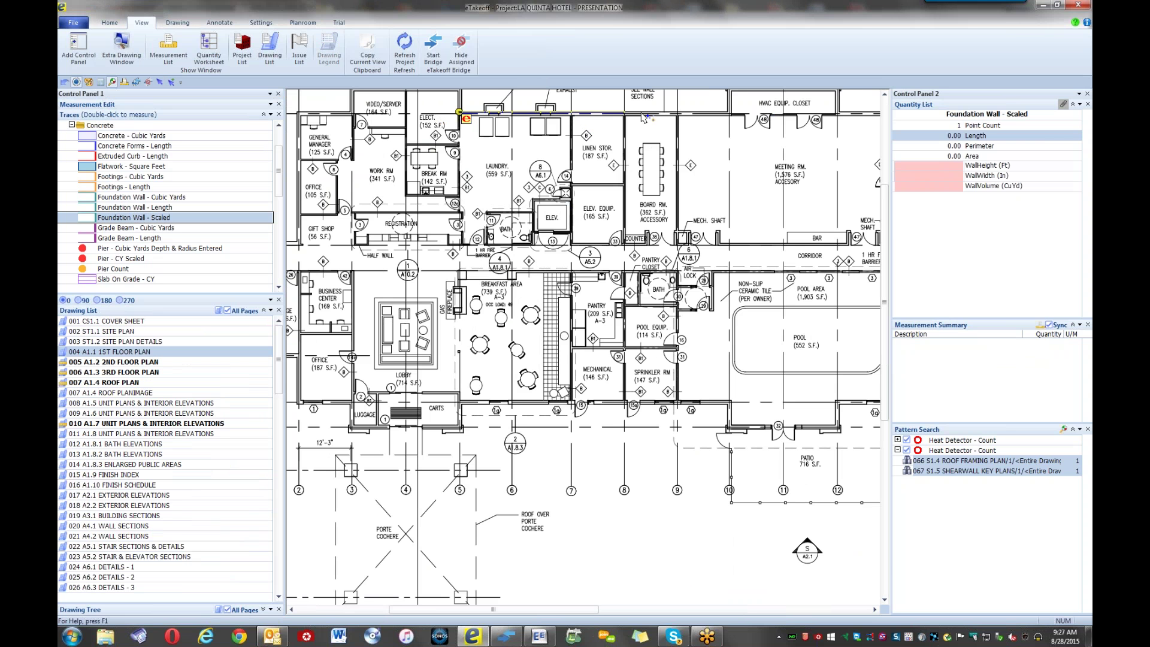
click(727, 113)
right_click(728, 117)
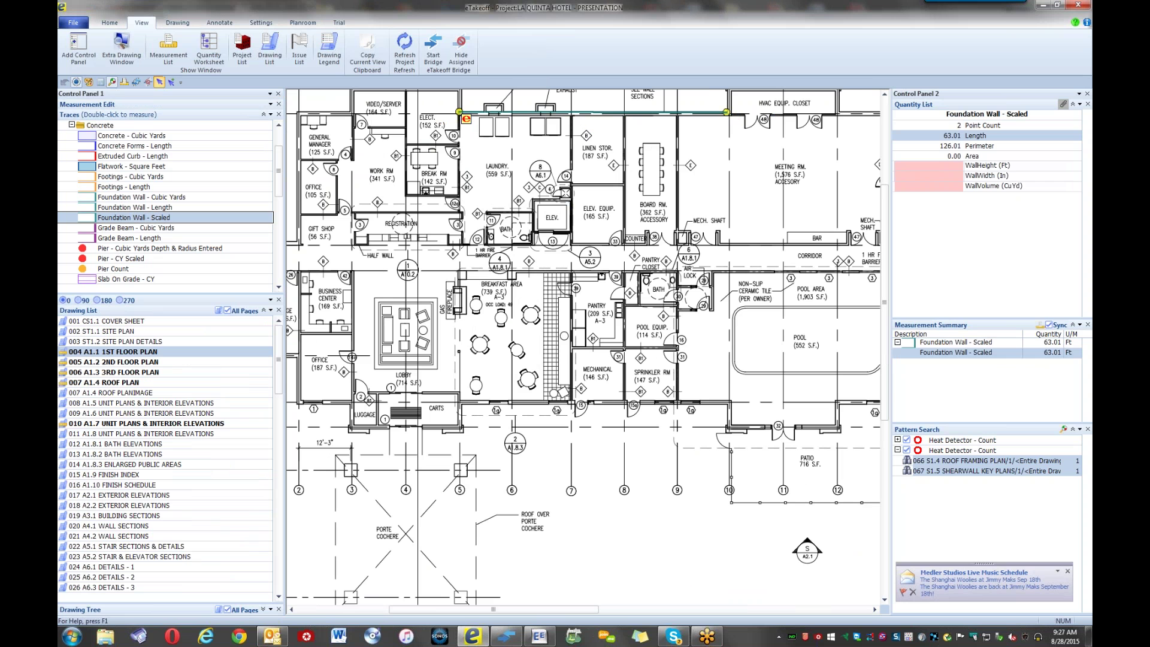
- Set WallHeight to 8 ft and WallWidth to 5 in, giving 7.78 cu yd
click(959, 170)
text(8)
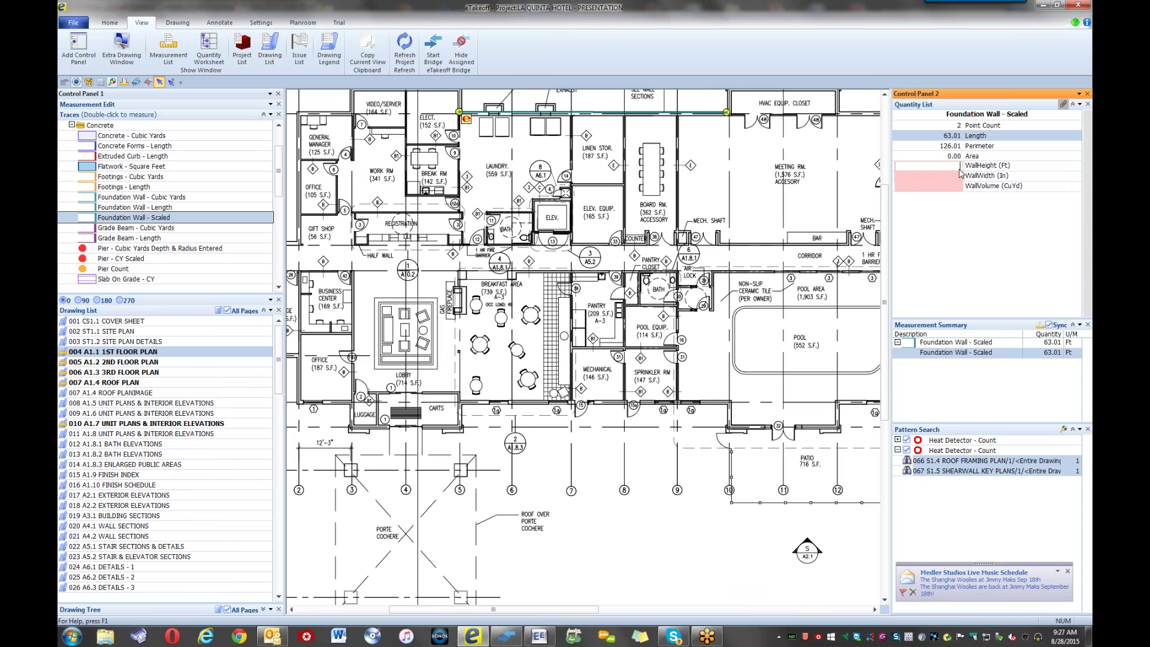
click(959, 175)
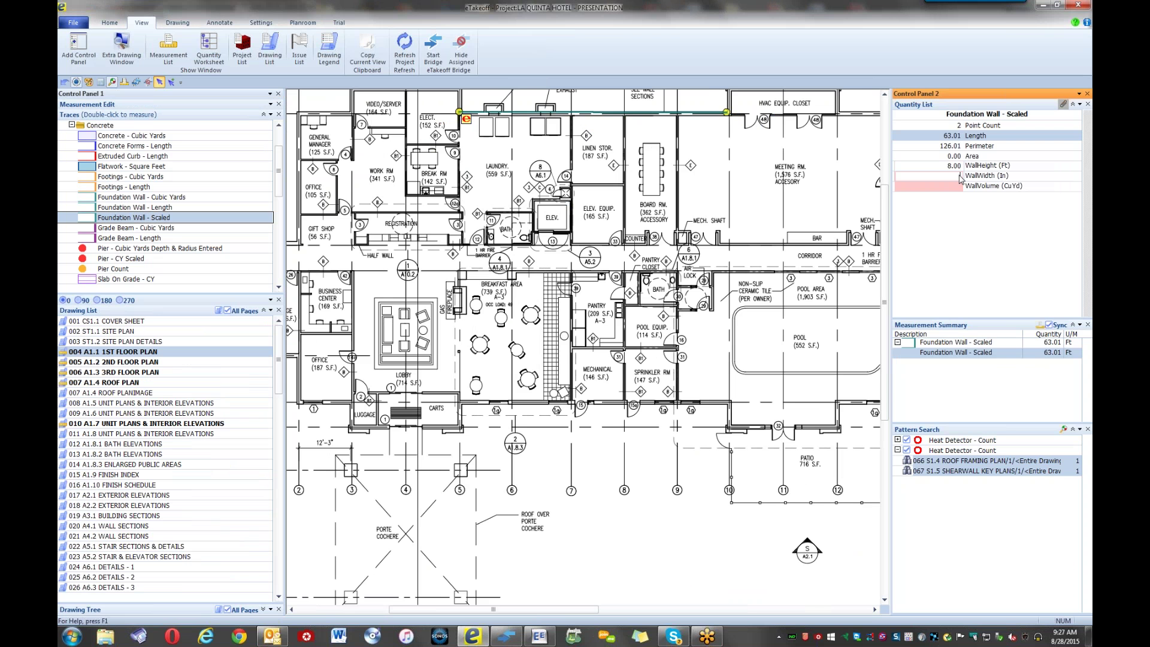
text(12)
key(Return)
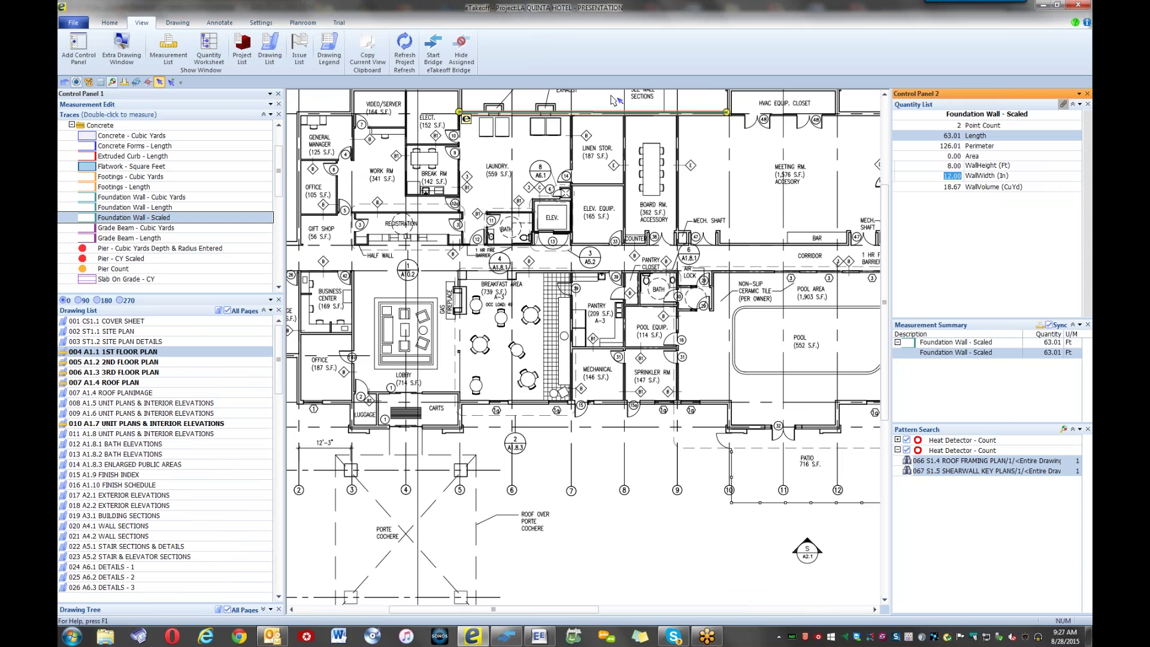
scroll(614, 100, up, 5)
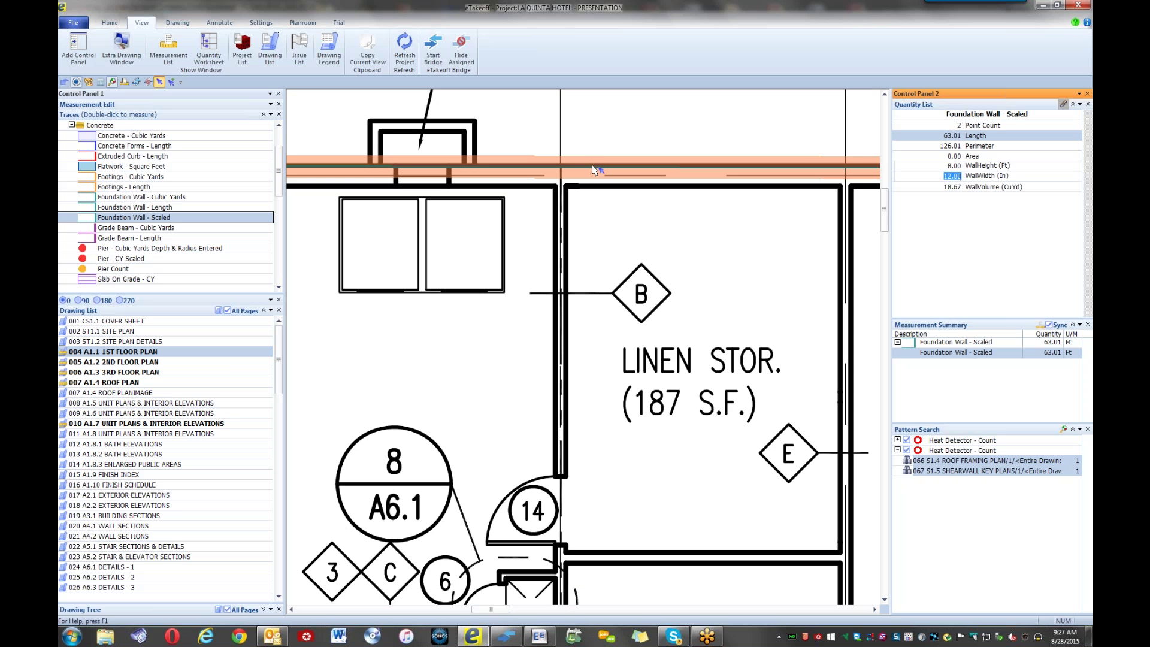
text(5)
key(Return)
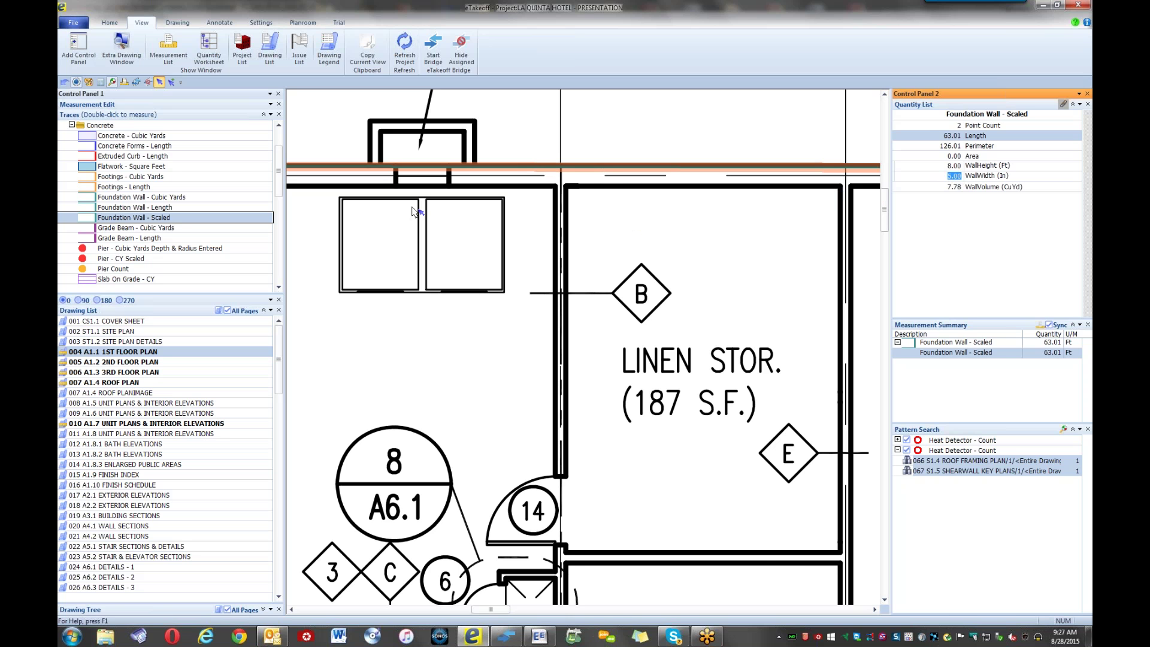
scroll(559, 183, up, 2)
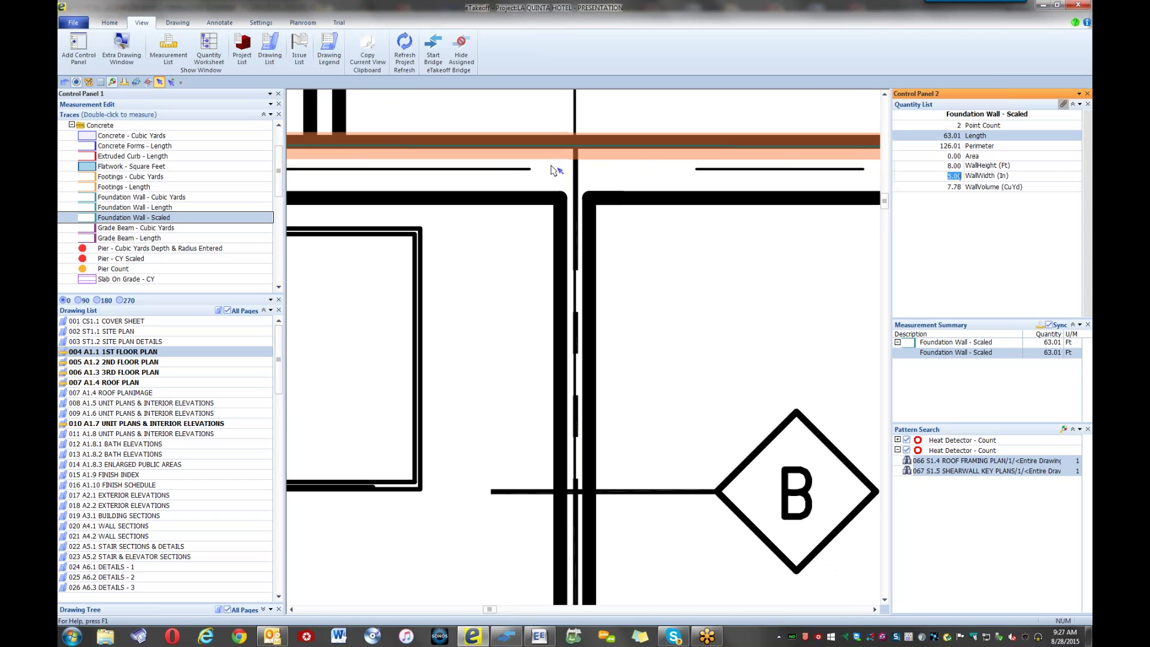
scroll(502, 207, down, 3)
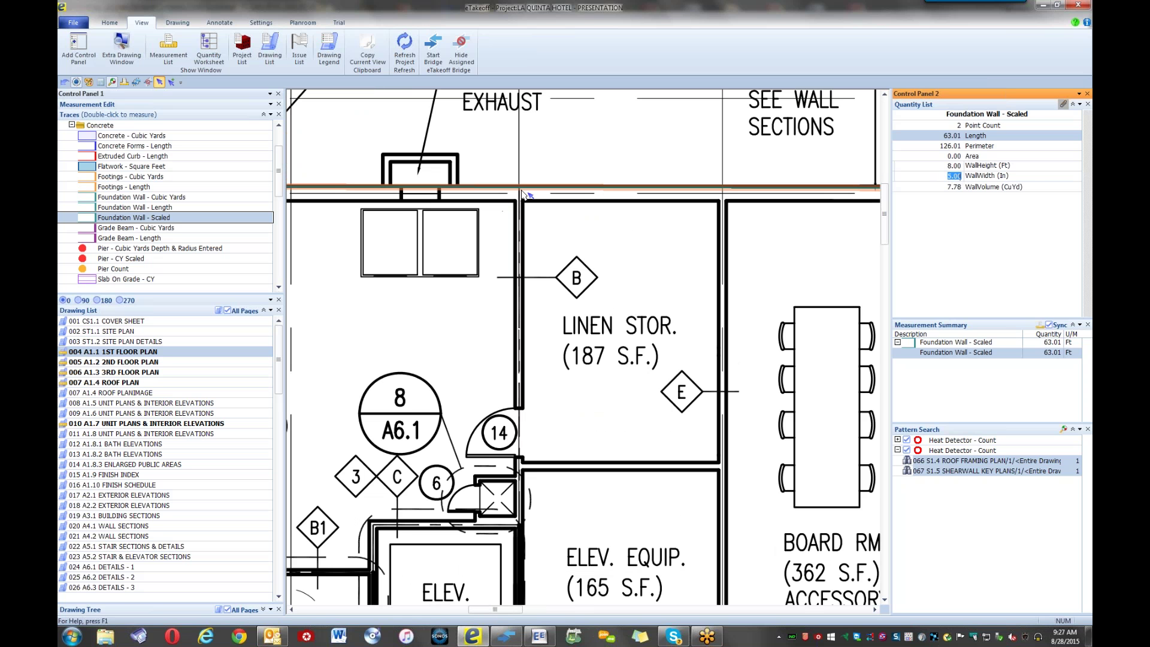
mouse_move(521, 192)
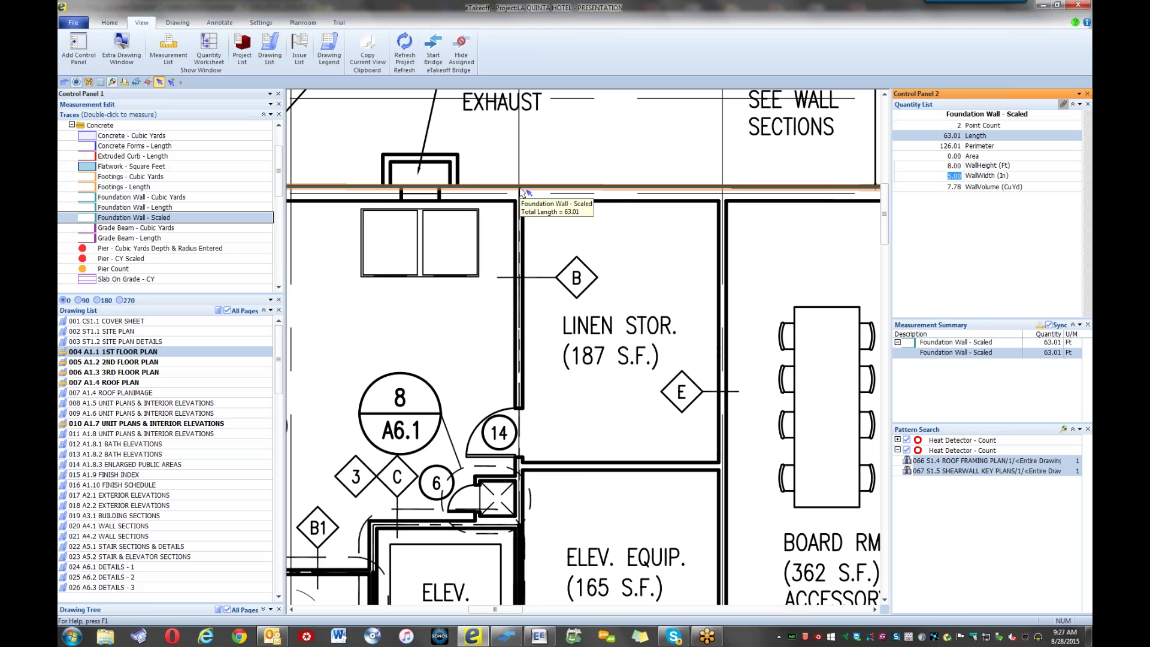
scroll(525, 299, down, 2)
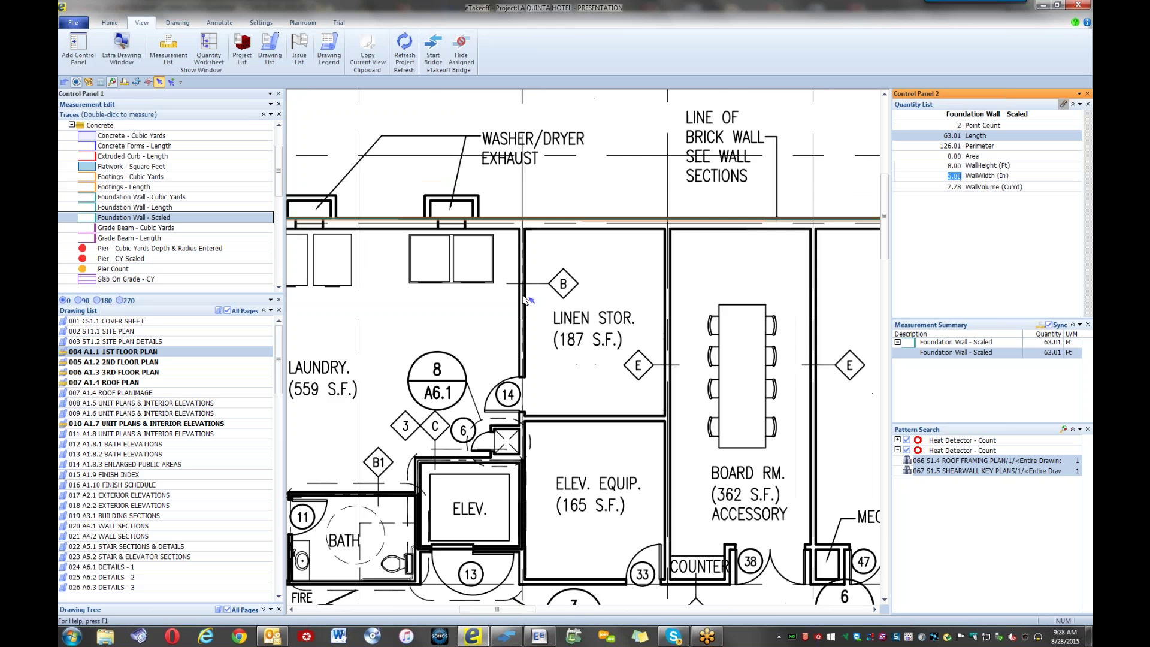
scroll(529, 300, down, 3)
scroll(522, 262, down, 2)
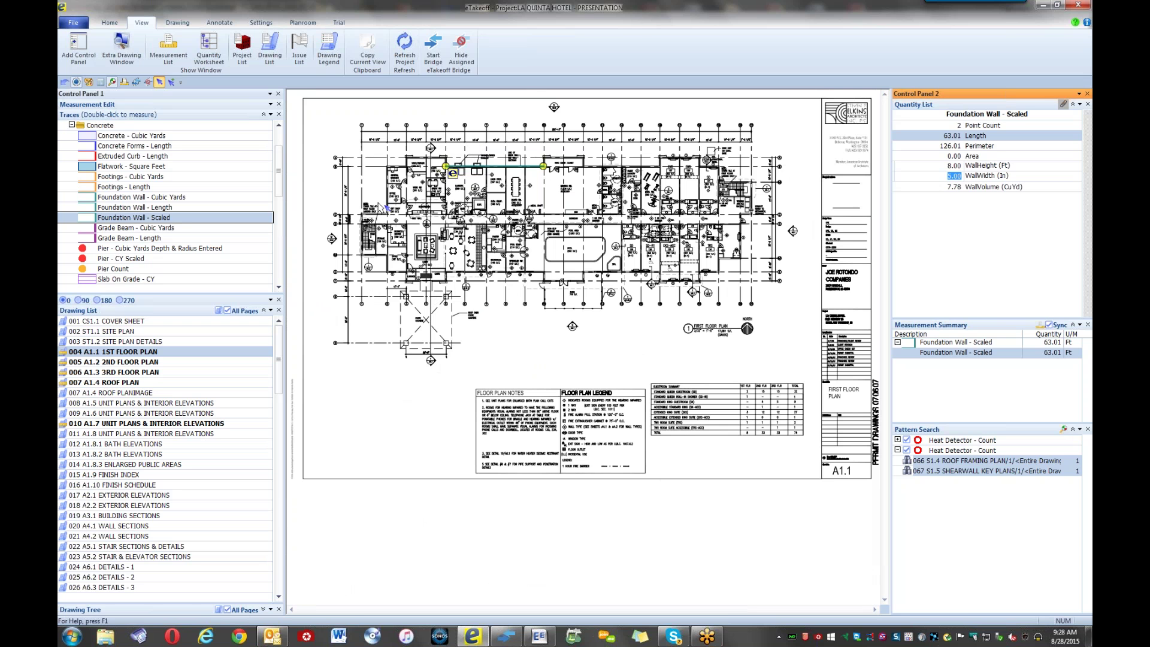
- Open eTakeoff's Dimension Start Free Trial page in Opera via the eTakeoff Speed Dial tile
click(172, 636)
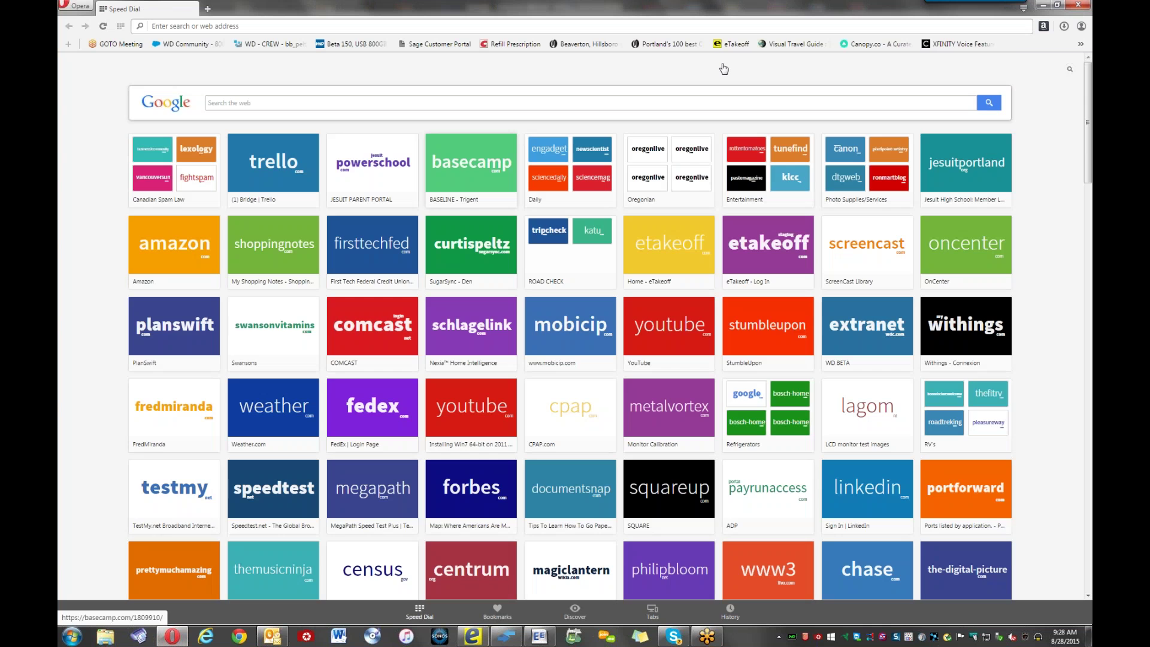
click(731, 44)
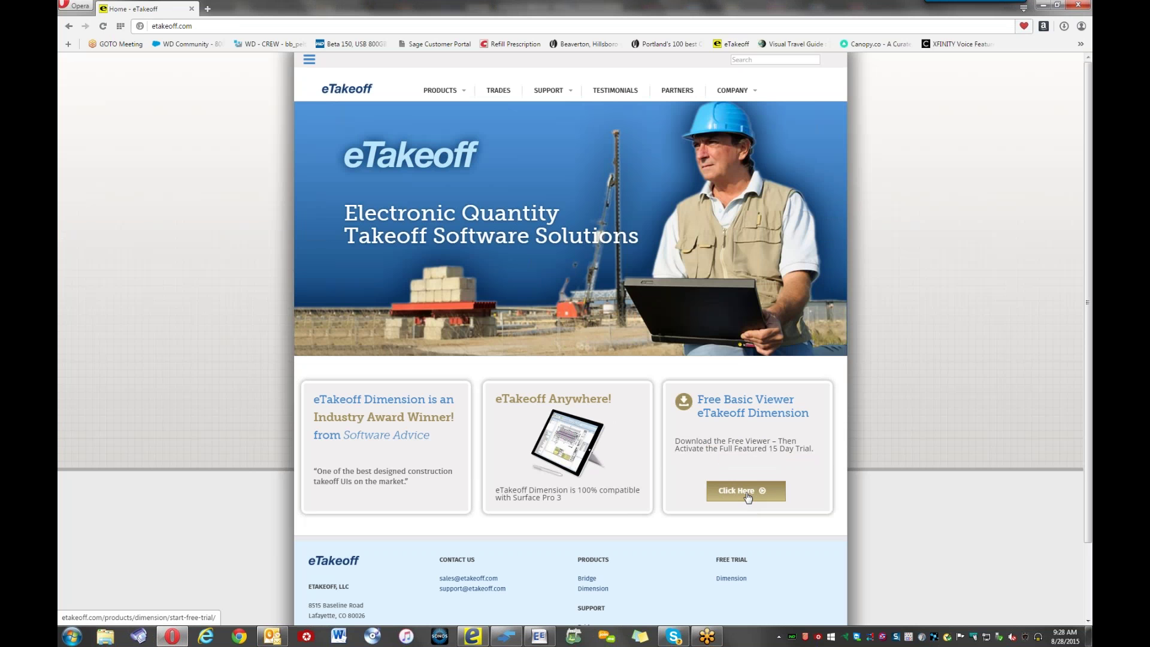
click(743, 487)
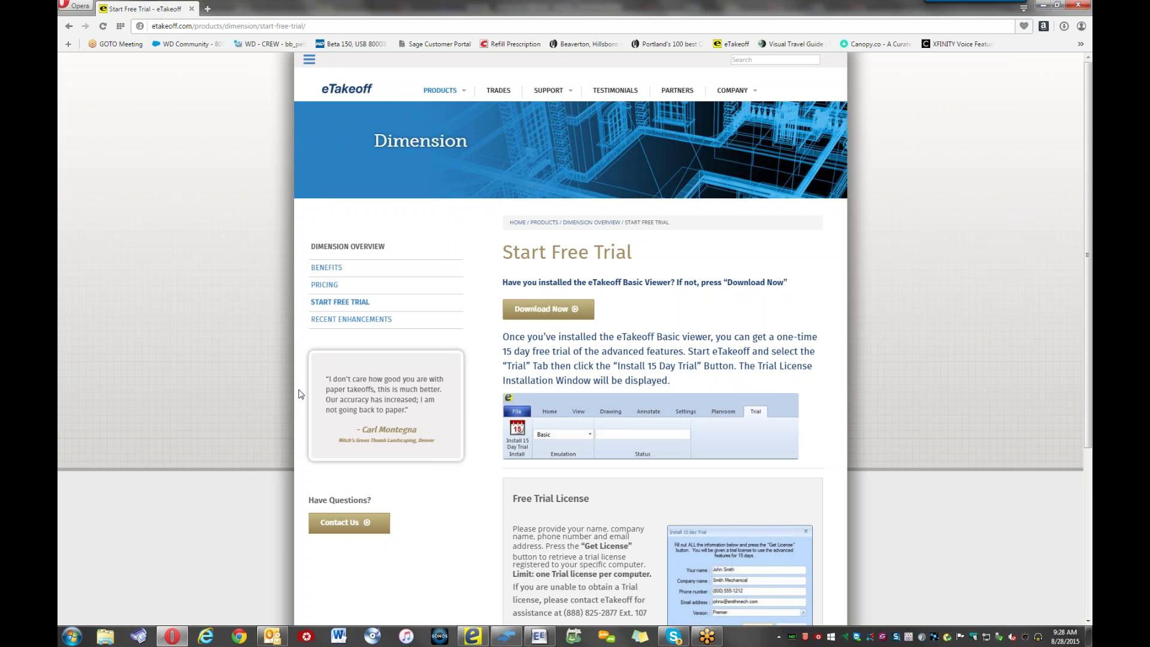
click(479, 639)
- View the trial licence options, then return to the A1.1 takeoff showing the 63.01 ft wall
click(339, 23)
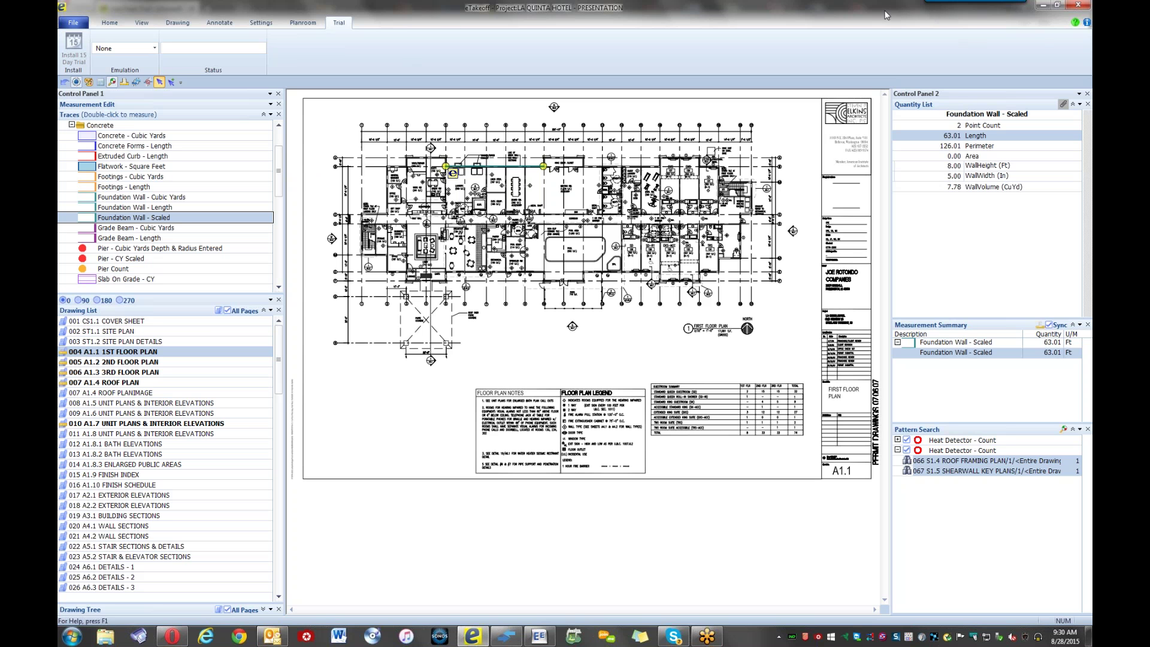
click(901, 139)
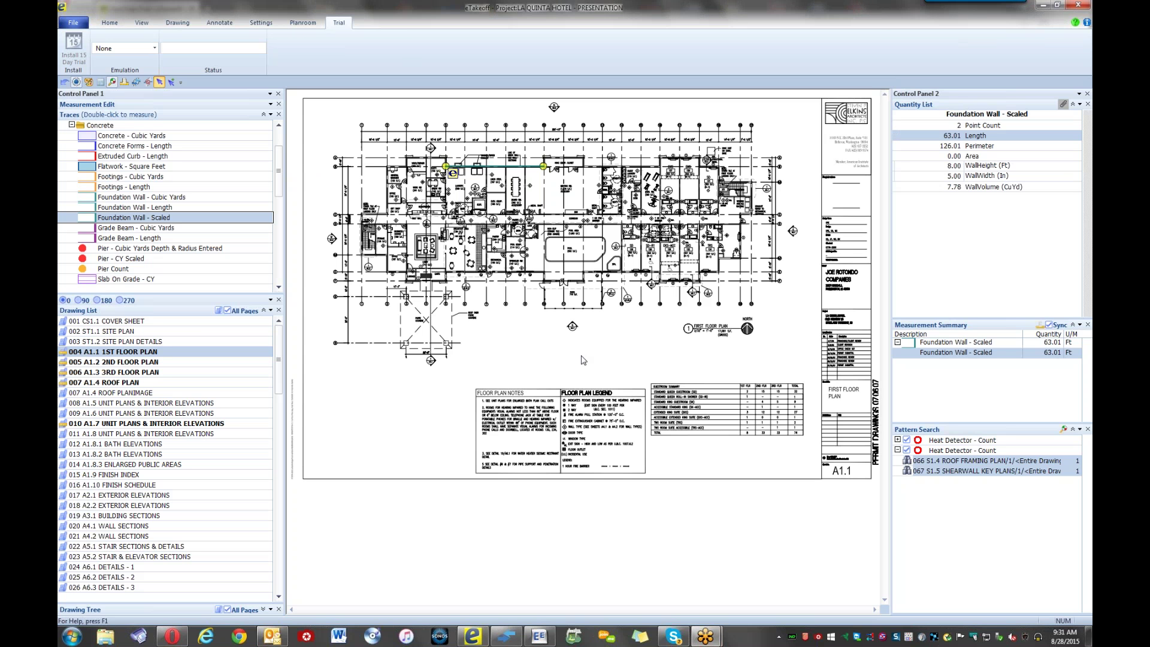